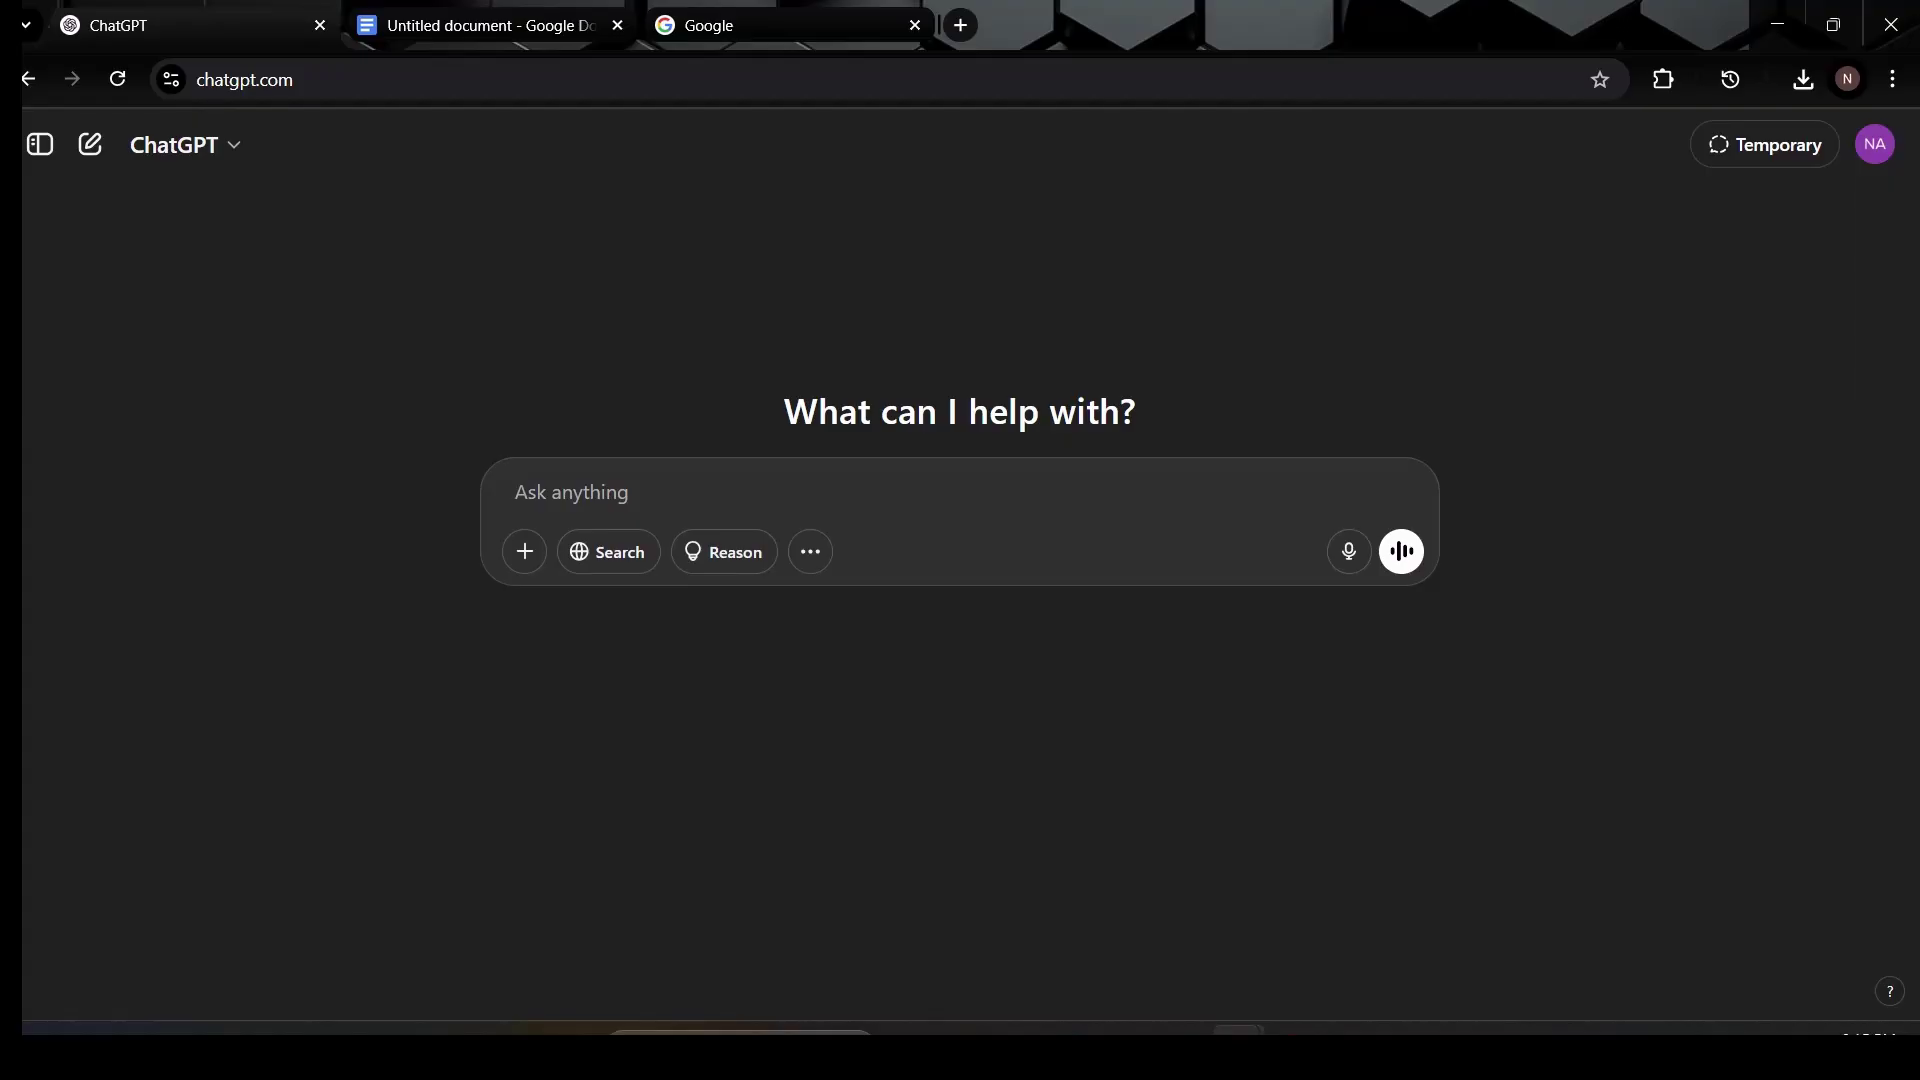
# - Ask ChatGPT to create a short cinematic action story divided into scenes with the narration and visual prompts for each
pyautogui.write('create a sjp')
pyautogui.write(' cinematic action story divided into scenes with the narration and visual prompts fo')
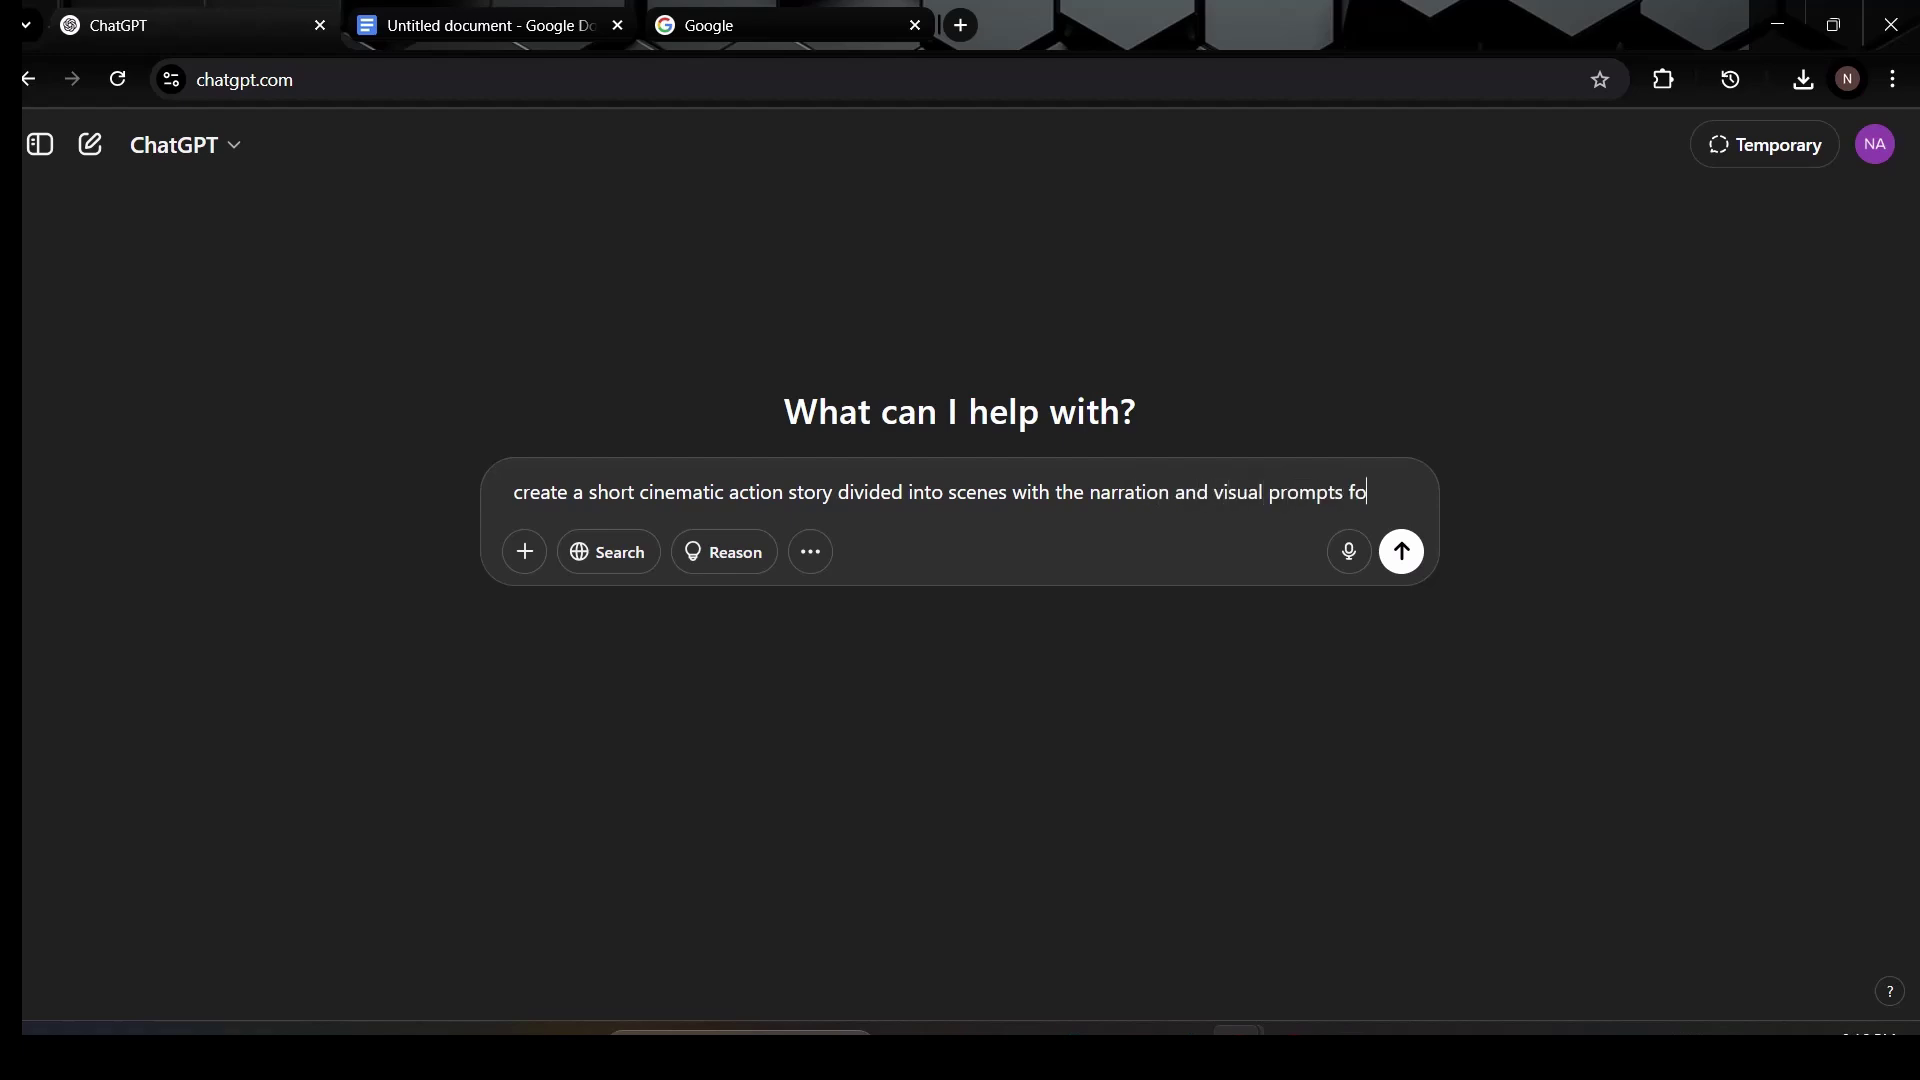
pyautogui.write('ach')
pyautogui.press('Return')
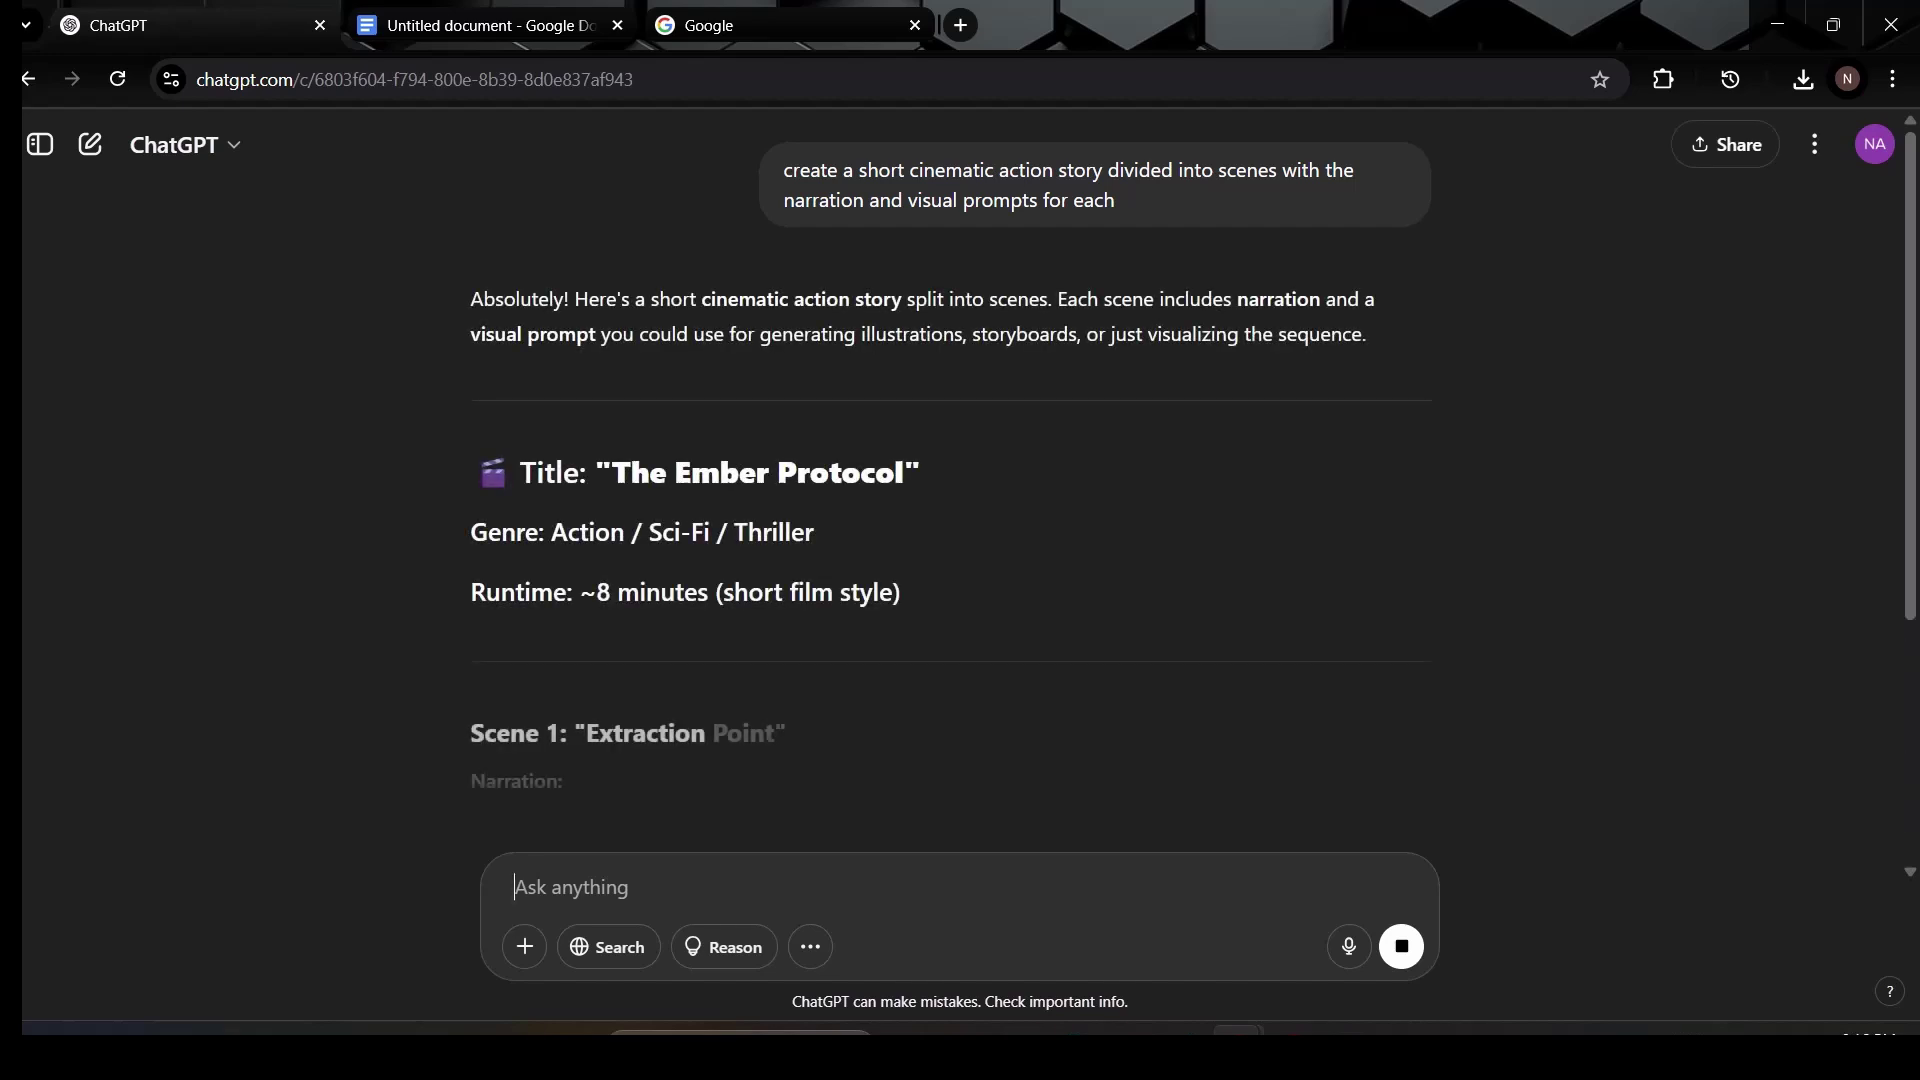
# - Review the submitted prompt and read the generated story scene by scene through to its end
pyautogui.scroll(-4, 949, 500)
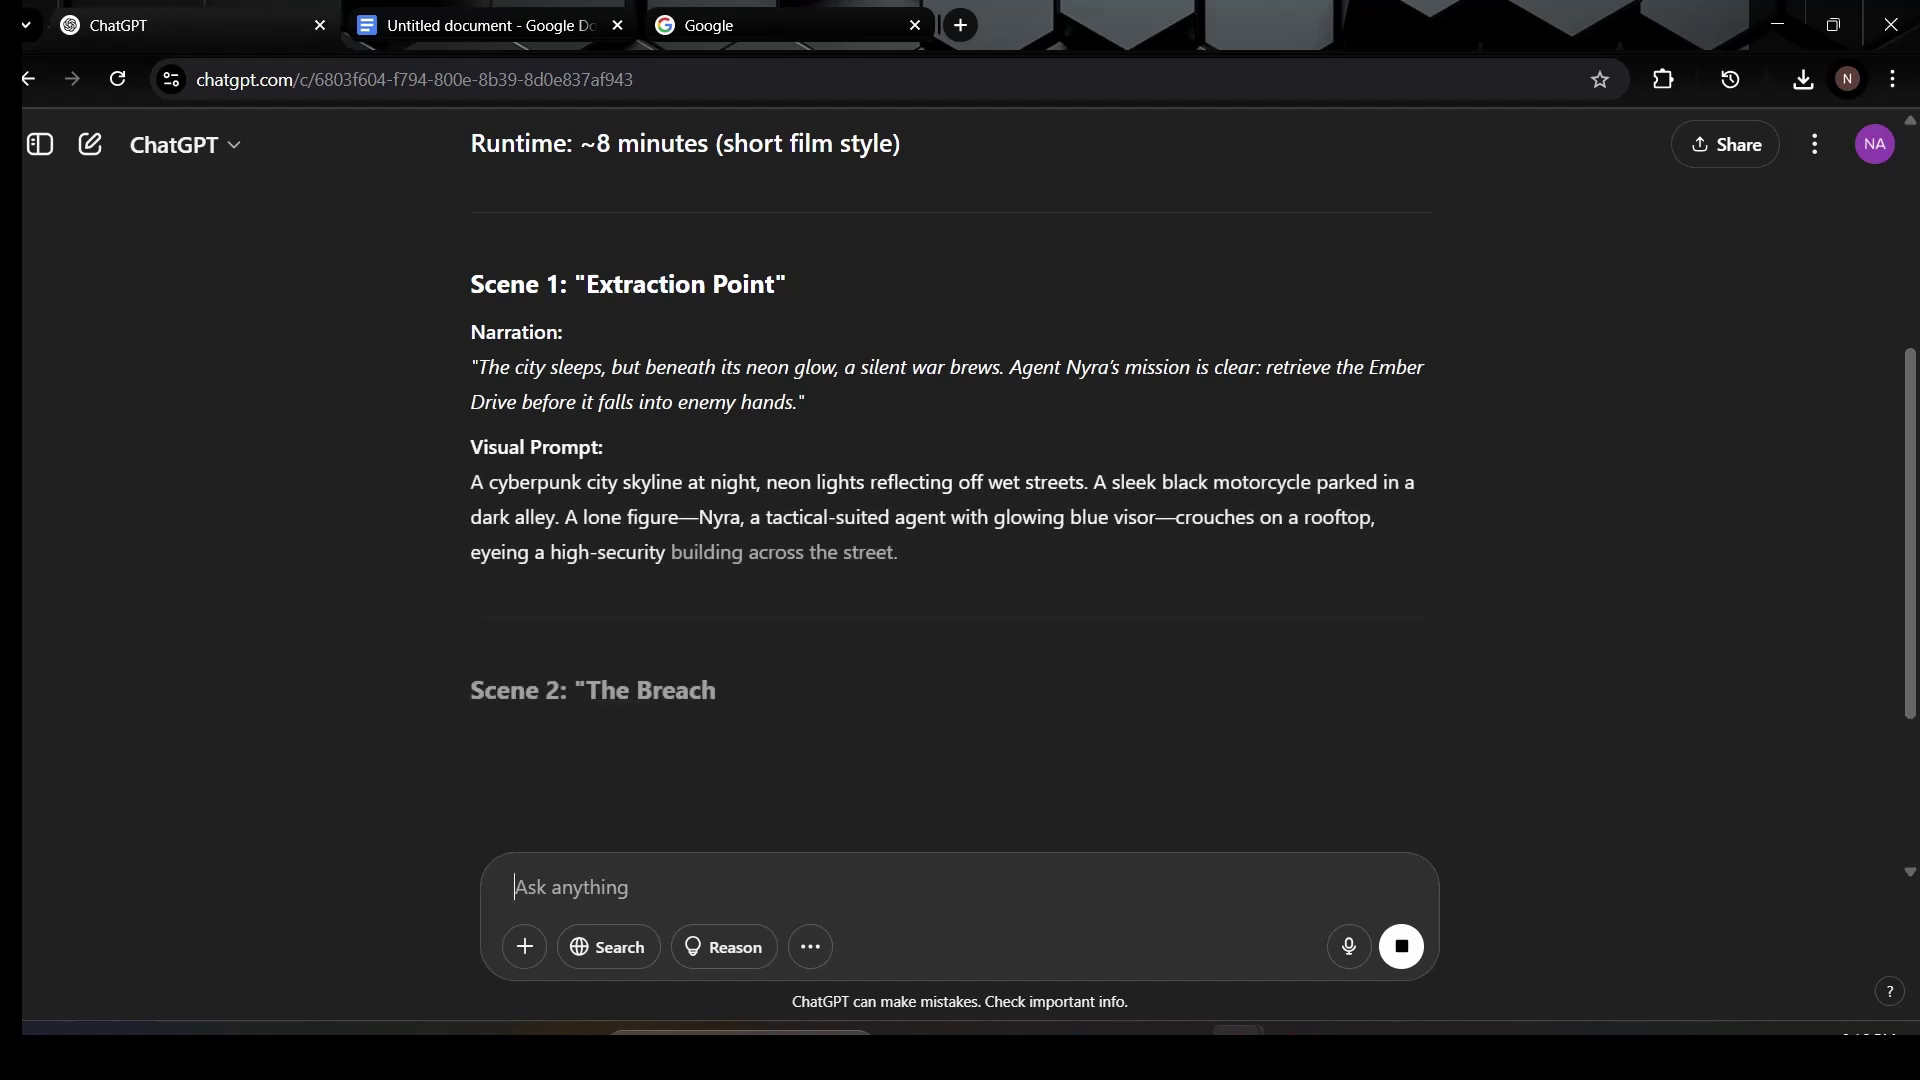
pyautogui.scroll(5, 949, 500)
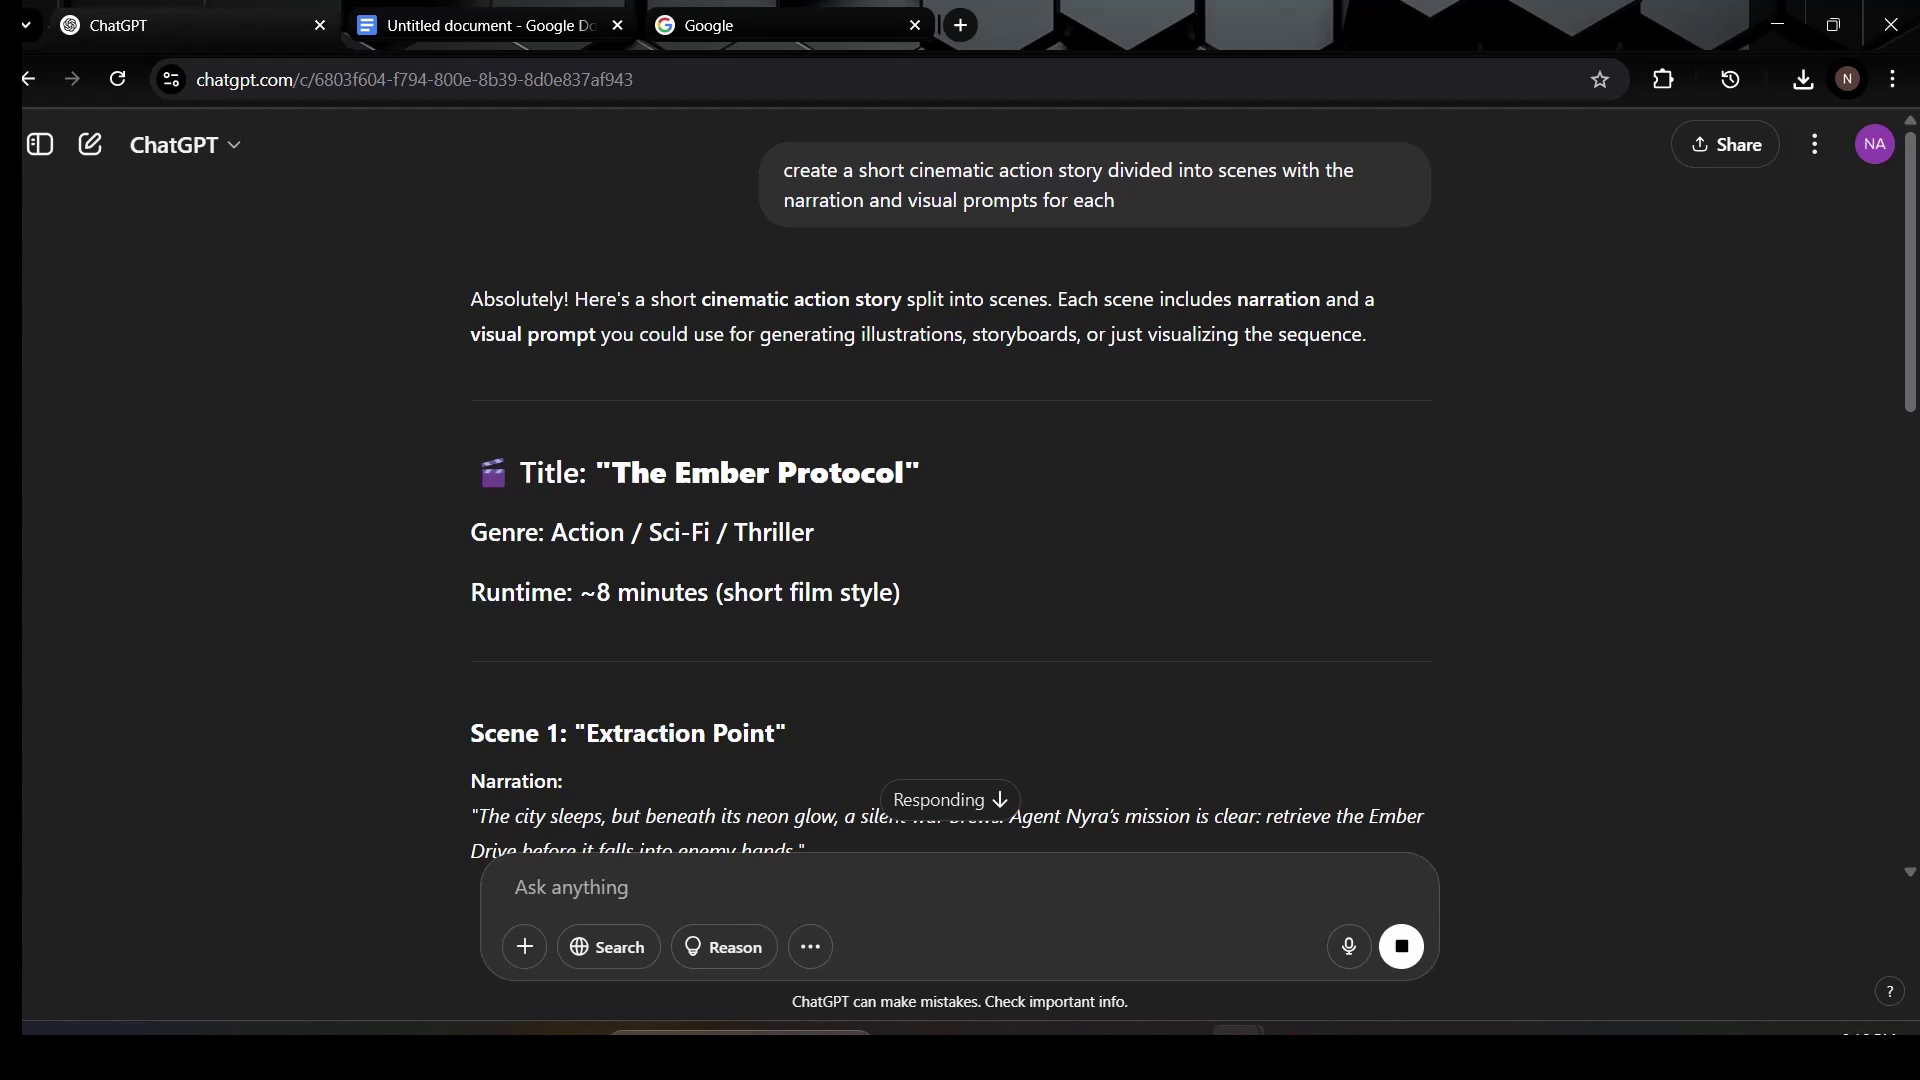
pyautogui.moveTo(784, 169); pyautogui.dragTo(1296, 170)
pyautogui.click(1200, 172)
pyautogui.click(1296, 172)
pyautogui.moveTo(1114, 200); pyautogui.dragTo(784, 200)
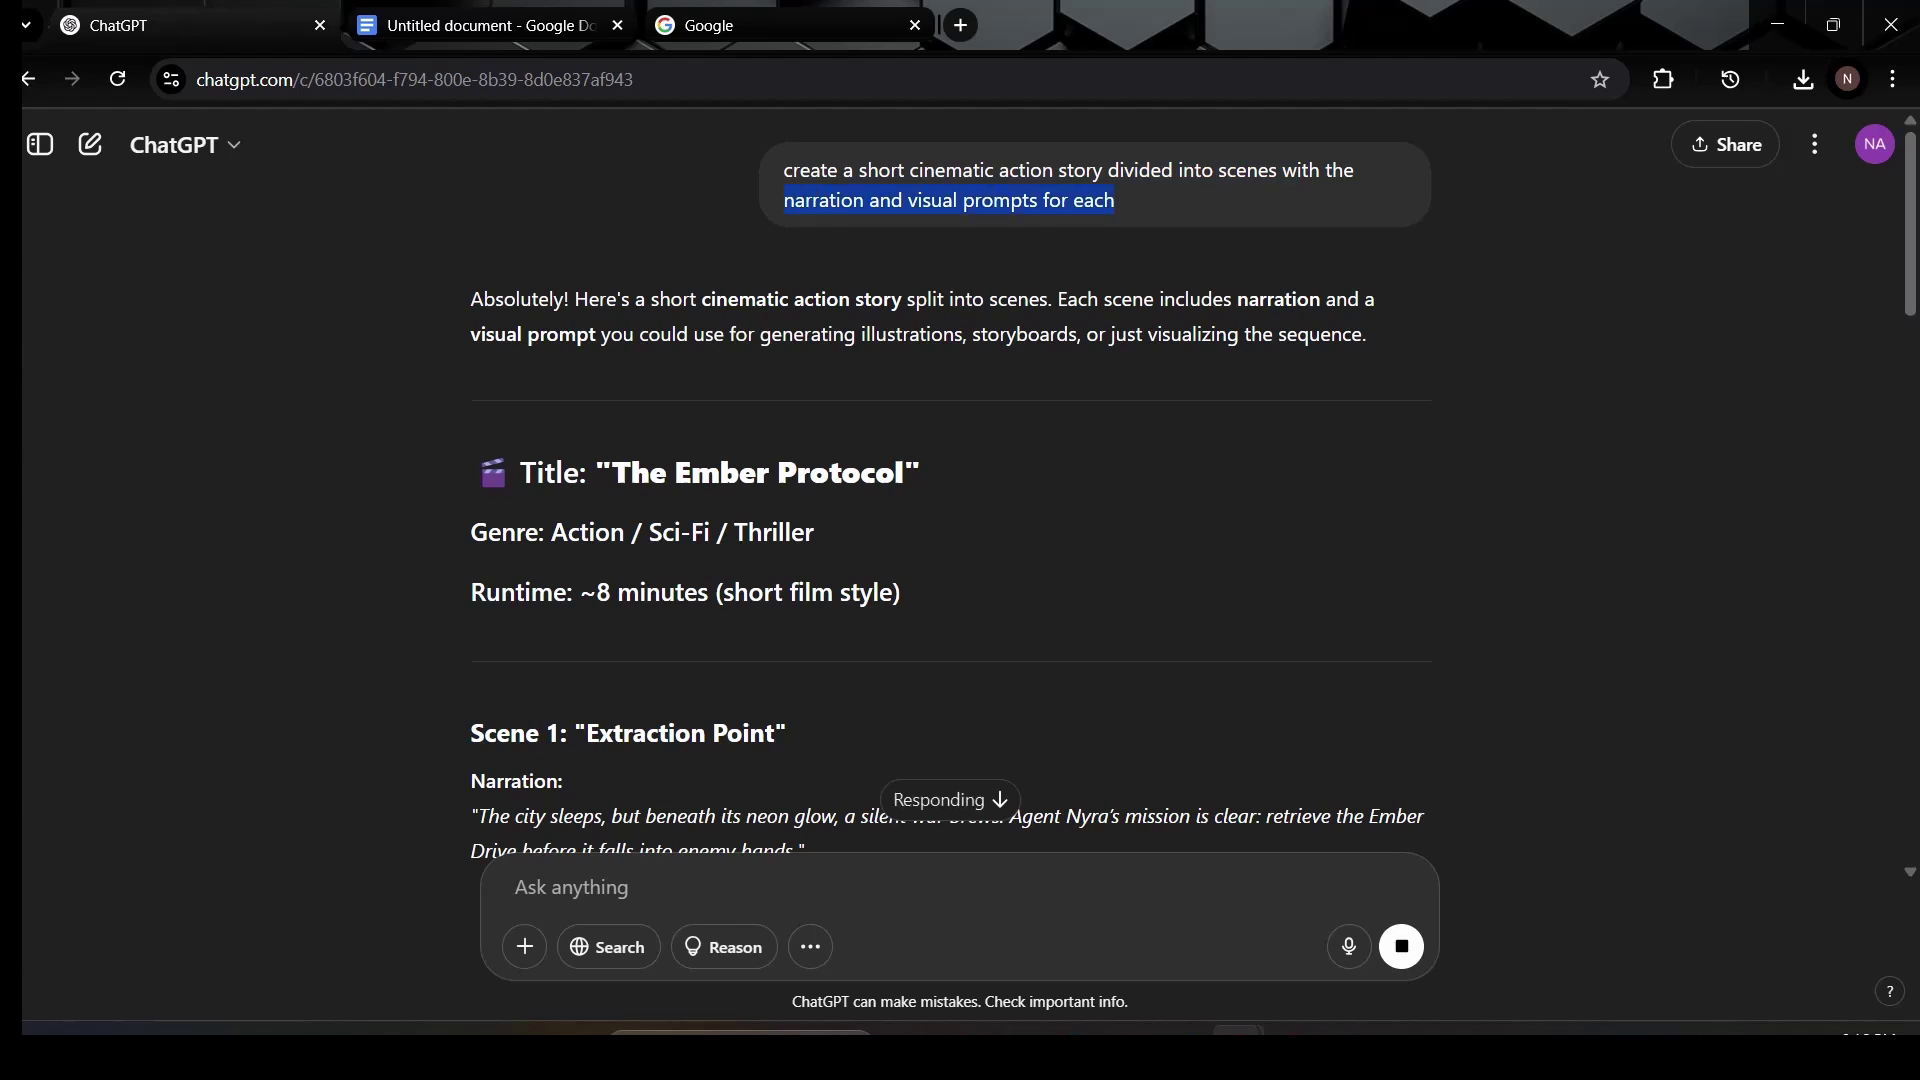
pyautogui.click(784, 202)
pyautogui.scroll(-3, 950, 500)
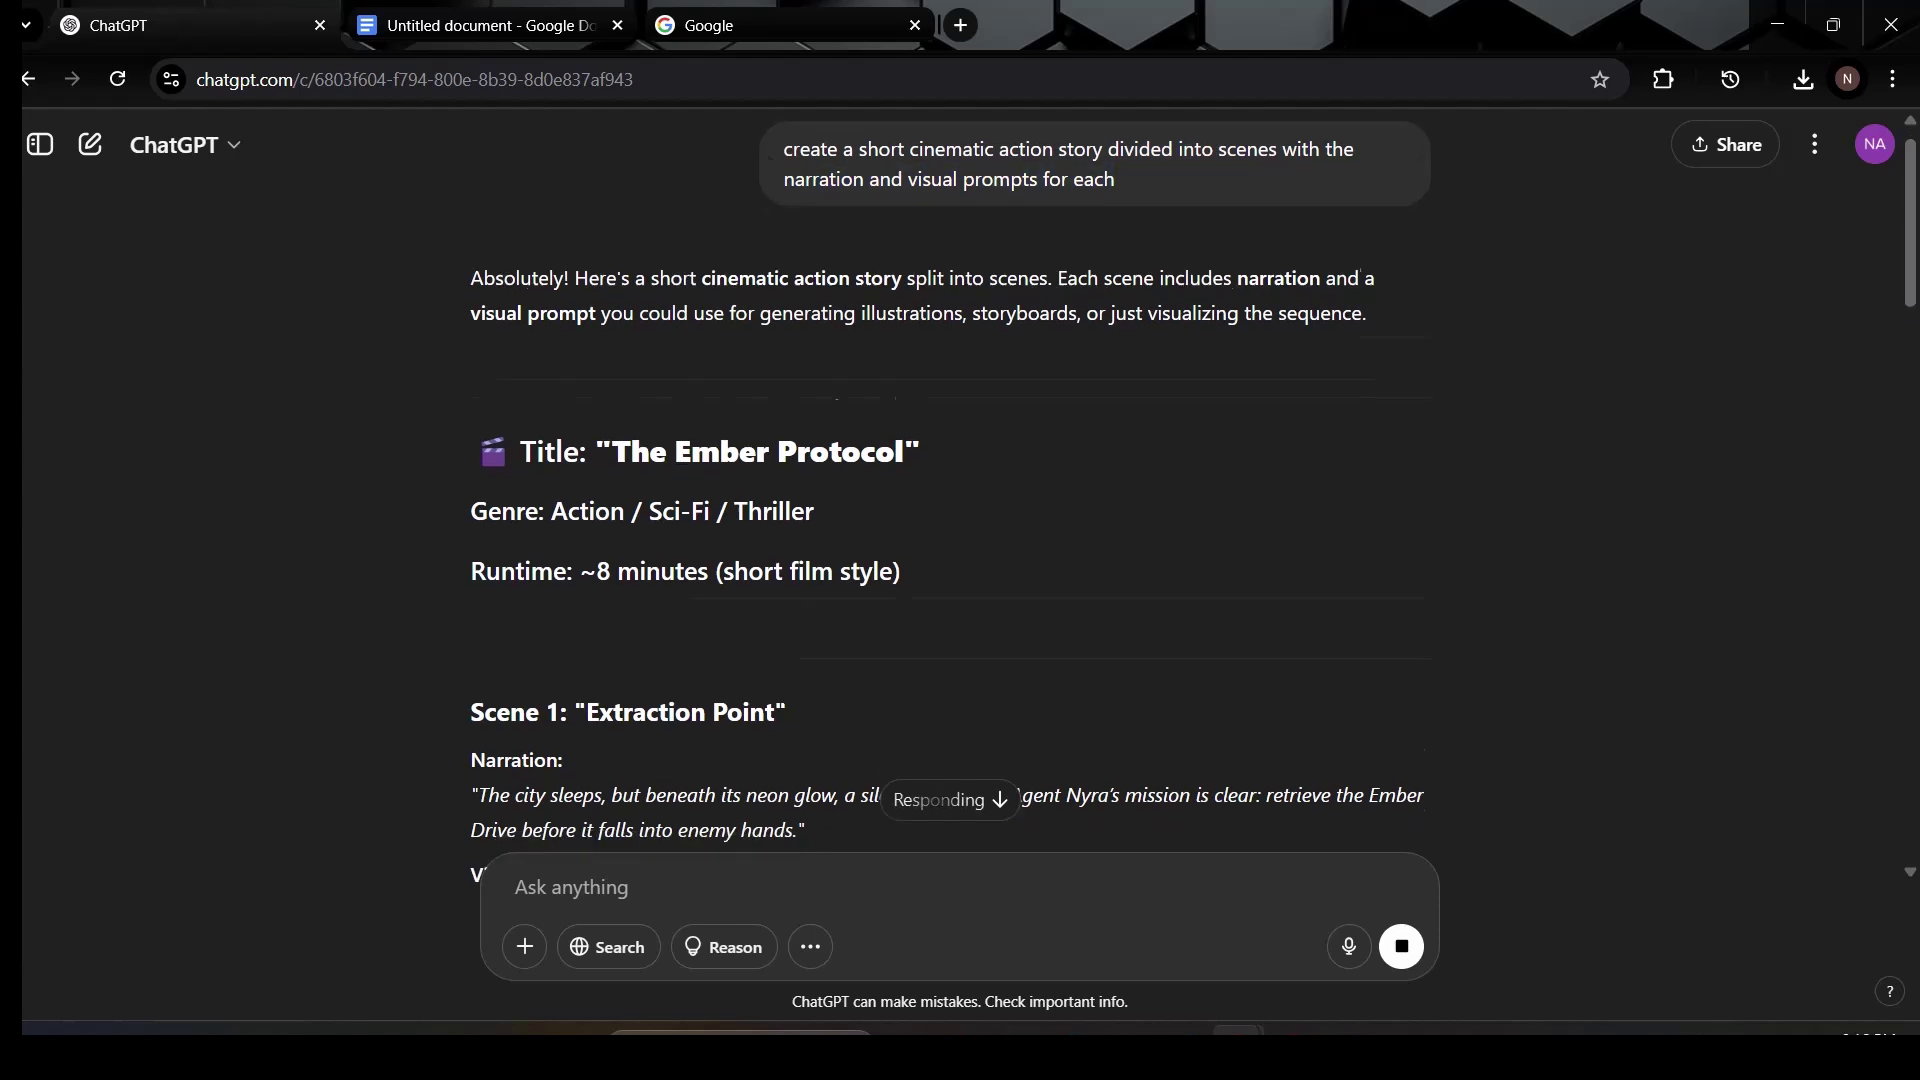
pyautogui.scroll(-3, 950, 500)
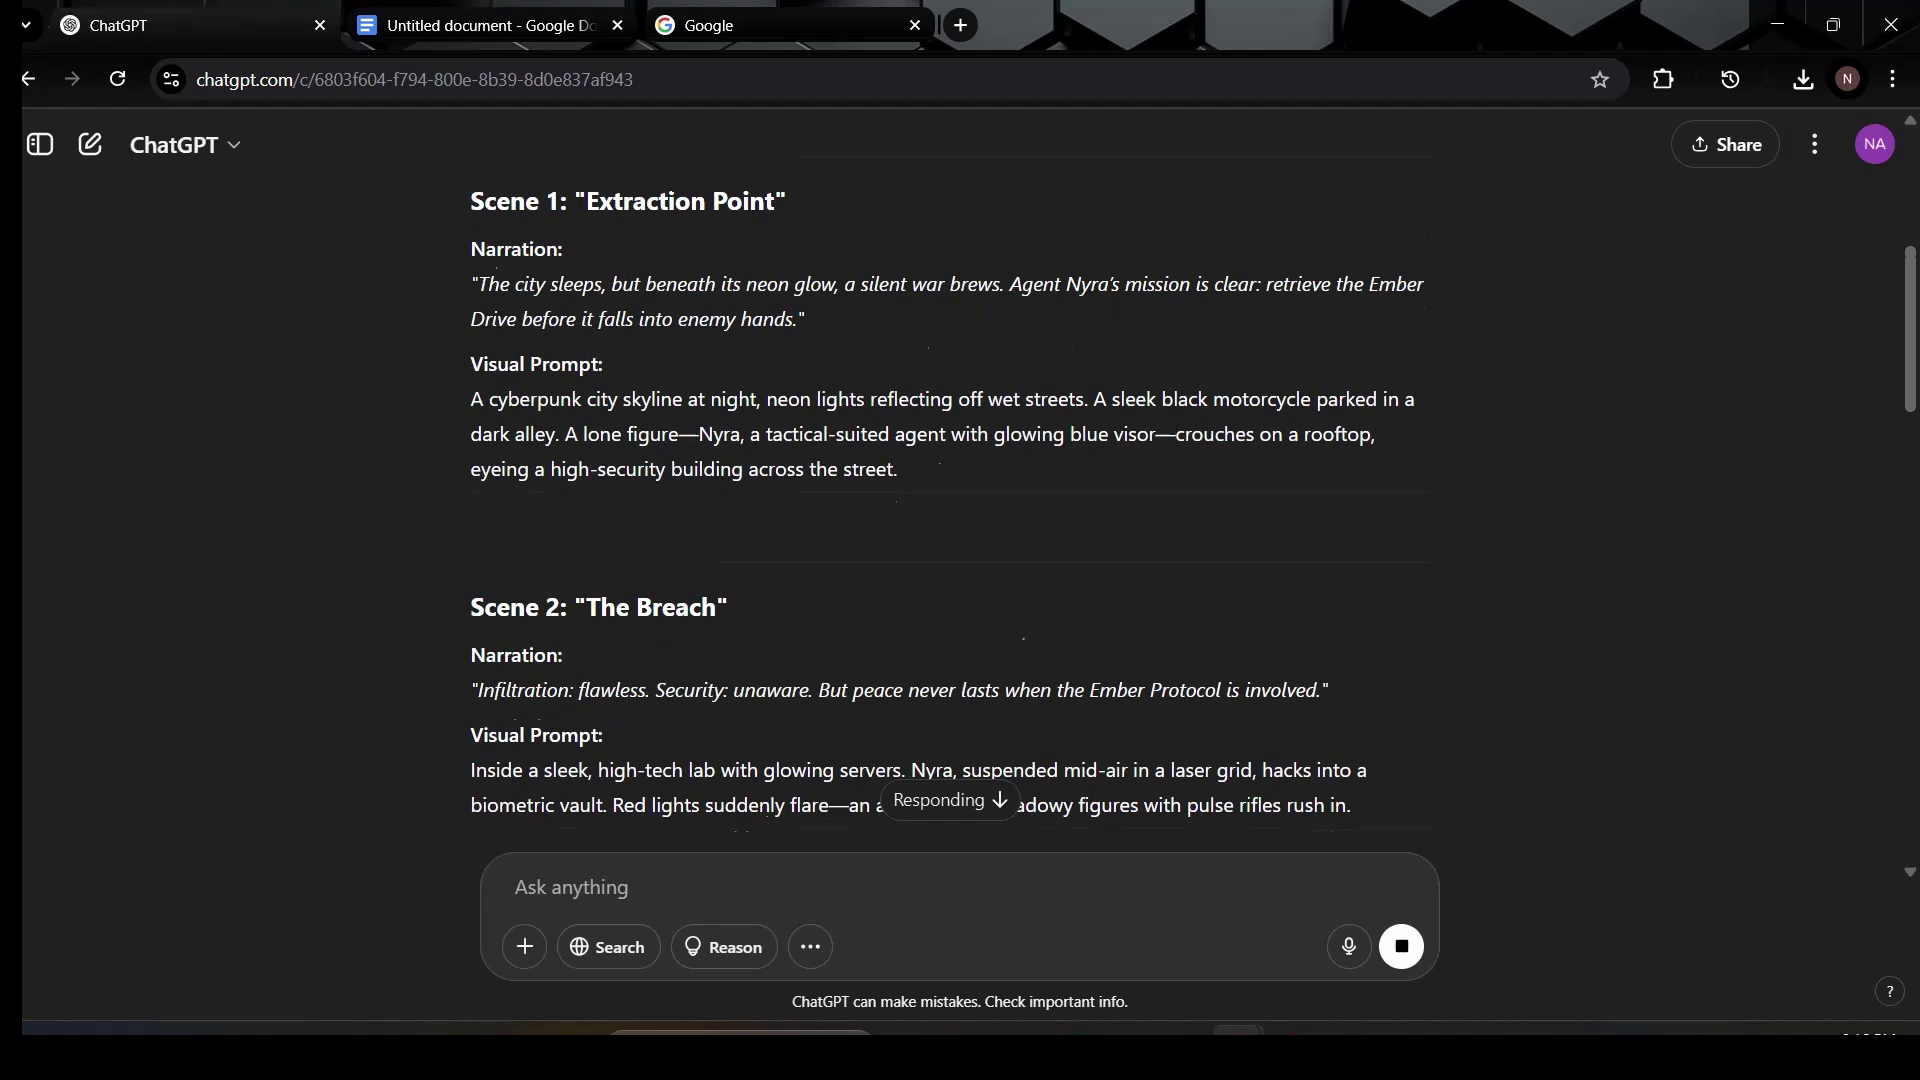
pyautogui.scroll(-4, 950, 499)
pyautogui.scroll(-14, 950, 500)
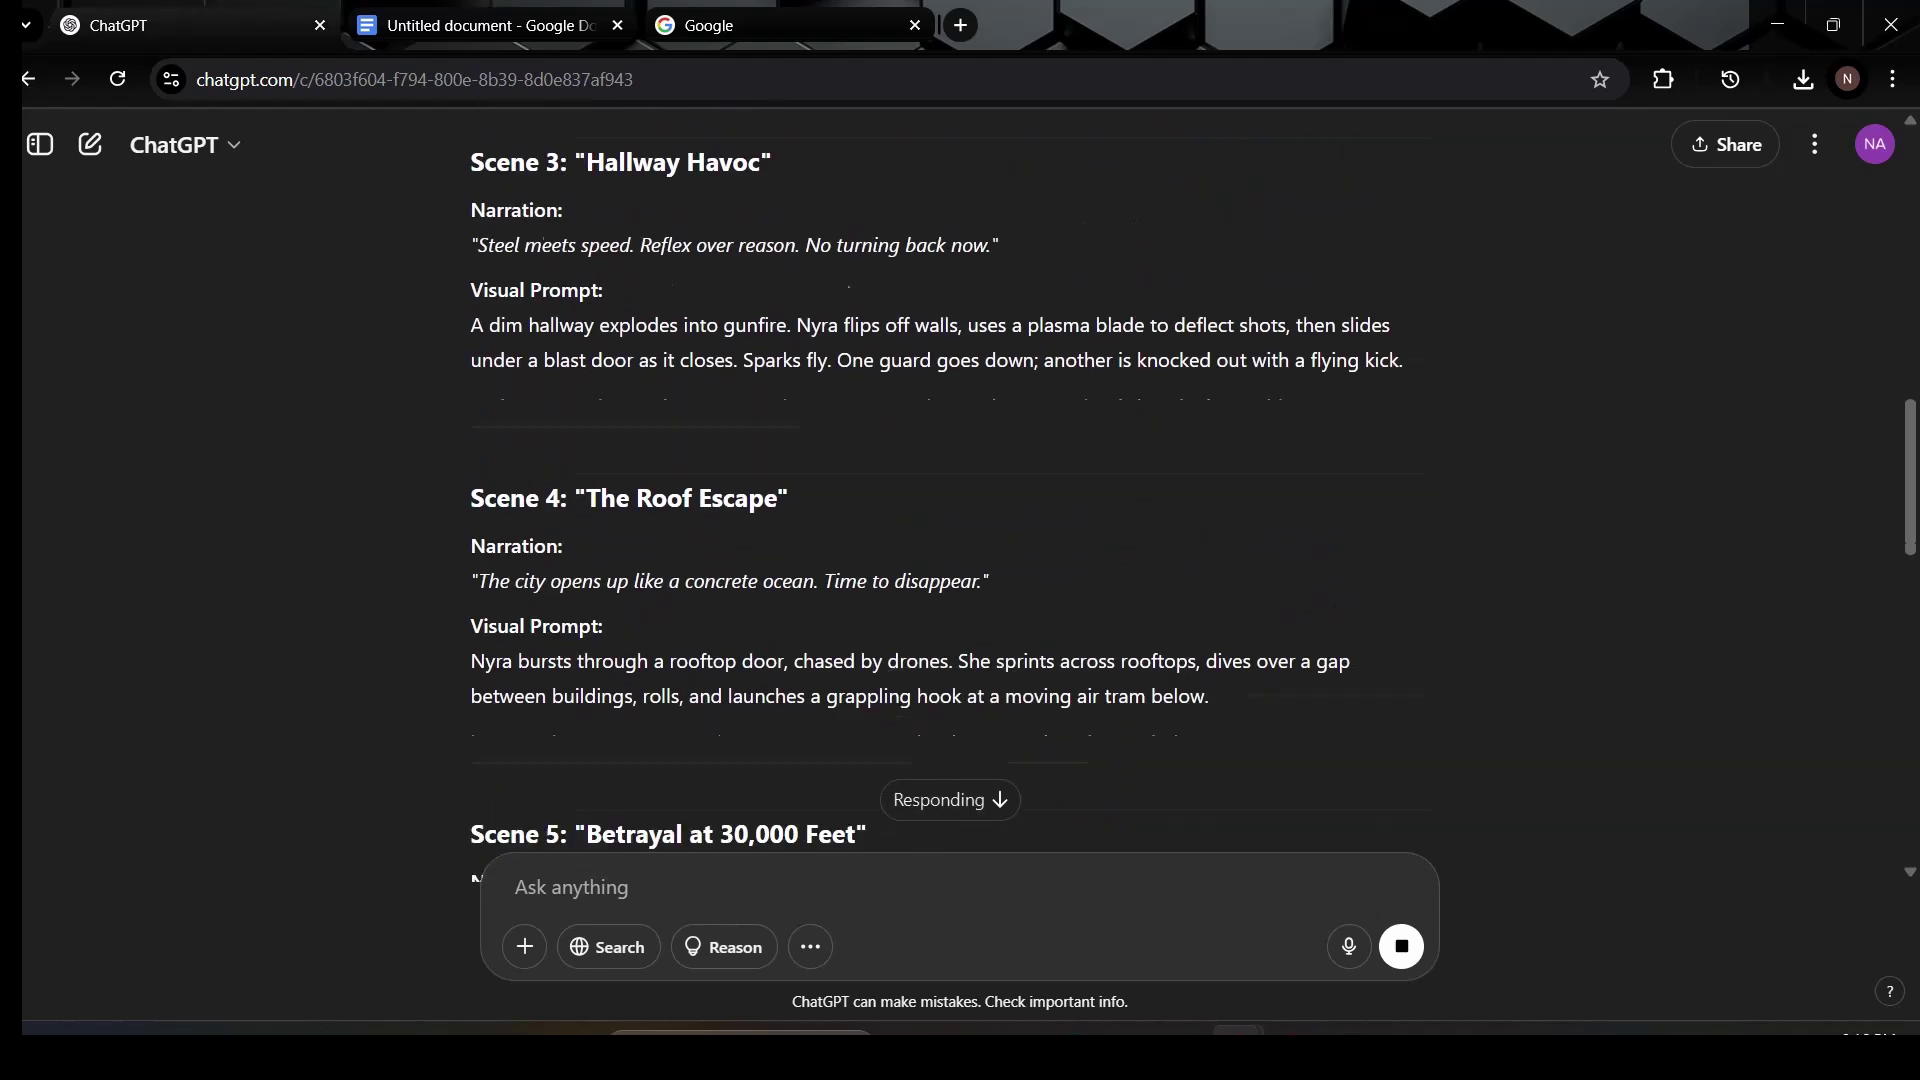
pyautogui.scroll(-5, 949, 500)
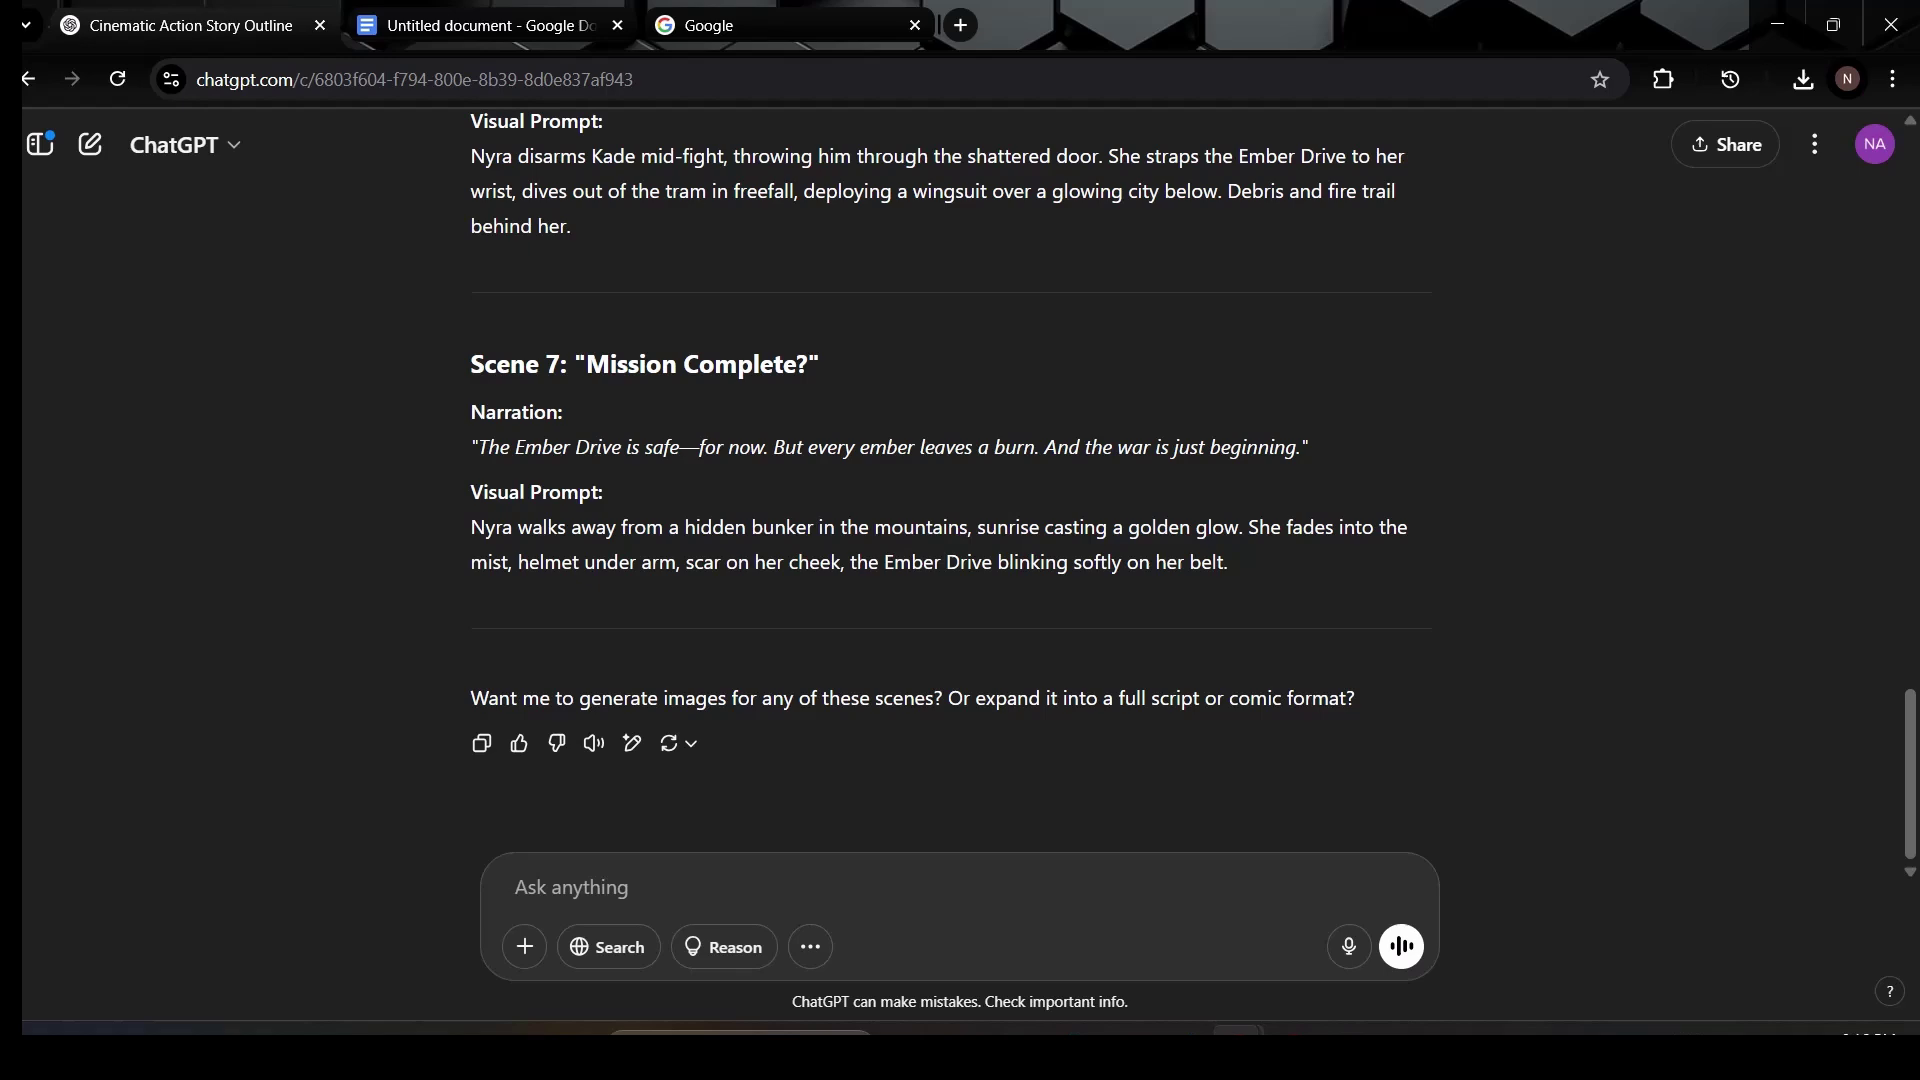
# - Switch to the blank Google Docs document, paste the story into it, and name the document Title: "The Ember Protocol"
pyautogui.hotkey('ctrl', 'Tab')
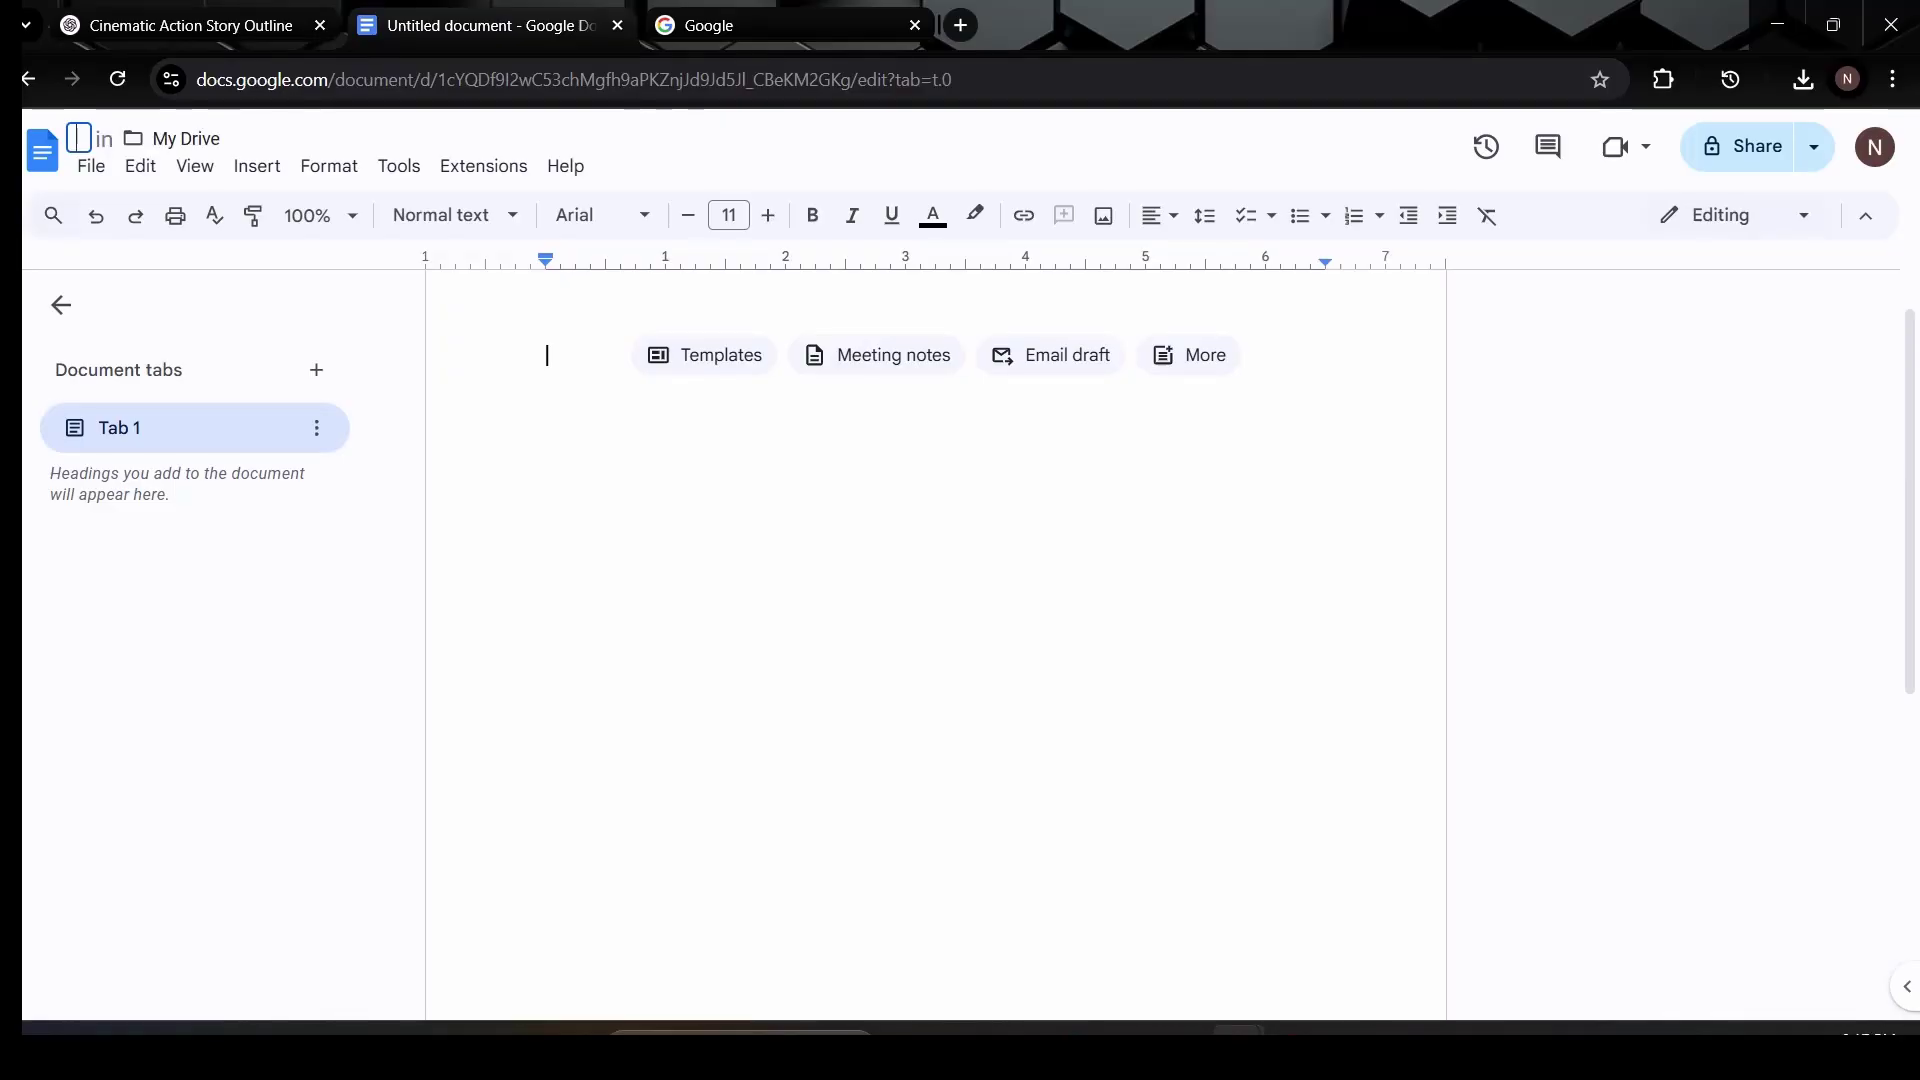
pyautogui.hotkey('ctrl', 'v')
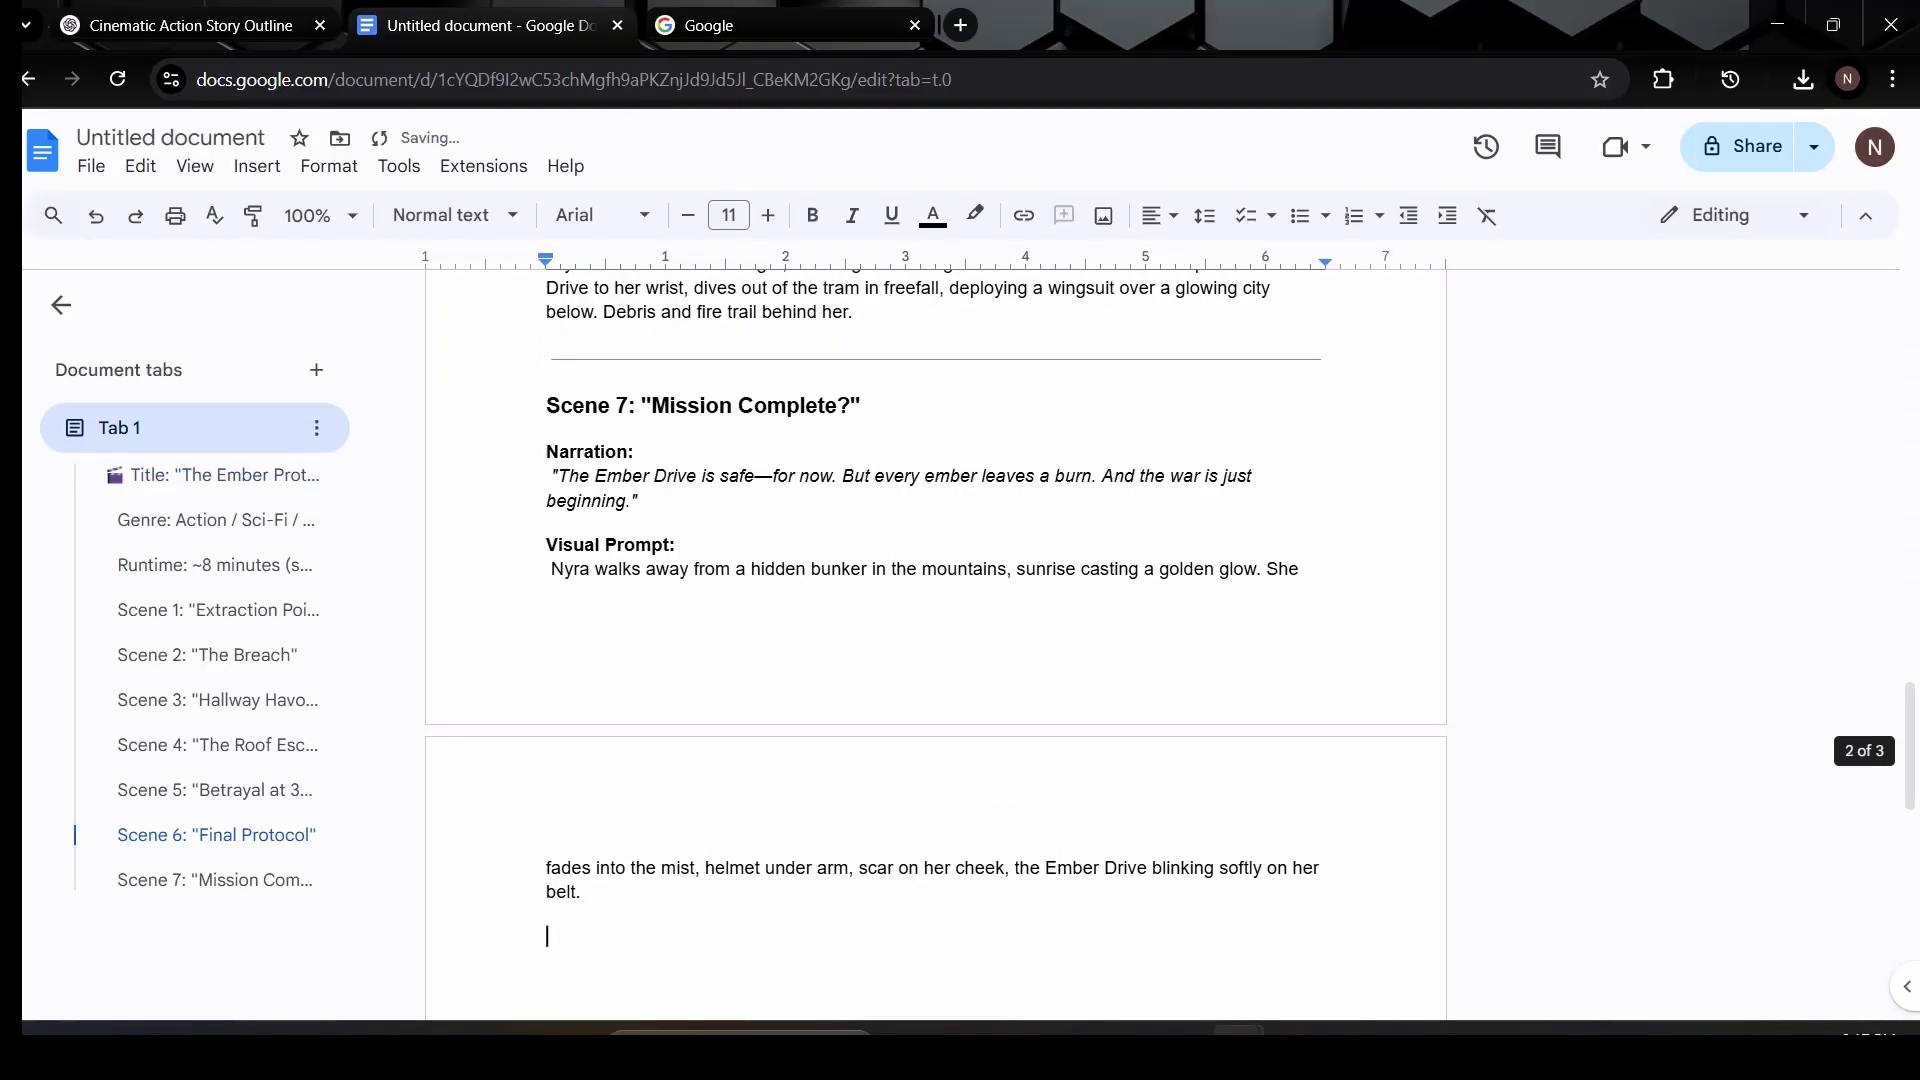
pyautogui.scroll(20, 935, 649)
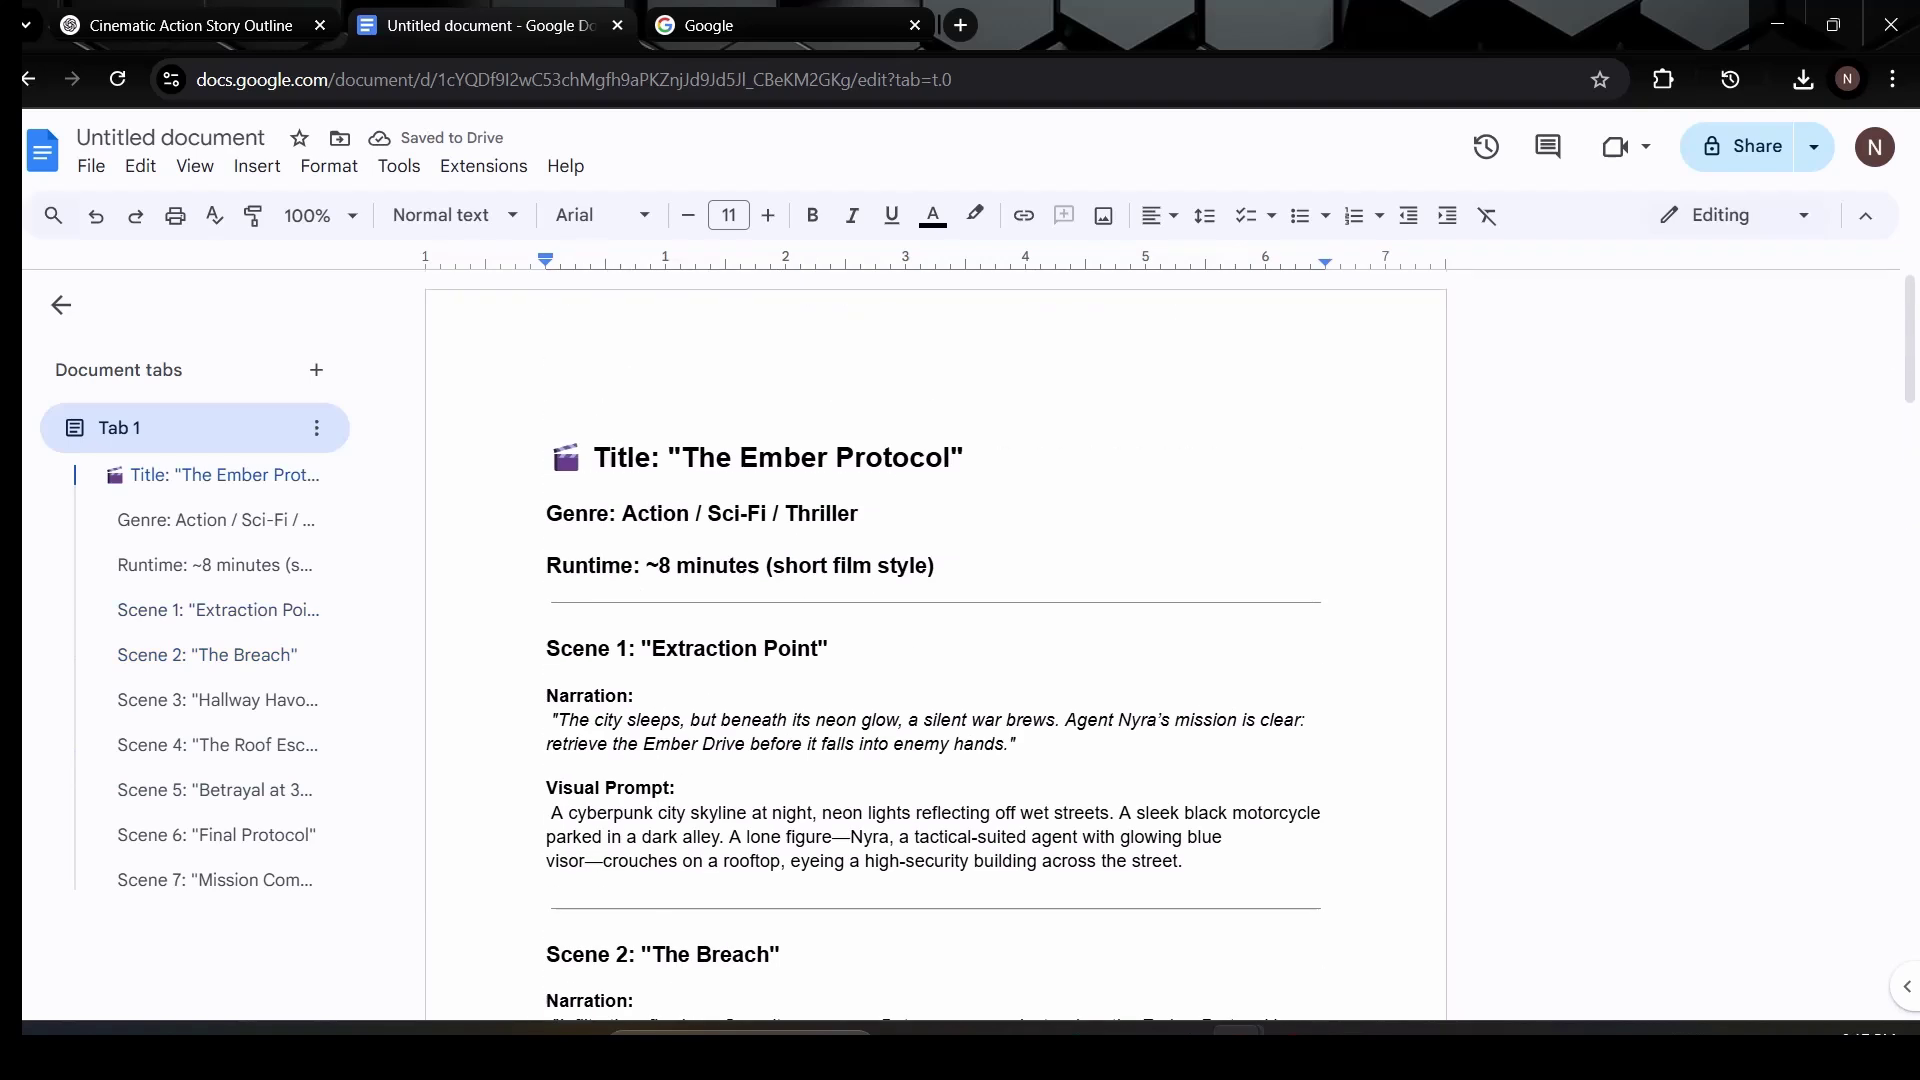
pyautogui.click(170, 138)
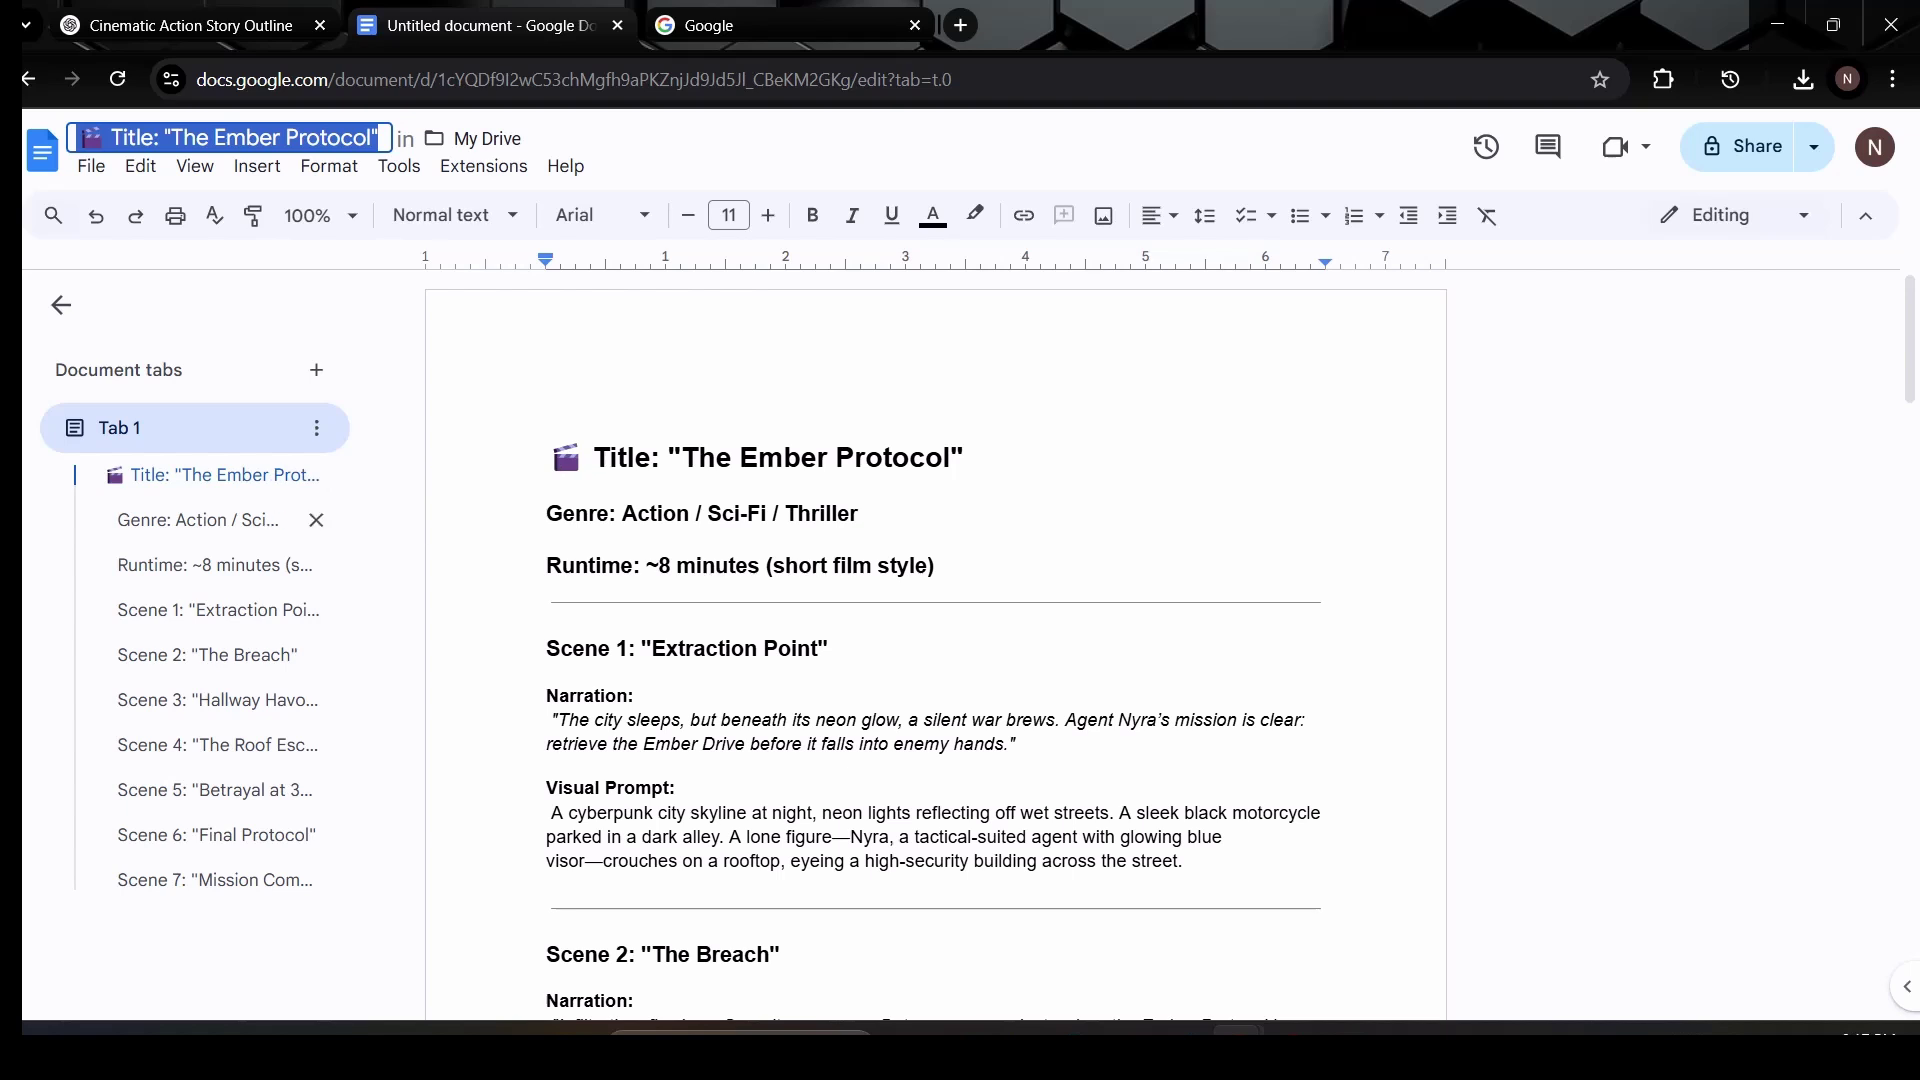
# - Go through the document's outline headings from Genre and Runtime to Scene 3 to review their sections
pyautogui.click(200, 519)
pyautogui.click(215, 565)
pyautogui.click(200, 610)
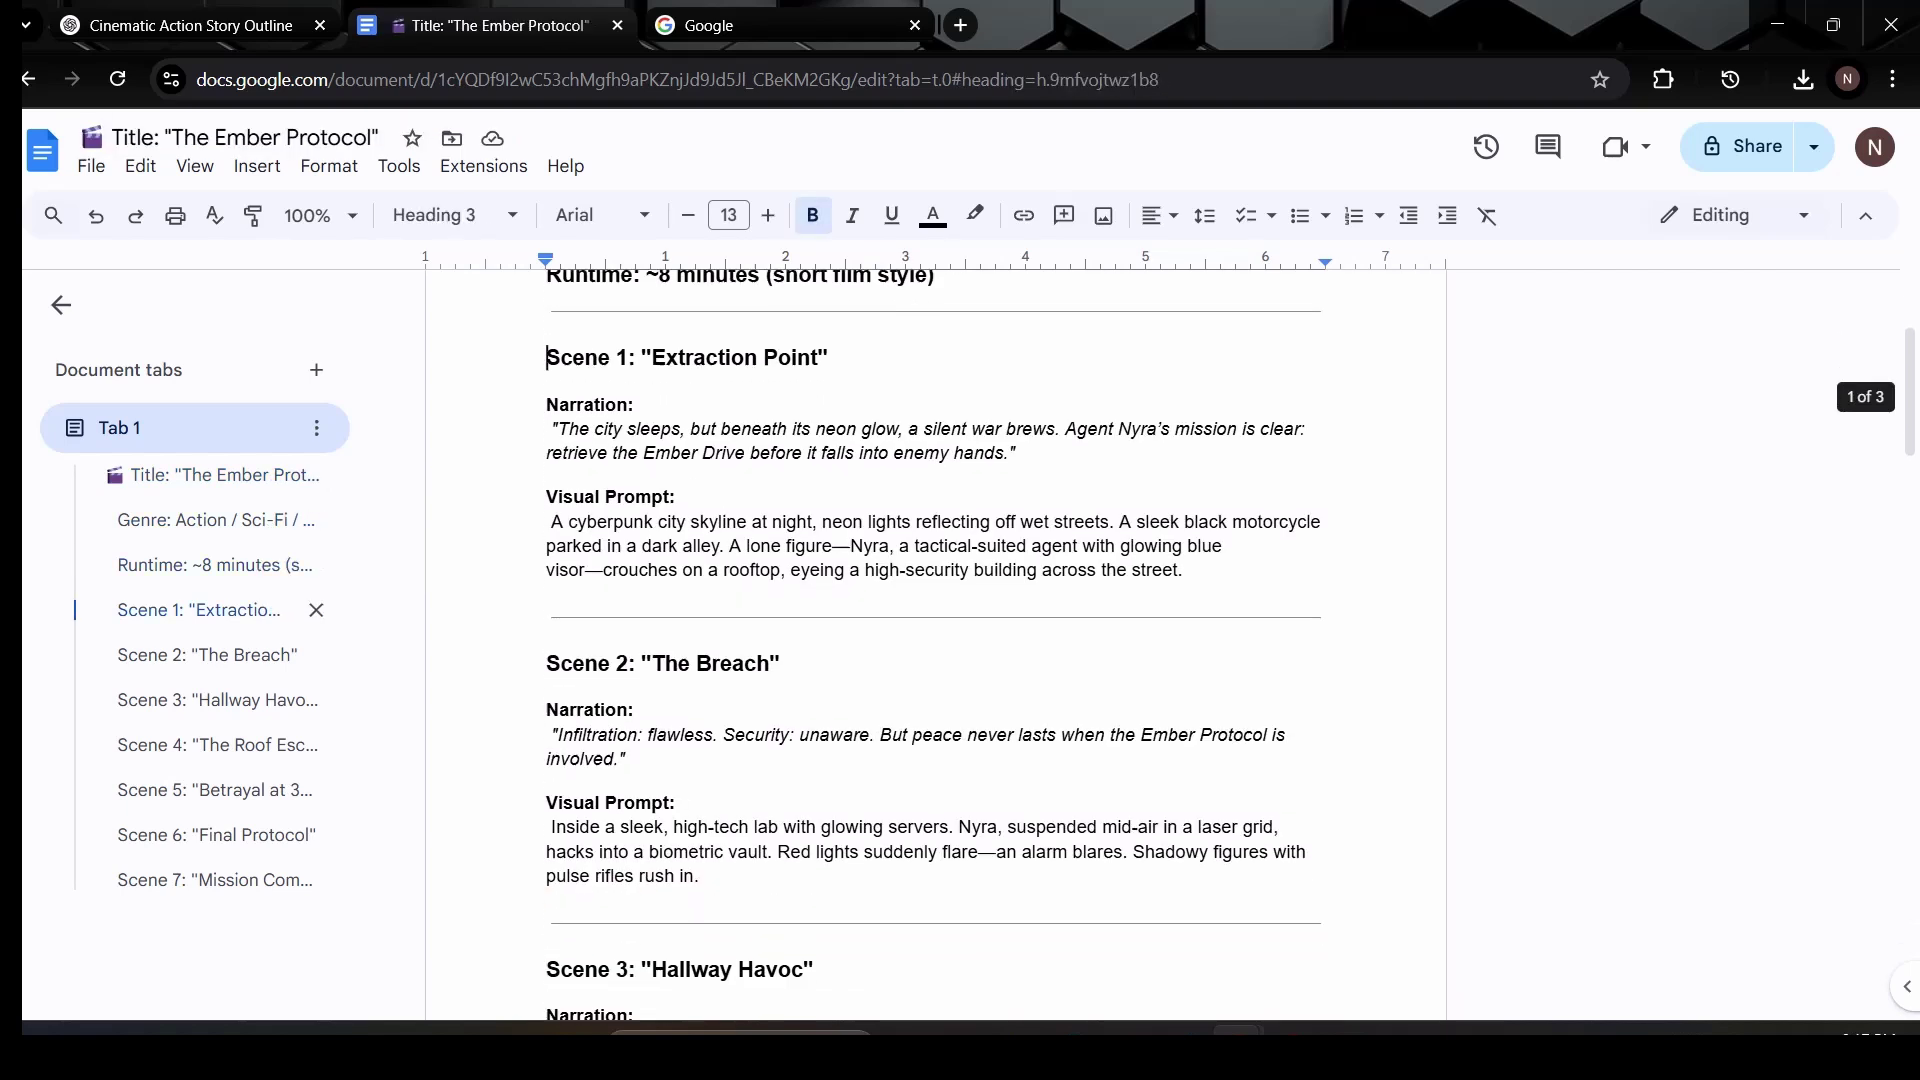
pyautogui.click(285, 655)
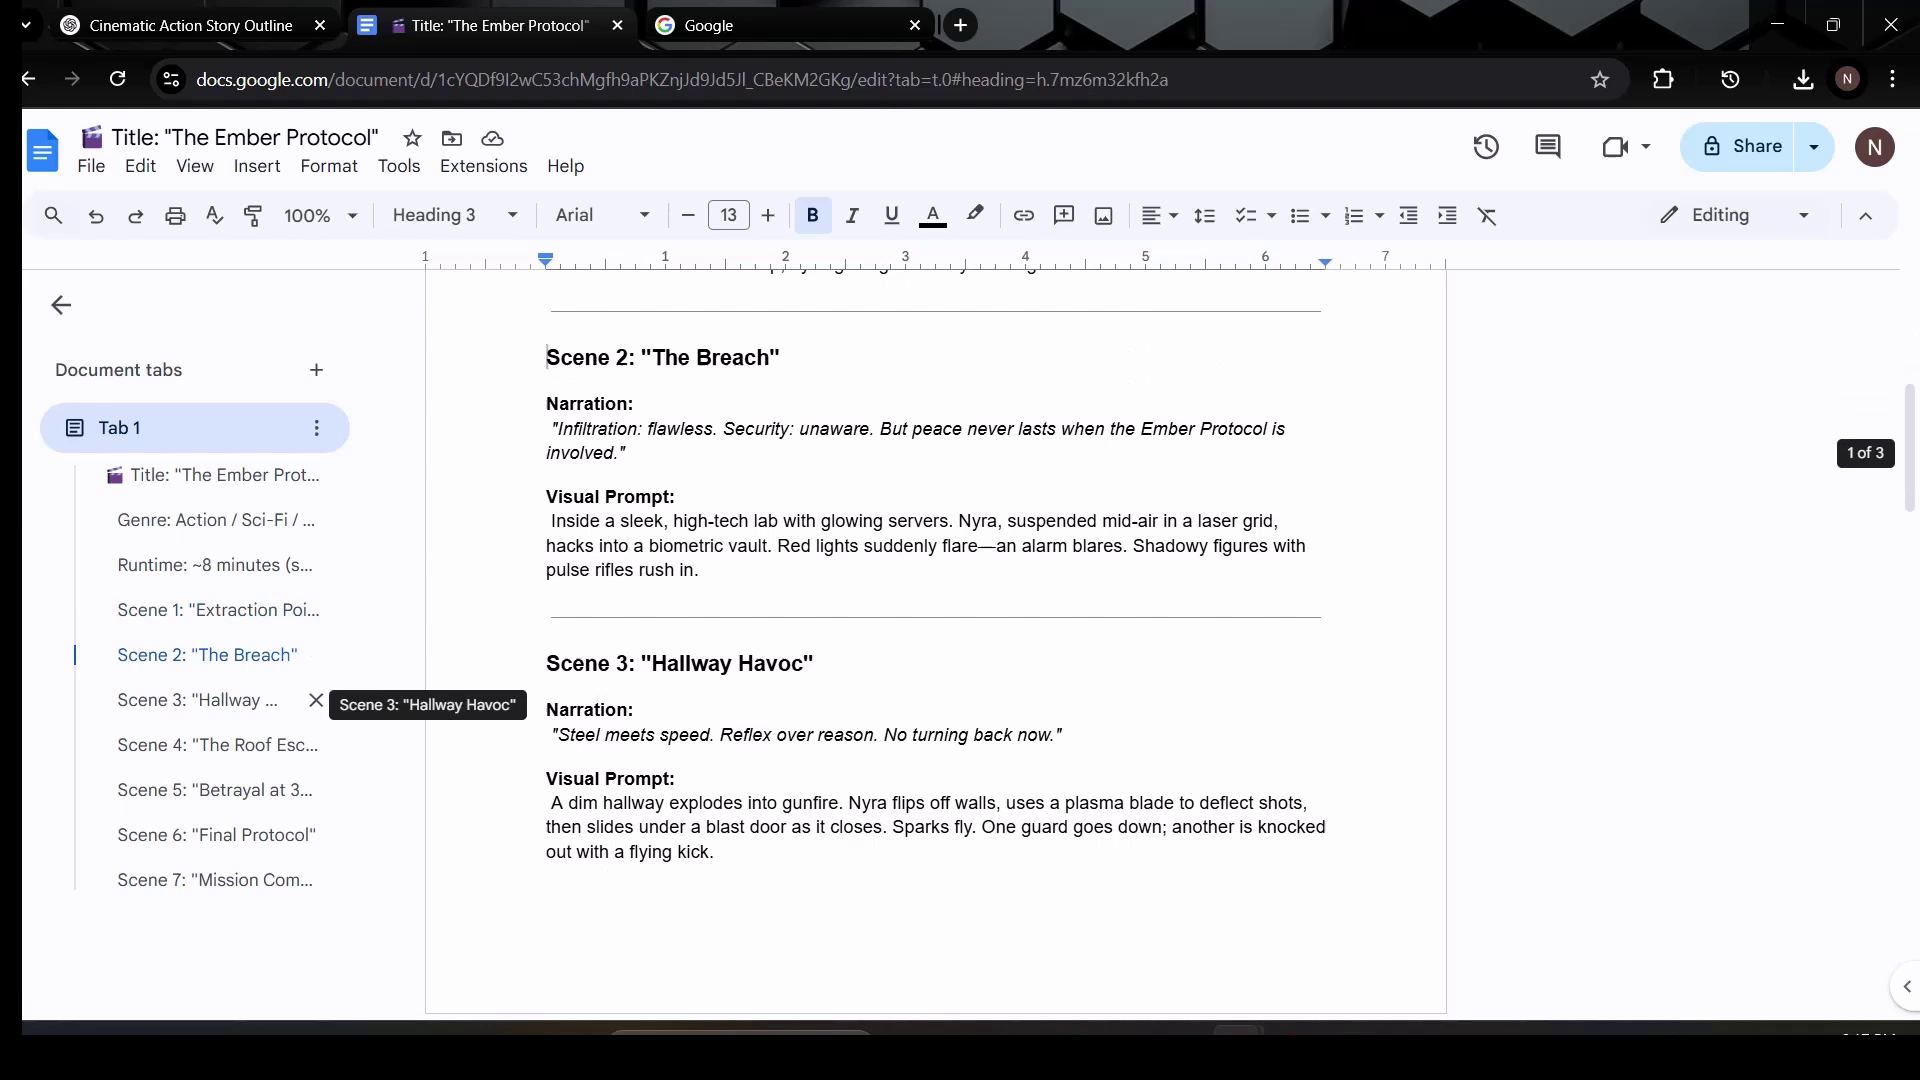
pyautogui.click(285, 700)
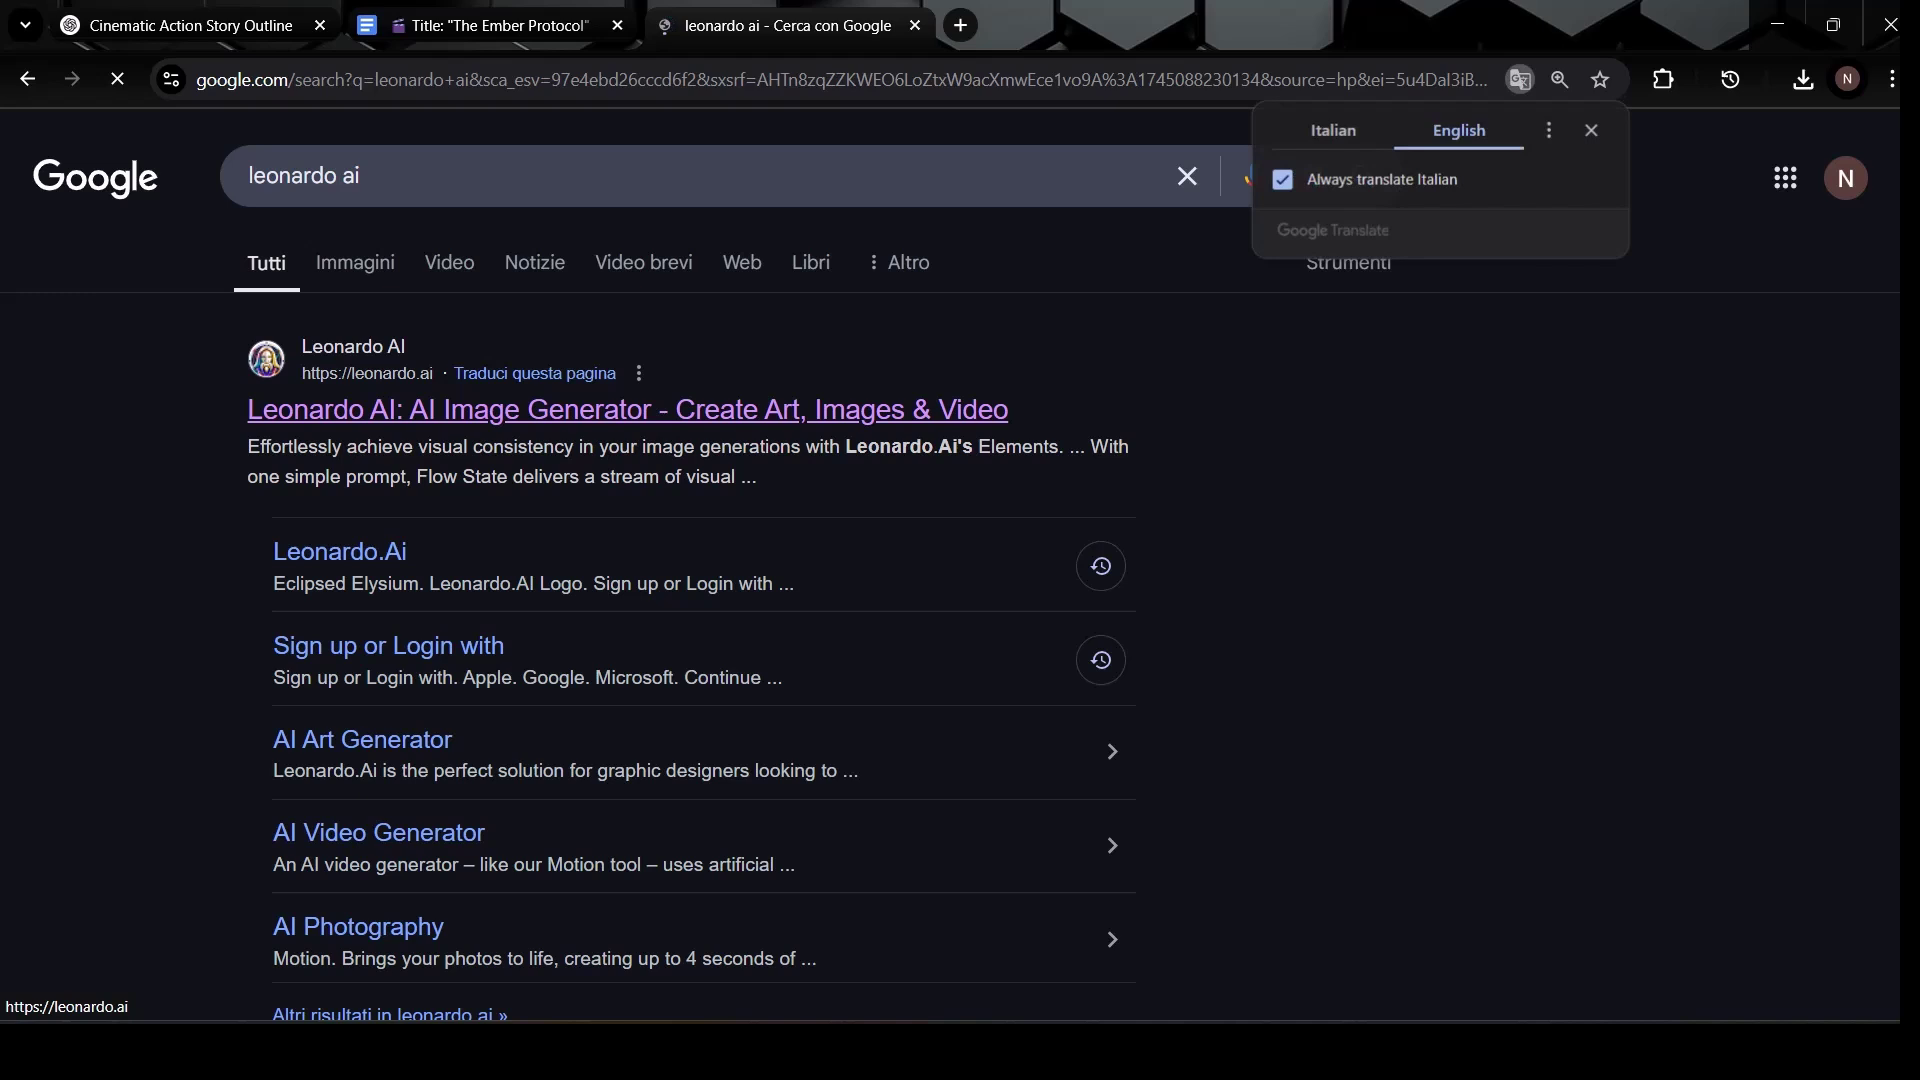
# - Open the Leonardo AI website from the search results and sign in to its app with a Google account
pyautogui.click(627, 410)
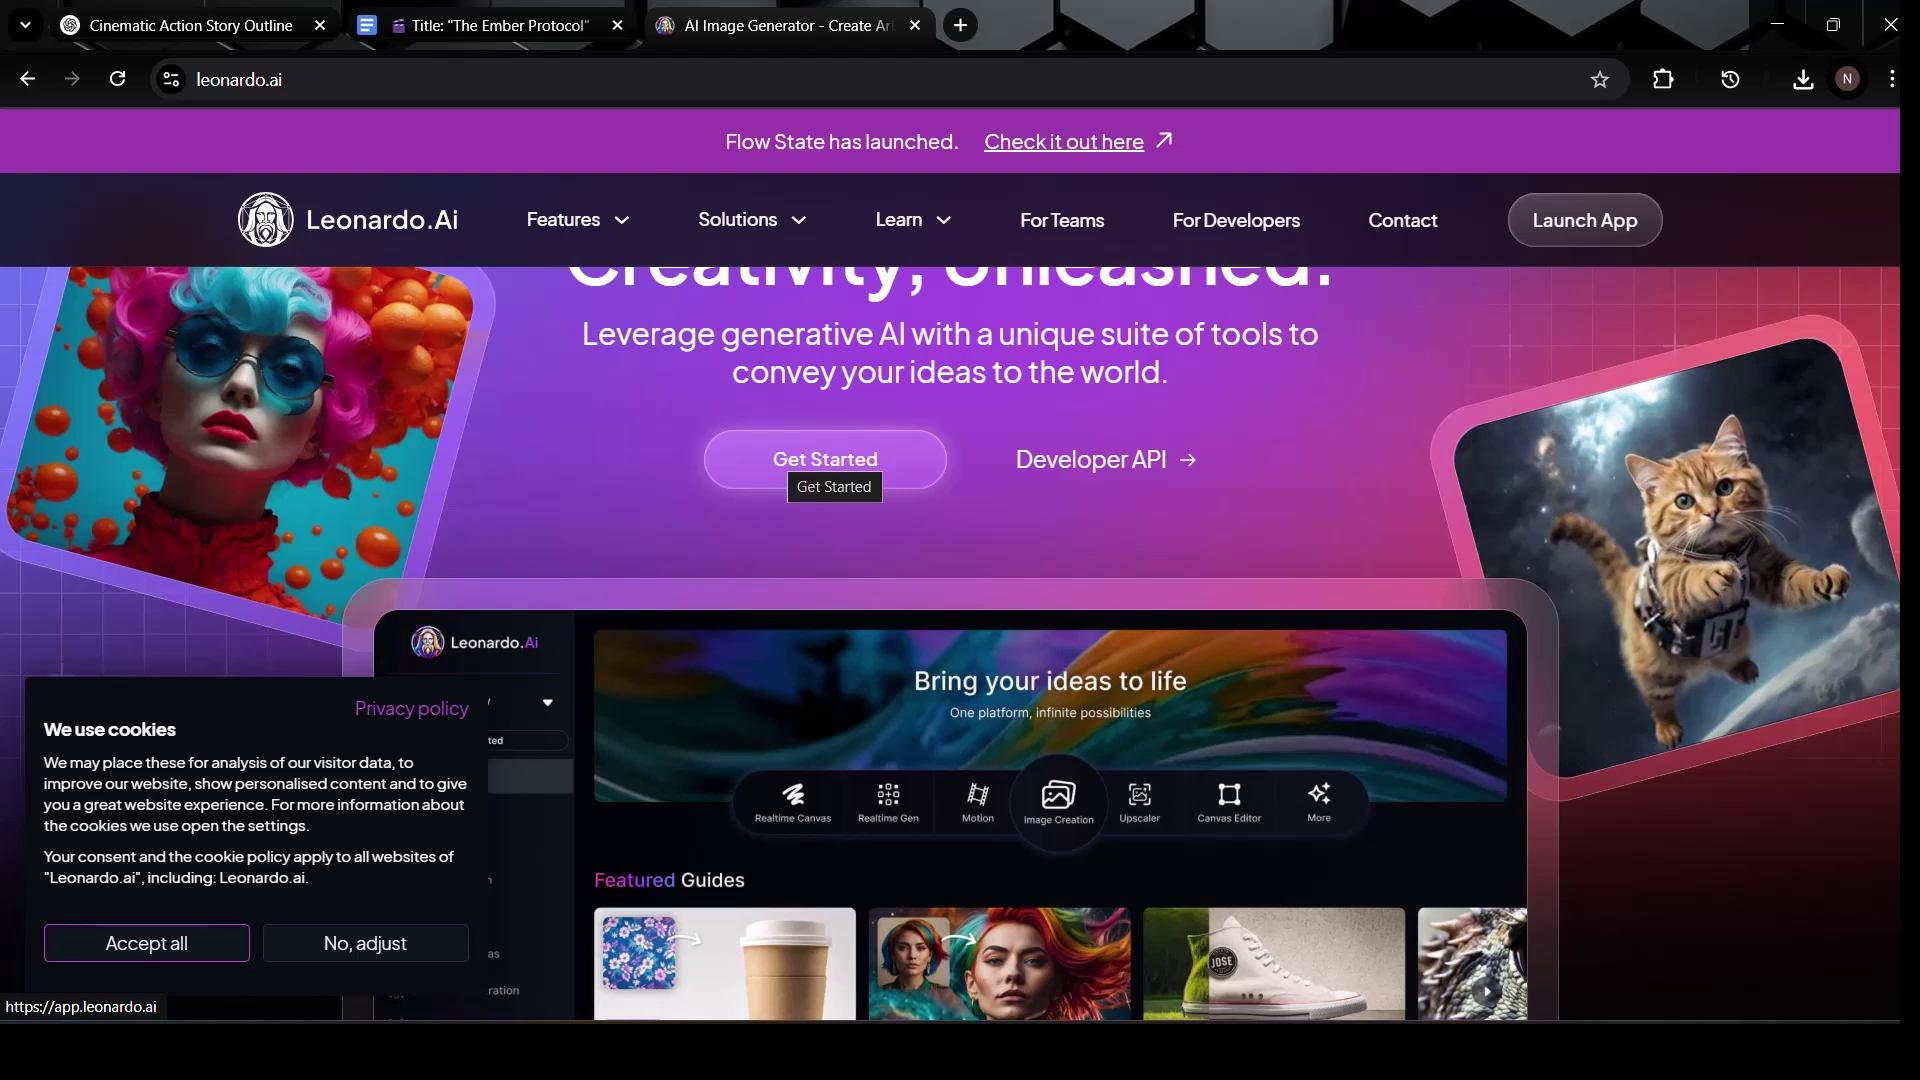
pyautogui.click(827, 462)
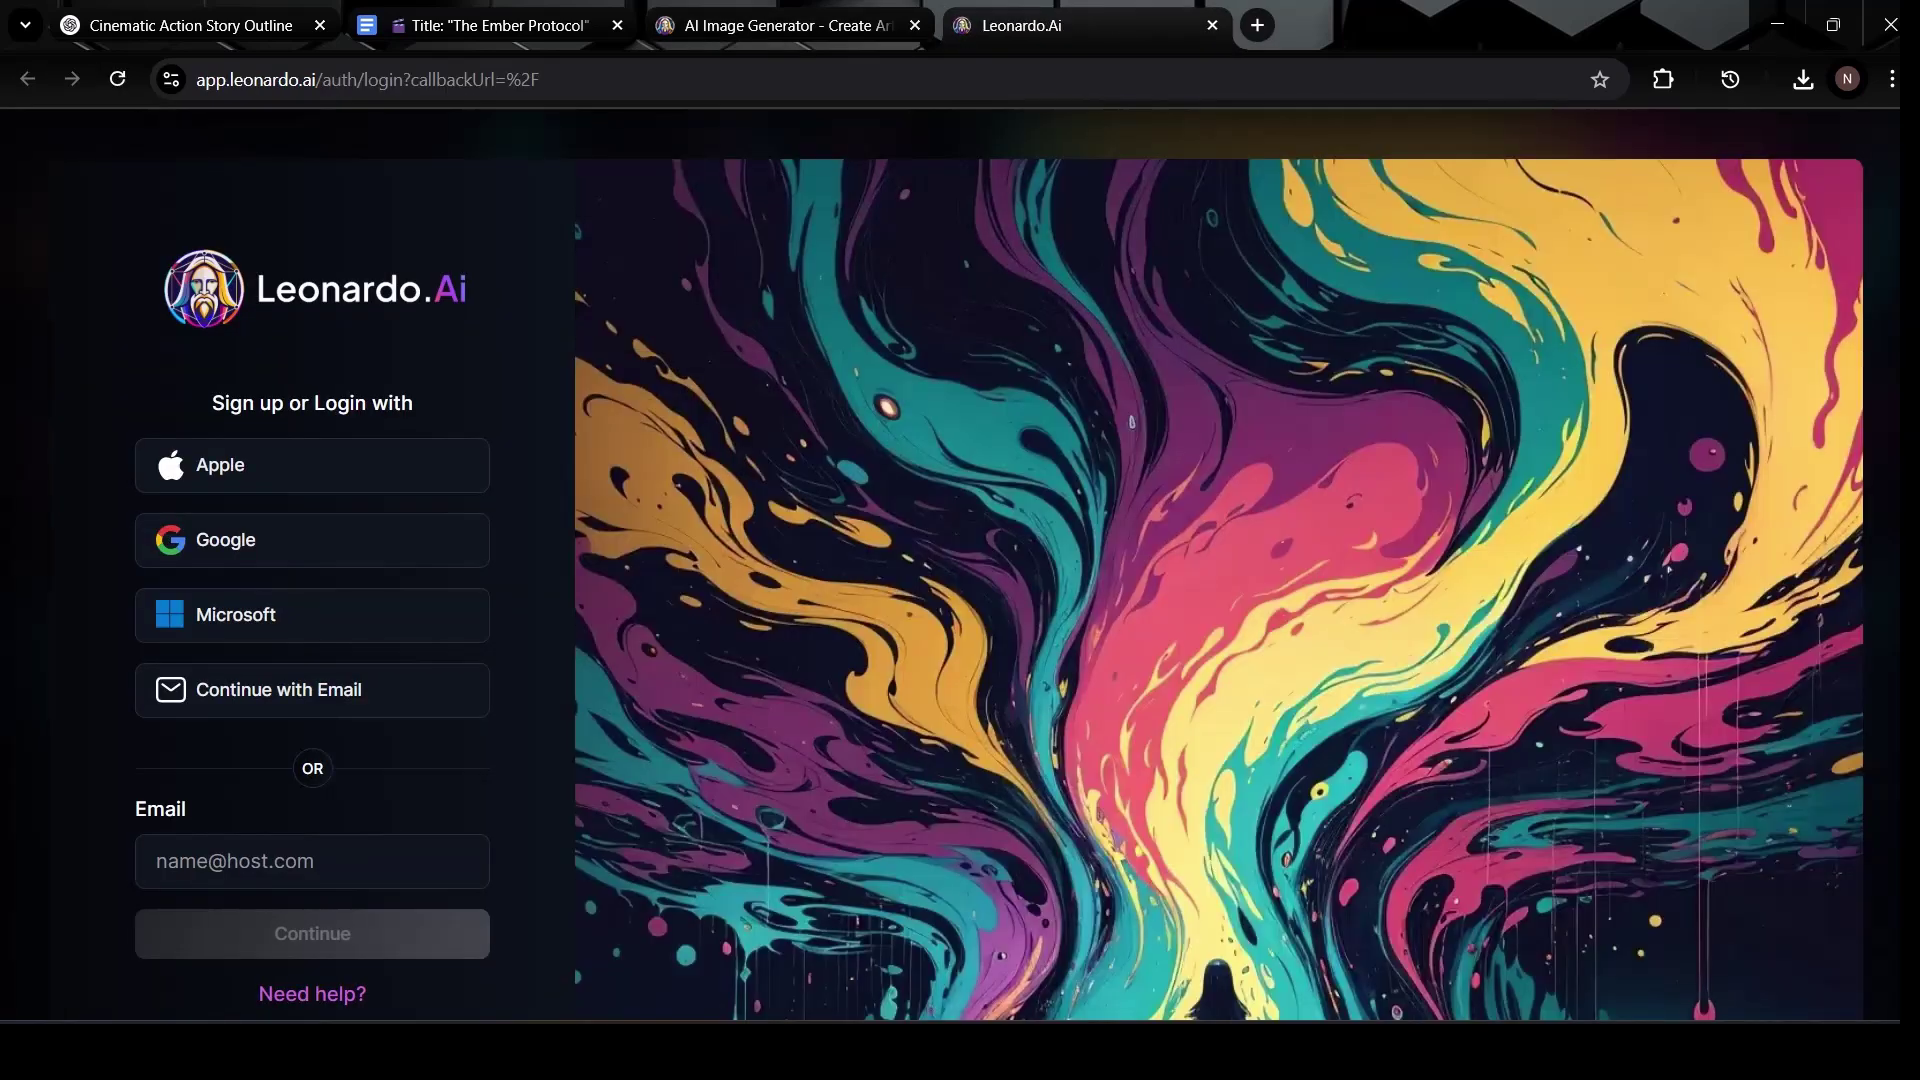
pyautogui.click(226, 540)
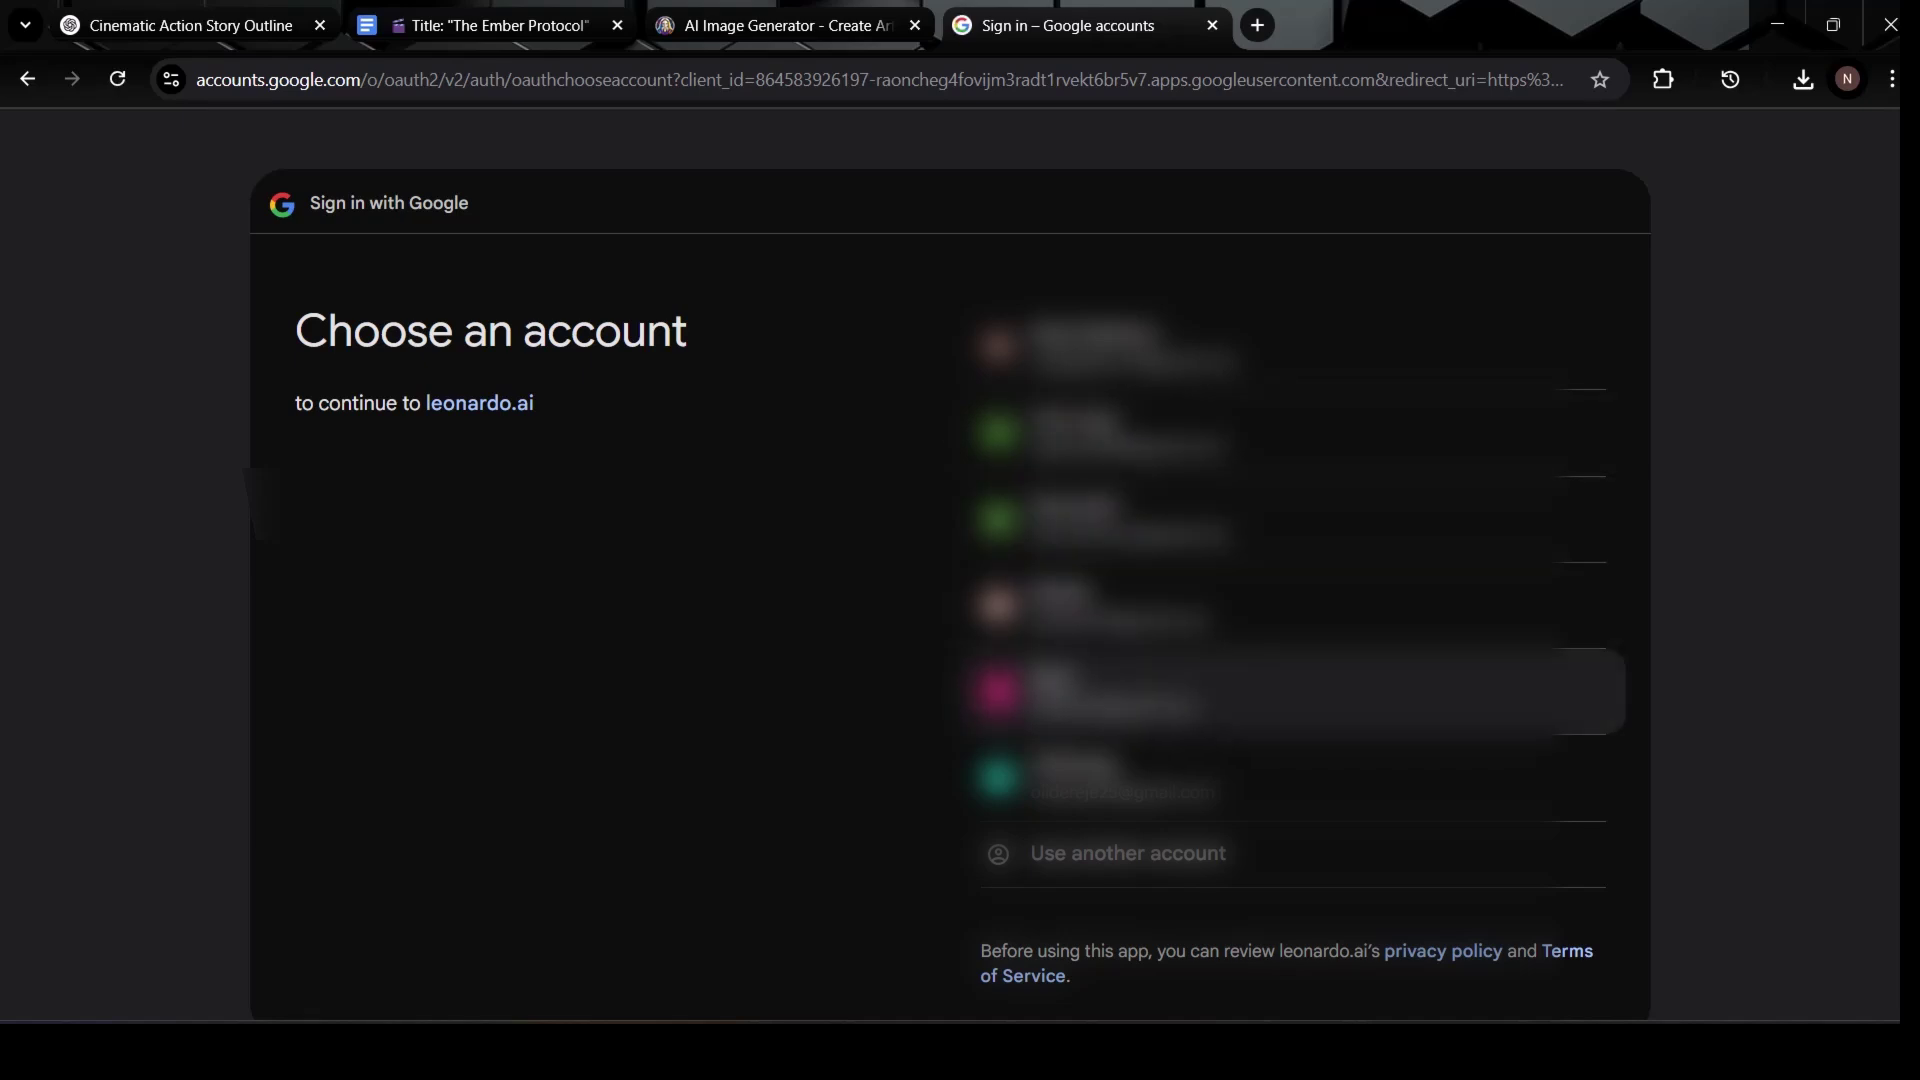
pyautogui.click(1100, 432)
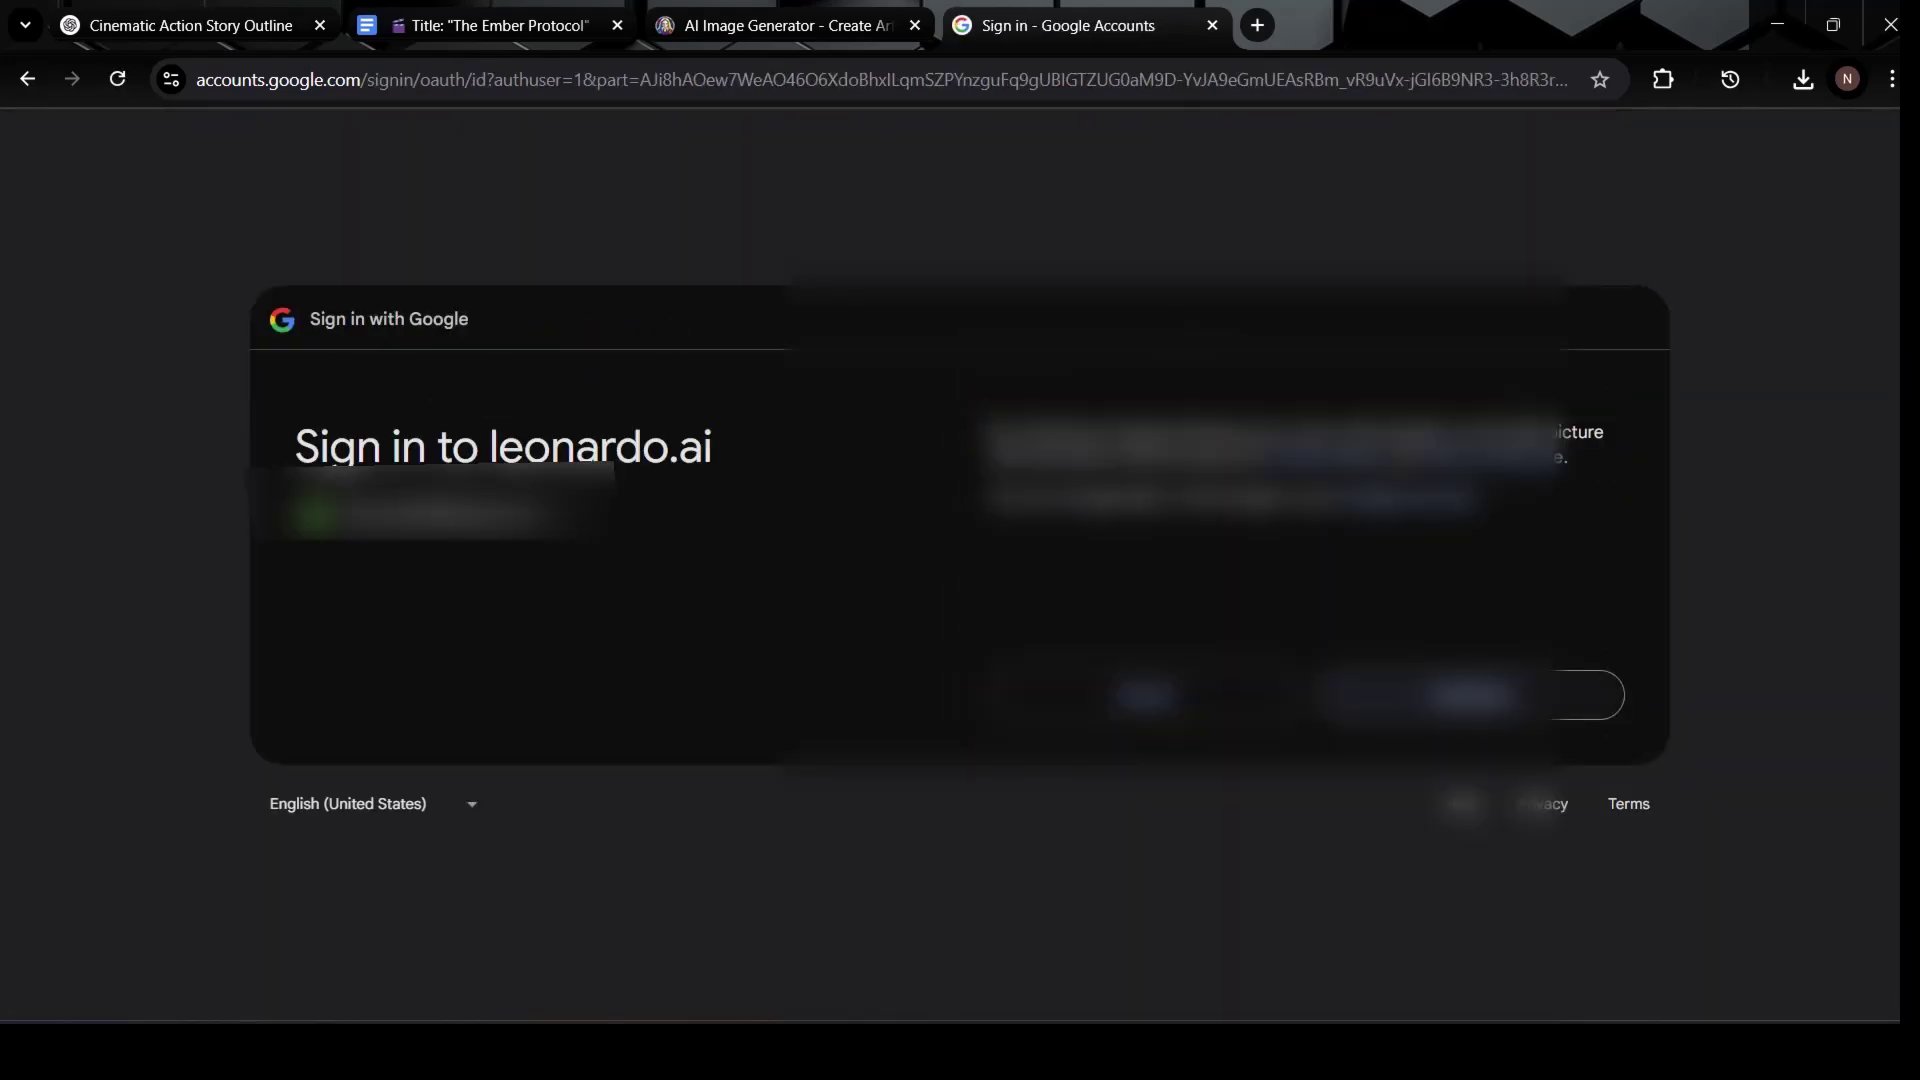
pyautogui.click(1432, 696)
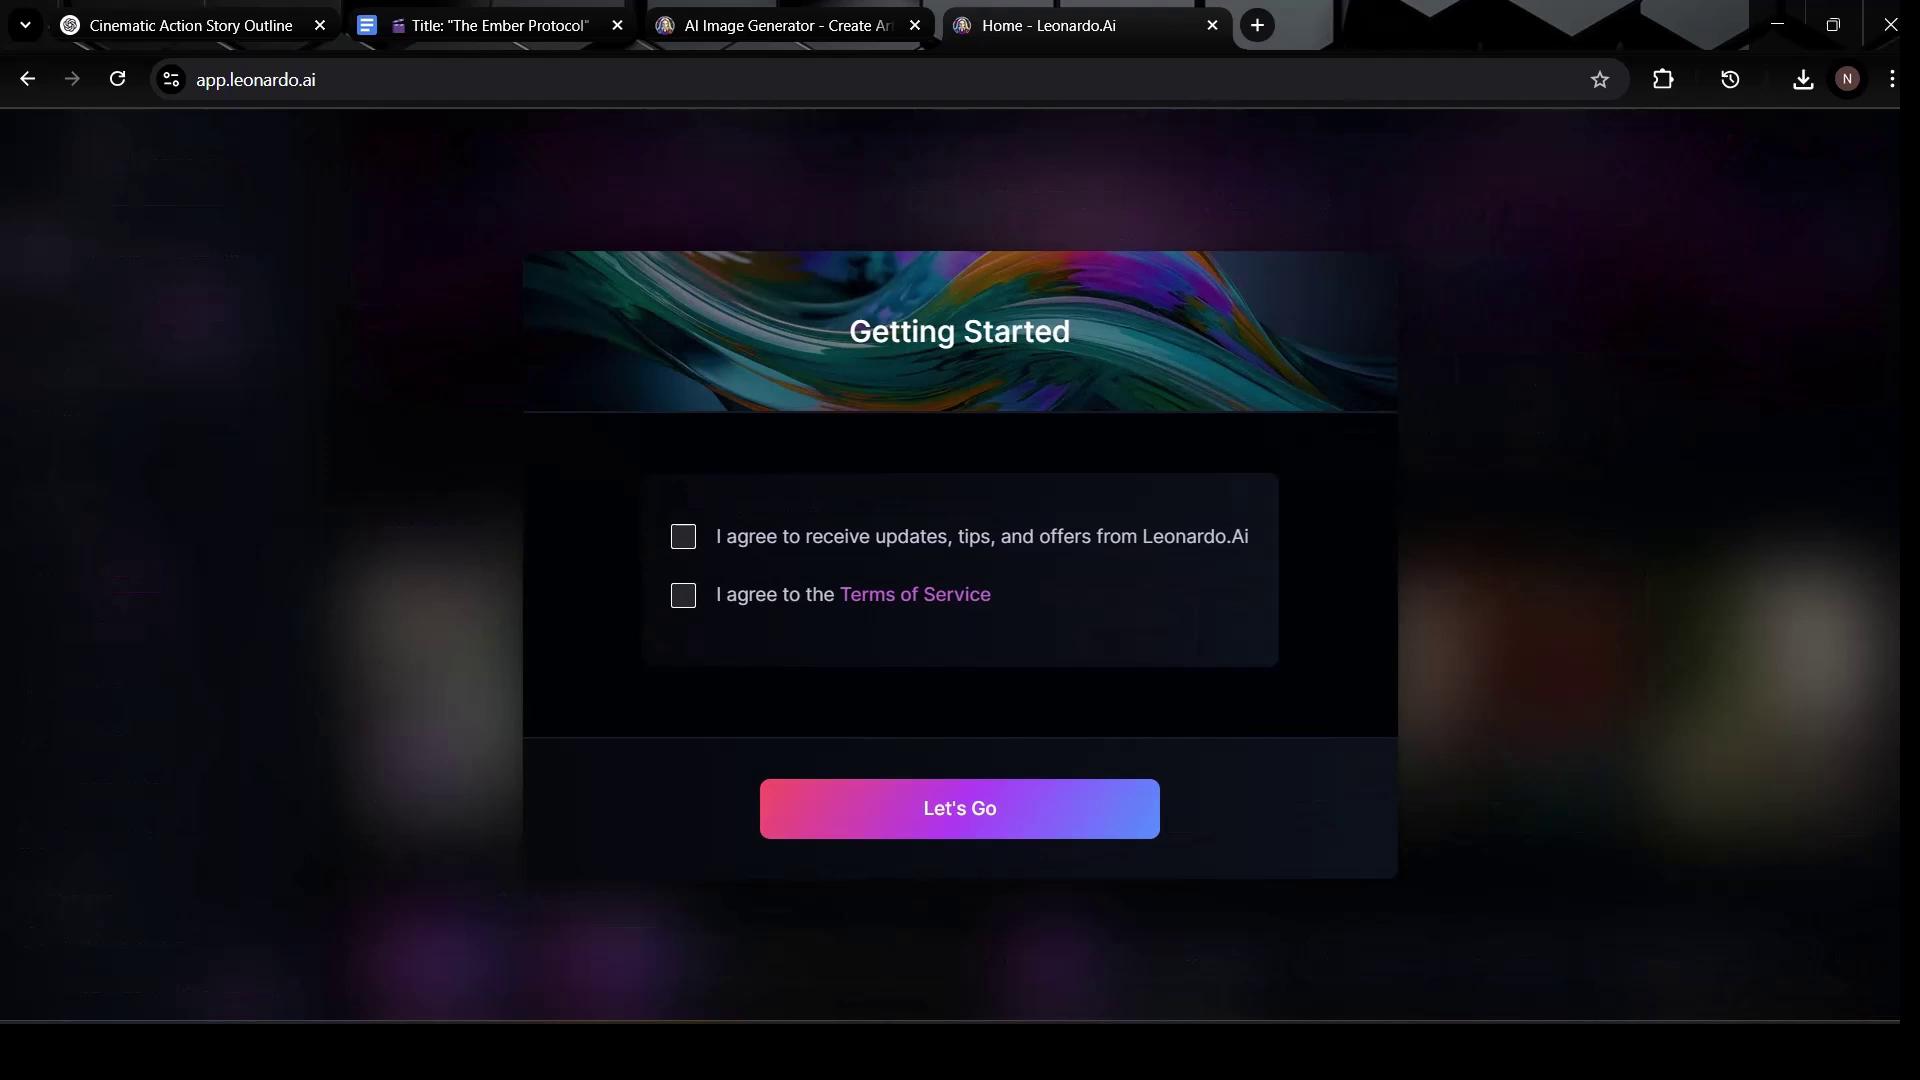
# - Agree to receive updates and to the Terms of Service, and complete the Getting Started dialog
pyautogui.click(683, 537)
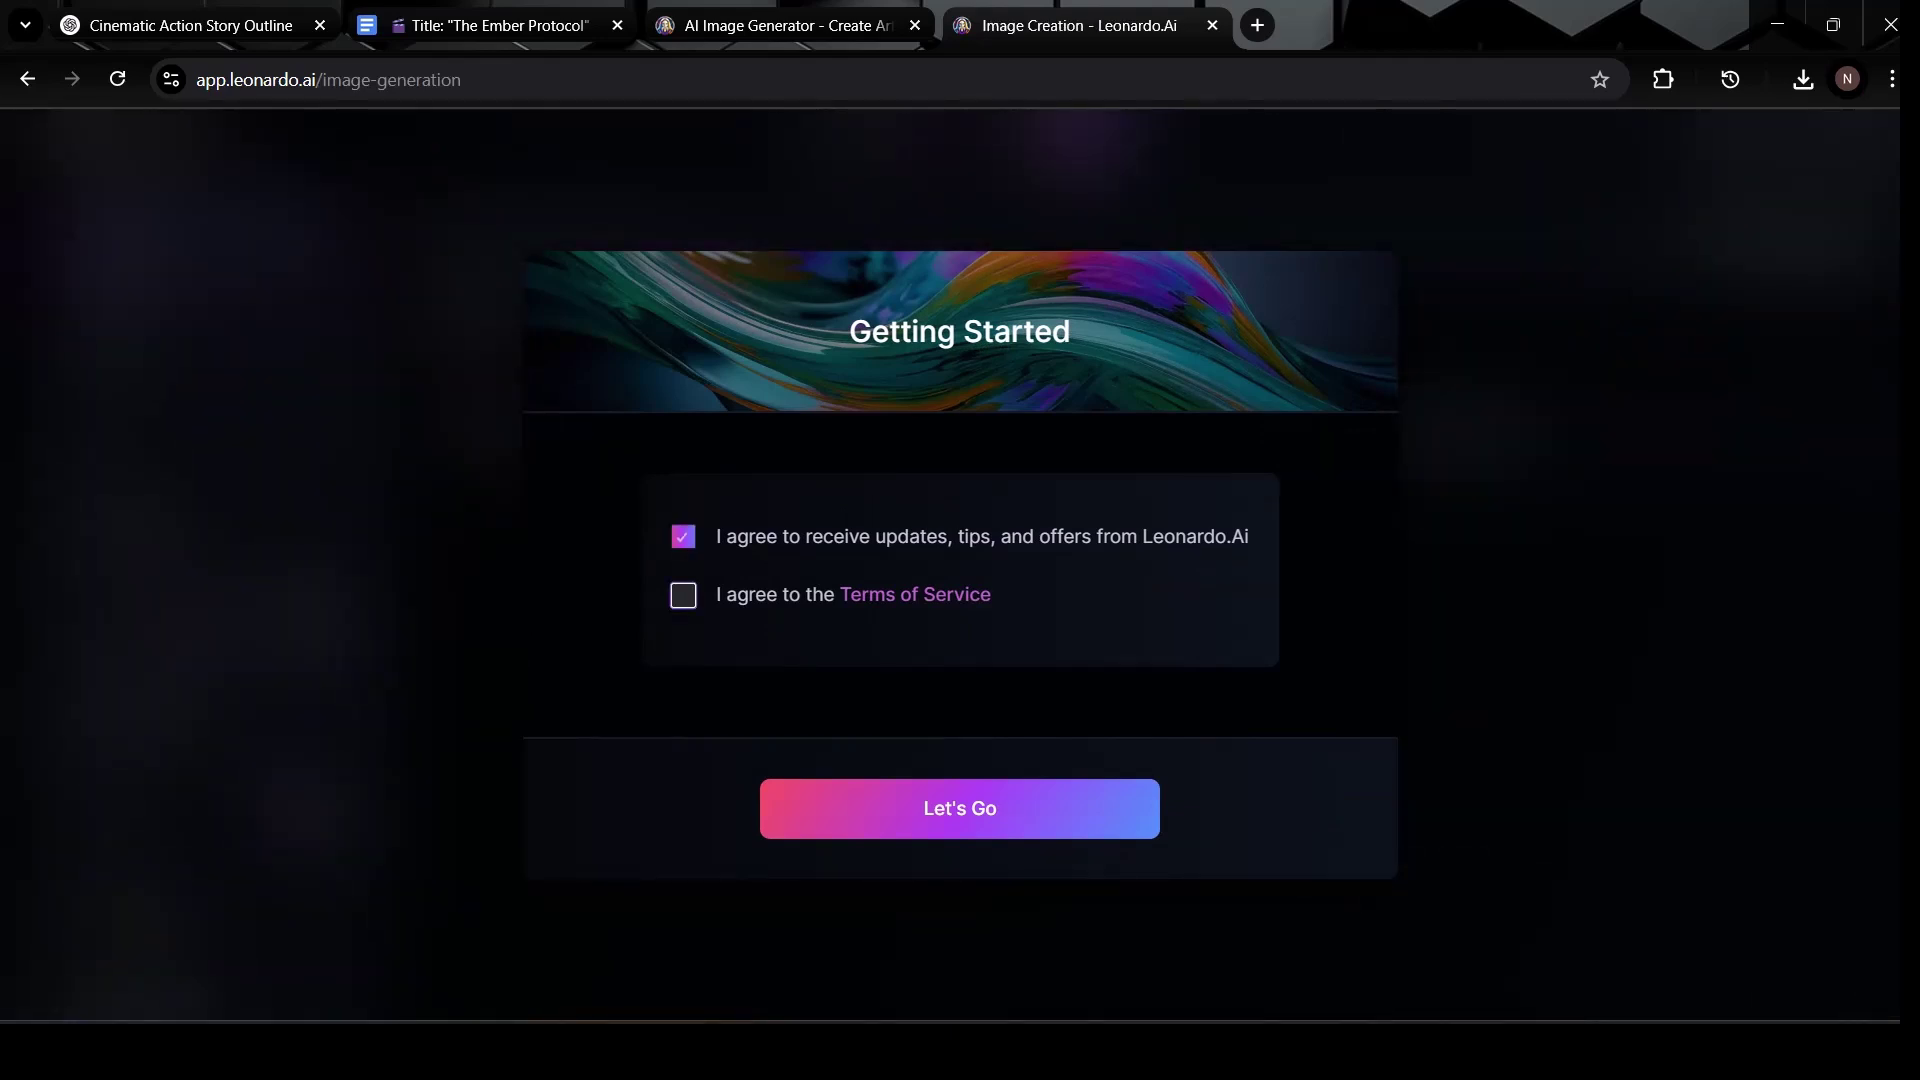
pyautogui.click(683, 596)
pyautogui.click(960, 809)
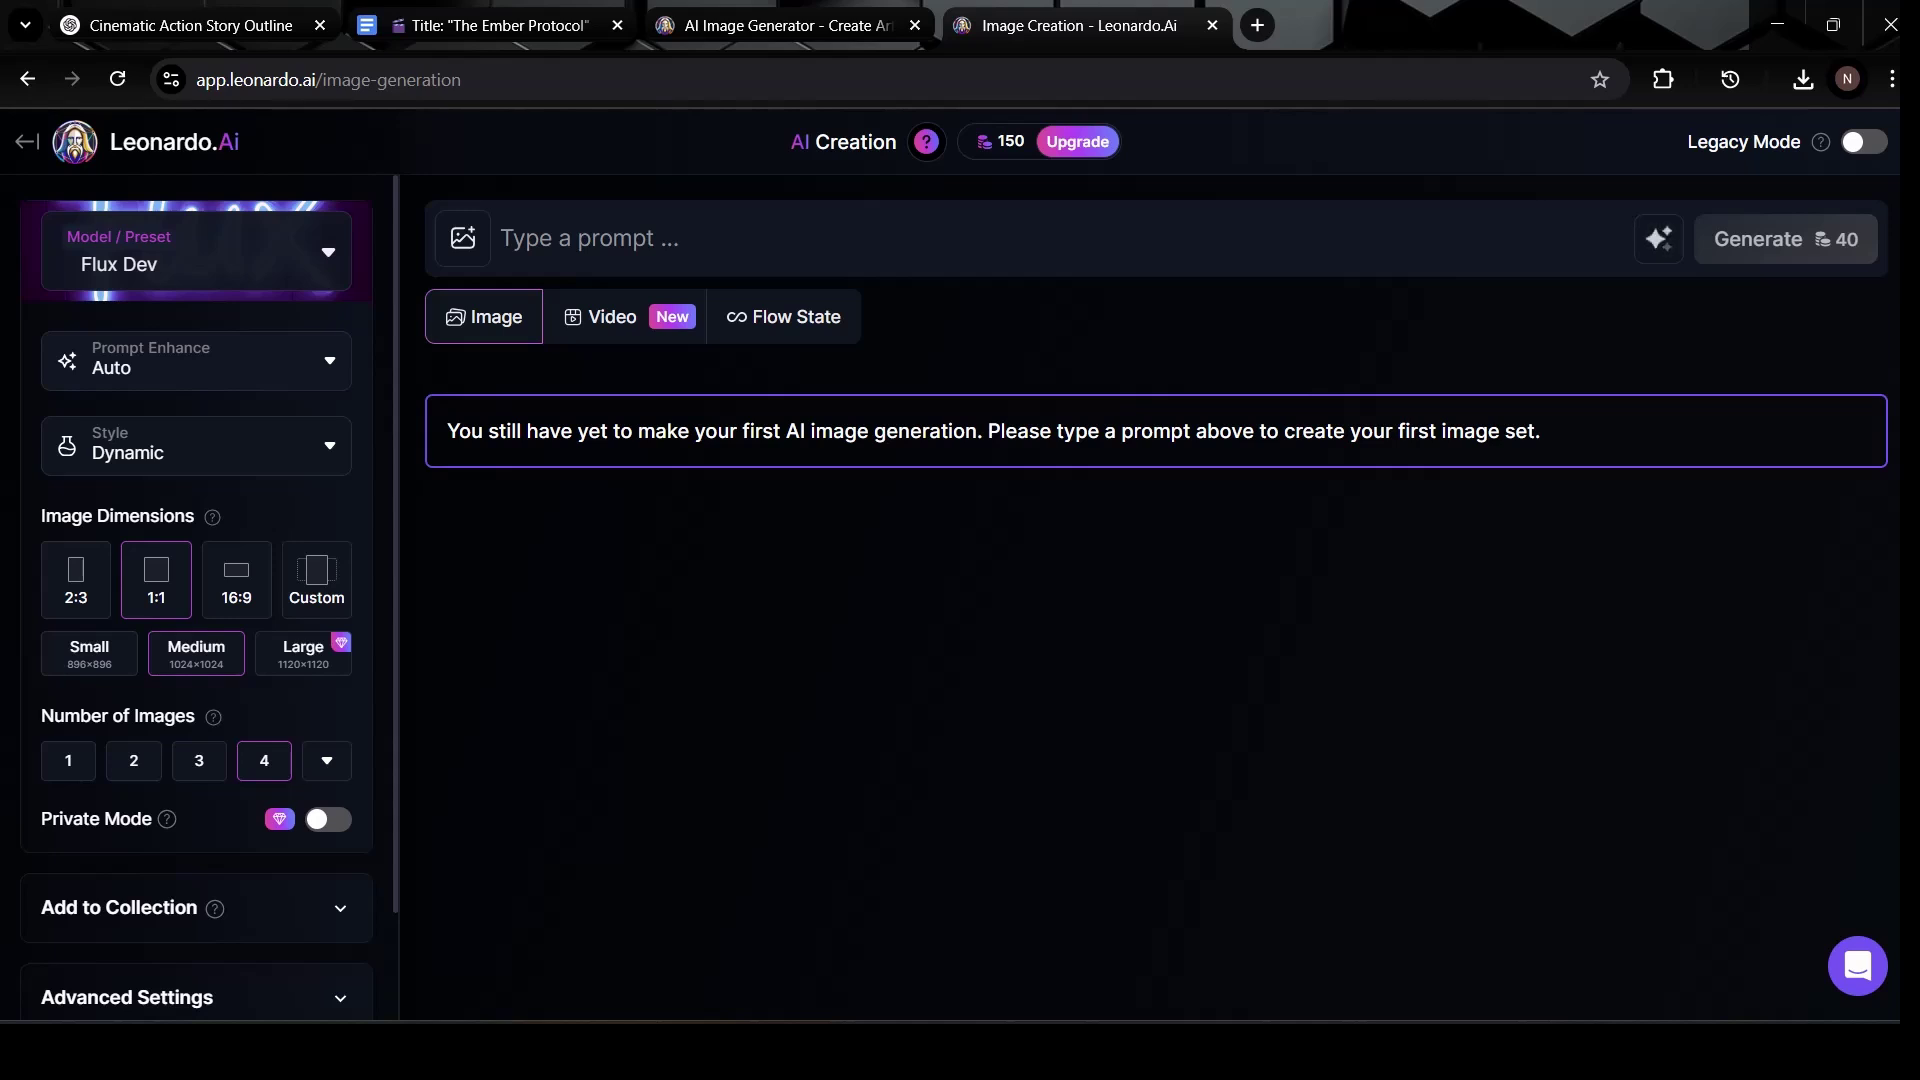
# - Check the plan's fast token details and move the Image Creation browser tab next to the story document's tab
pyautogui.moveTo(1001, 142)
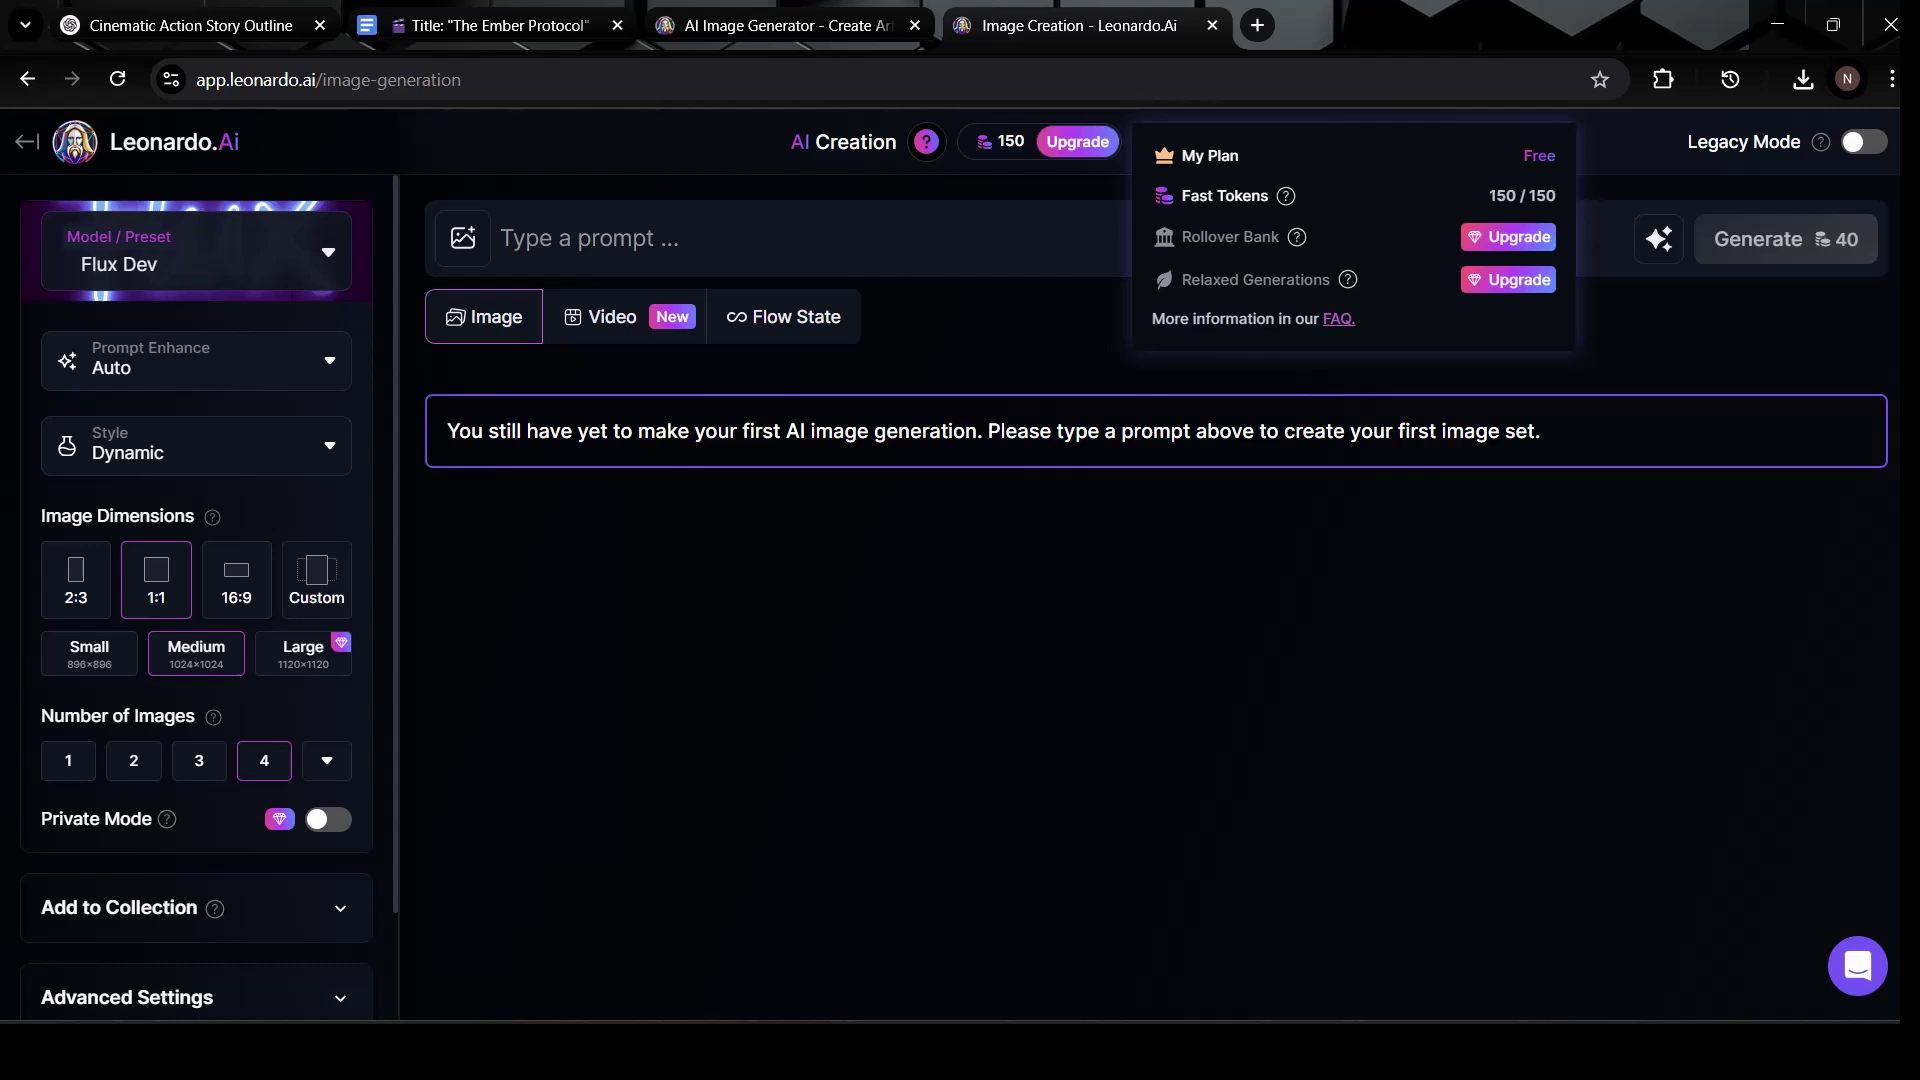
pyautogui.moveTo(1285, 196)
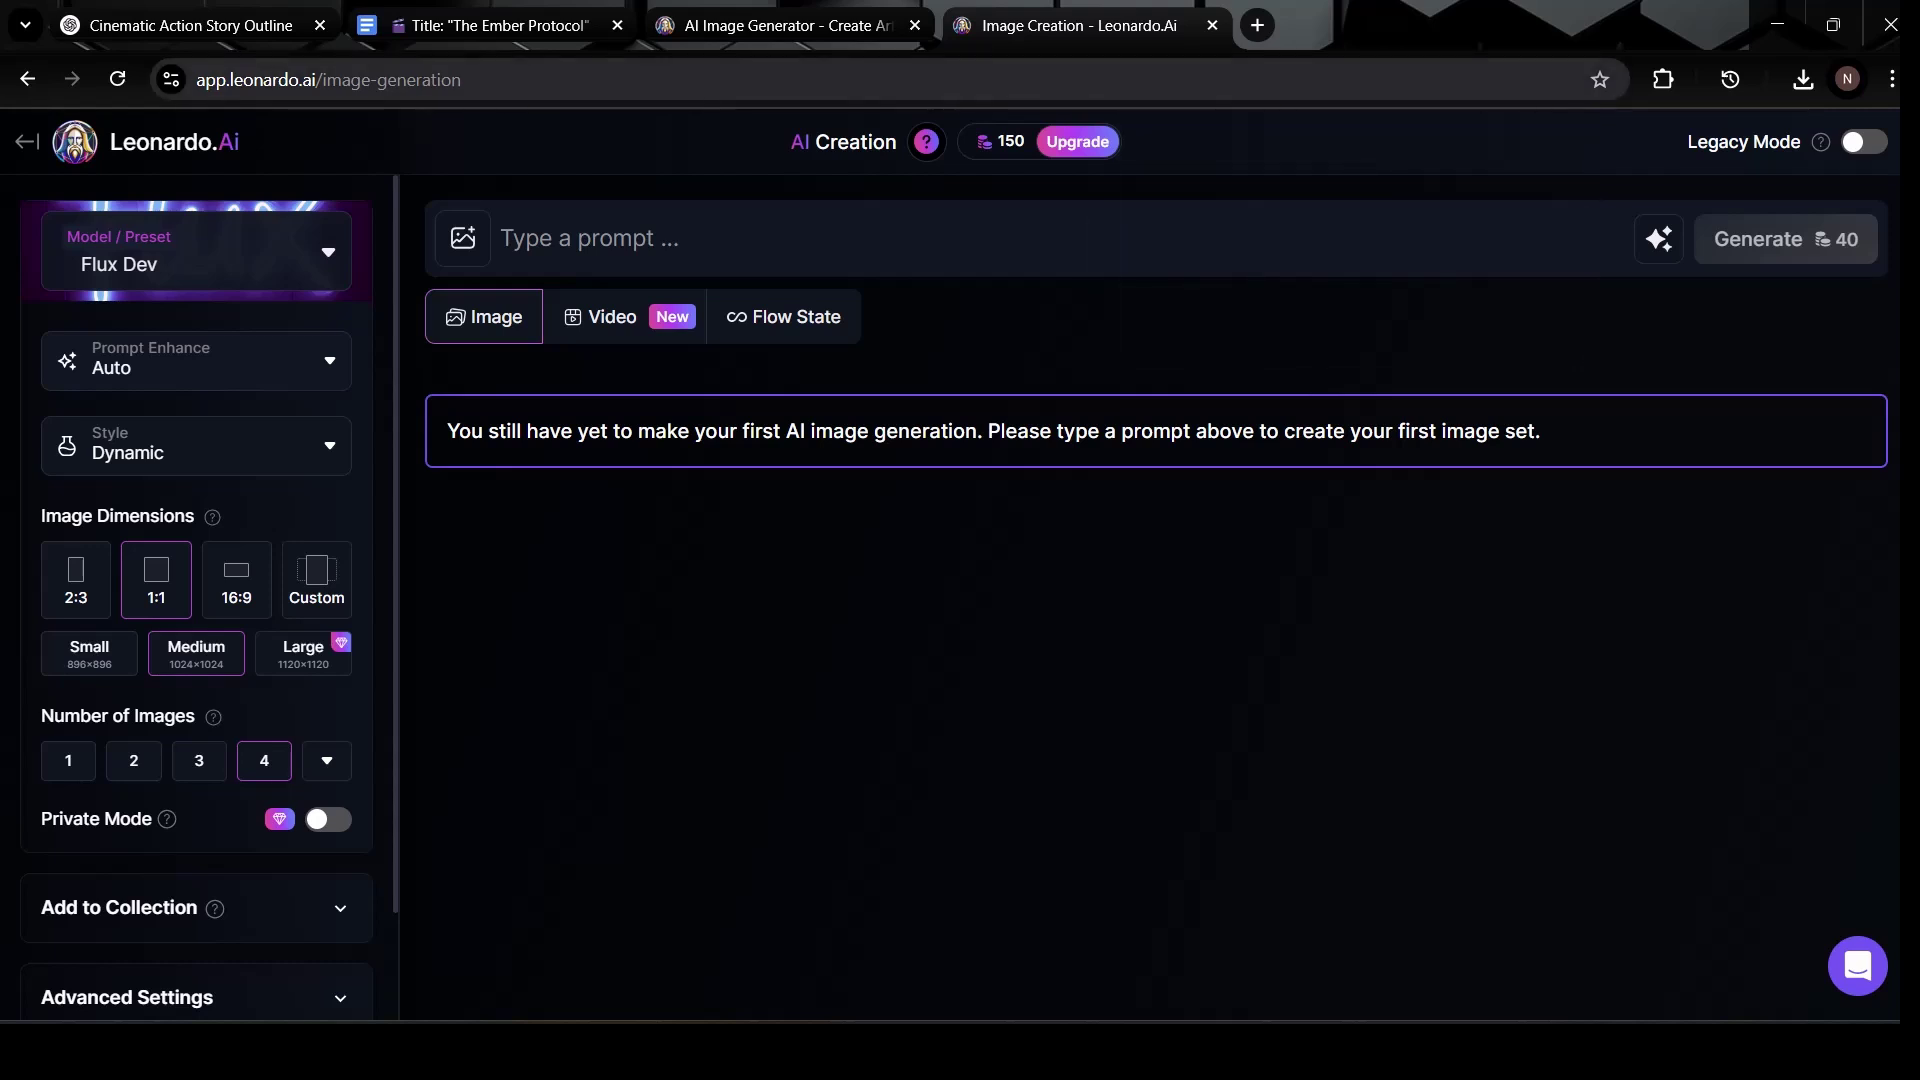
pyautogui.moveTo(1080, 26); pyautogui.dragTo(759, 26)
pyautogui.hotkey('ctrl', 'shift', 'pagedown')
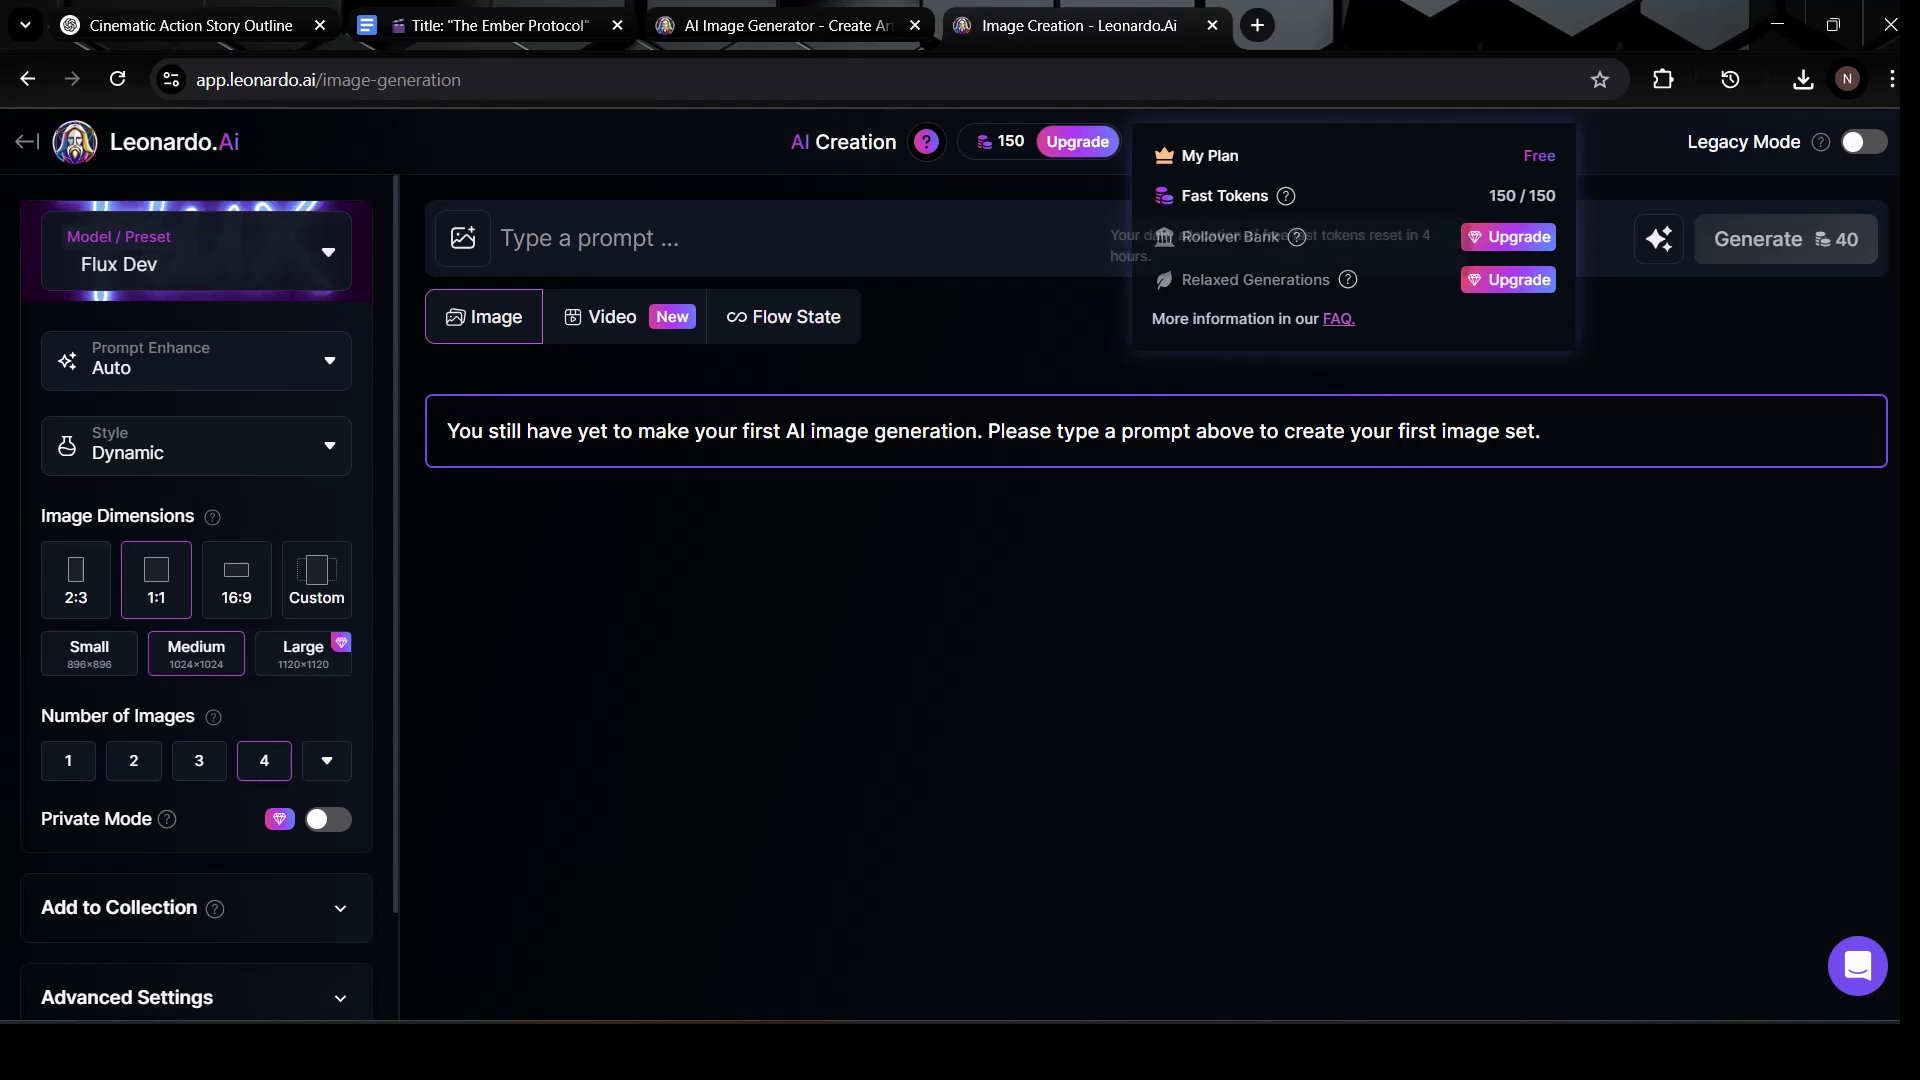
pyautogui.moveTo(1286, 196)
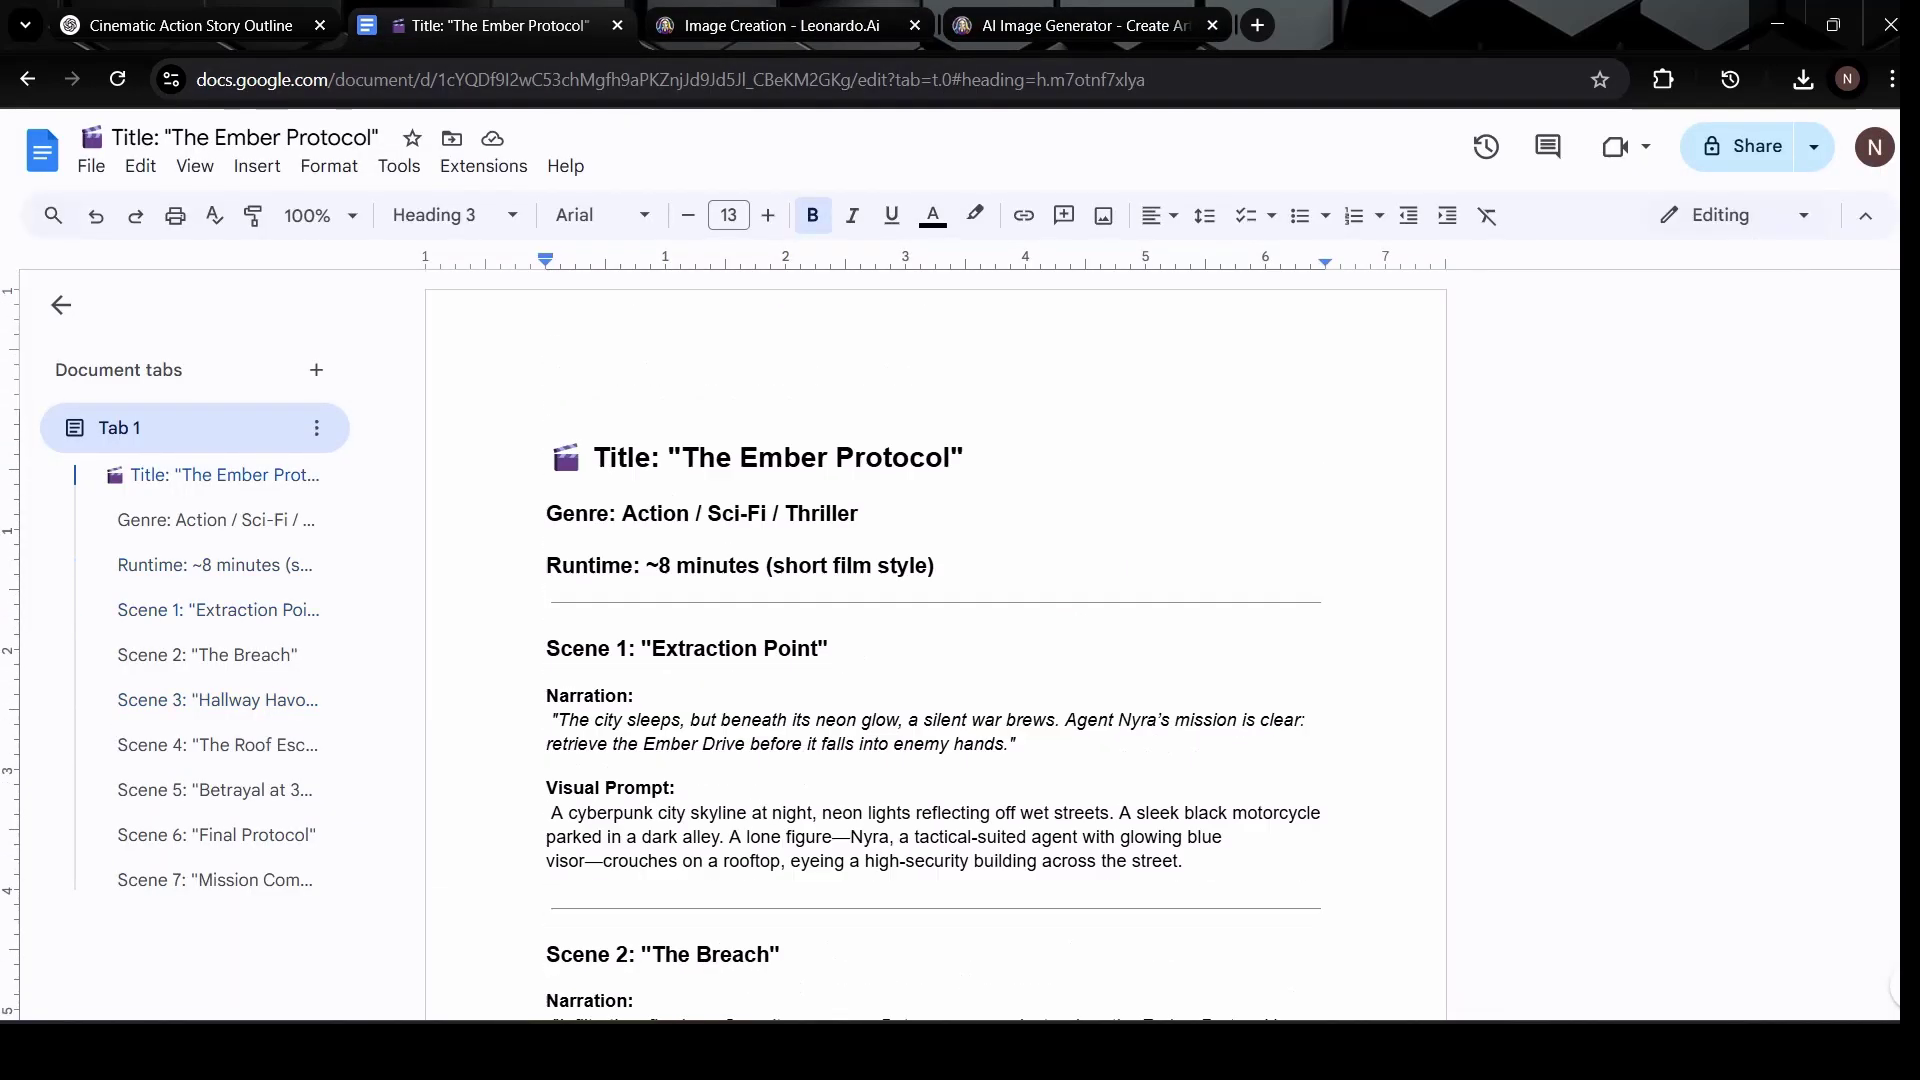
# - Copy the Scene 1 visual prompt from the story document and paste it as the image prompt in Leonardo.Ai
pyautogui.scroll(-1, 935, 640)
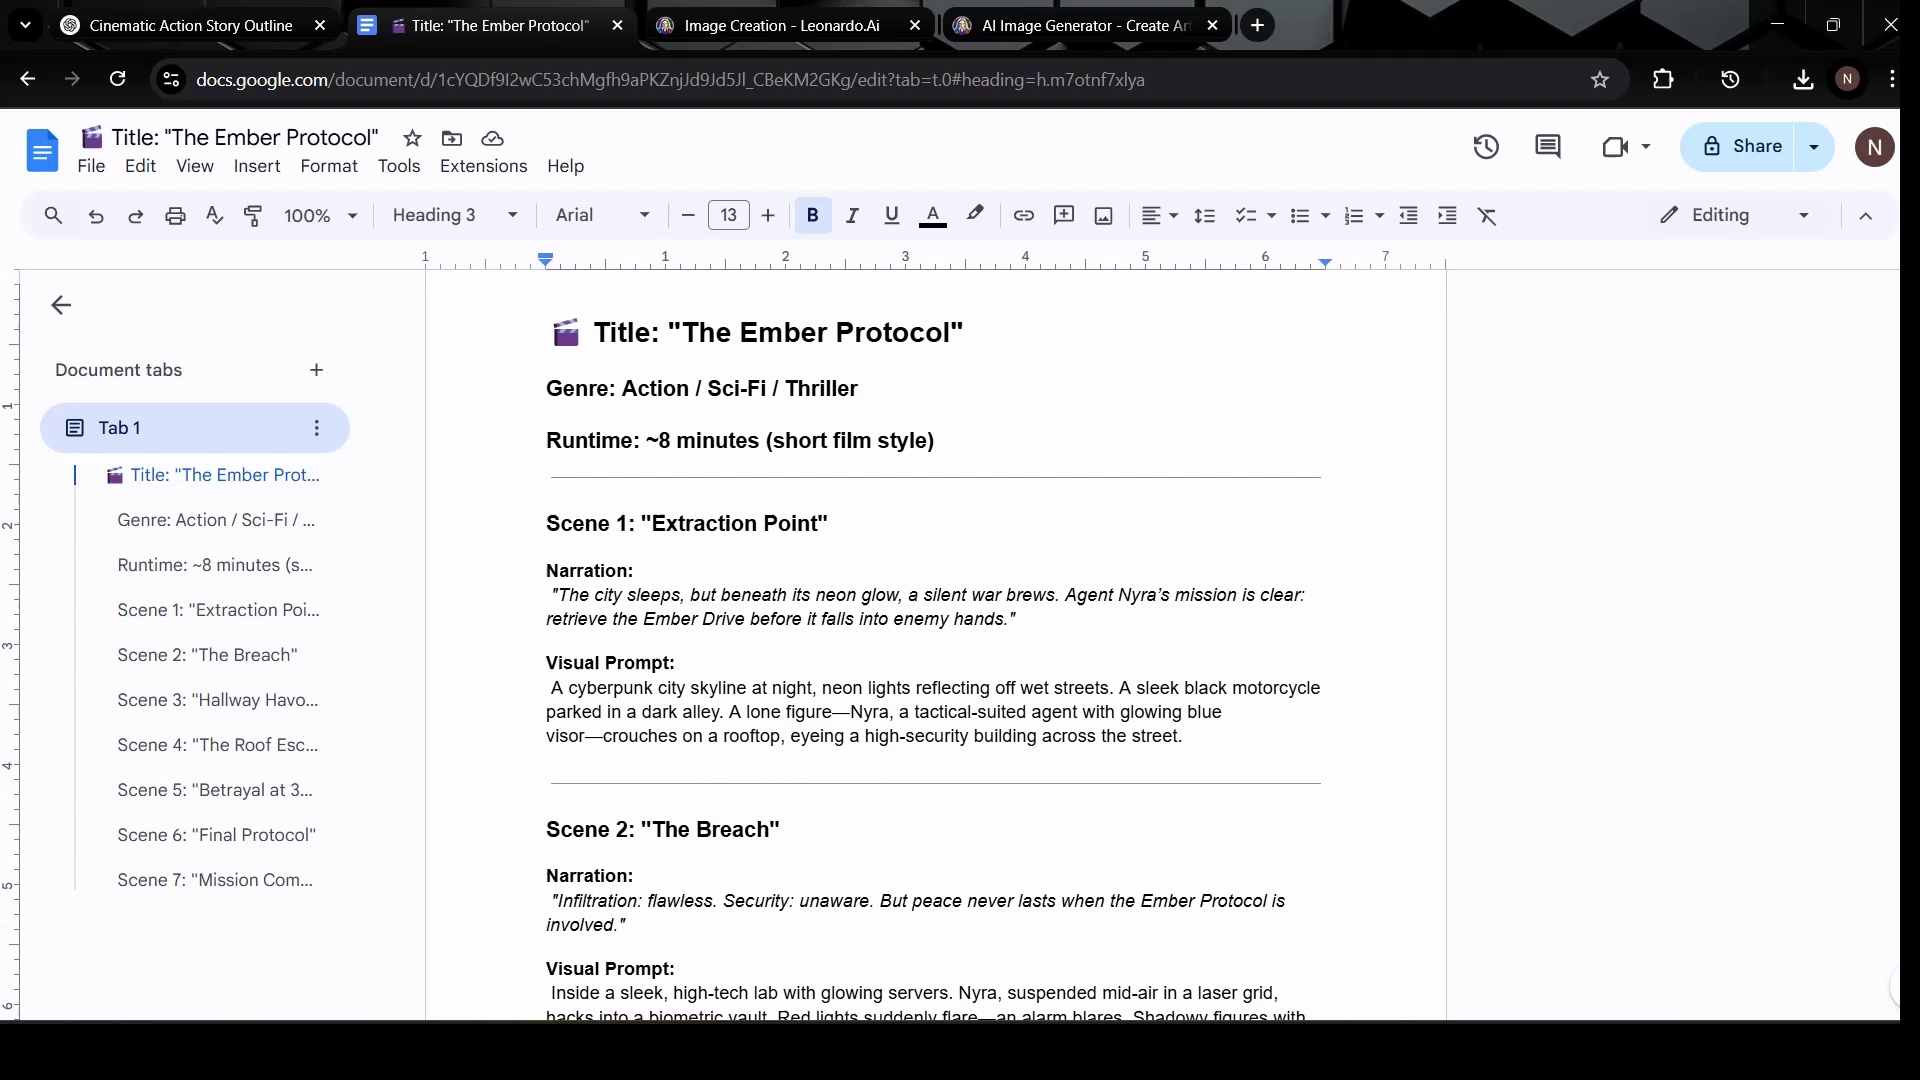
pyautogui.moveTo(549, 688); pyautogui.dragTo(1178, 760)
pyautogui.hotkey('ctrl', 'c')
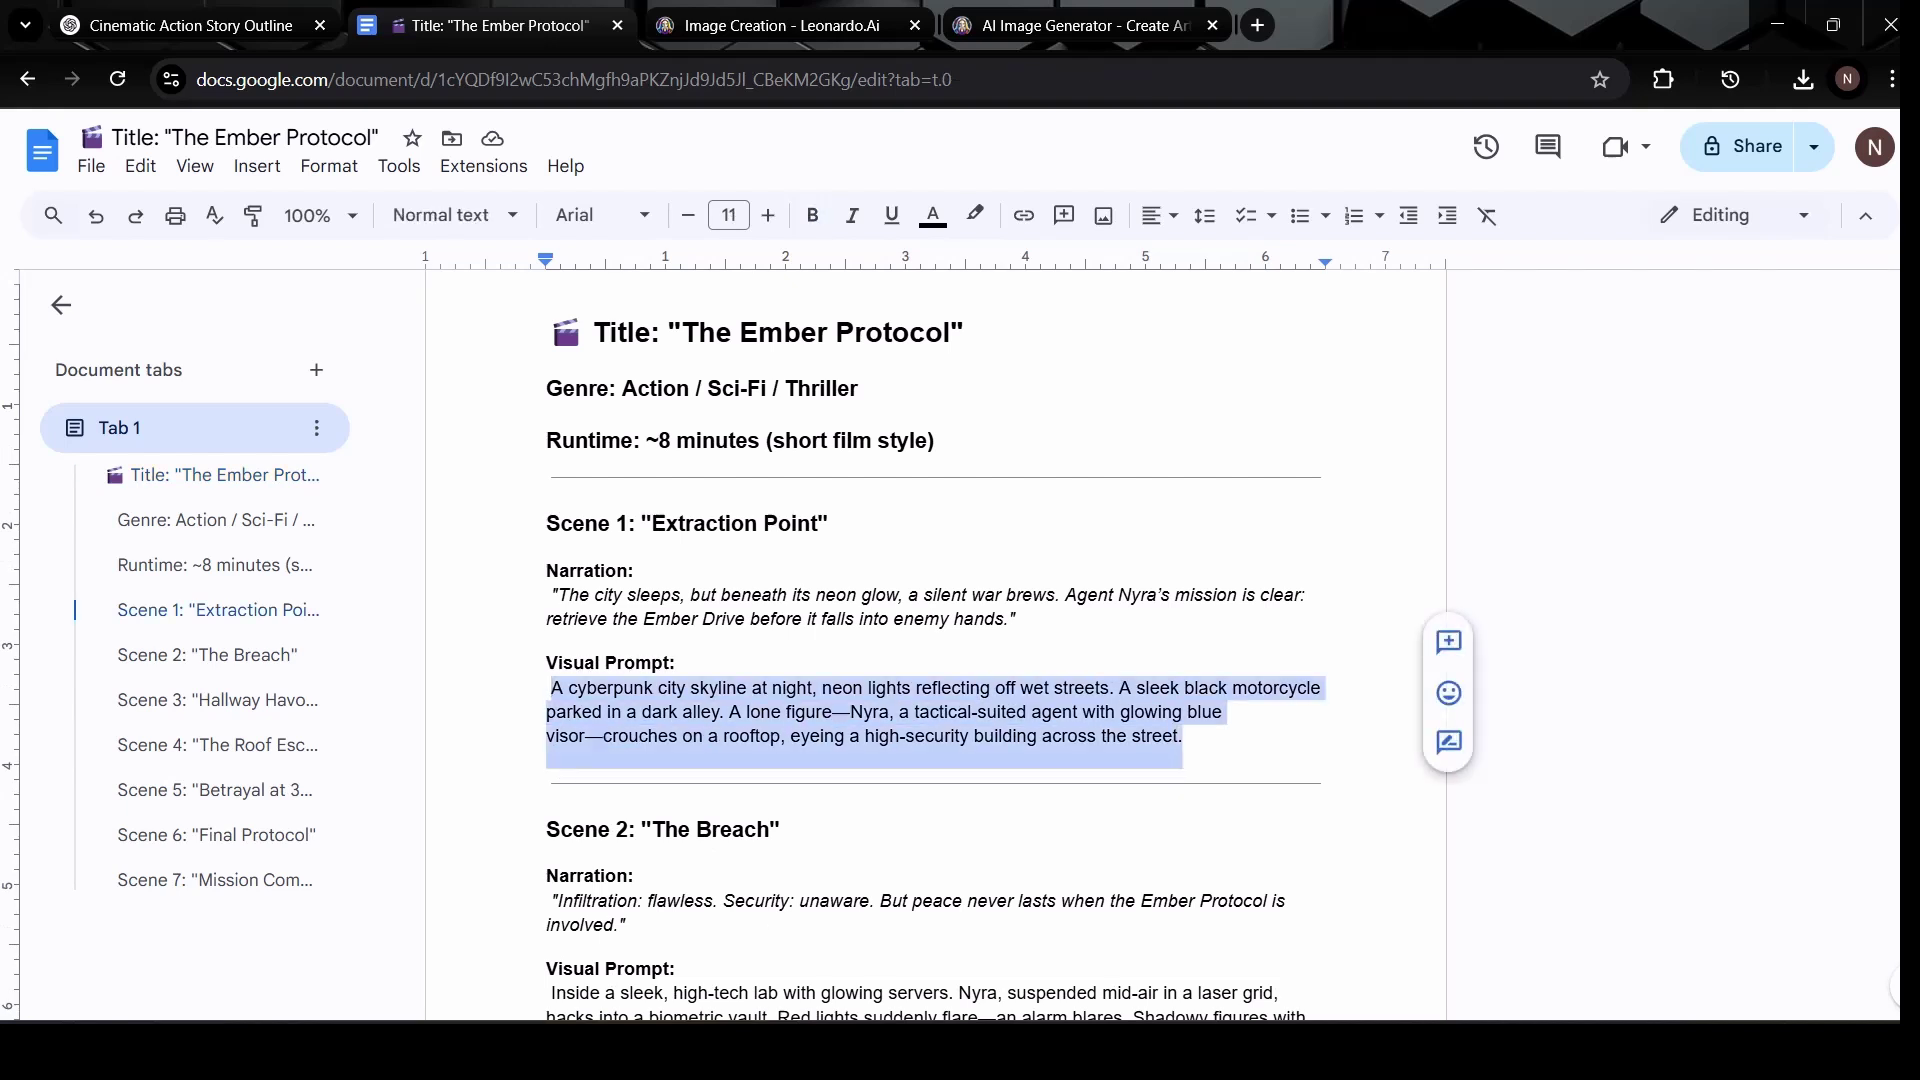
pyautogui.click(770, 25)
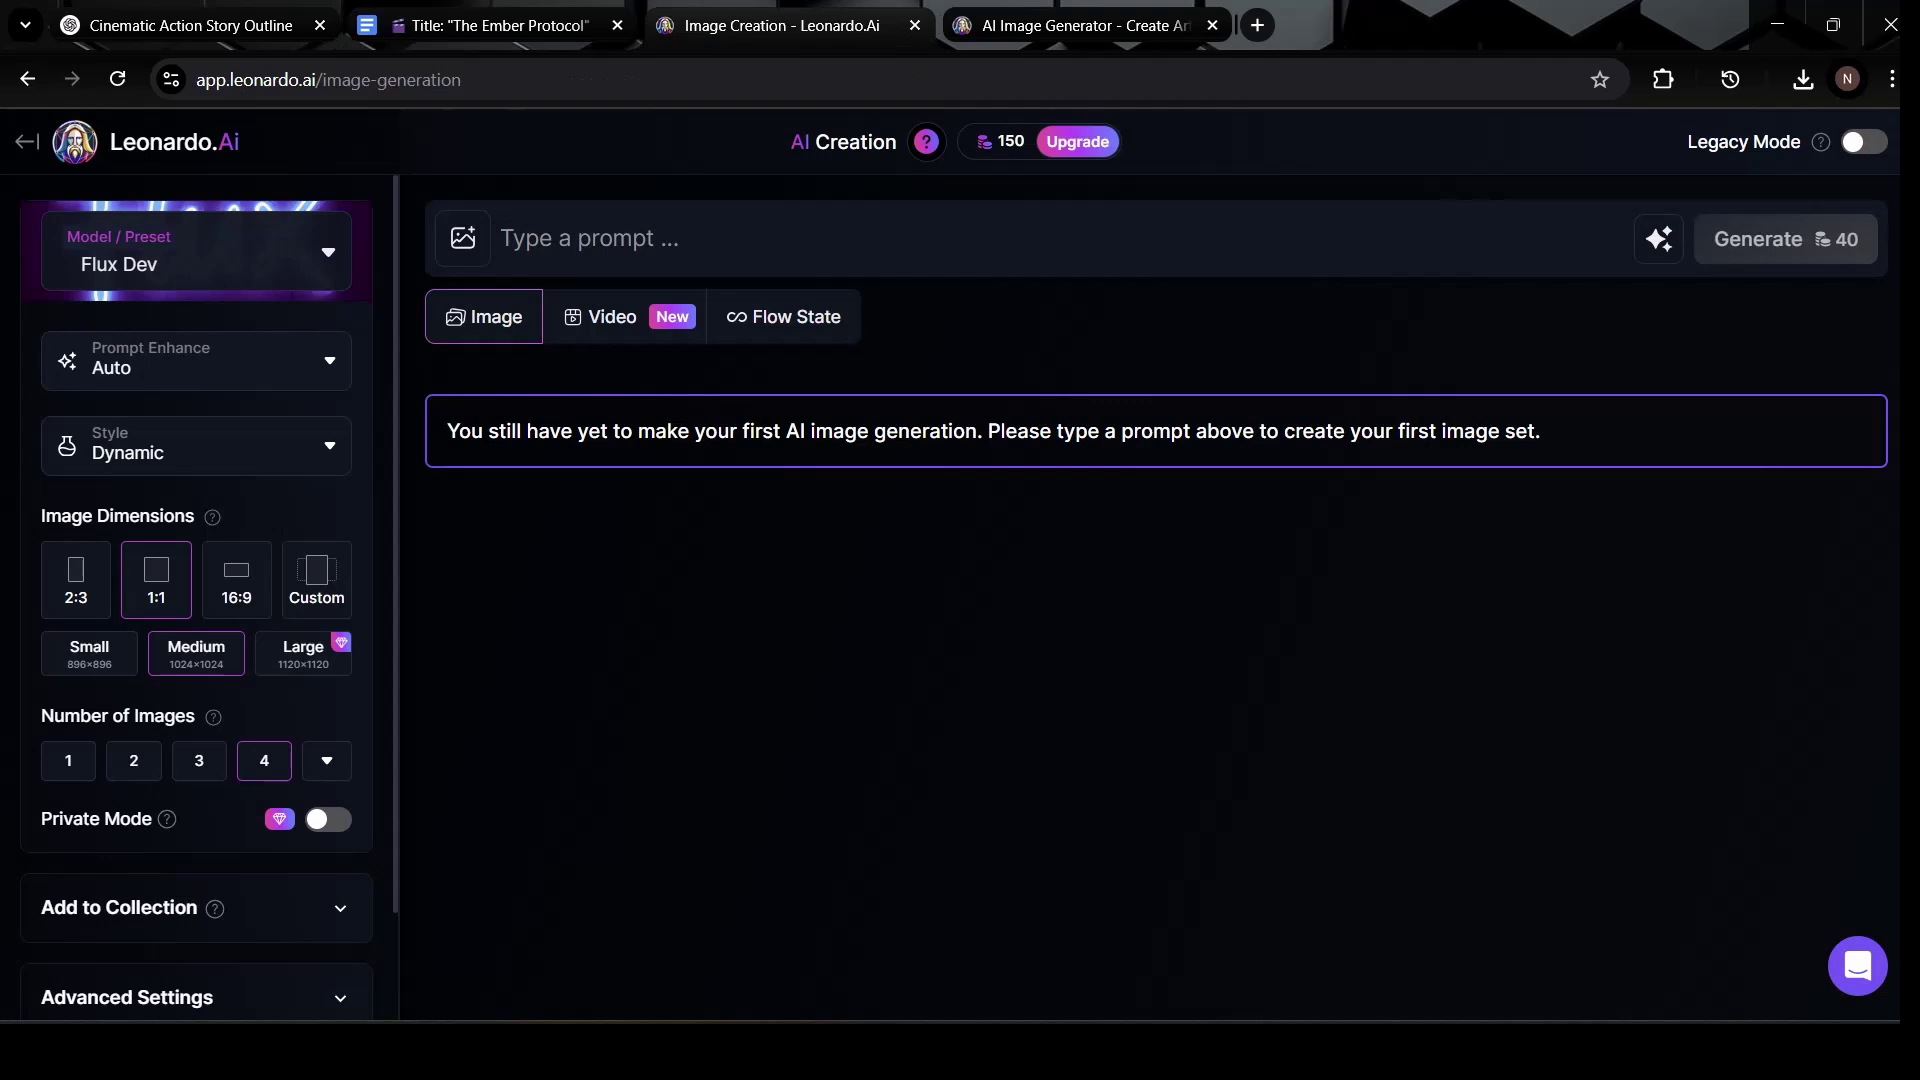
pyautogui.hotkey('ctrl', 'v')
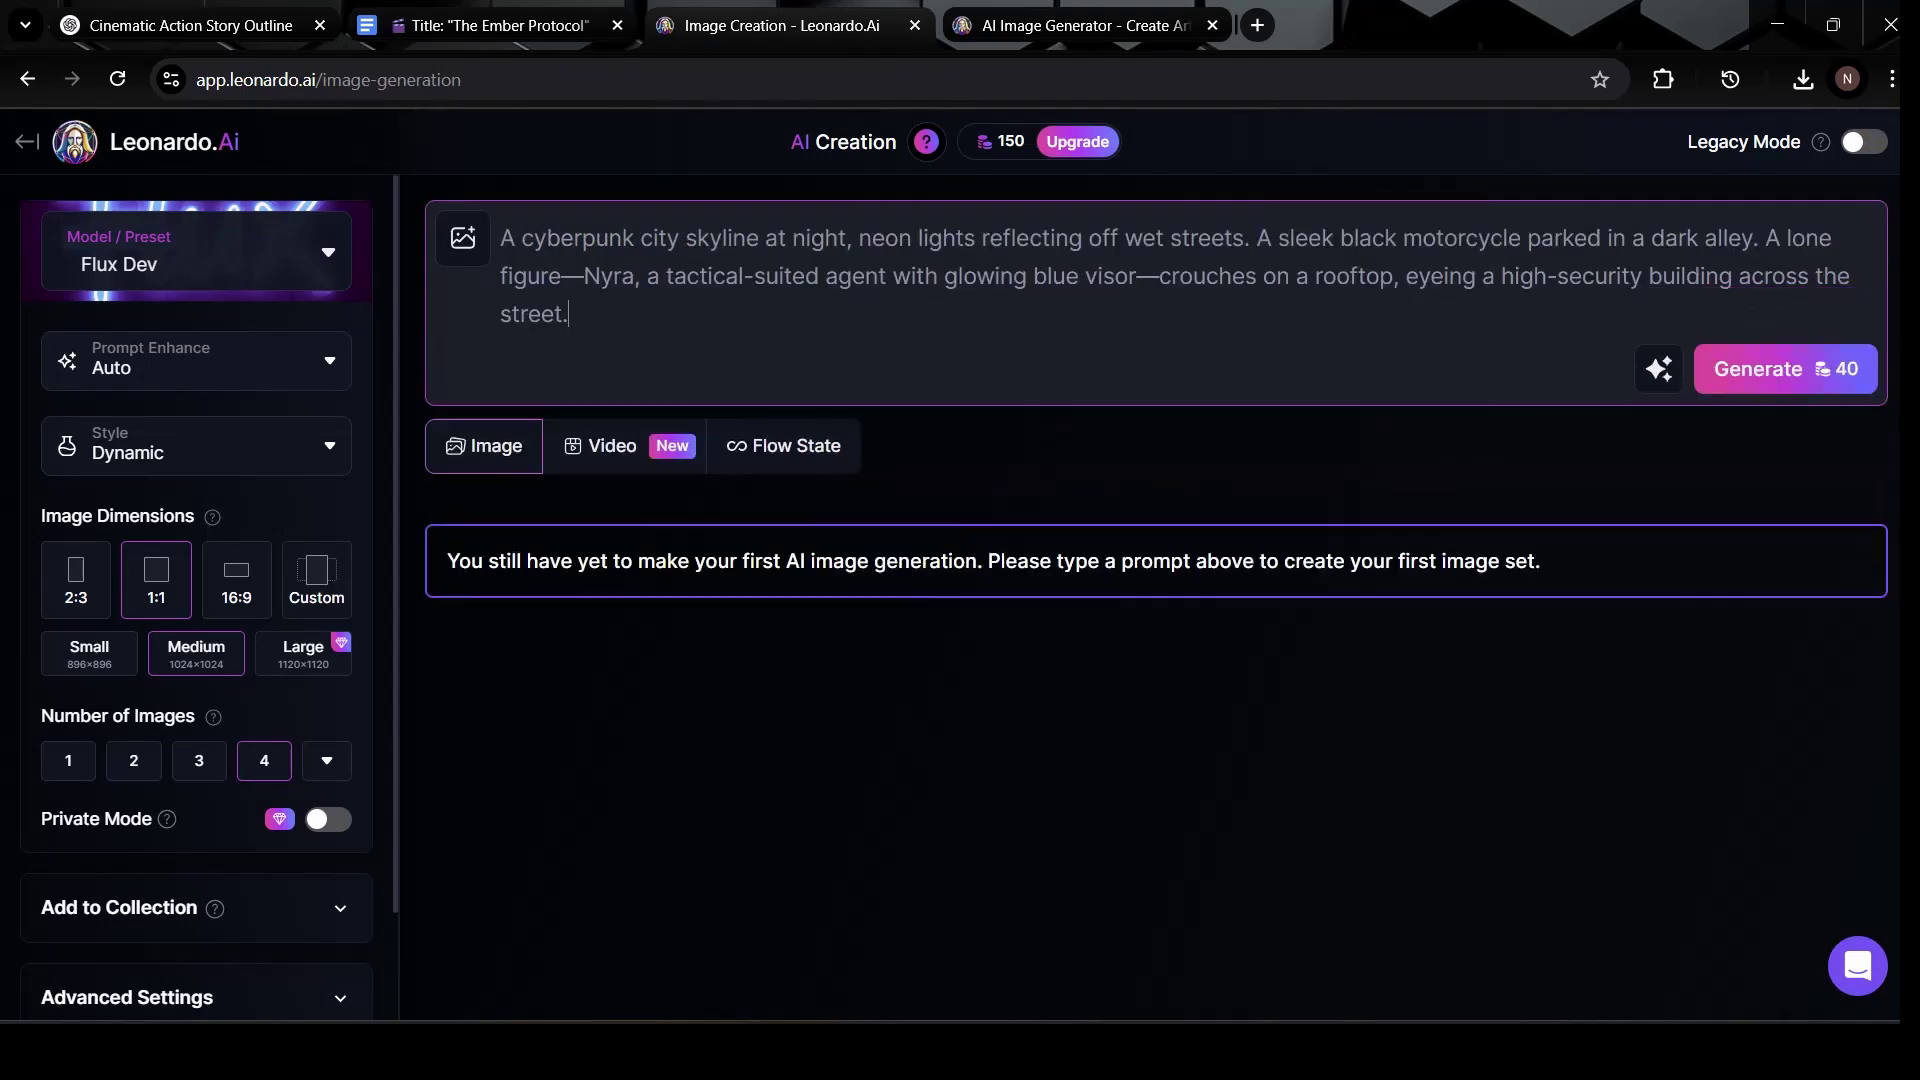
# - Select the Phoenix 1.0 model for image generation and check the Prompt Enhance options
pyautogui.click(196, 252)
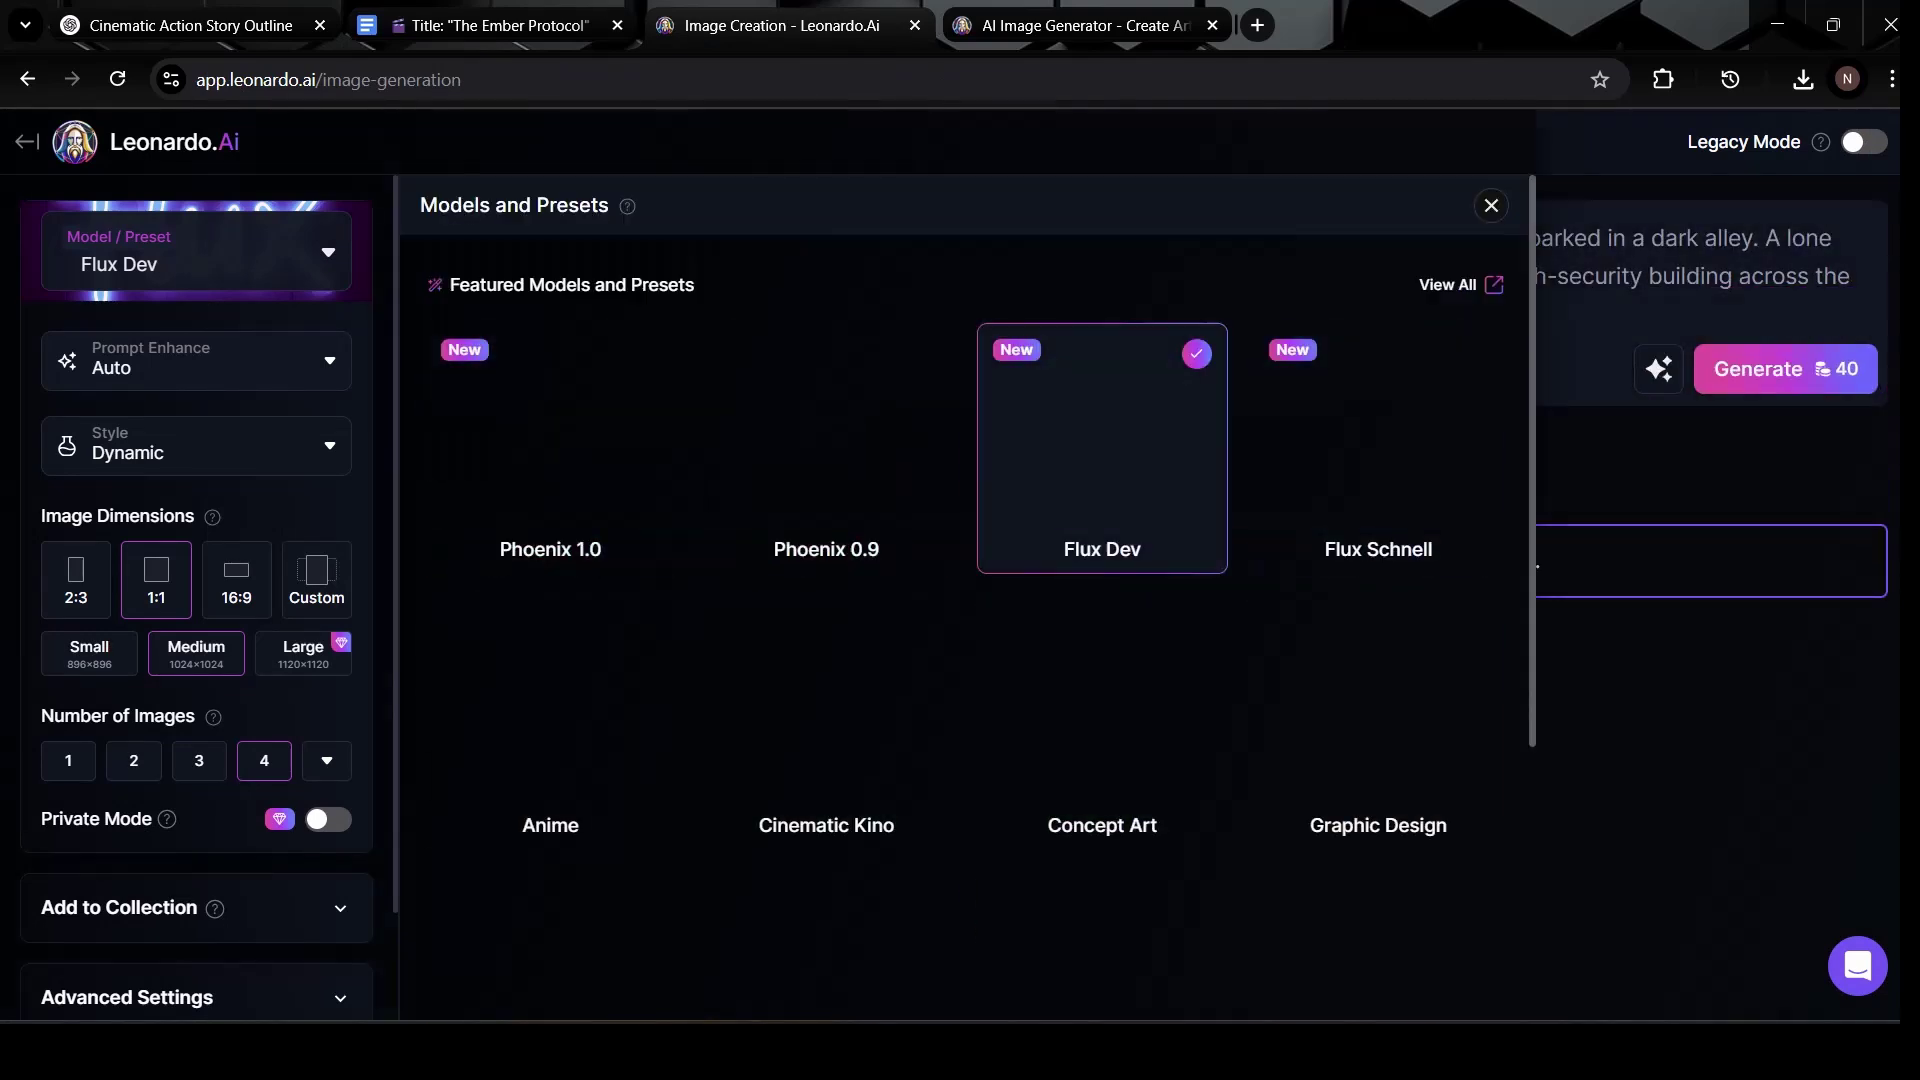
pyautogui.click(540, 440)
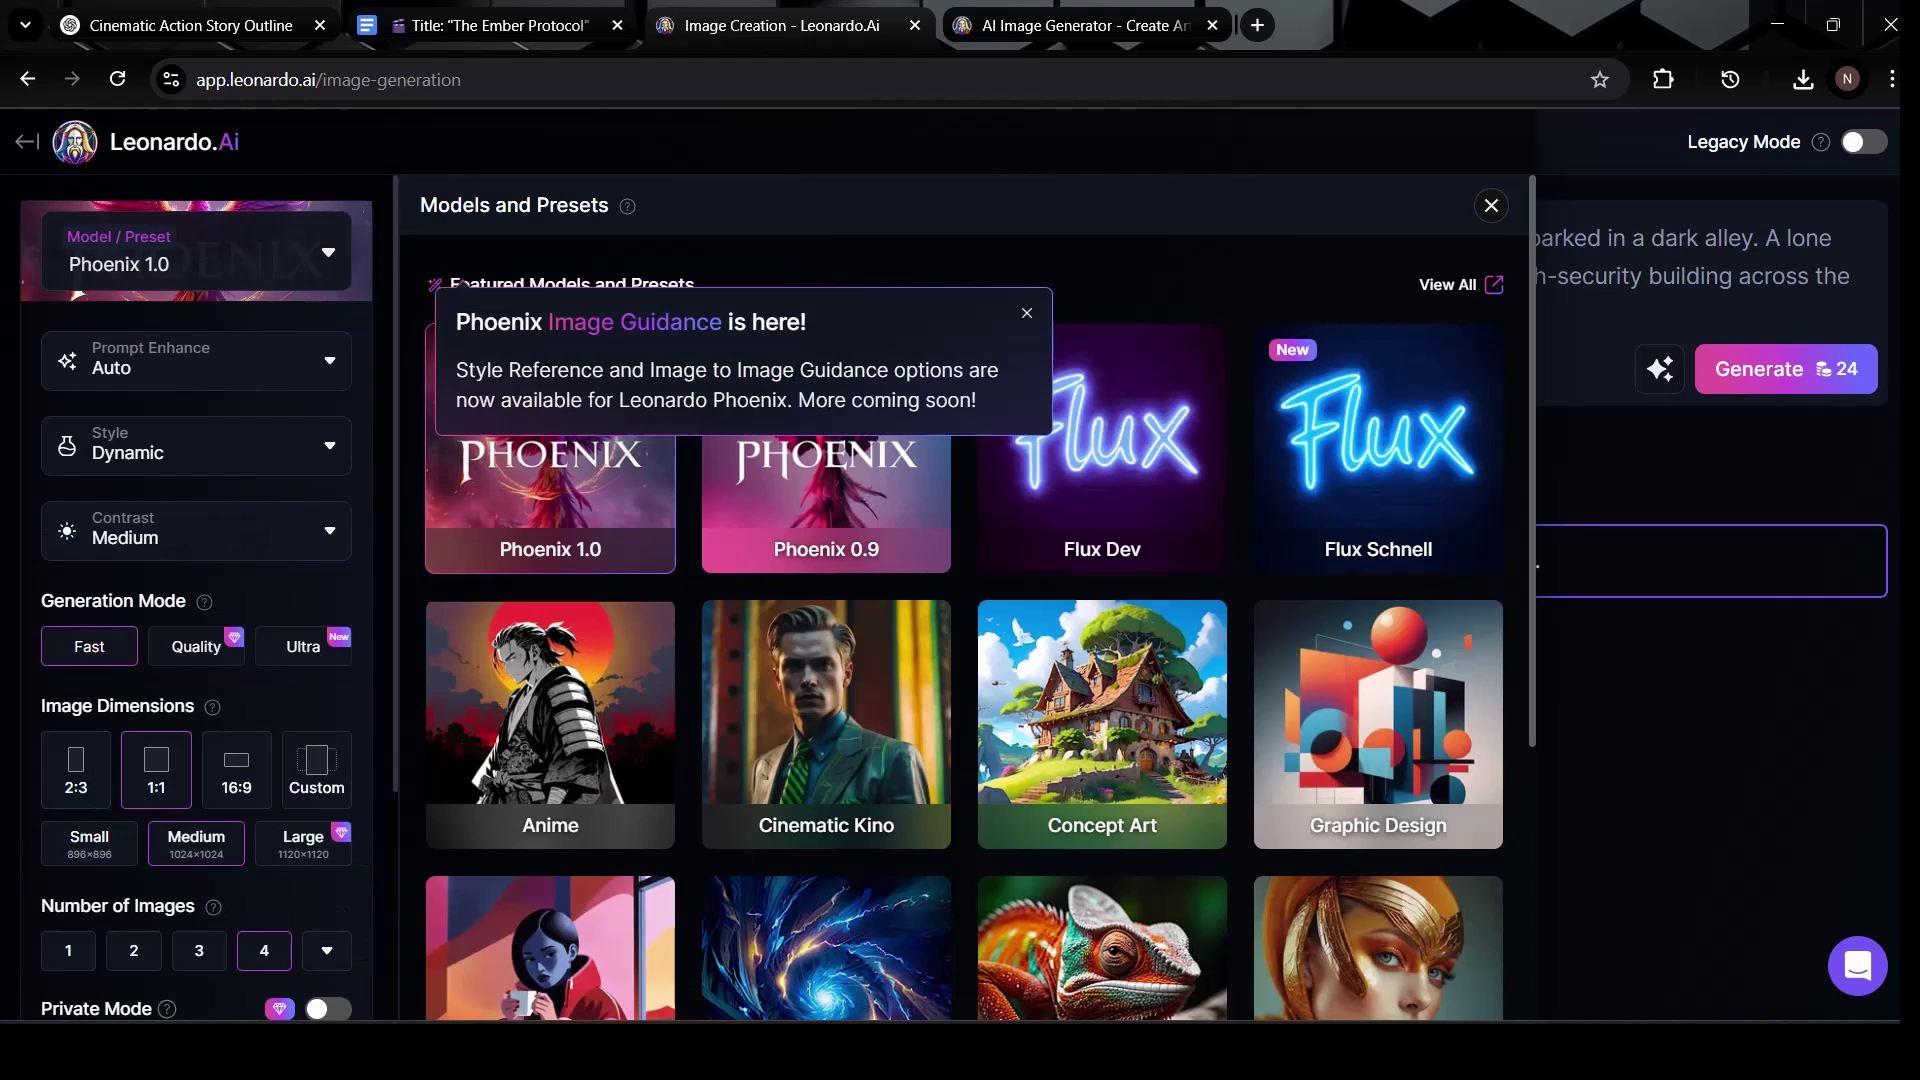
pyautogui.click(196, 361)
pyautogui.click(196, 361)
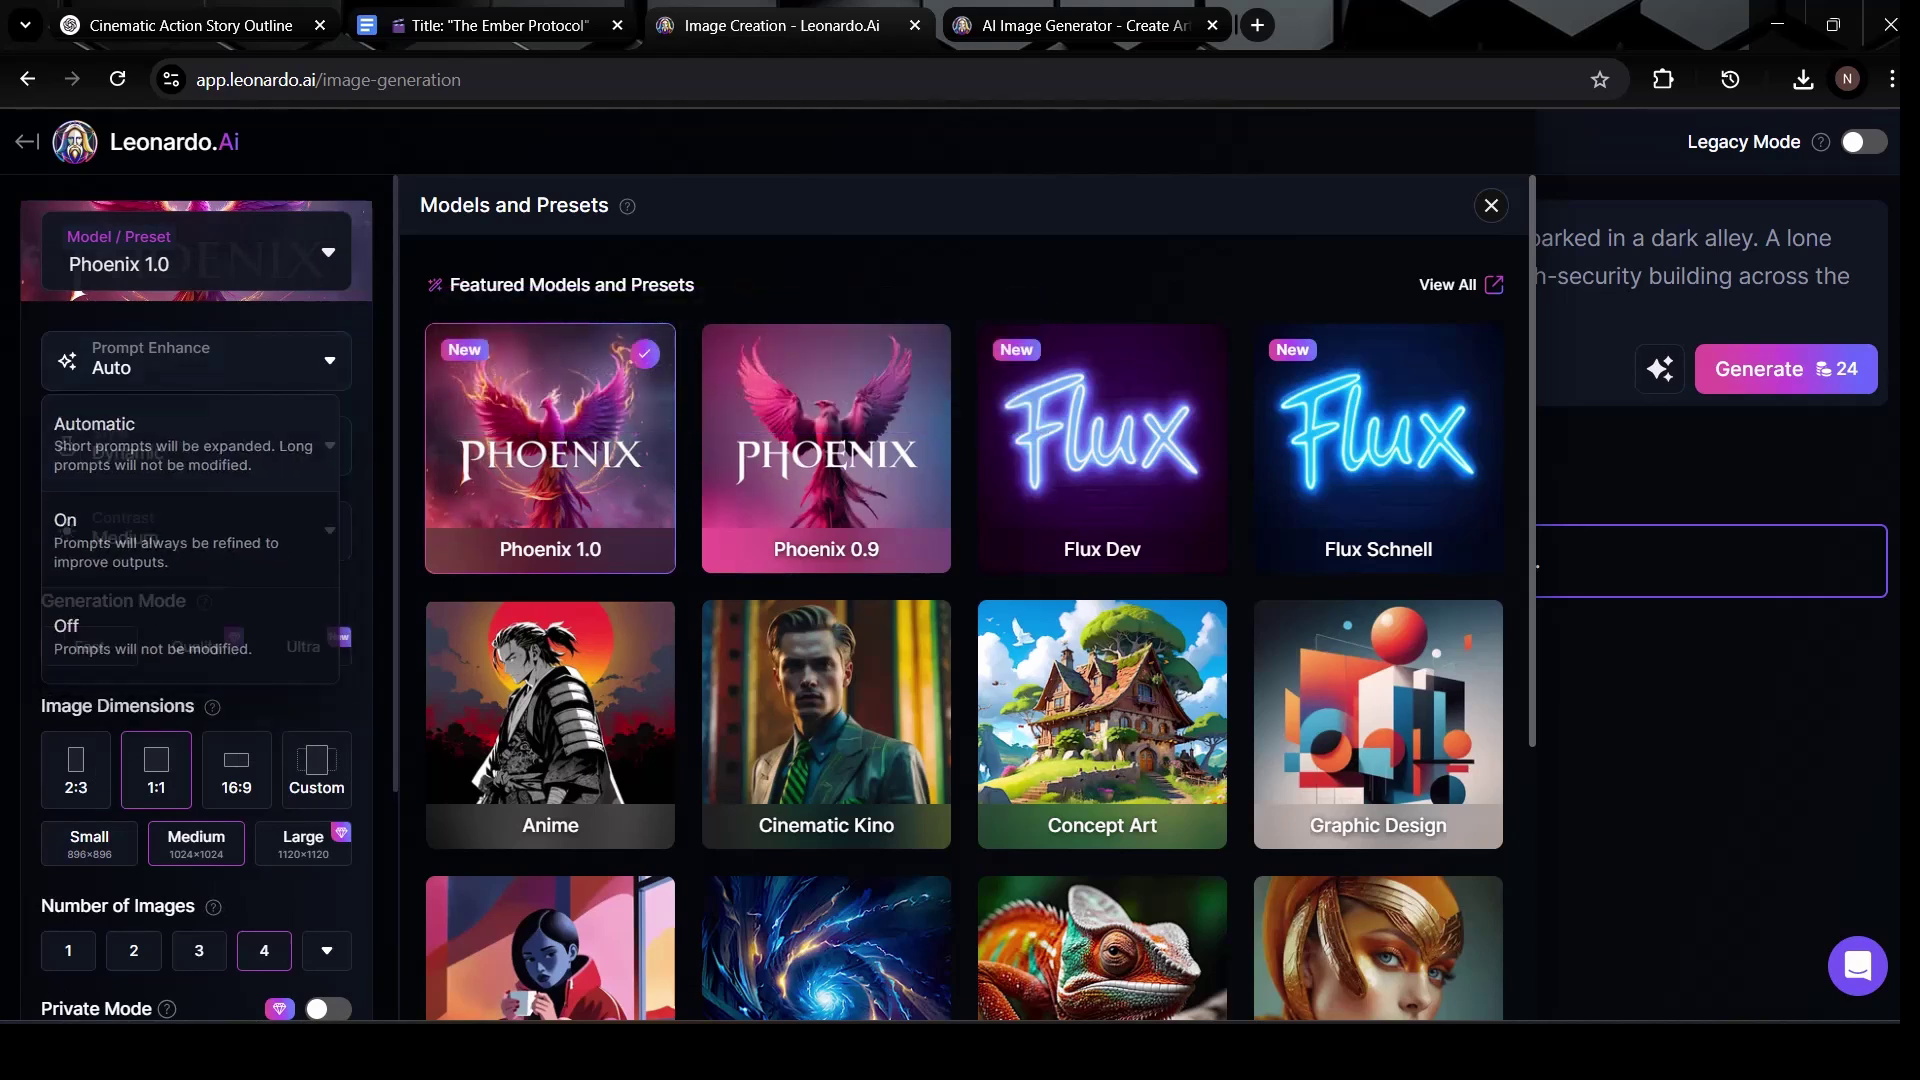
# - Set the image dimensions to 16:9 and generate the images for the Scene 1 prompt
pyautogui.scroll(-1, 196, 559)
pyautogui.scroll(-2, 196, 600)
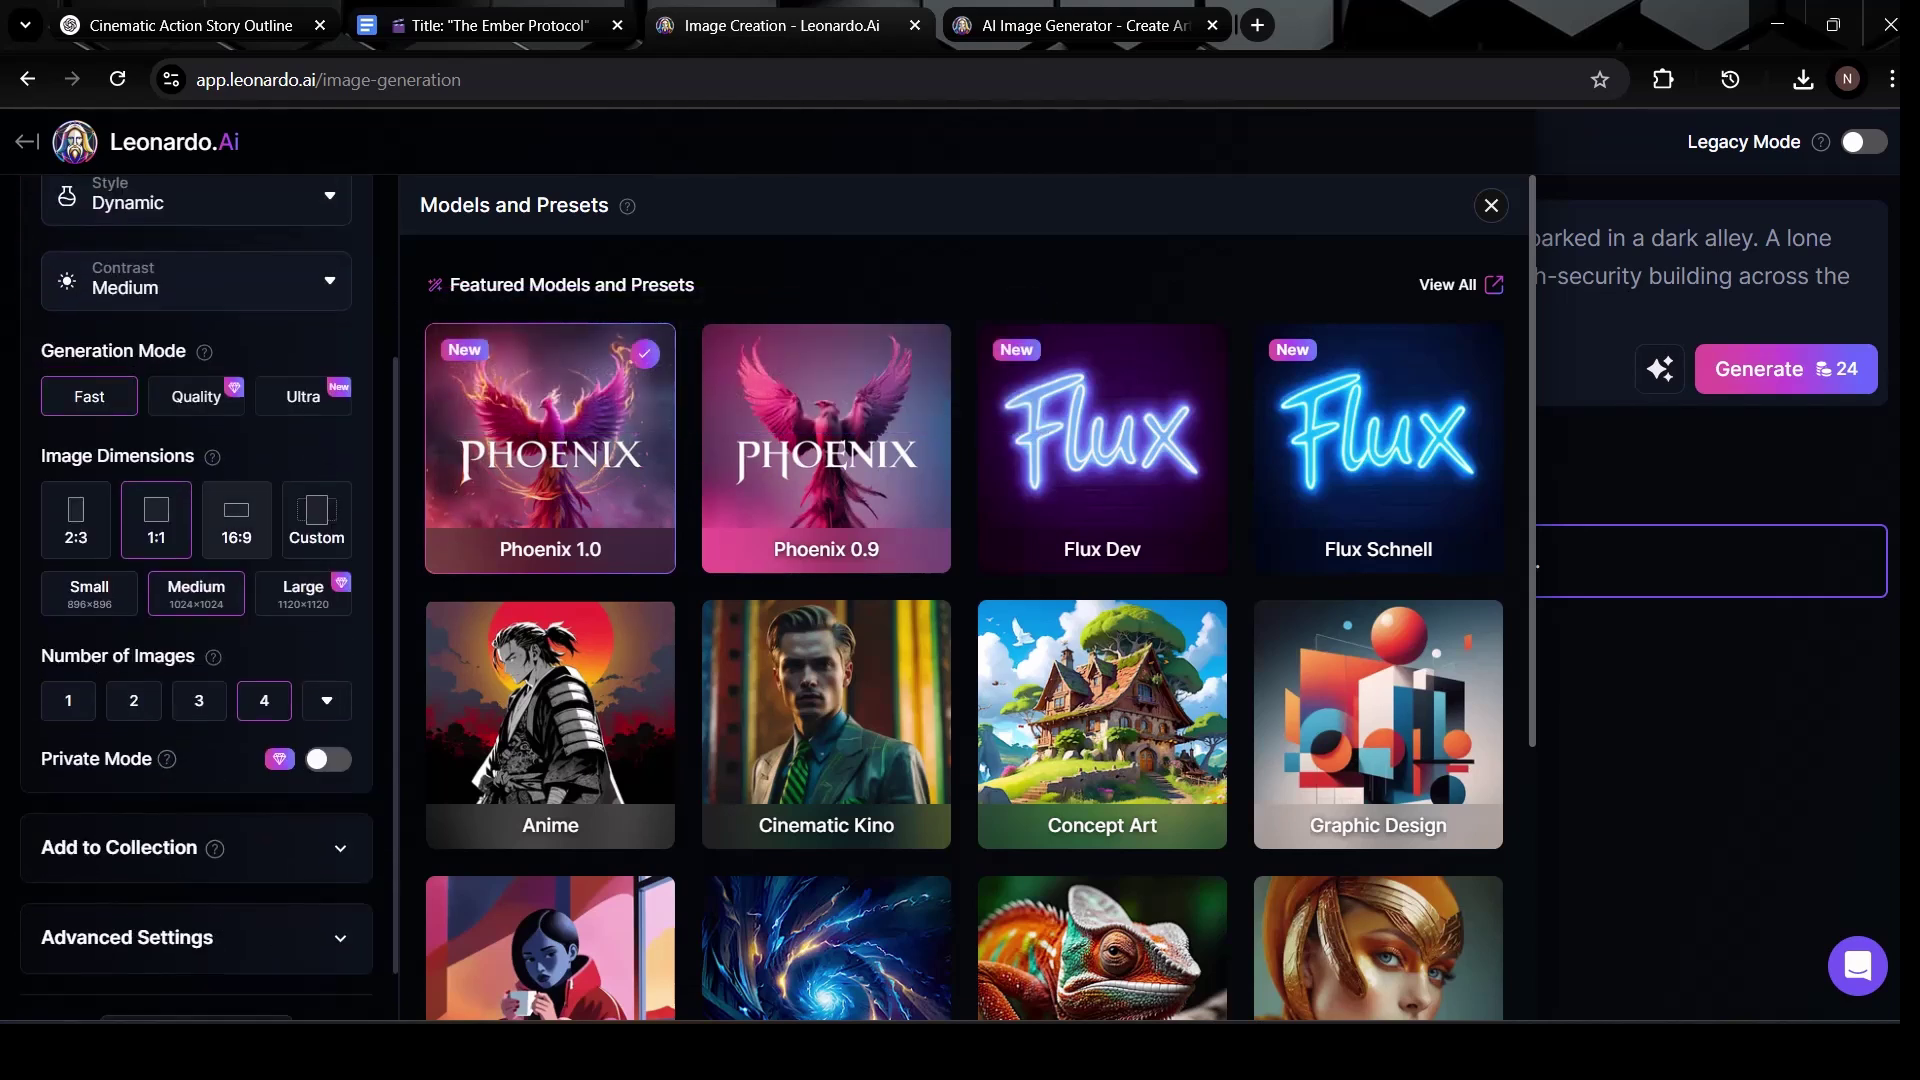
pyautogui.click(237, 520)
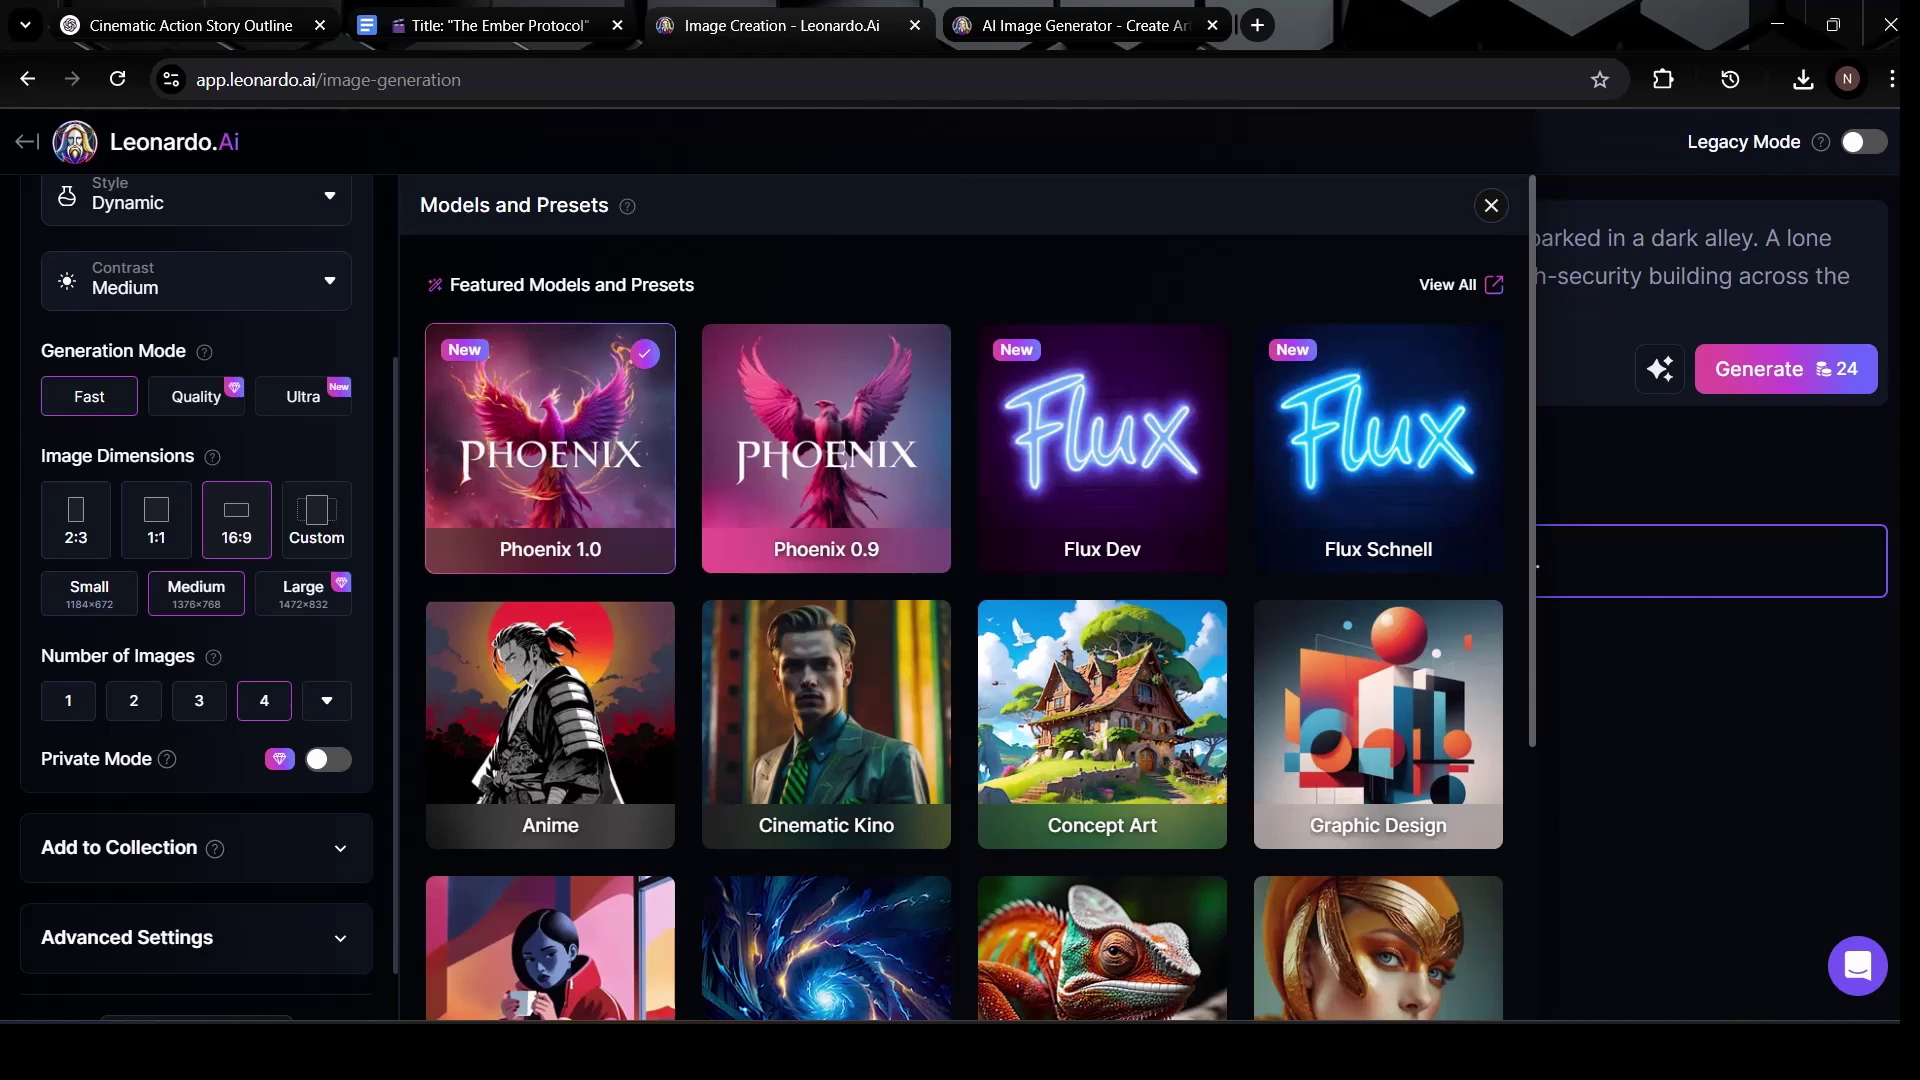
pyautogui.scroll(-1, 205, 600)
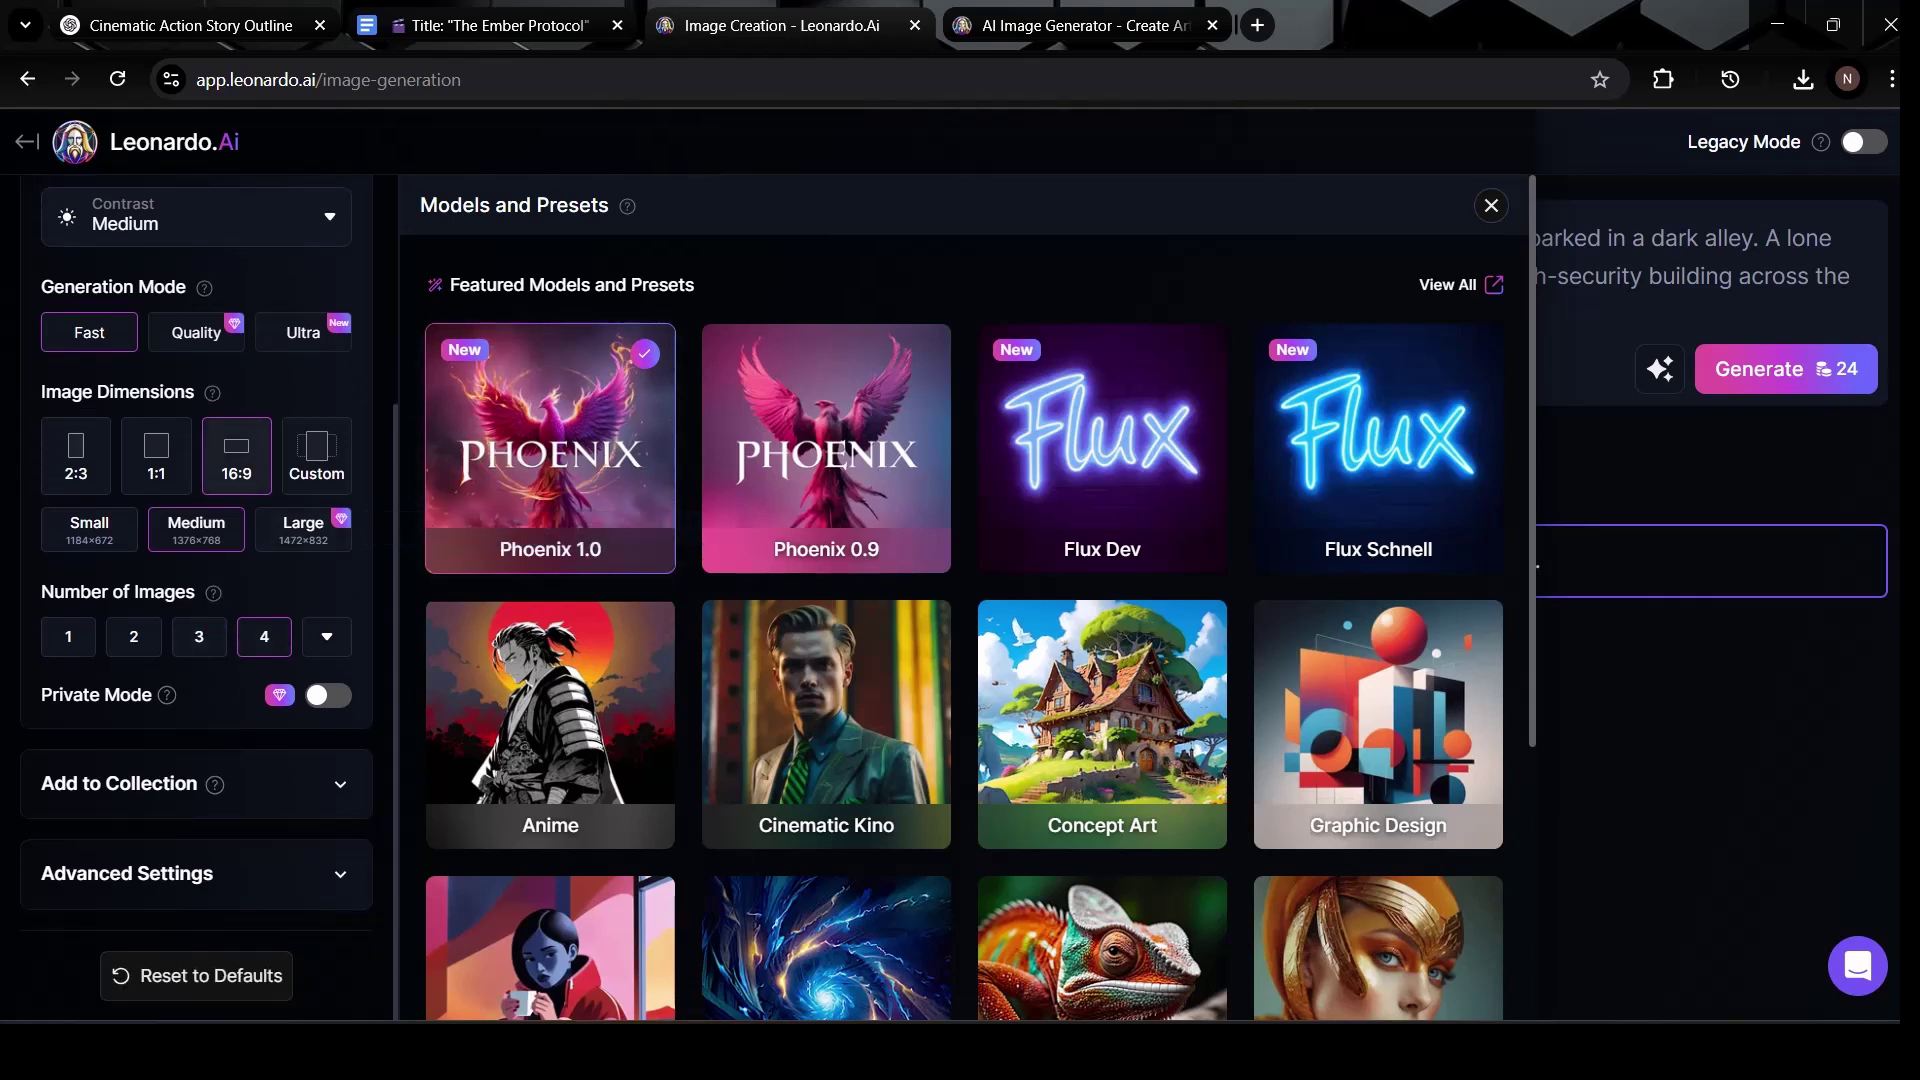
pyautogui.scroll(5, 236, 455)
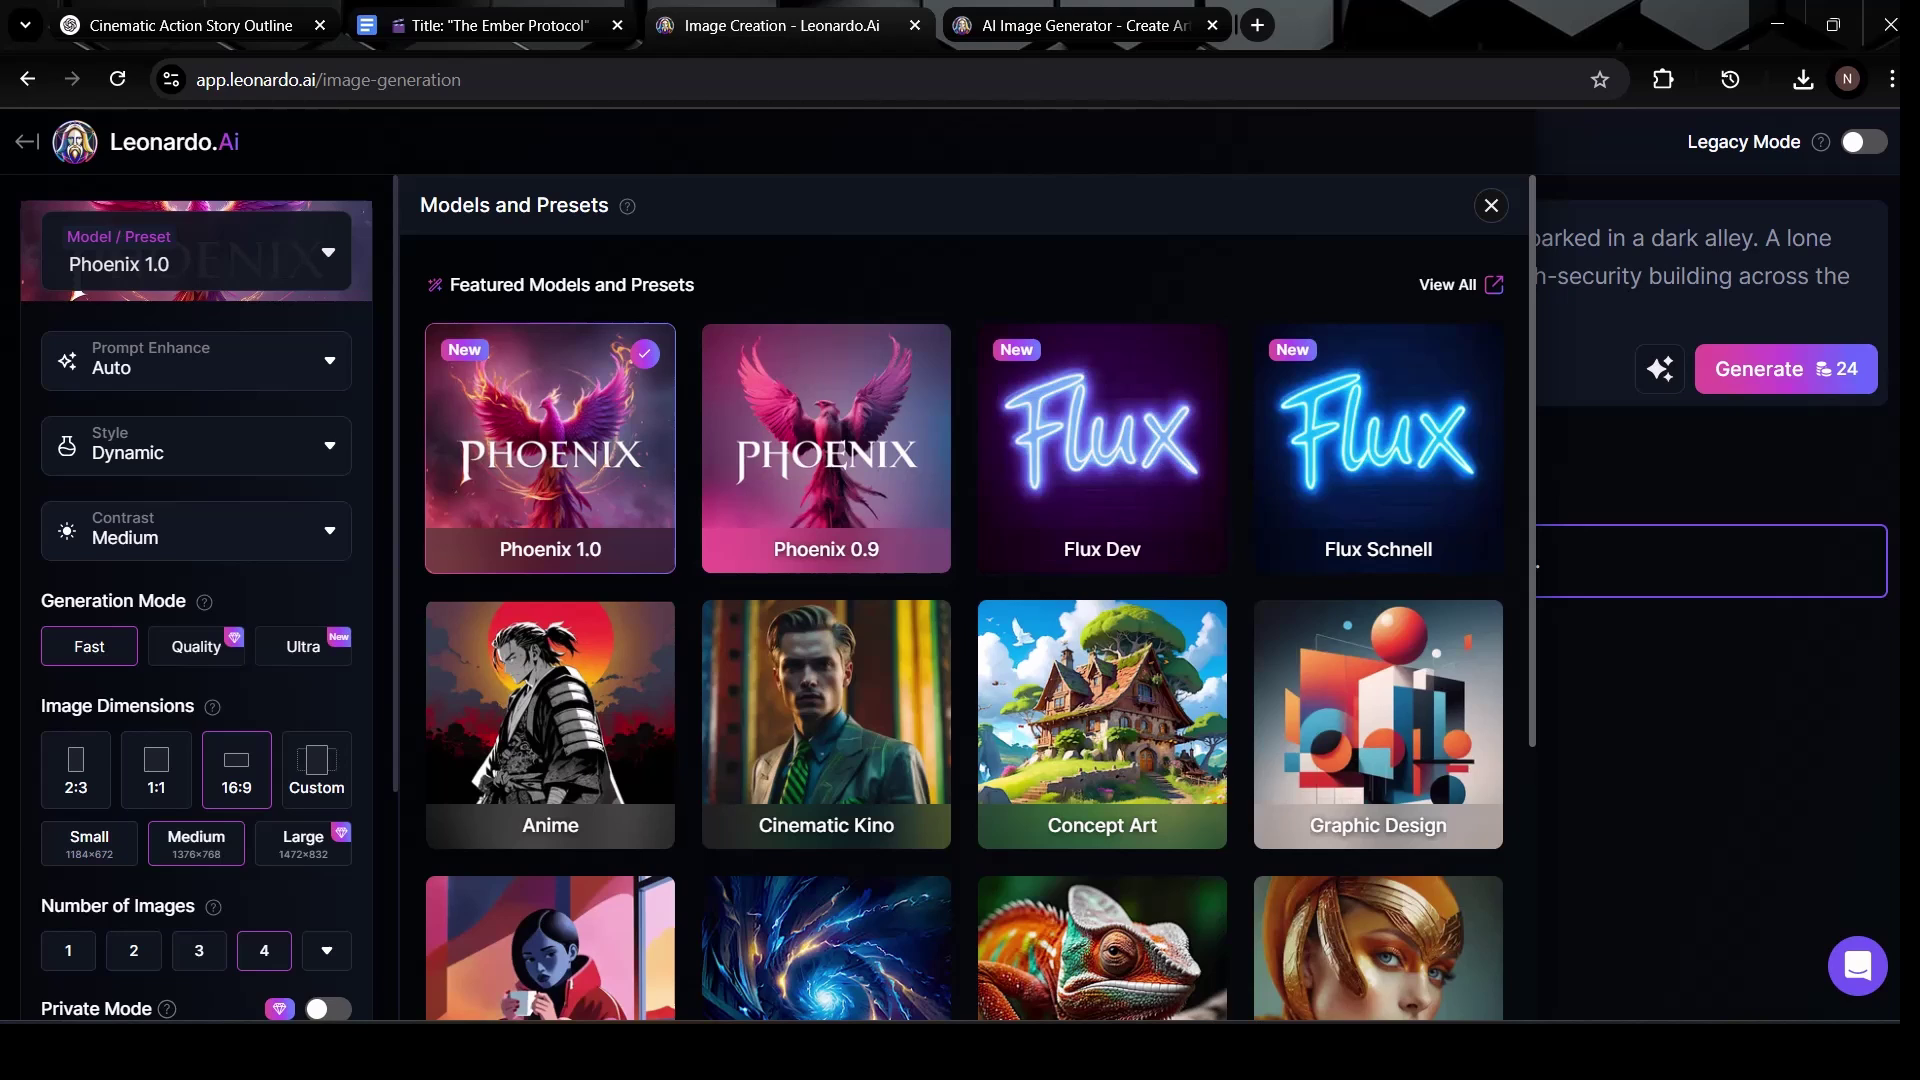
pyautogui.click(1491, 206)
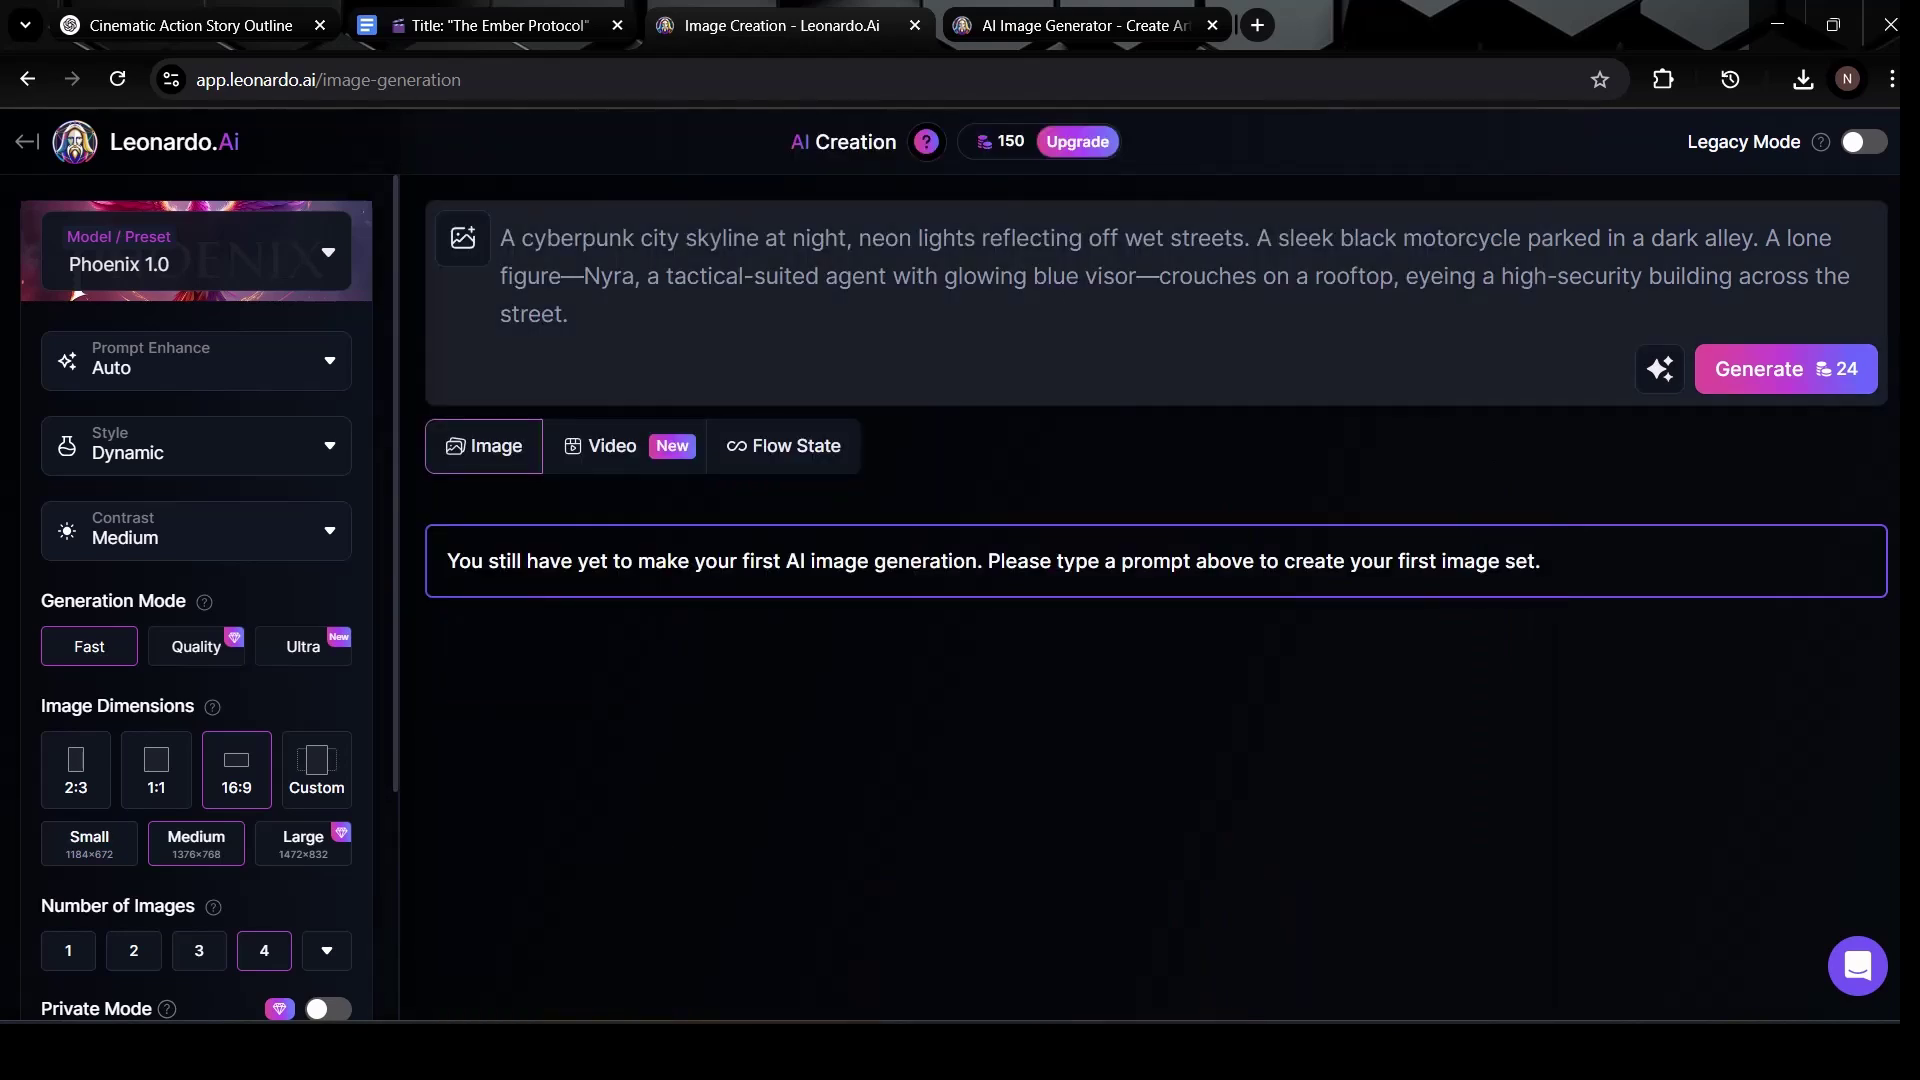
pyautogui.click(1786, 369)
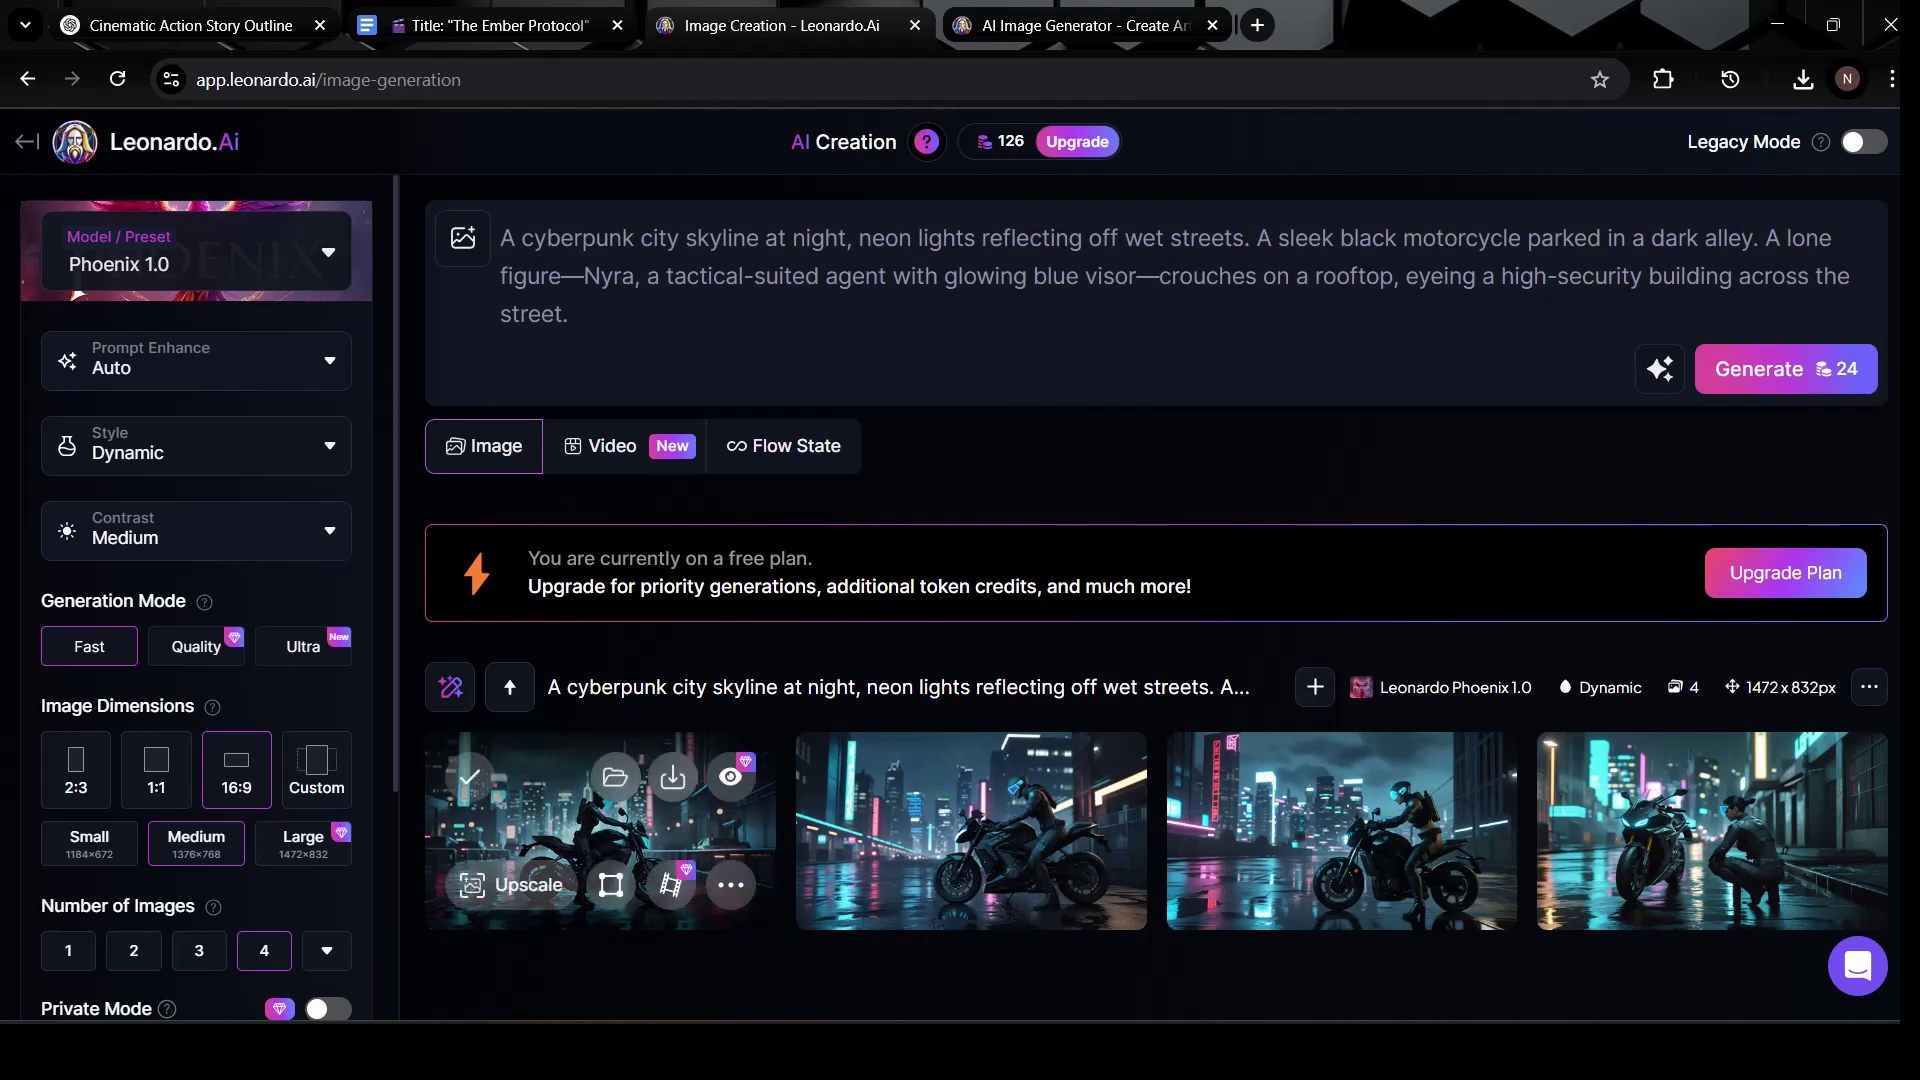
# - View the four generated Scene 1 images enlarged one by one and download the third one
pyautogui.click(600, 800)
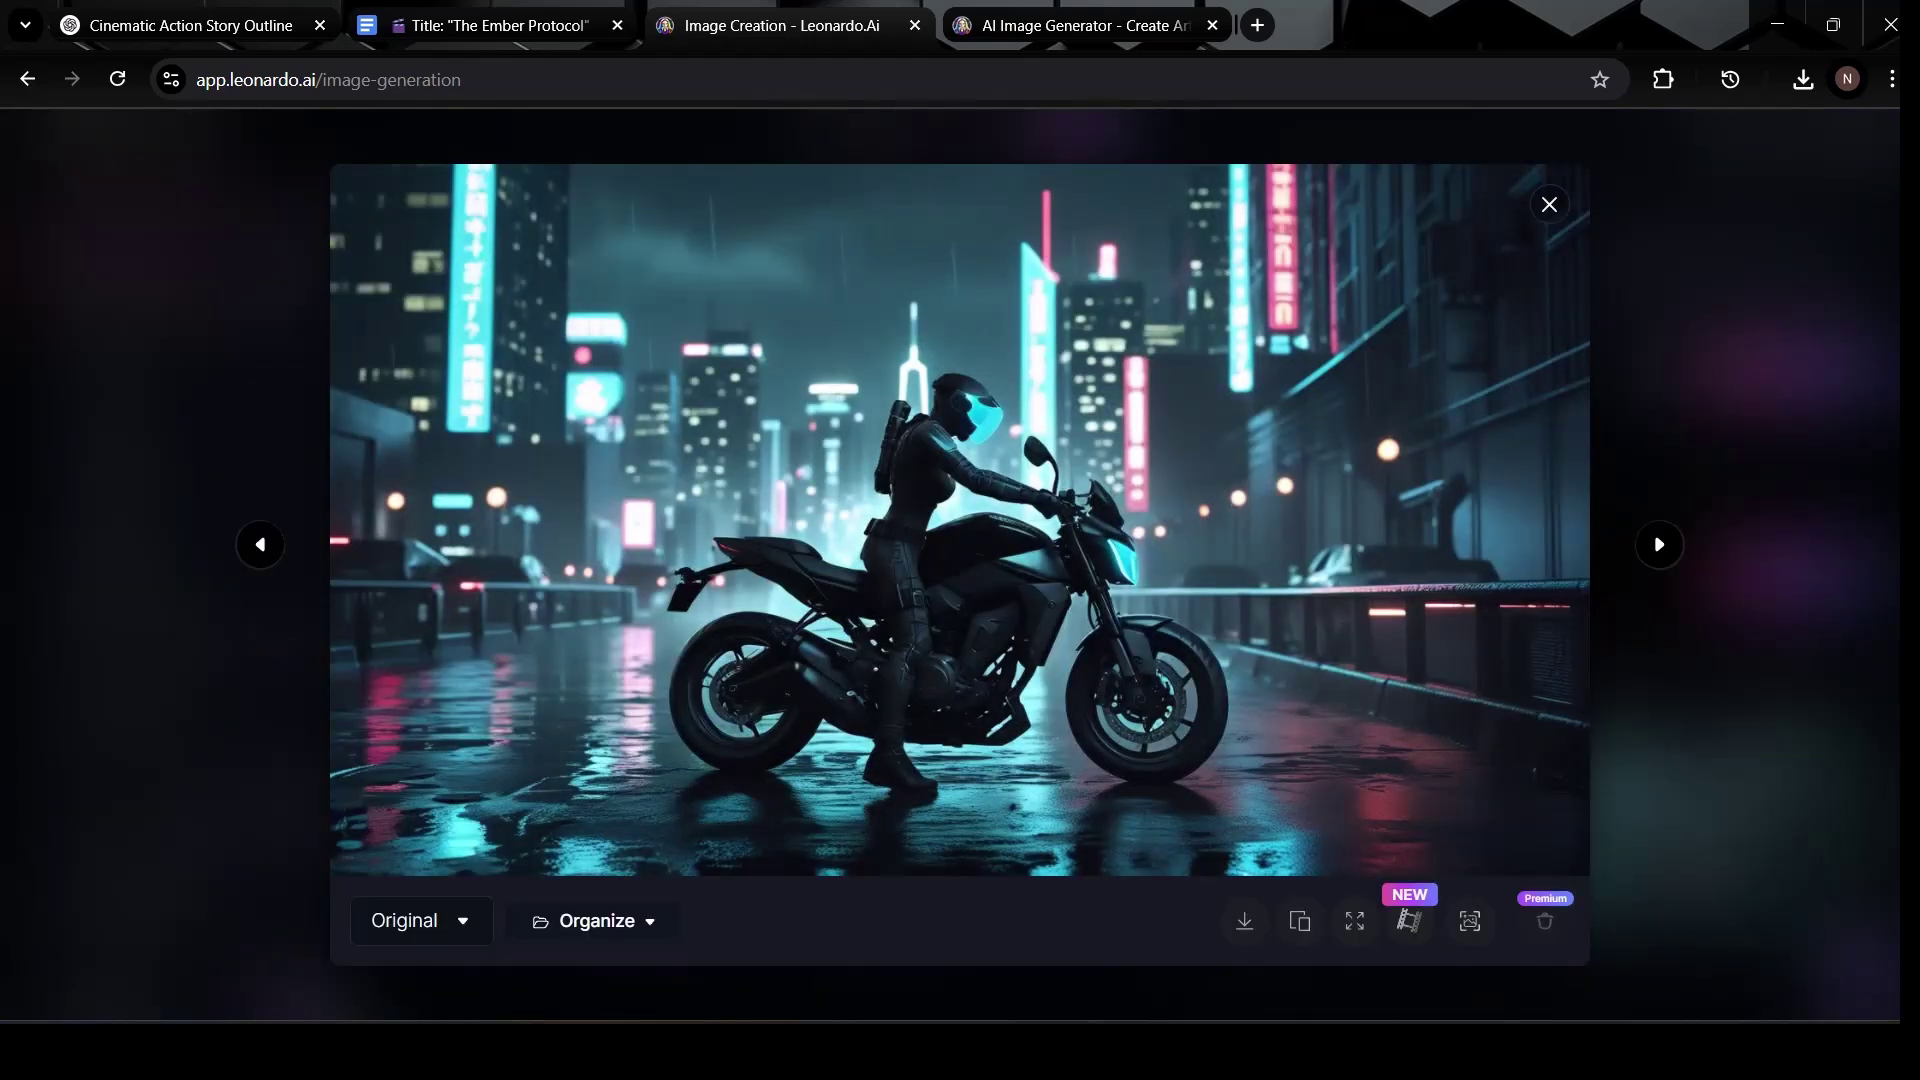
pyautogui.press('Escape')
pyautogui.click(970, 790)
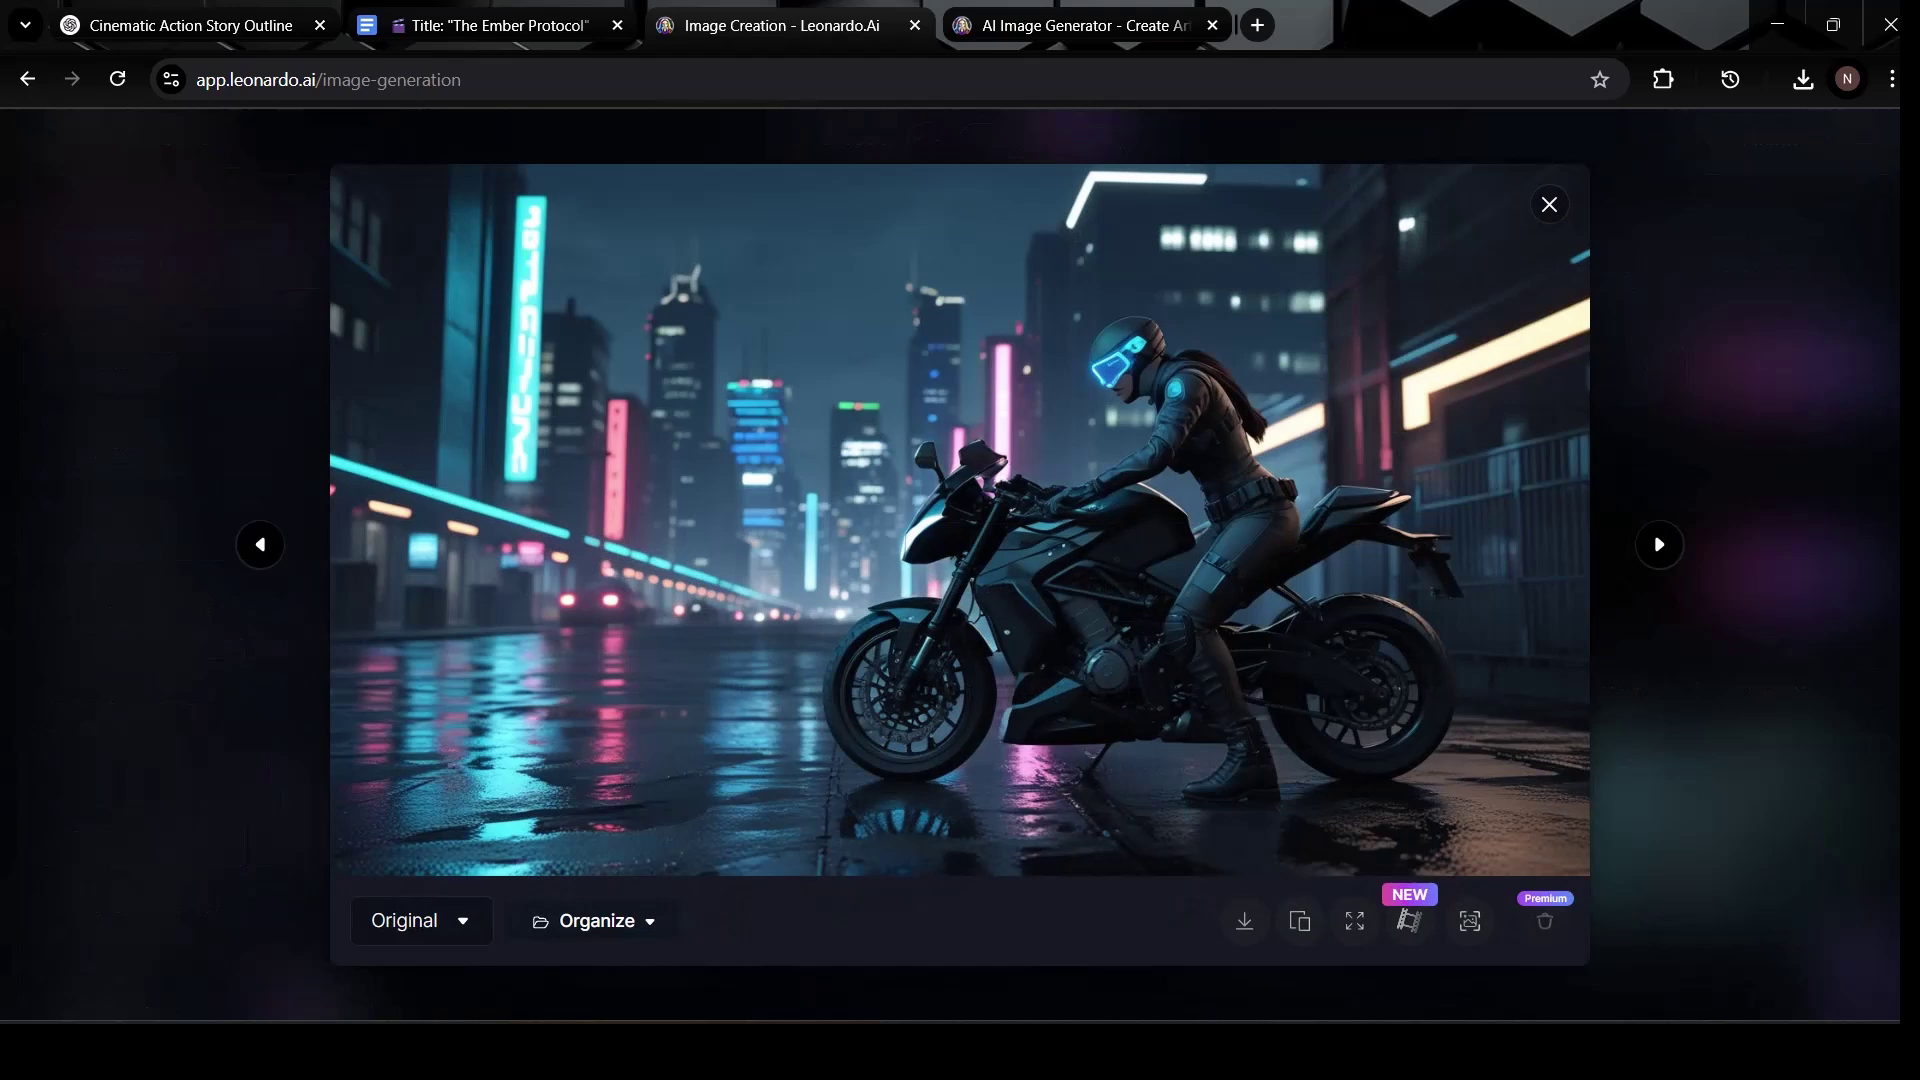
pyautogui.press('Escape')
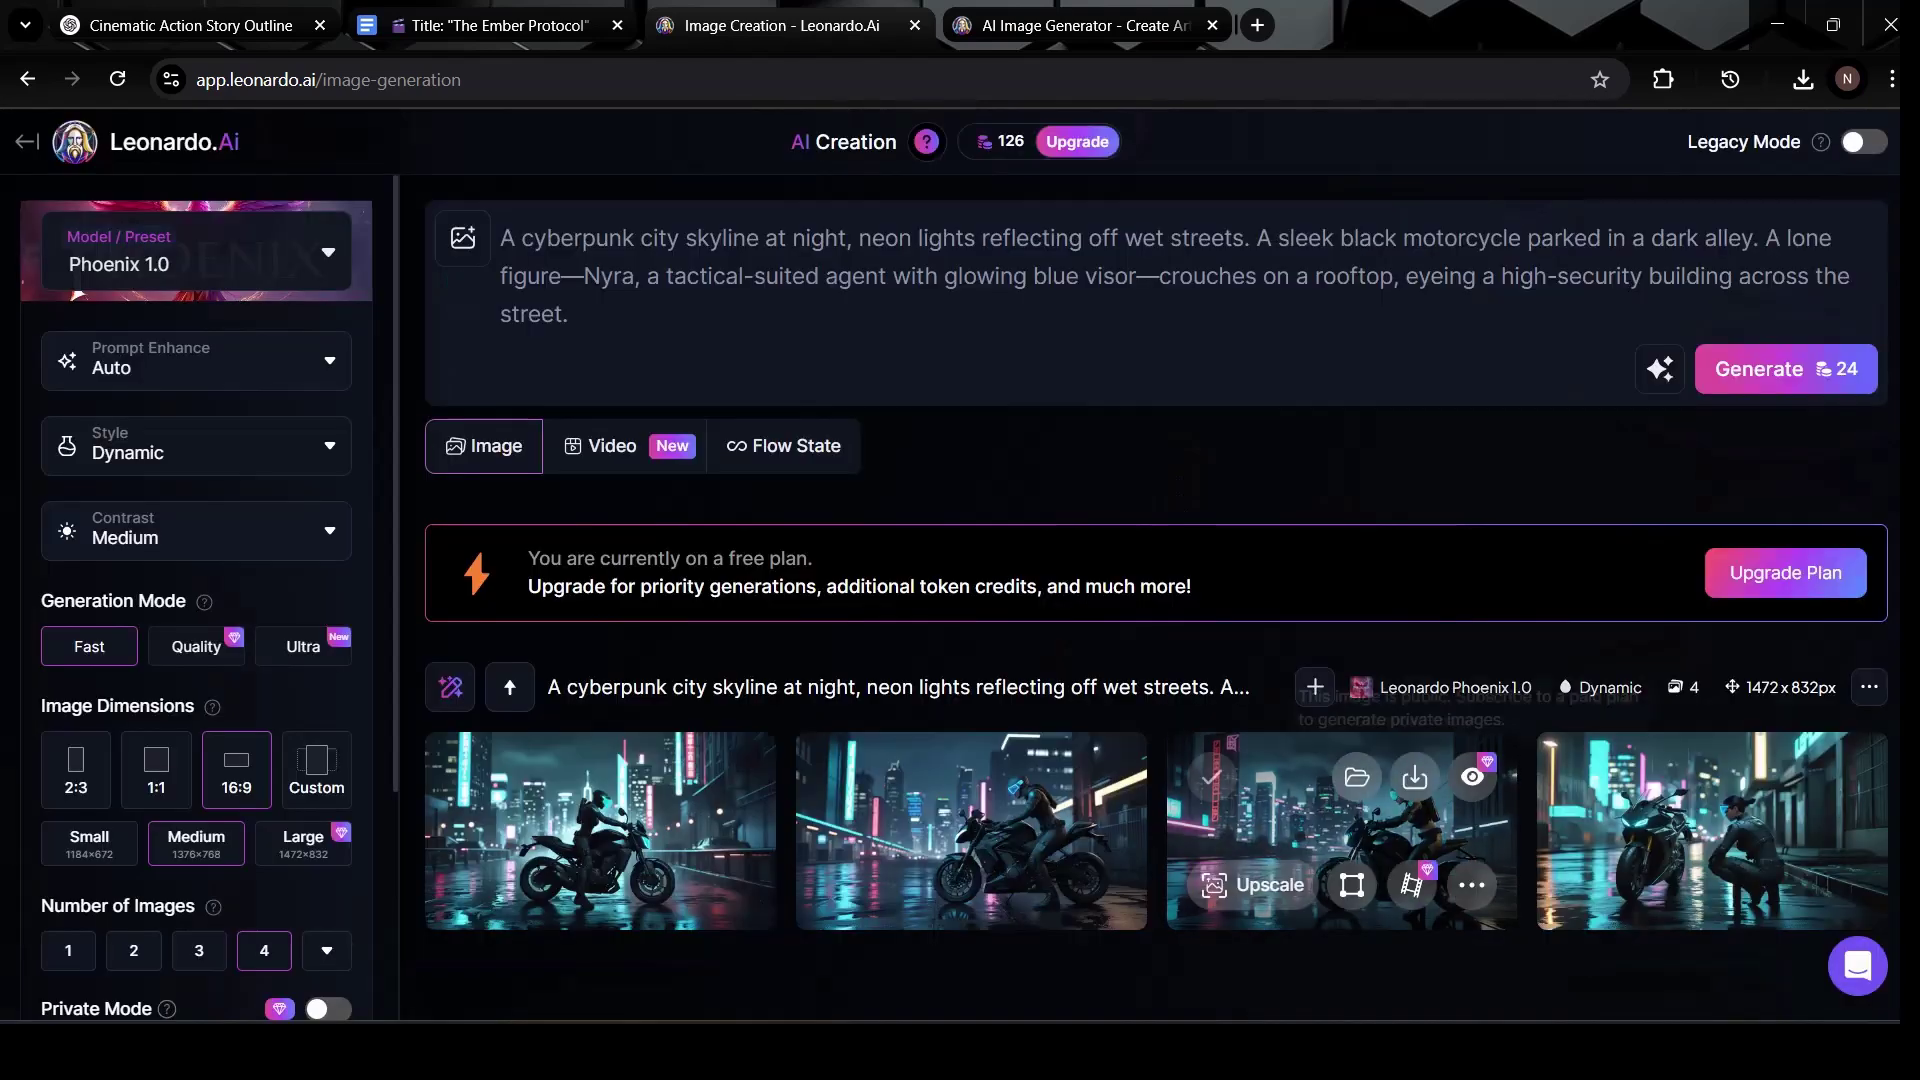
pyautogui.click(1339, 800)
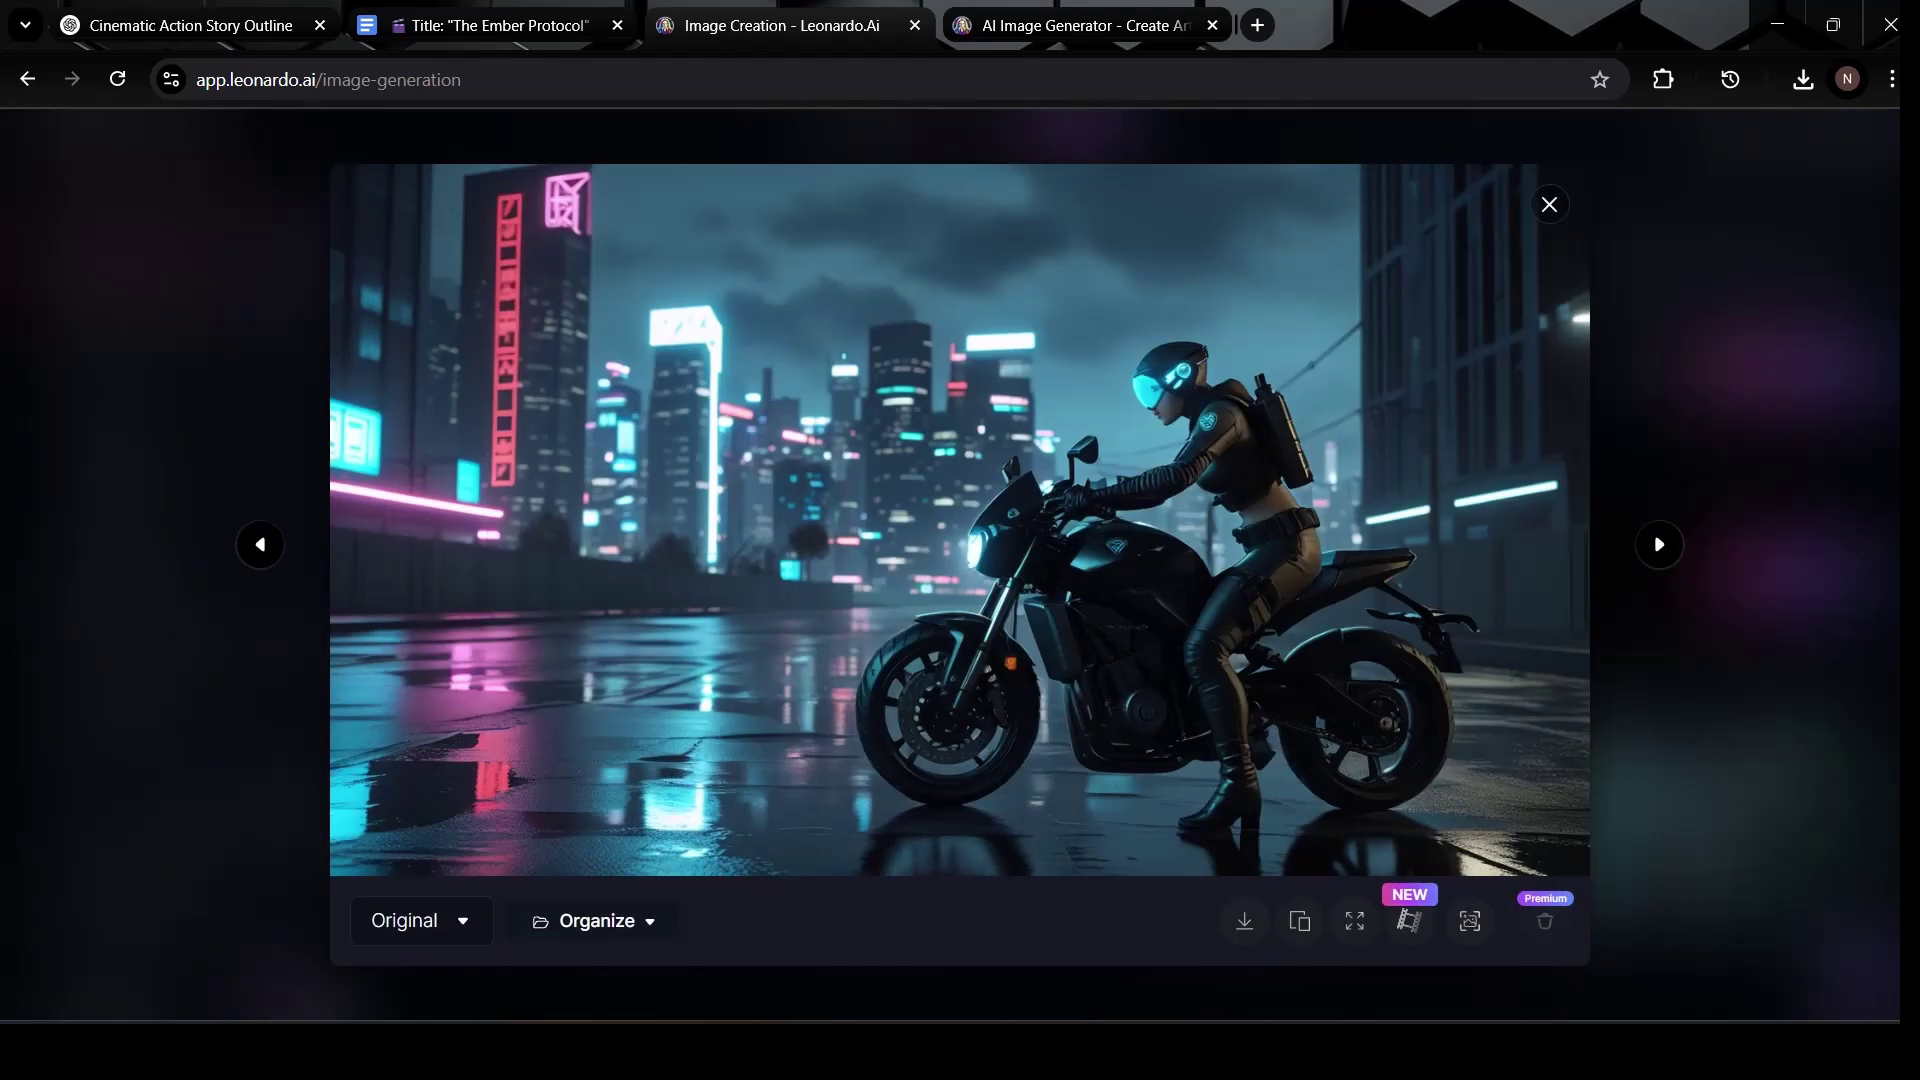
pyautogui.press('Escape')
pyautogui.click(1699, 800)
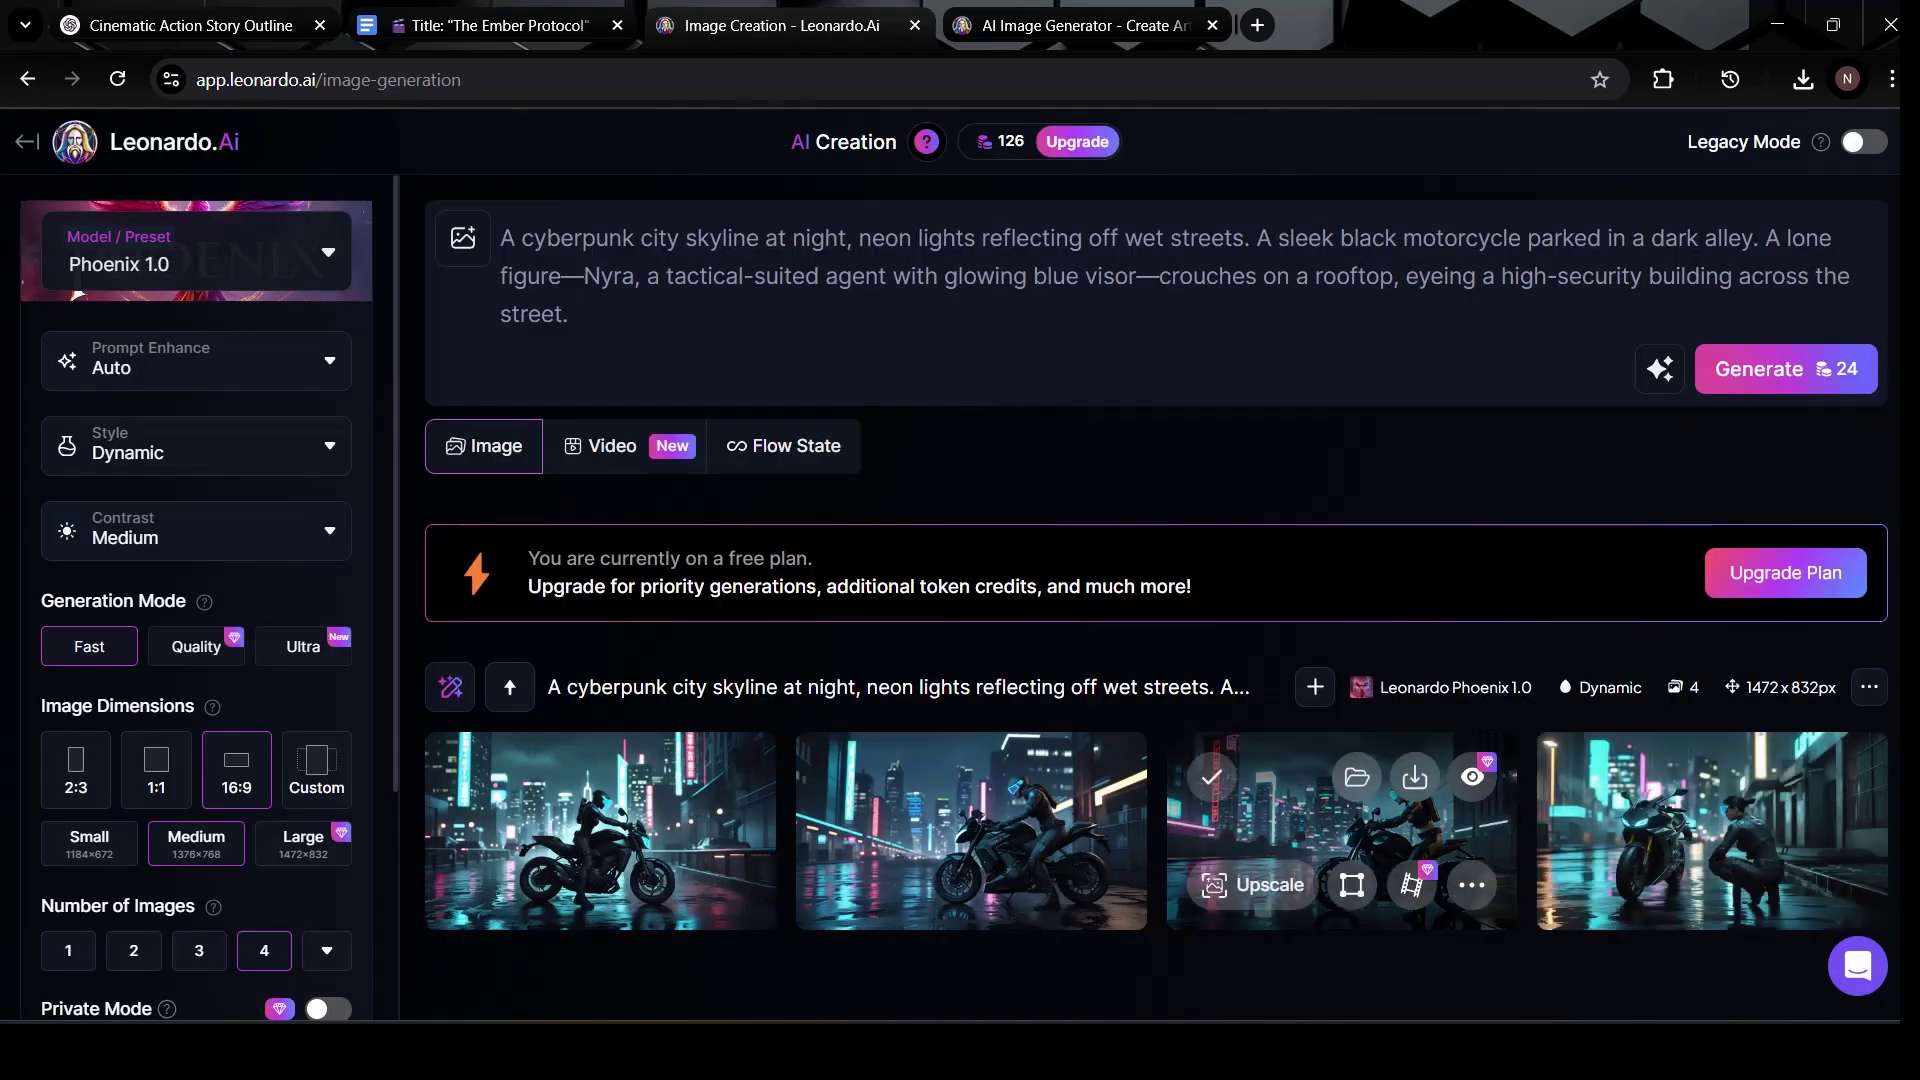
pyautogui.click(1413, 777)
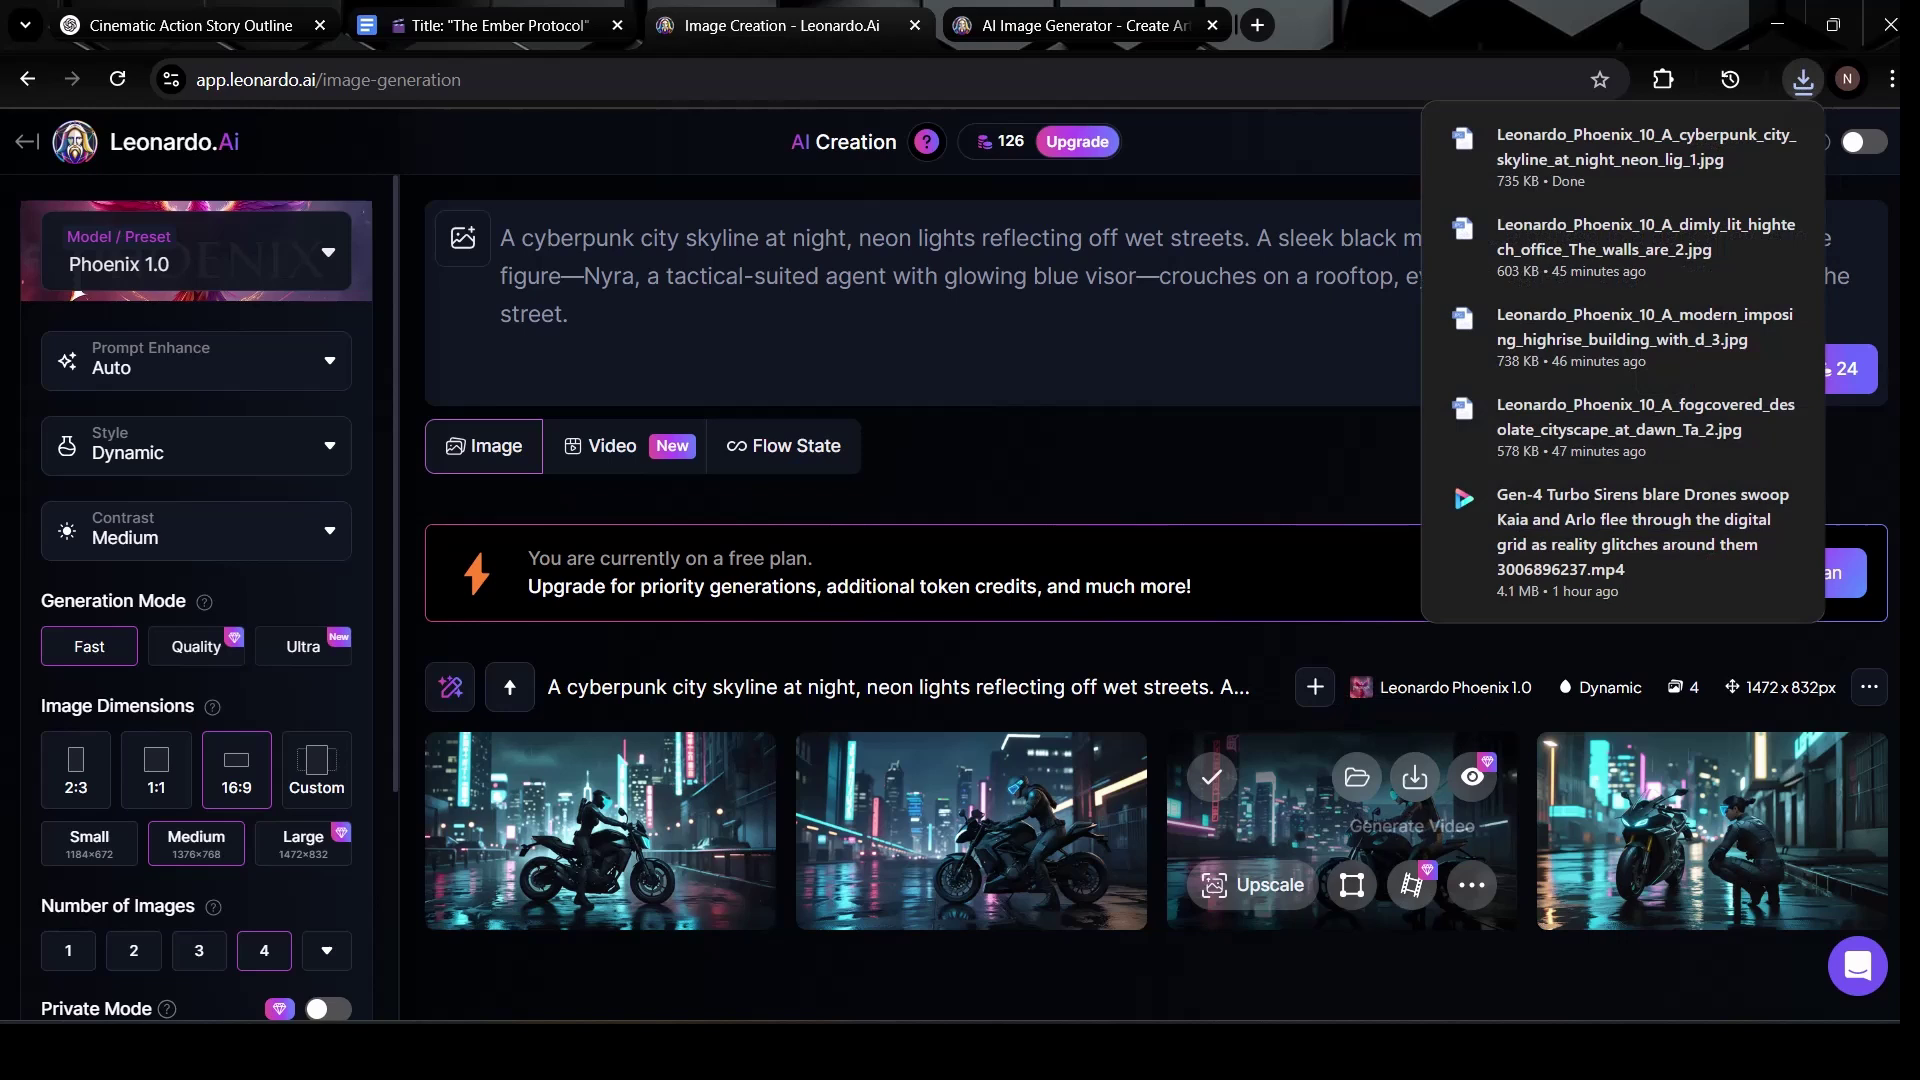
pyautogui.click(570, 314)
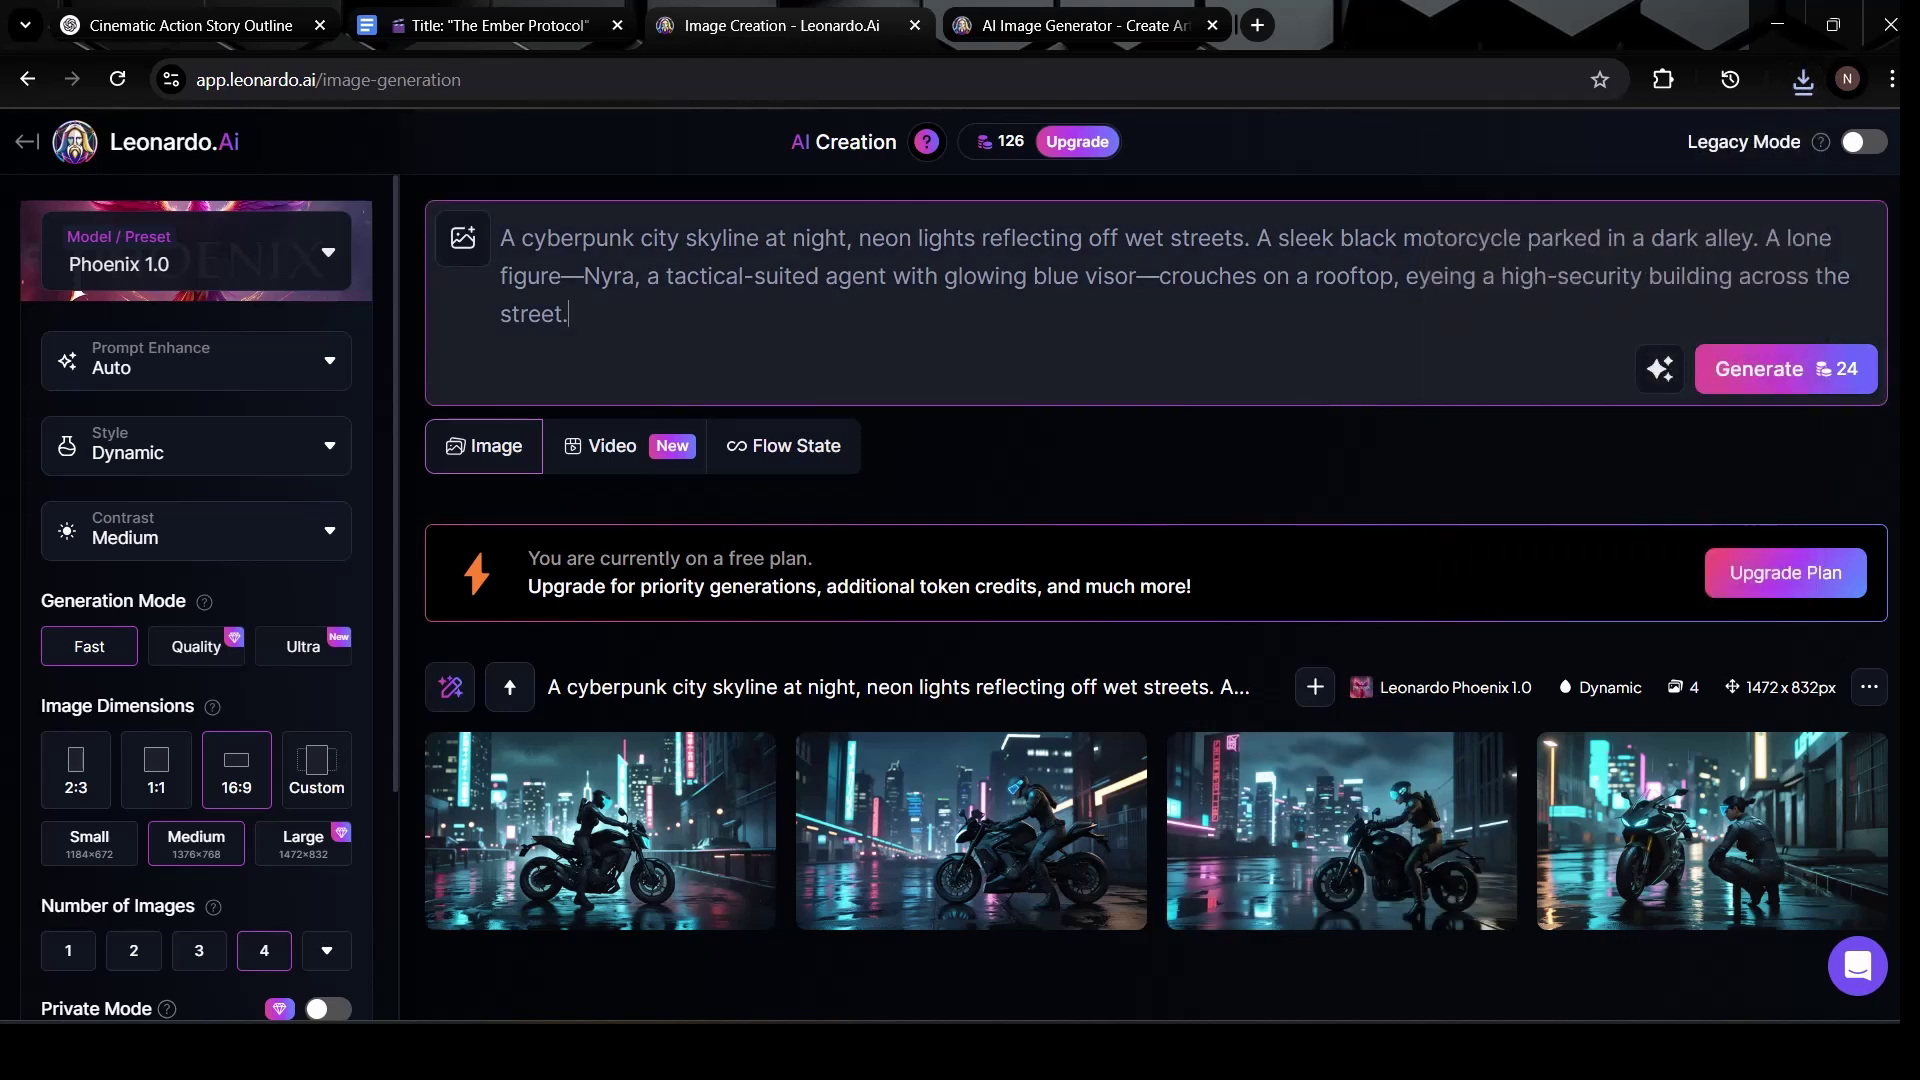
# - Copy the visual prompt of Scene 2: "The Breach" from the story document
pyautogui.click(490, 25)
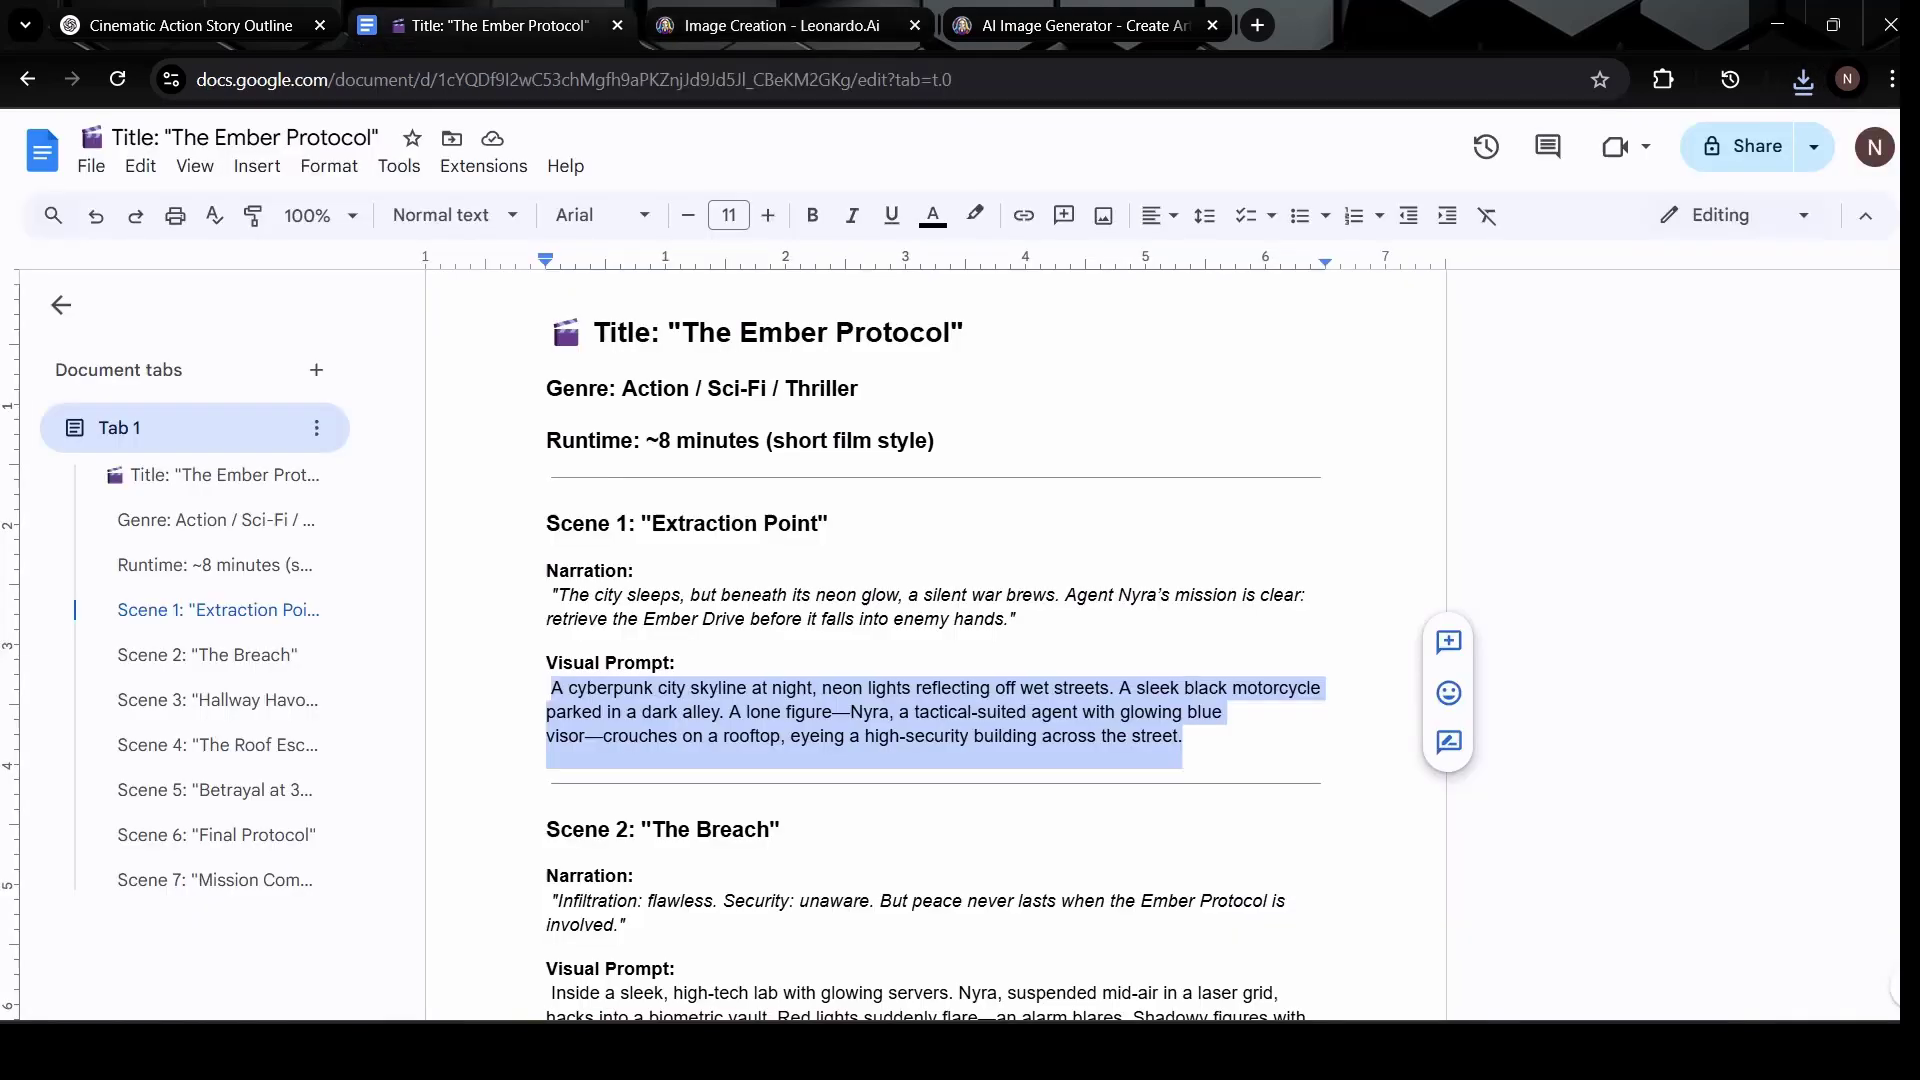
pyautogui.click(200, 655)
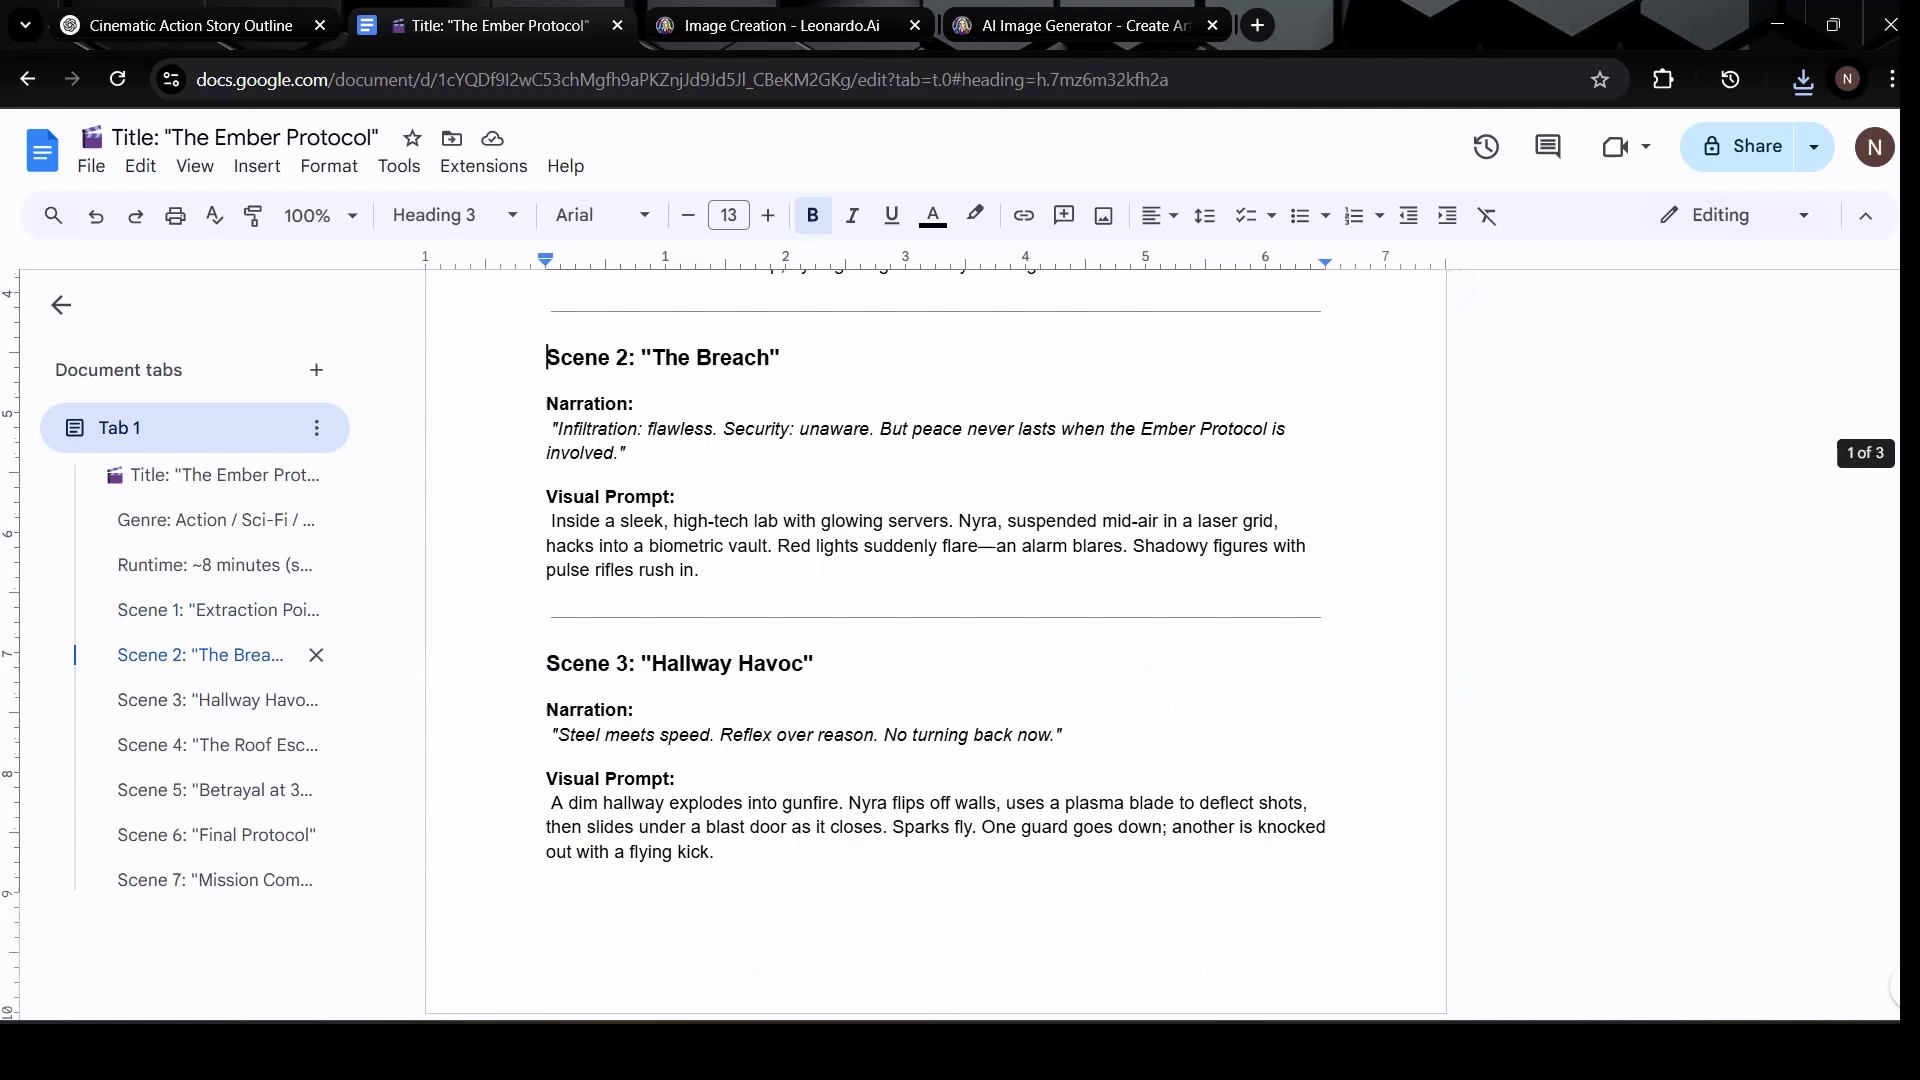
pyautogui.moveTo(700, 571); pyautogui.dragTo(548, 522)
pyautogui.rightClick(590, 540)
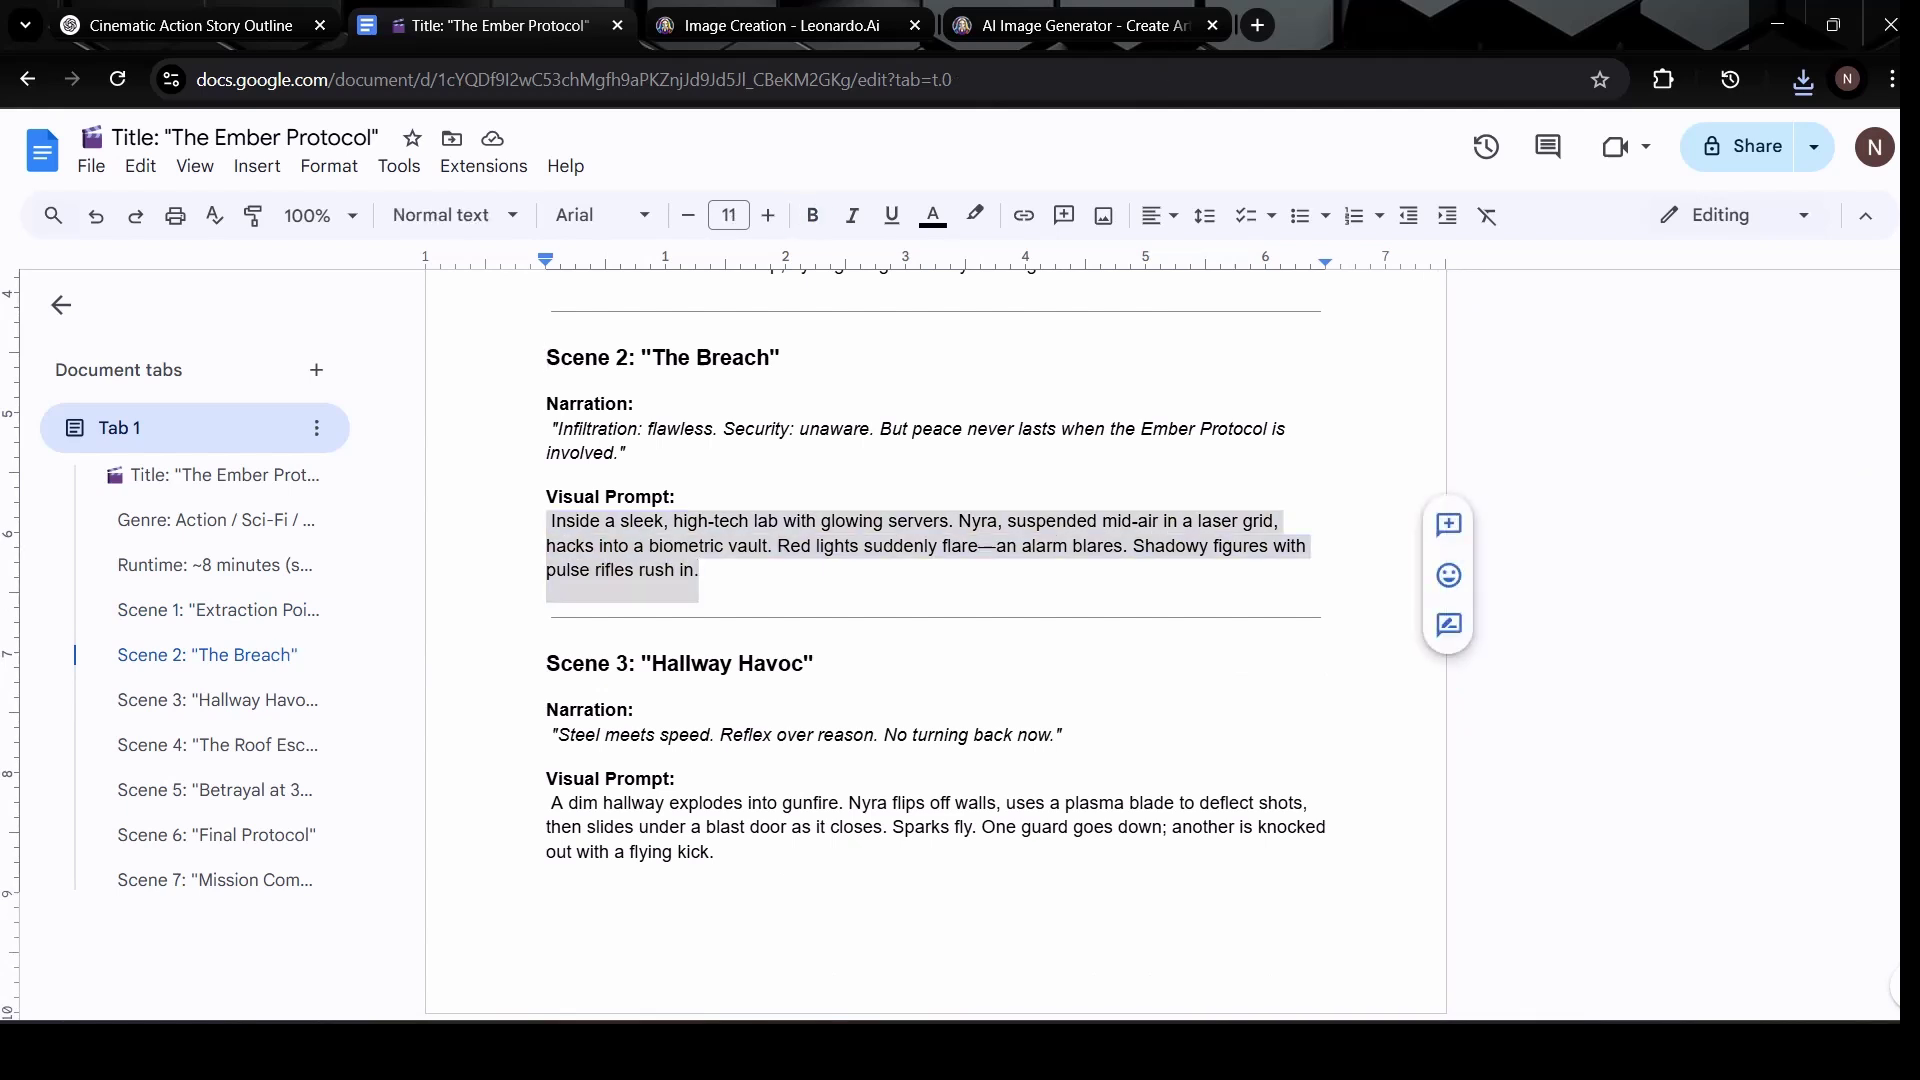
pyautogui.click(660, 429)
# - Replace the image prompt in Leonardo.Ai with the copied Scene 2 visual prompt and generate its images
pyautogui.click(782, 25)
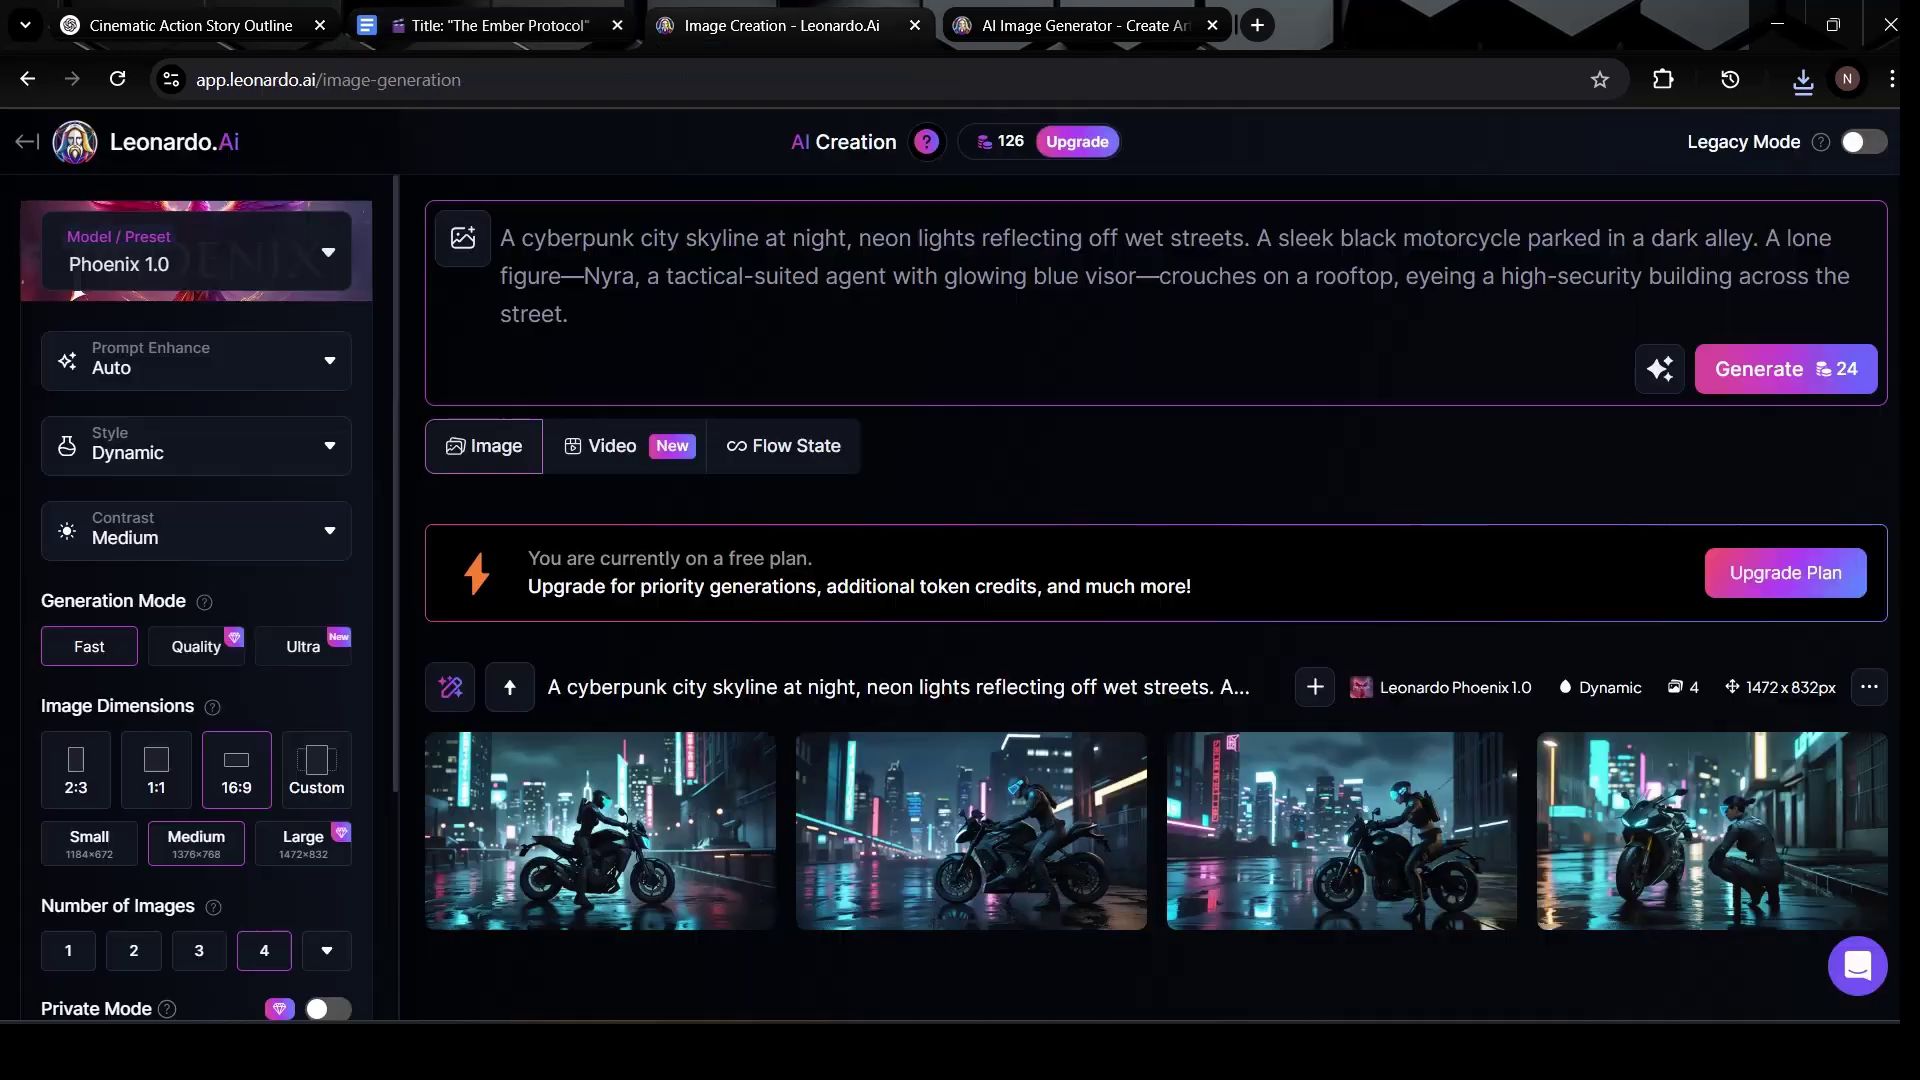
pyautogui.moveTo(574, 316); pyautogui.dragTo(499, 238)
pyautogui.rightClick(651, 264)
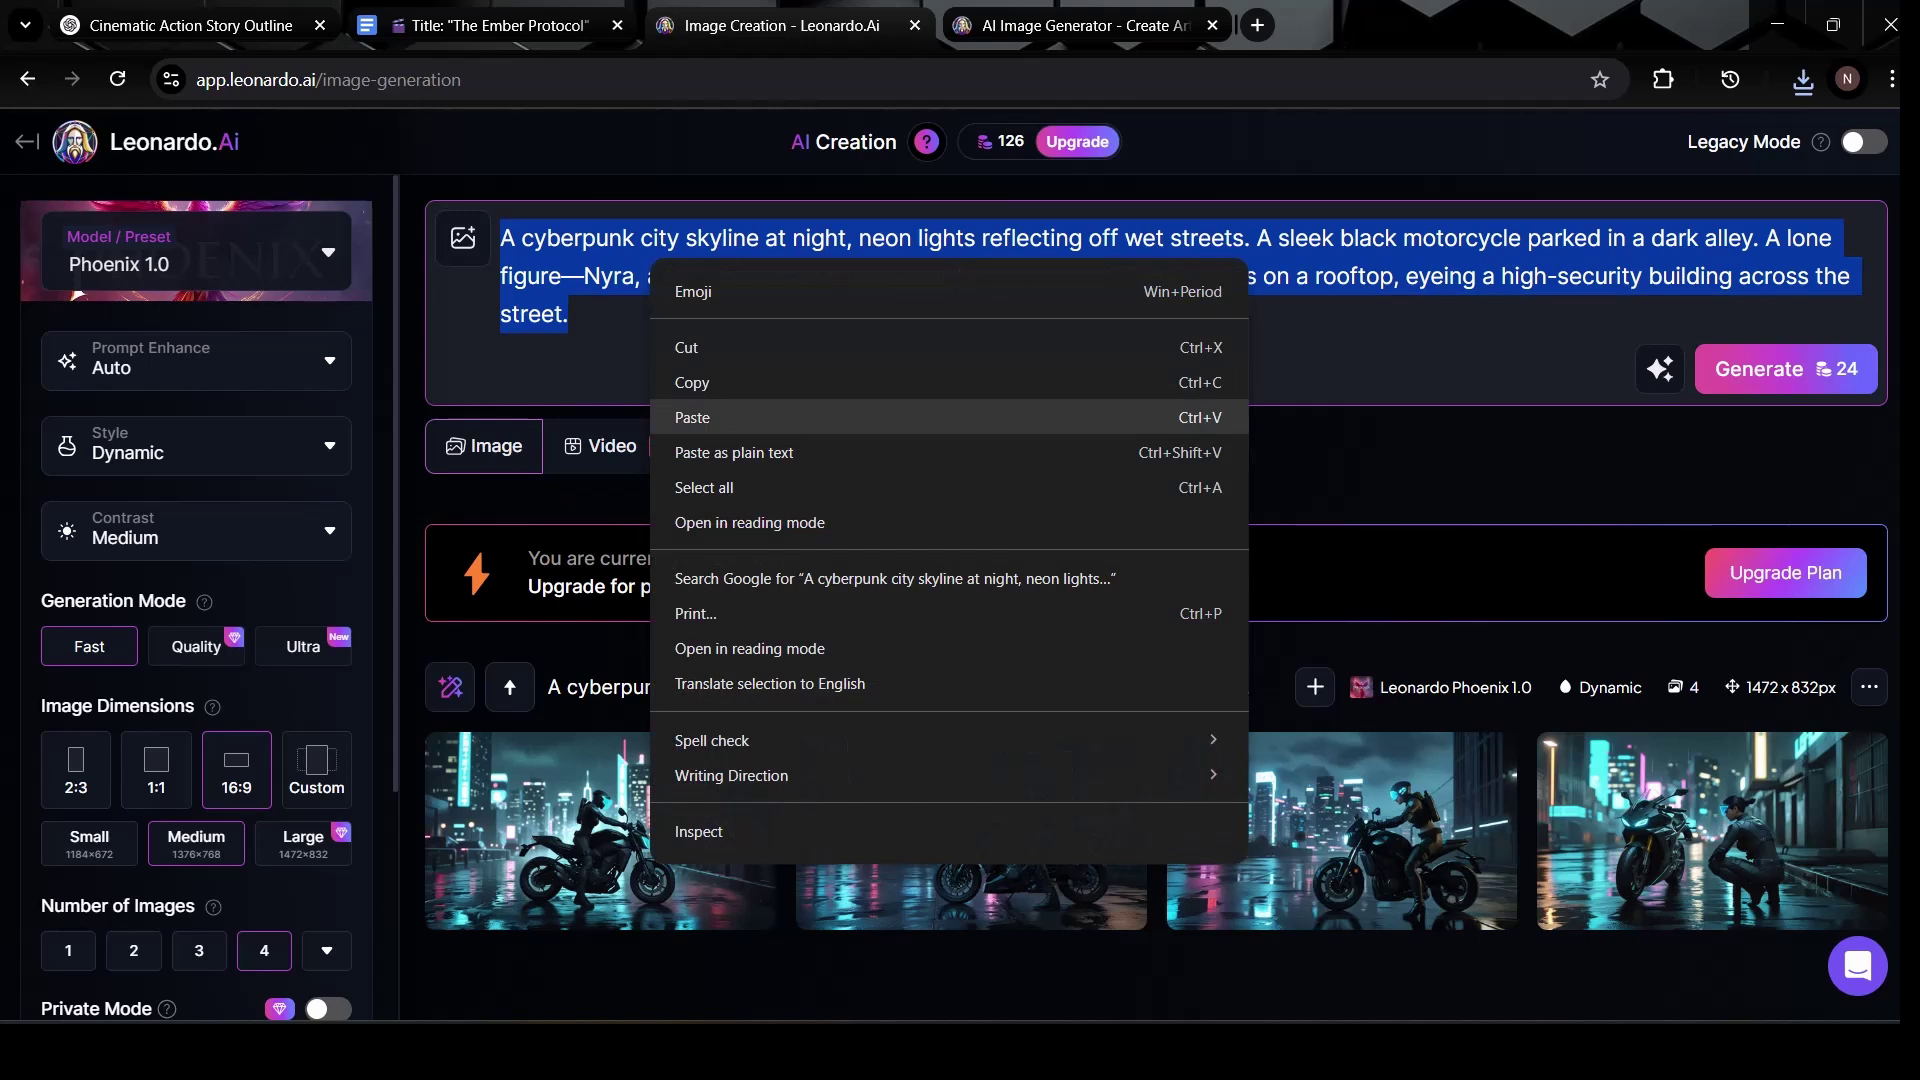
pyautogui.click(699, 417)
pyautogui.click(1785, 330)
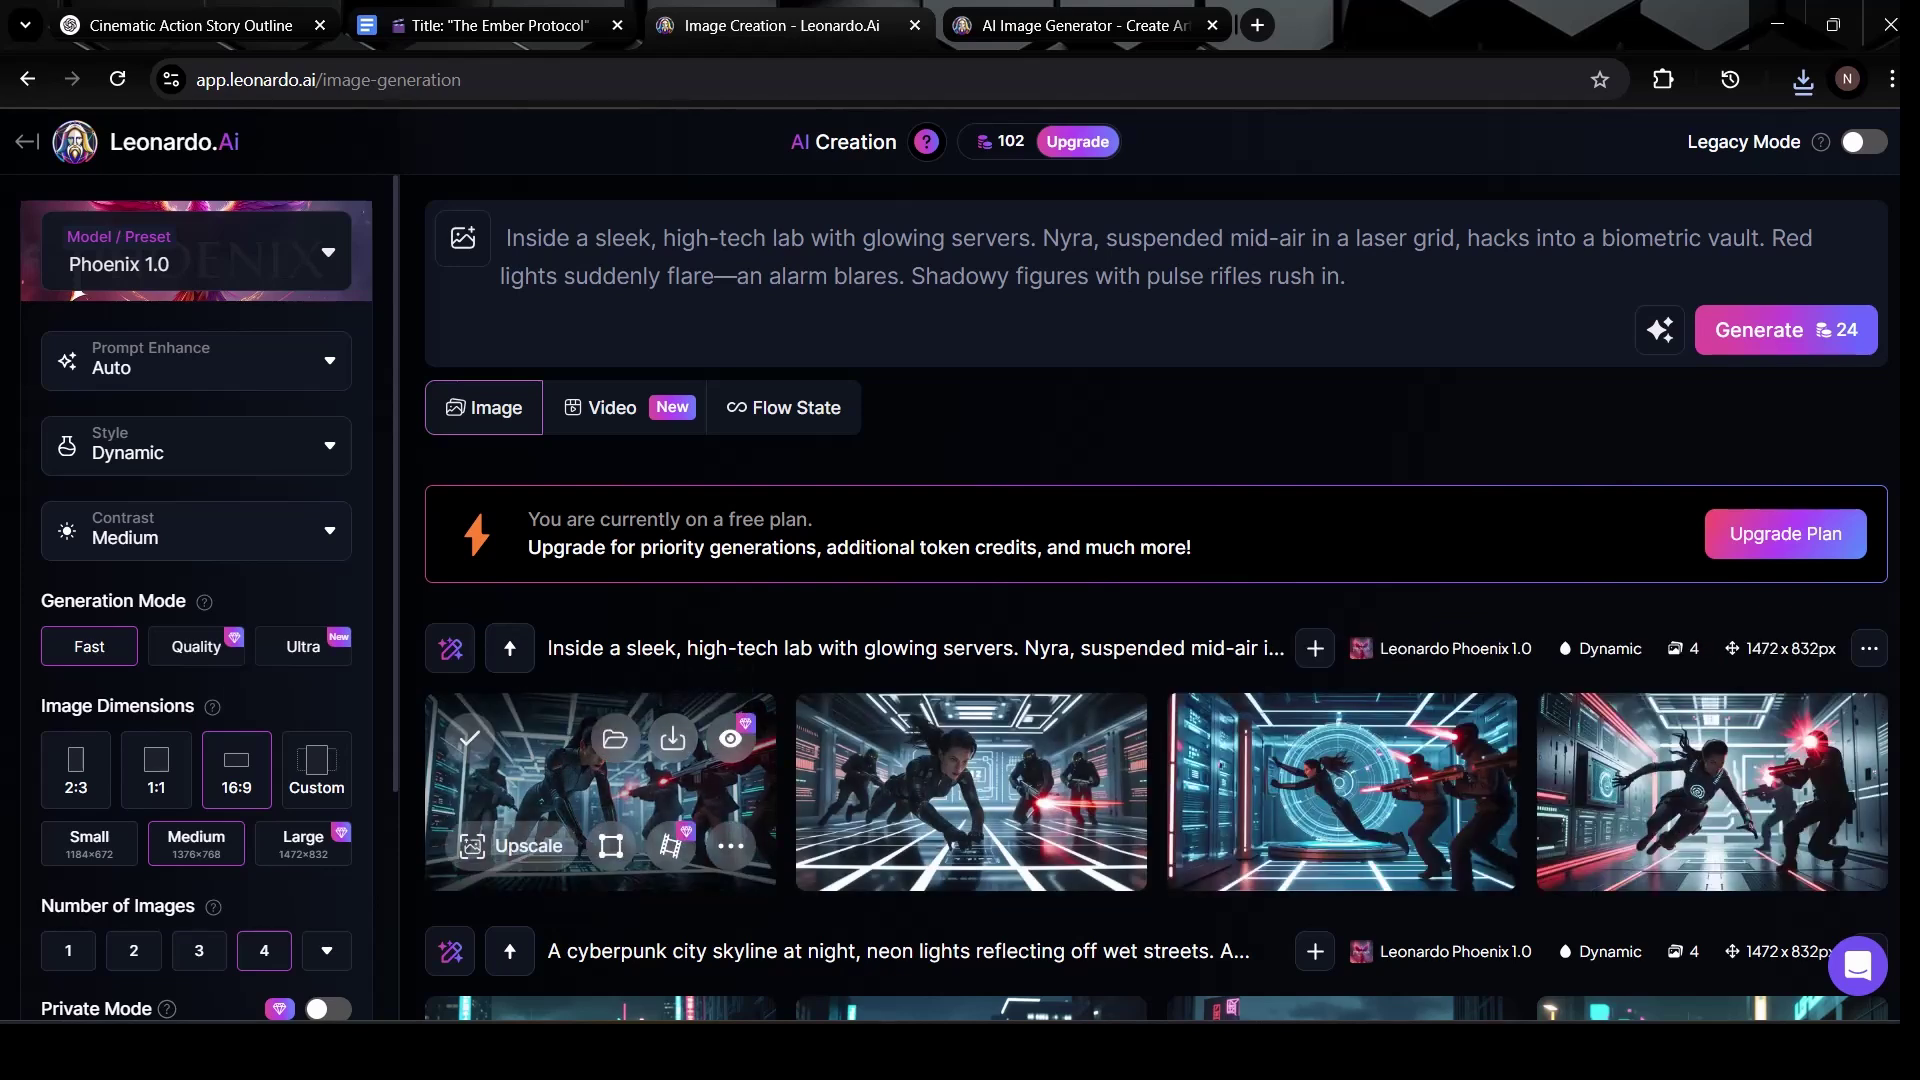
# - View the four generated Scene 2 images enlarged one by one
pyautogui.click(660, 780)
pyautogui.press('Escape')
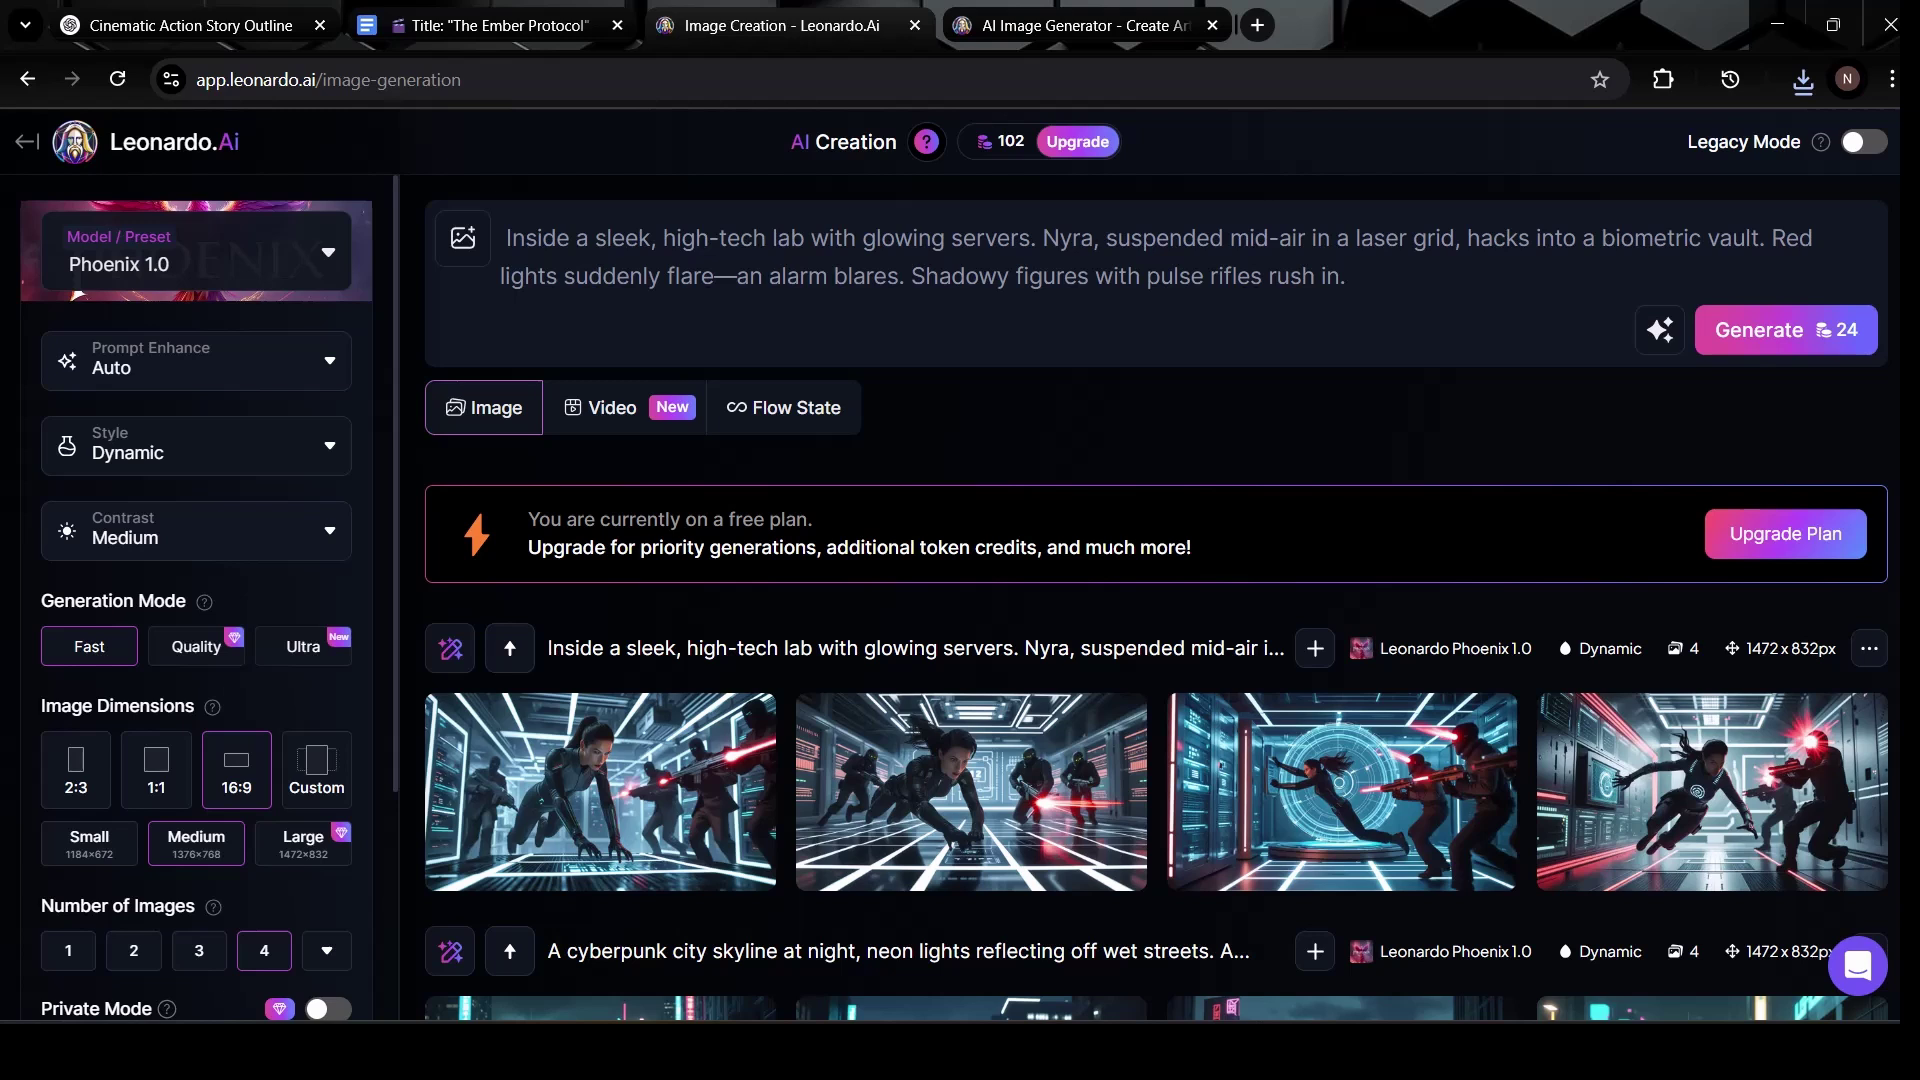
pyautogui.click(990, 790)
pyautogui.press('Escape')
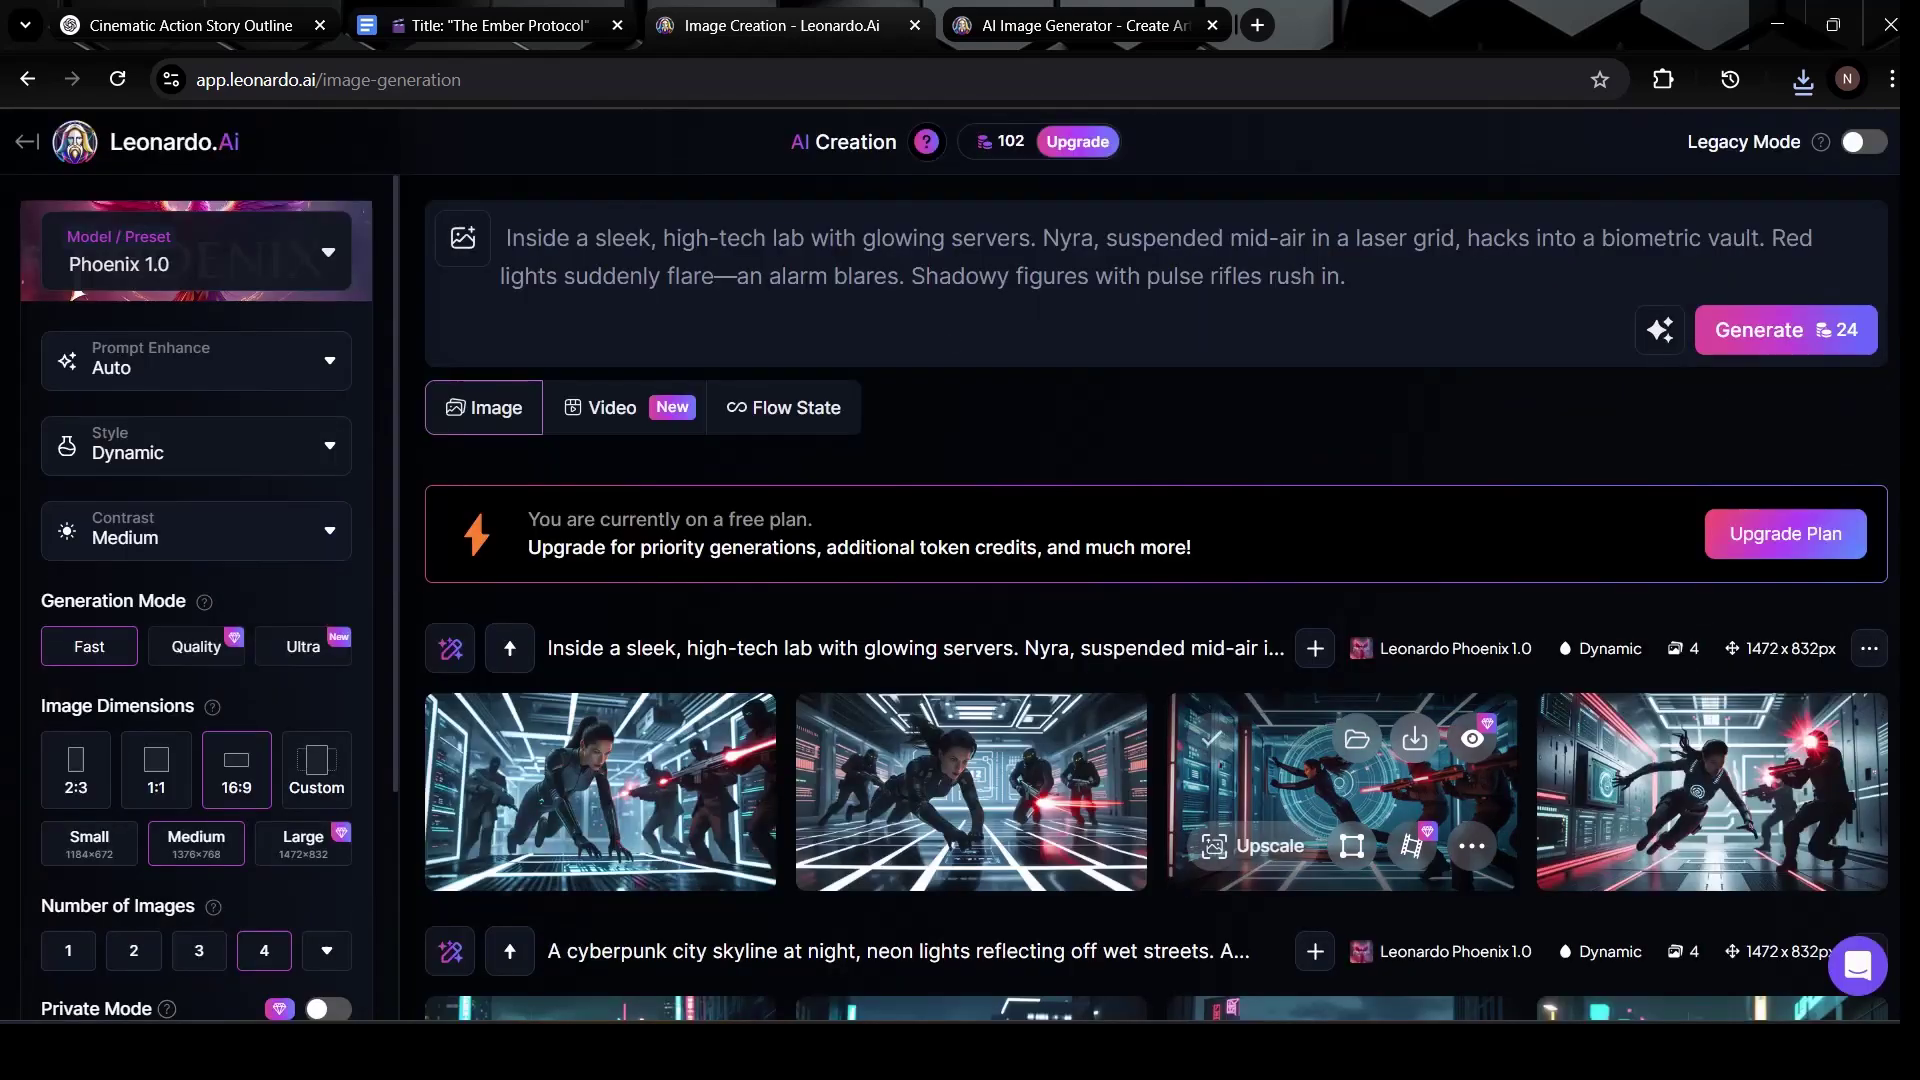
pyautogui.click(1341, 790)
pyautogui.press('Escape')
pyautogui.click(1709, 790)
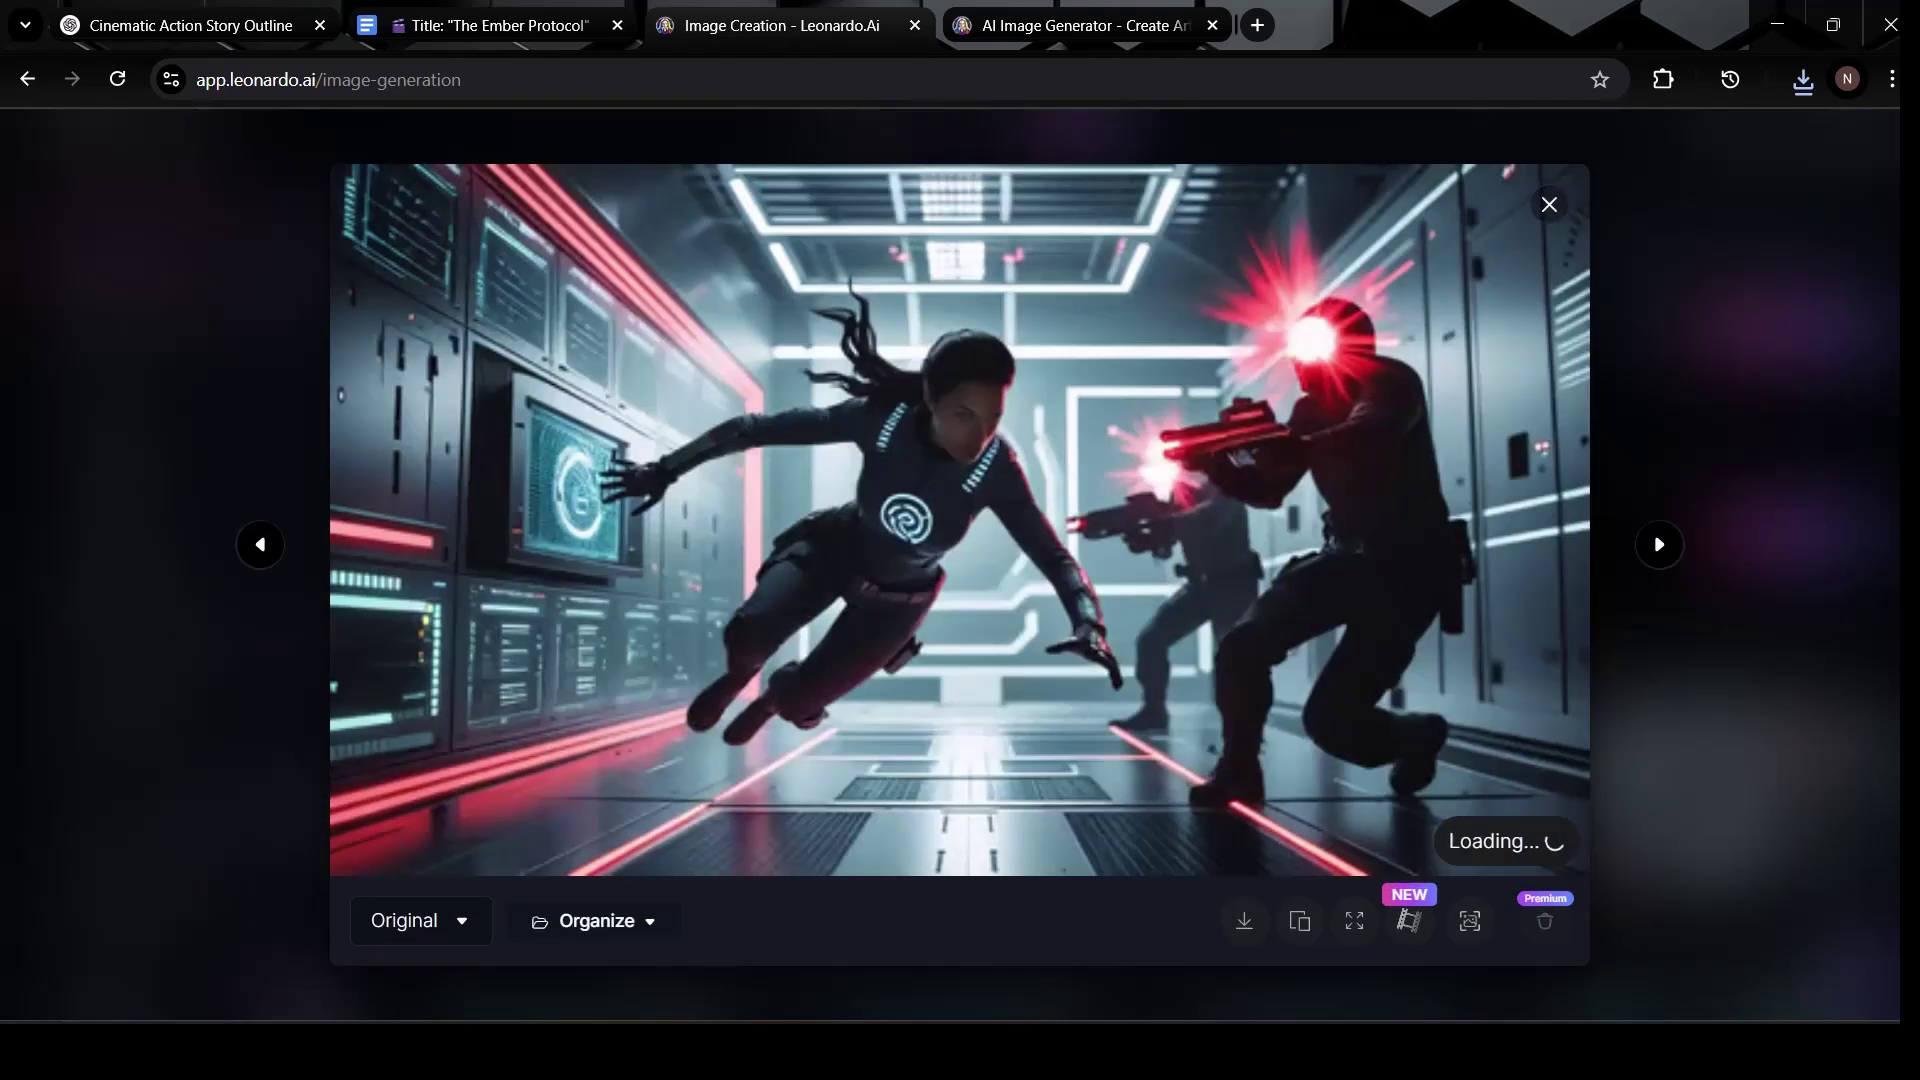
pyautogui.press('Escape')
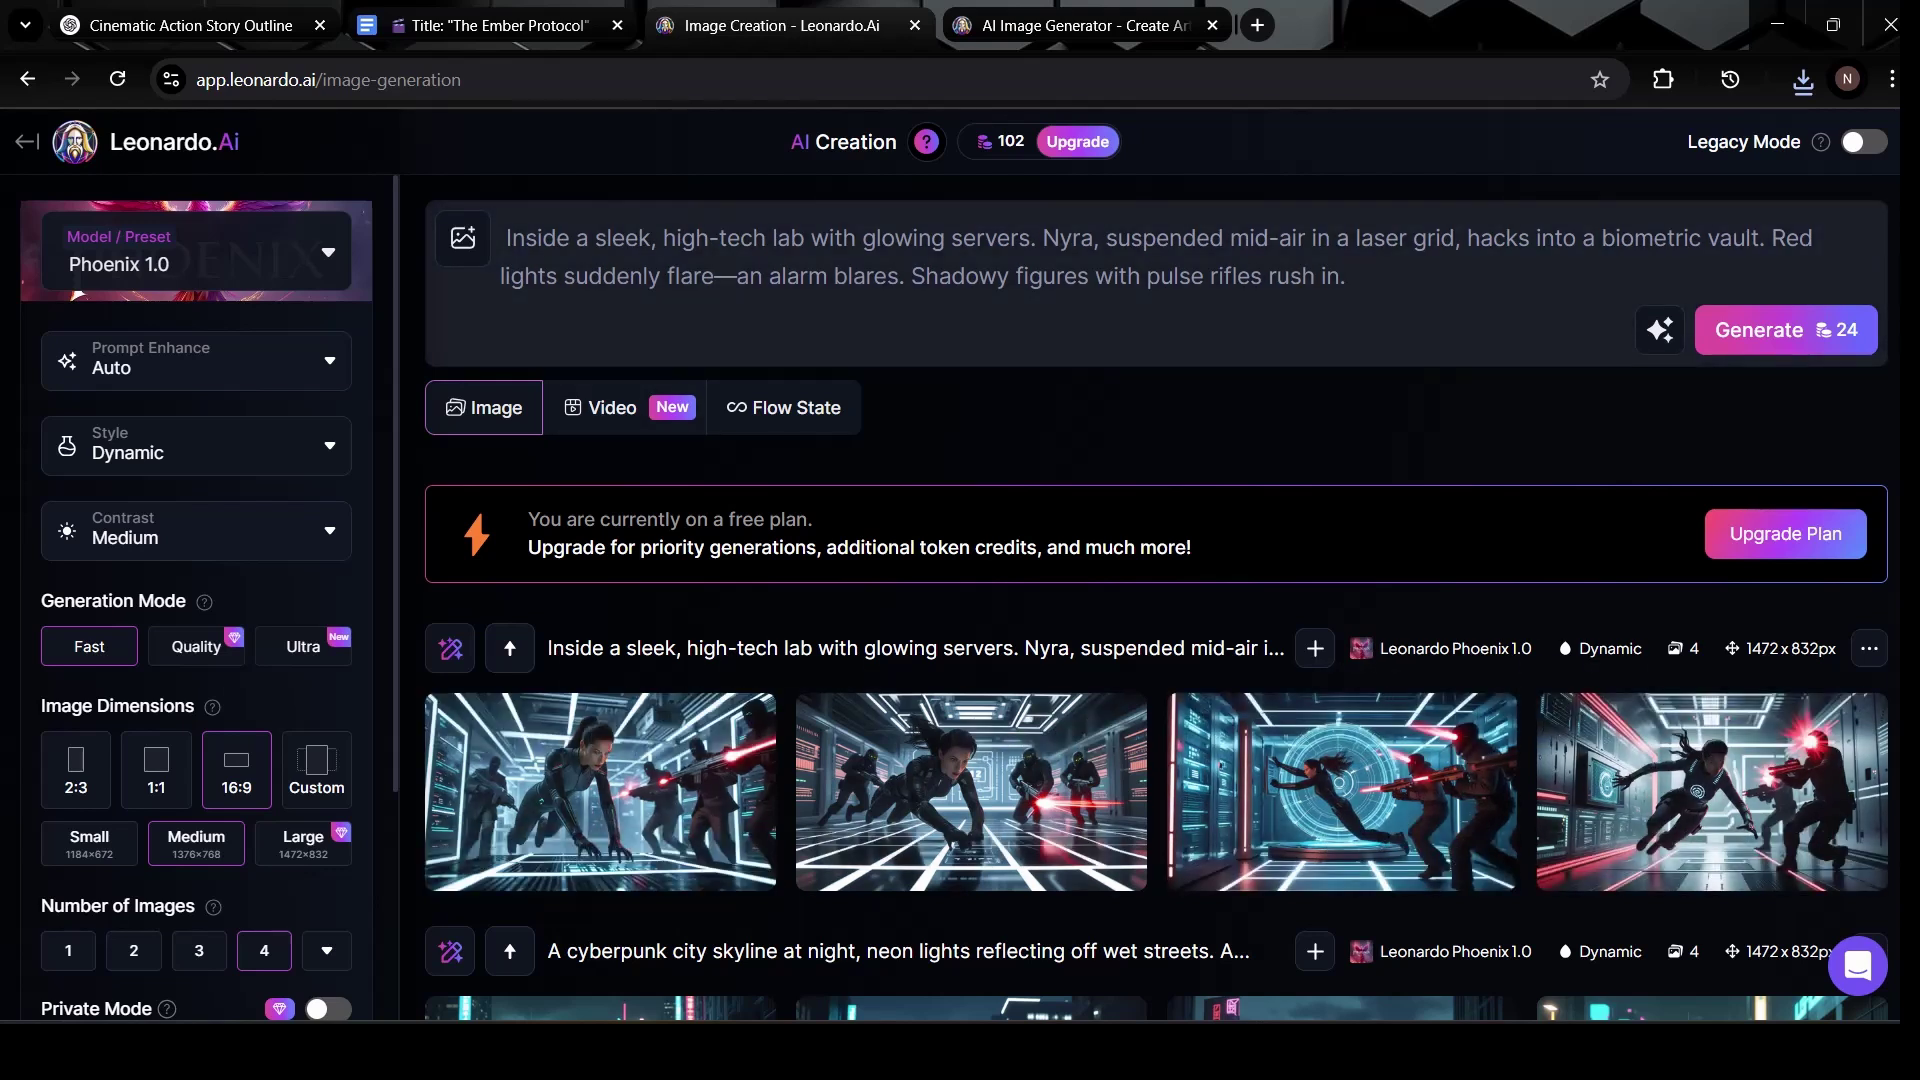
pyautogui.moveTo(663, 238); pyautogui.dragTo(1017, 238)
pyautogui.click(1061, 237)
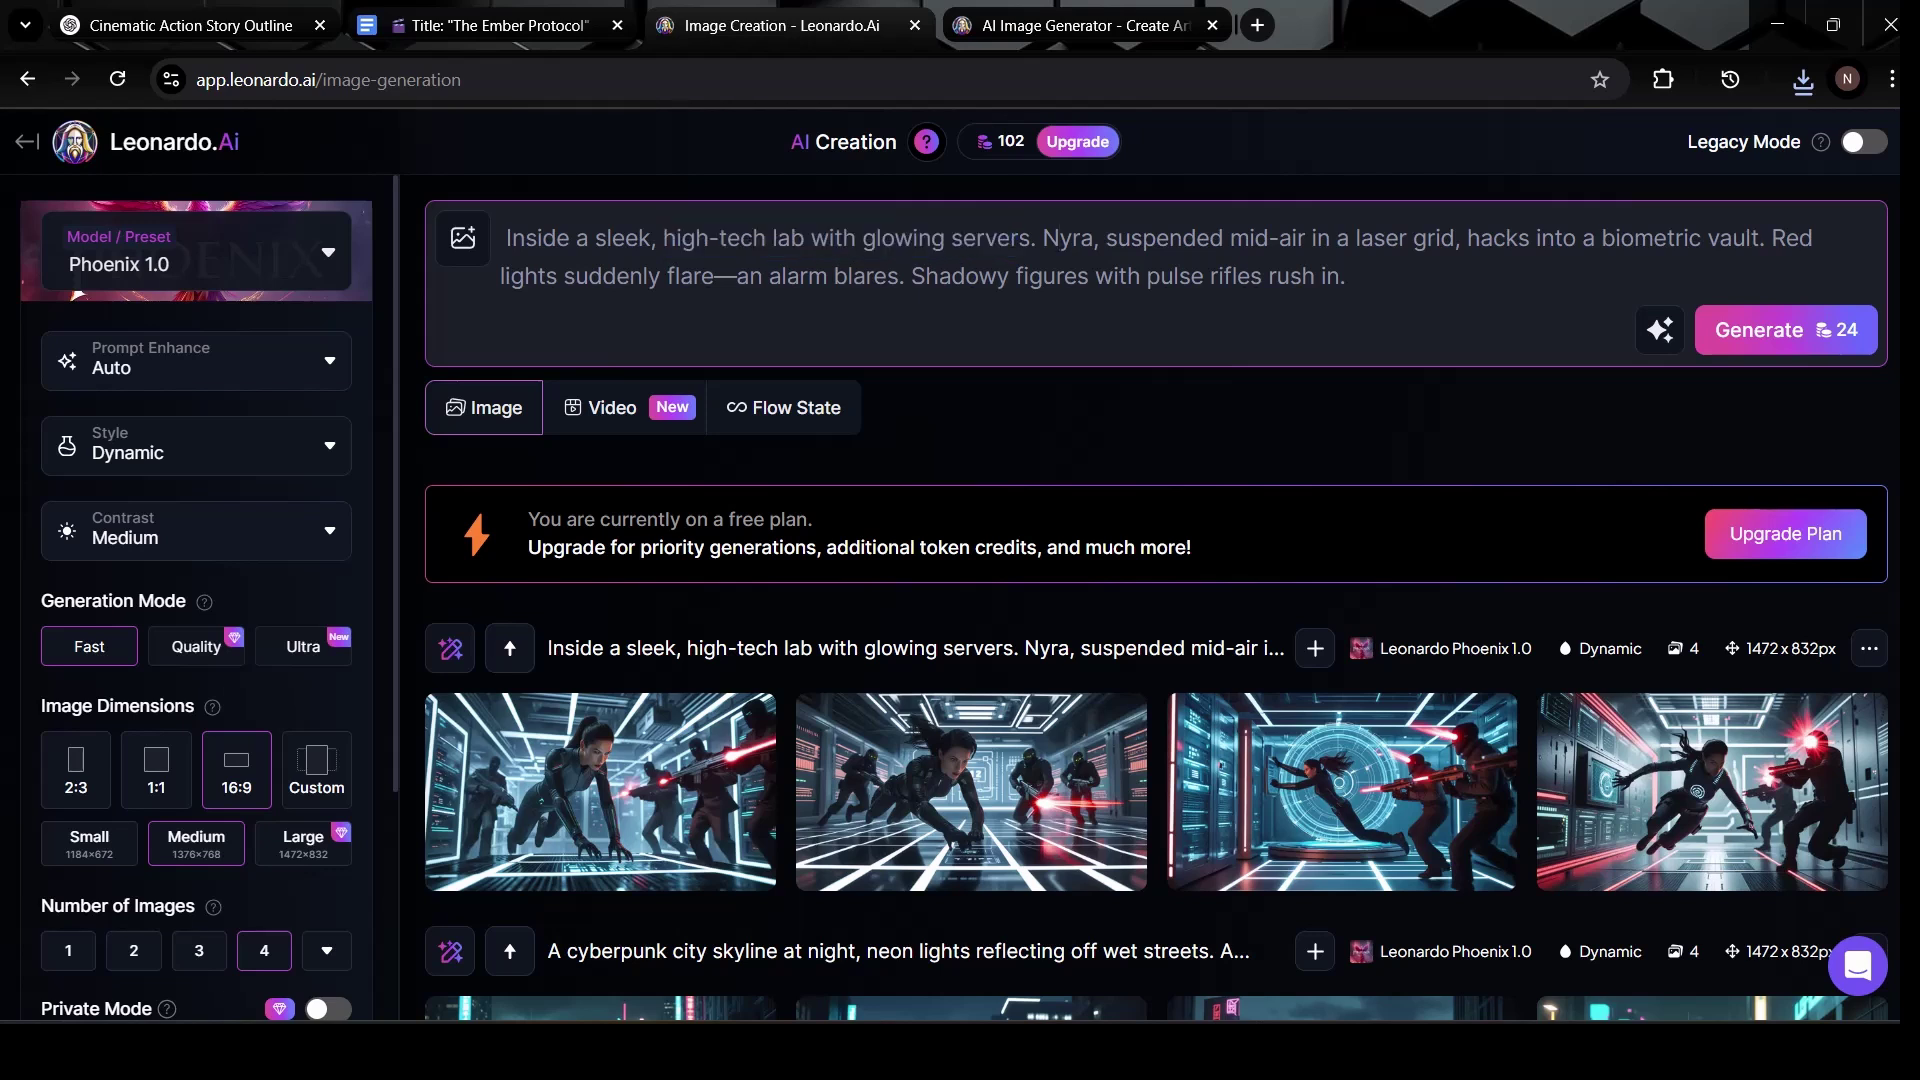
pyautogui.click(1189, 276)
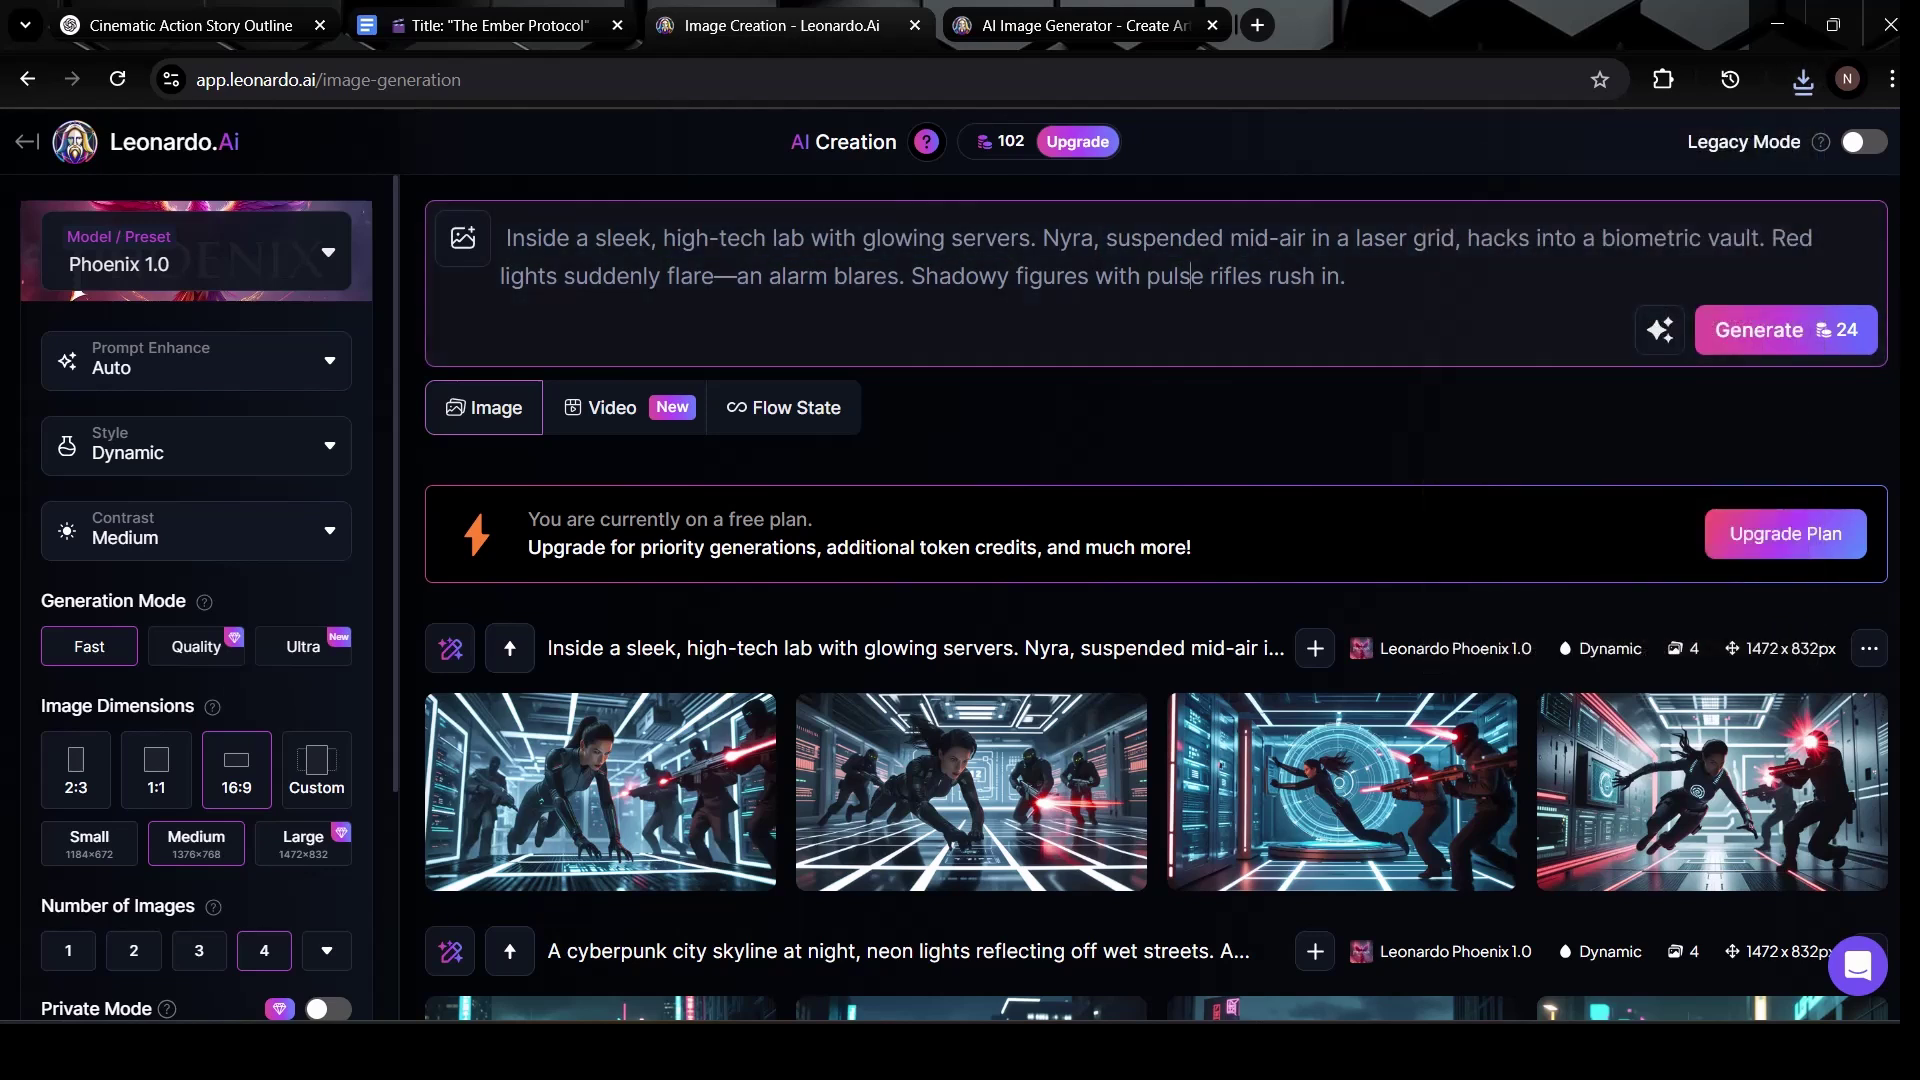
# - Copy the visual prompt of Scene 3: "Hallway Havoc" from the story document
pyautogui.click(530, 25)
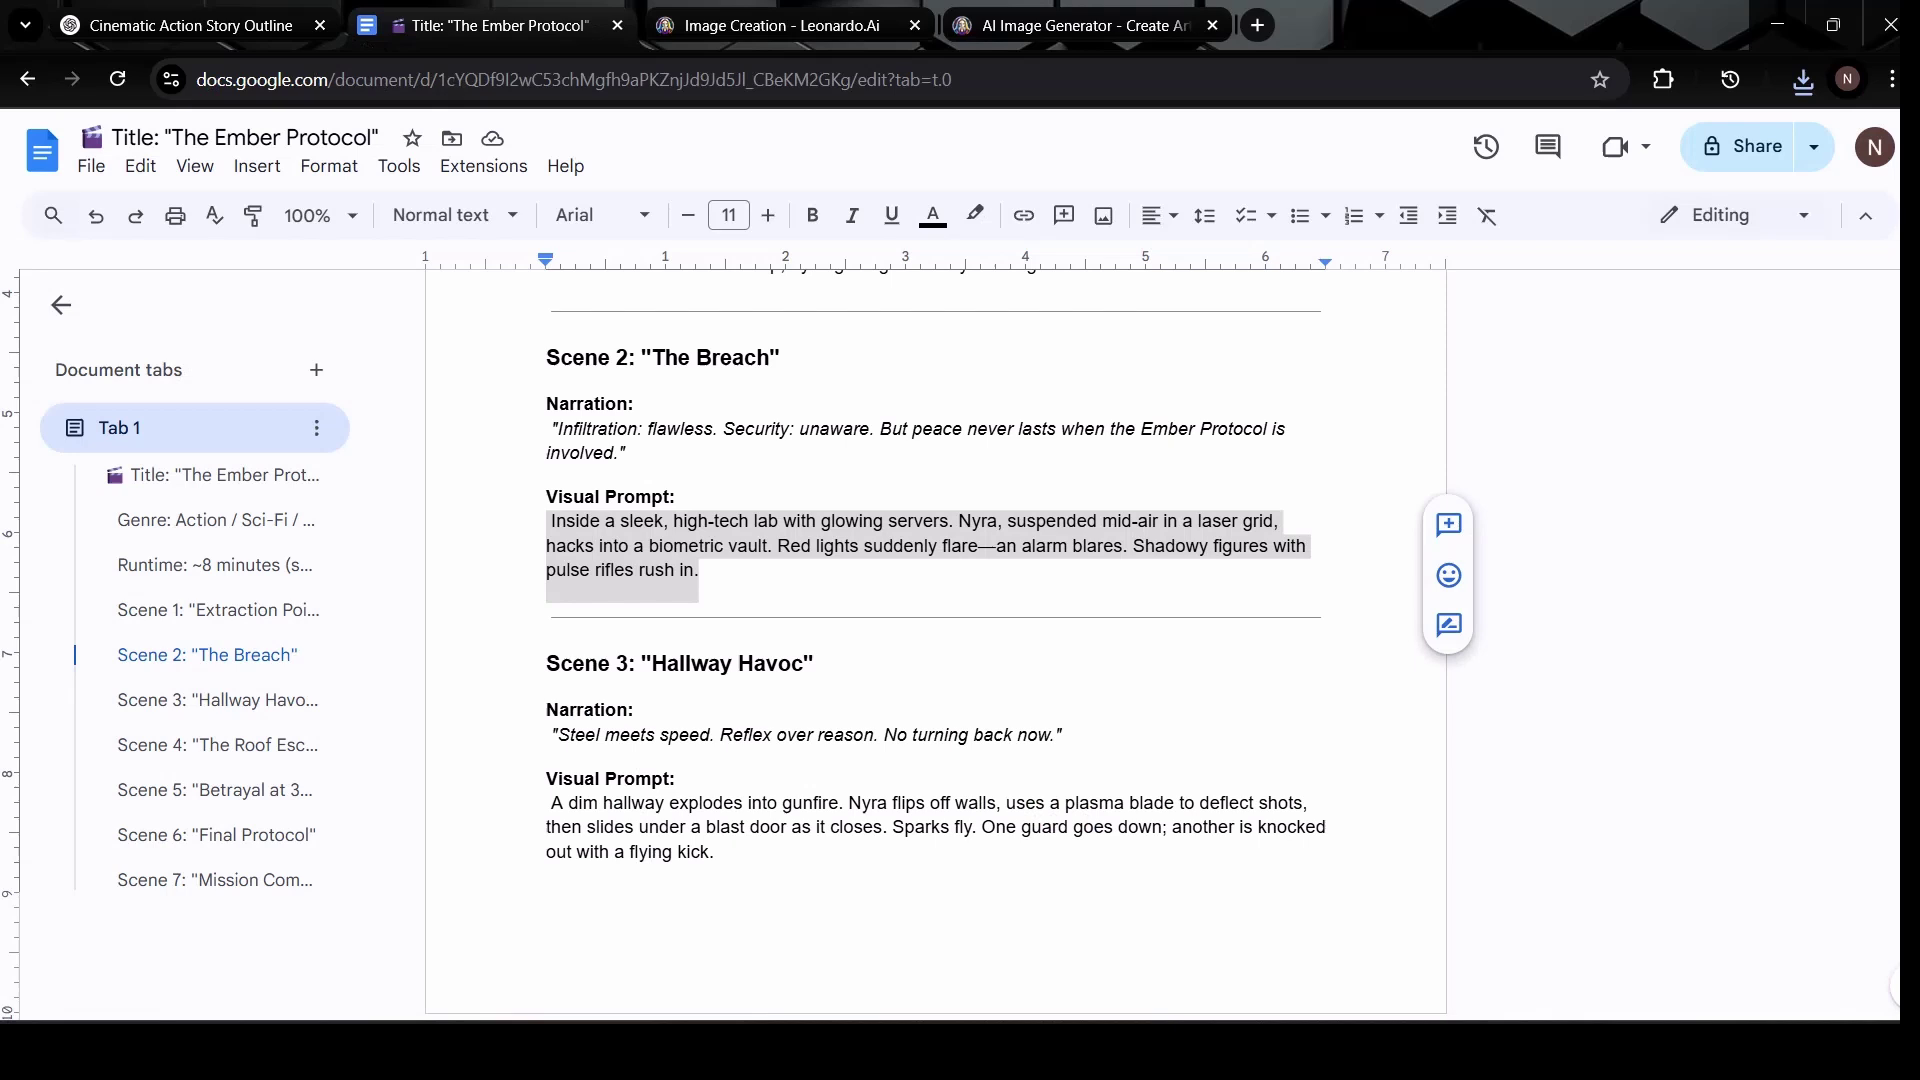
pyautogui.click(200, 699)
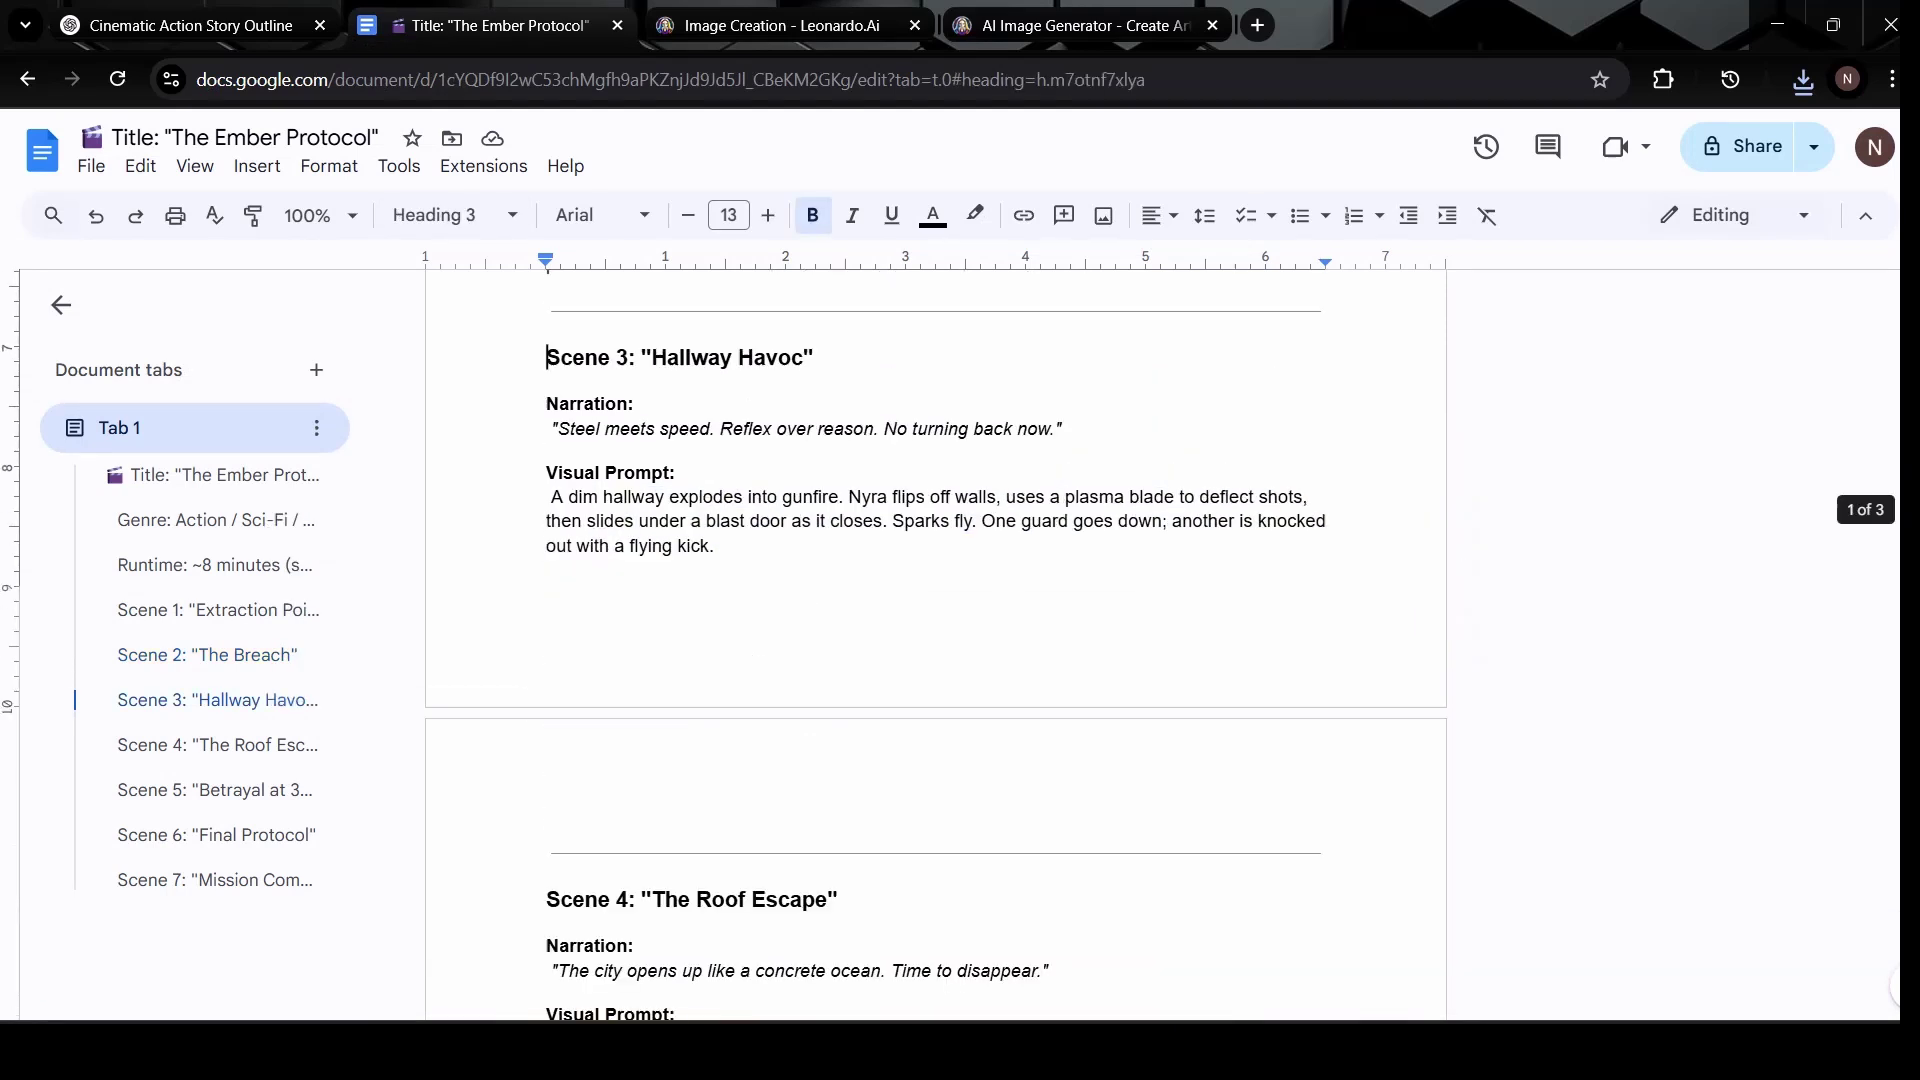
pyautogui.moveTo(549, 497); pyautogui.dragTo(699, 570)
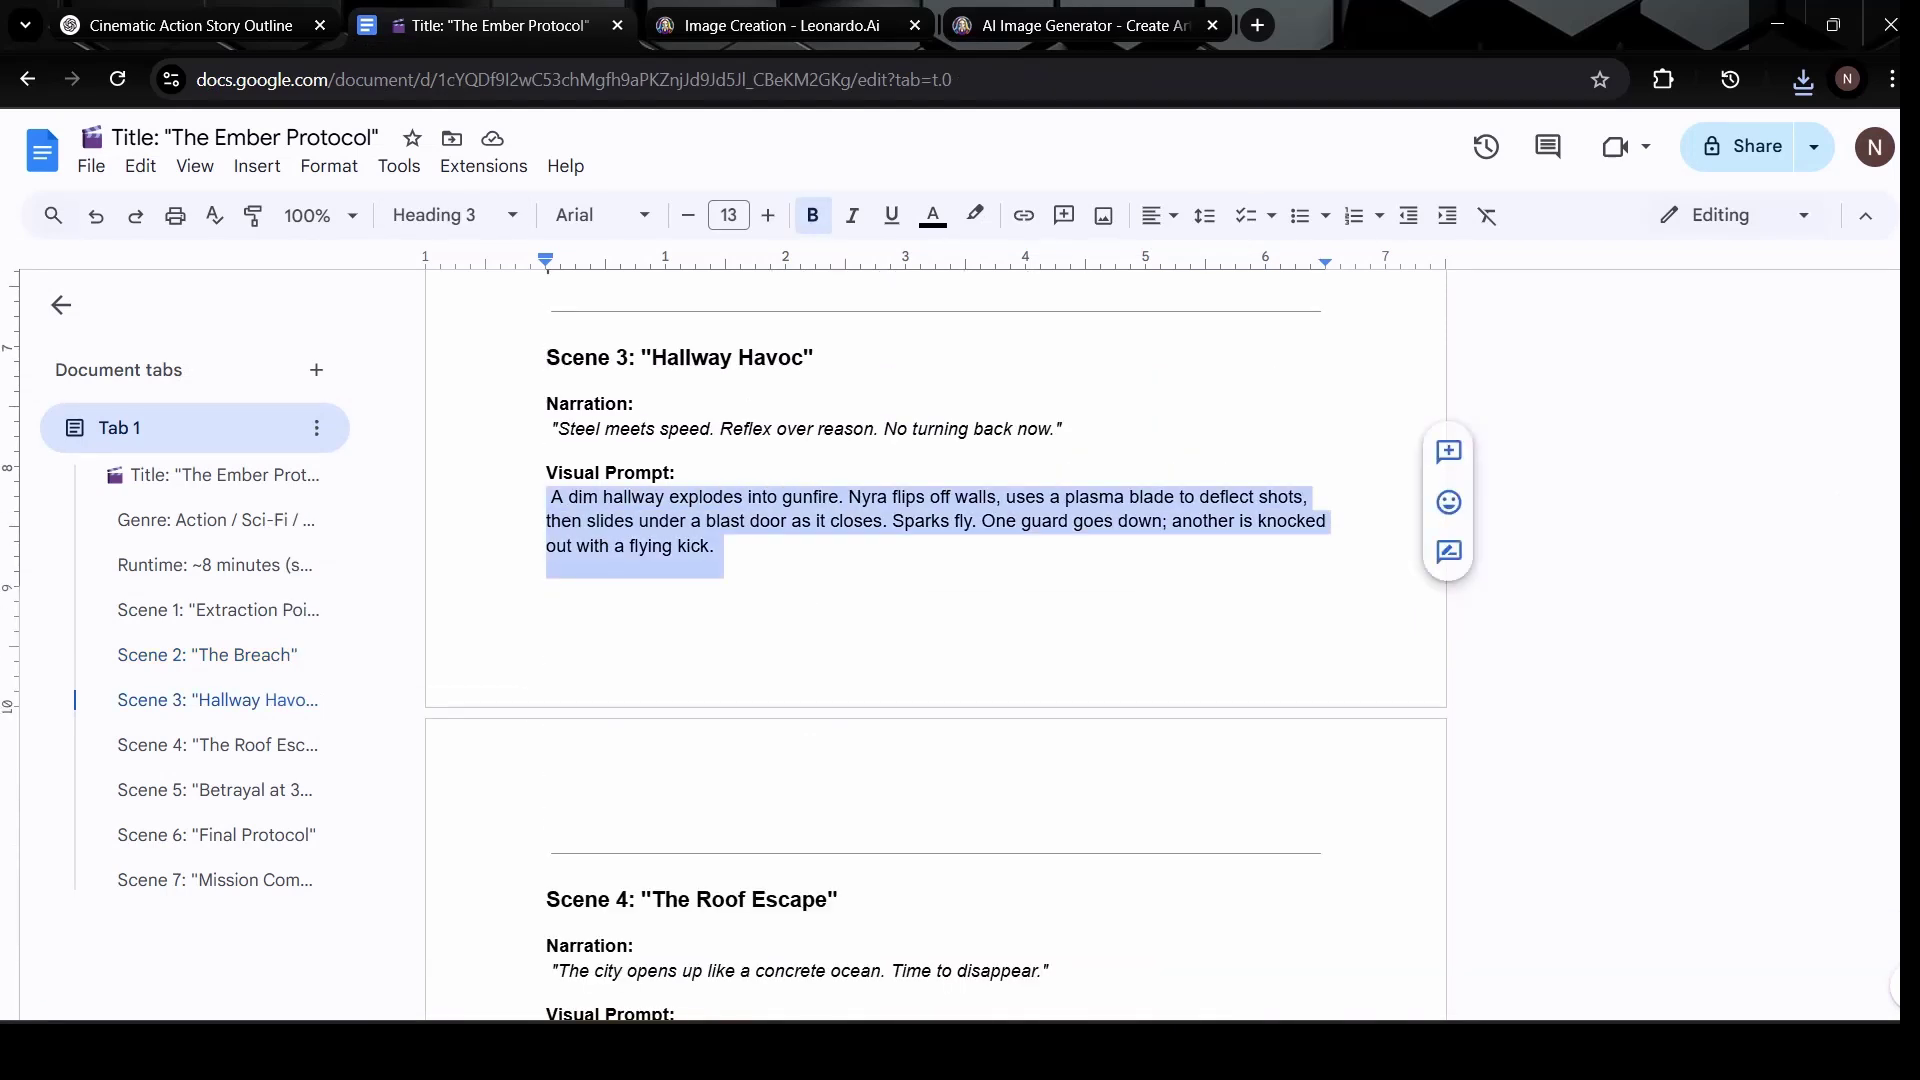
pyautogui.rightClick(690, 545)
pyautogui.click(755, 428)
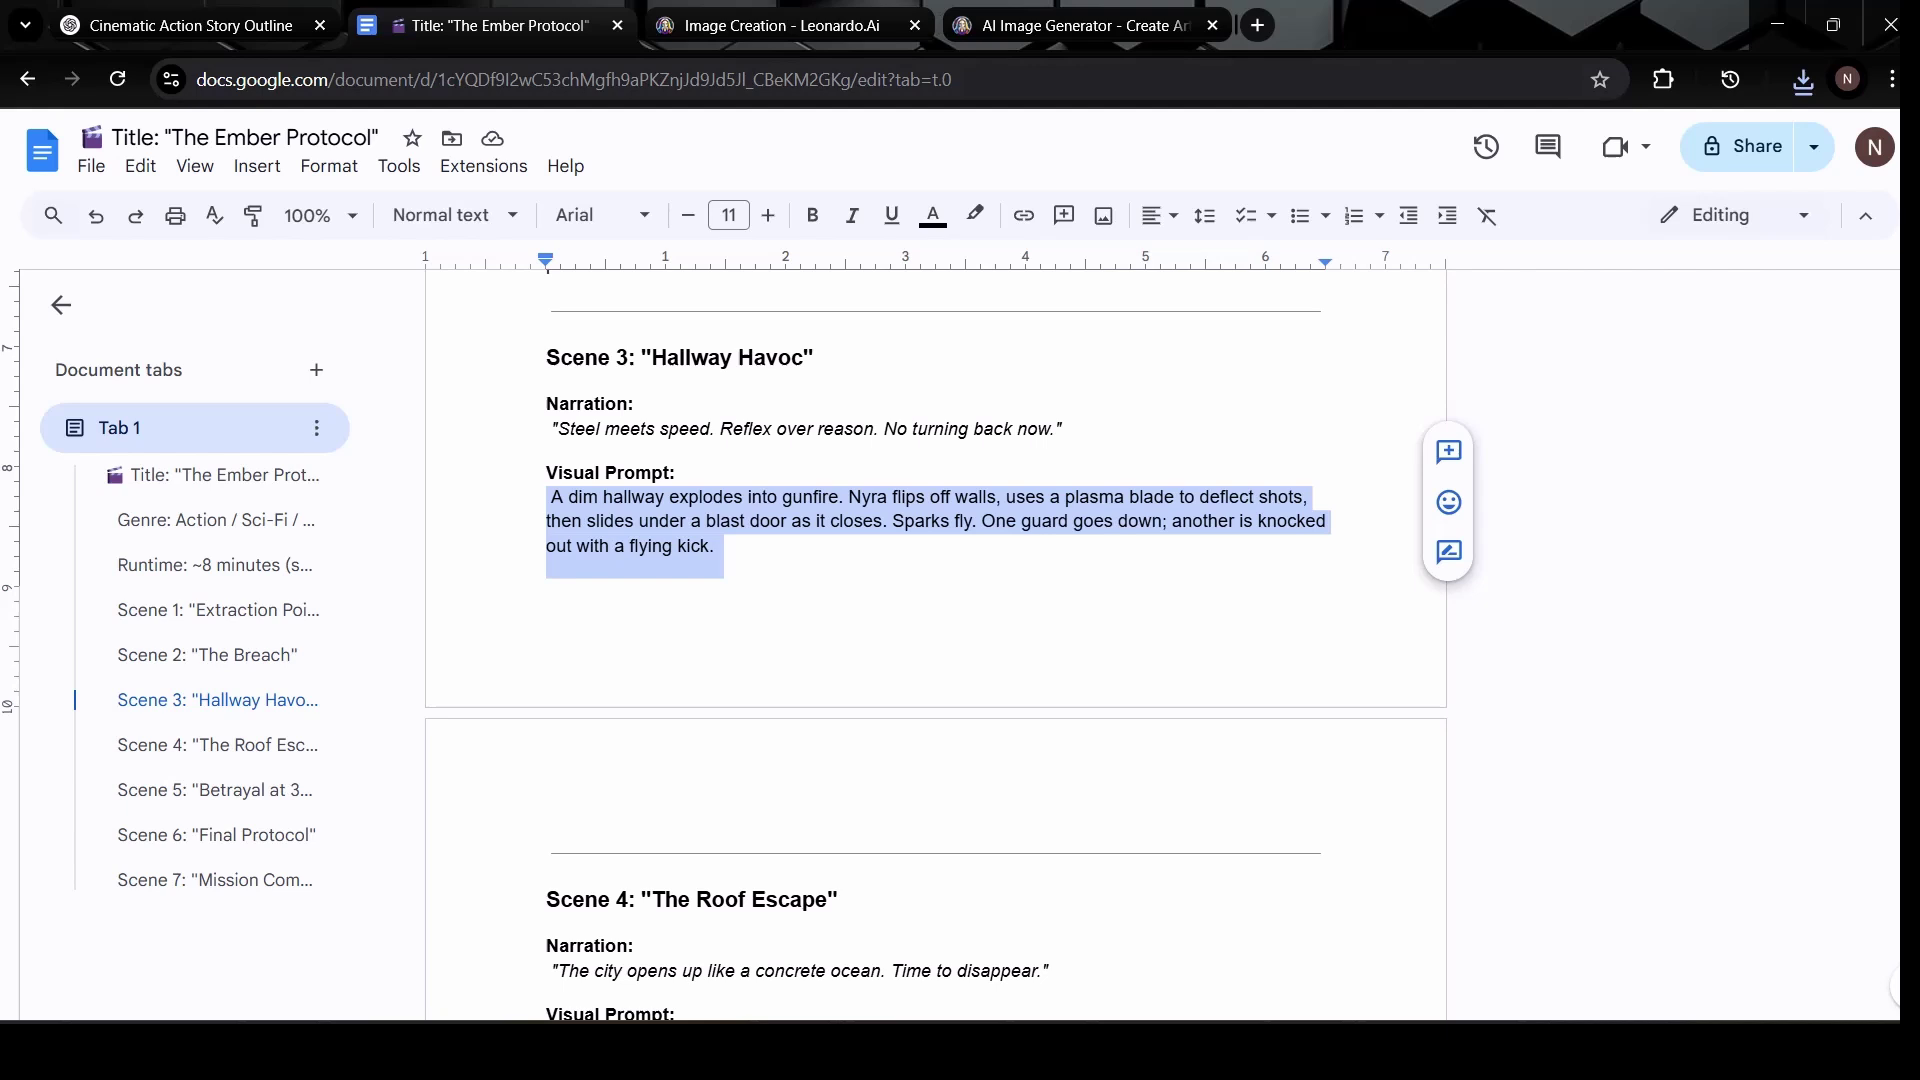
# - Replace the image prompt in Leonardo.Ai with the copied Scene 3 visual prompt and generate its images
pyautogui.click(780, 25)
pyautogui.click(800, 290)
pyautogui.hotkey('ctrl', 'a')
pyautogui.hotkey('ctrl', 'v')
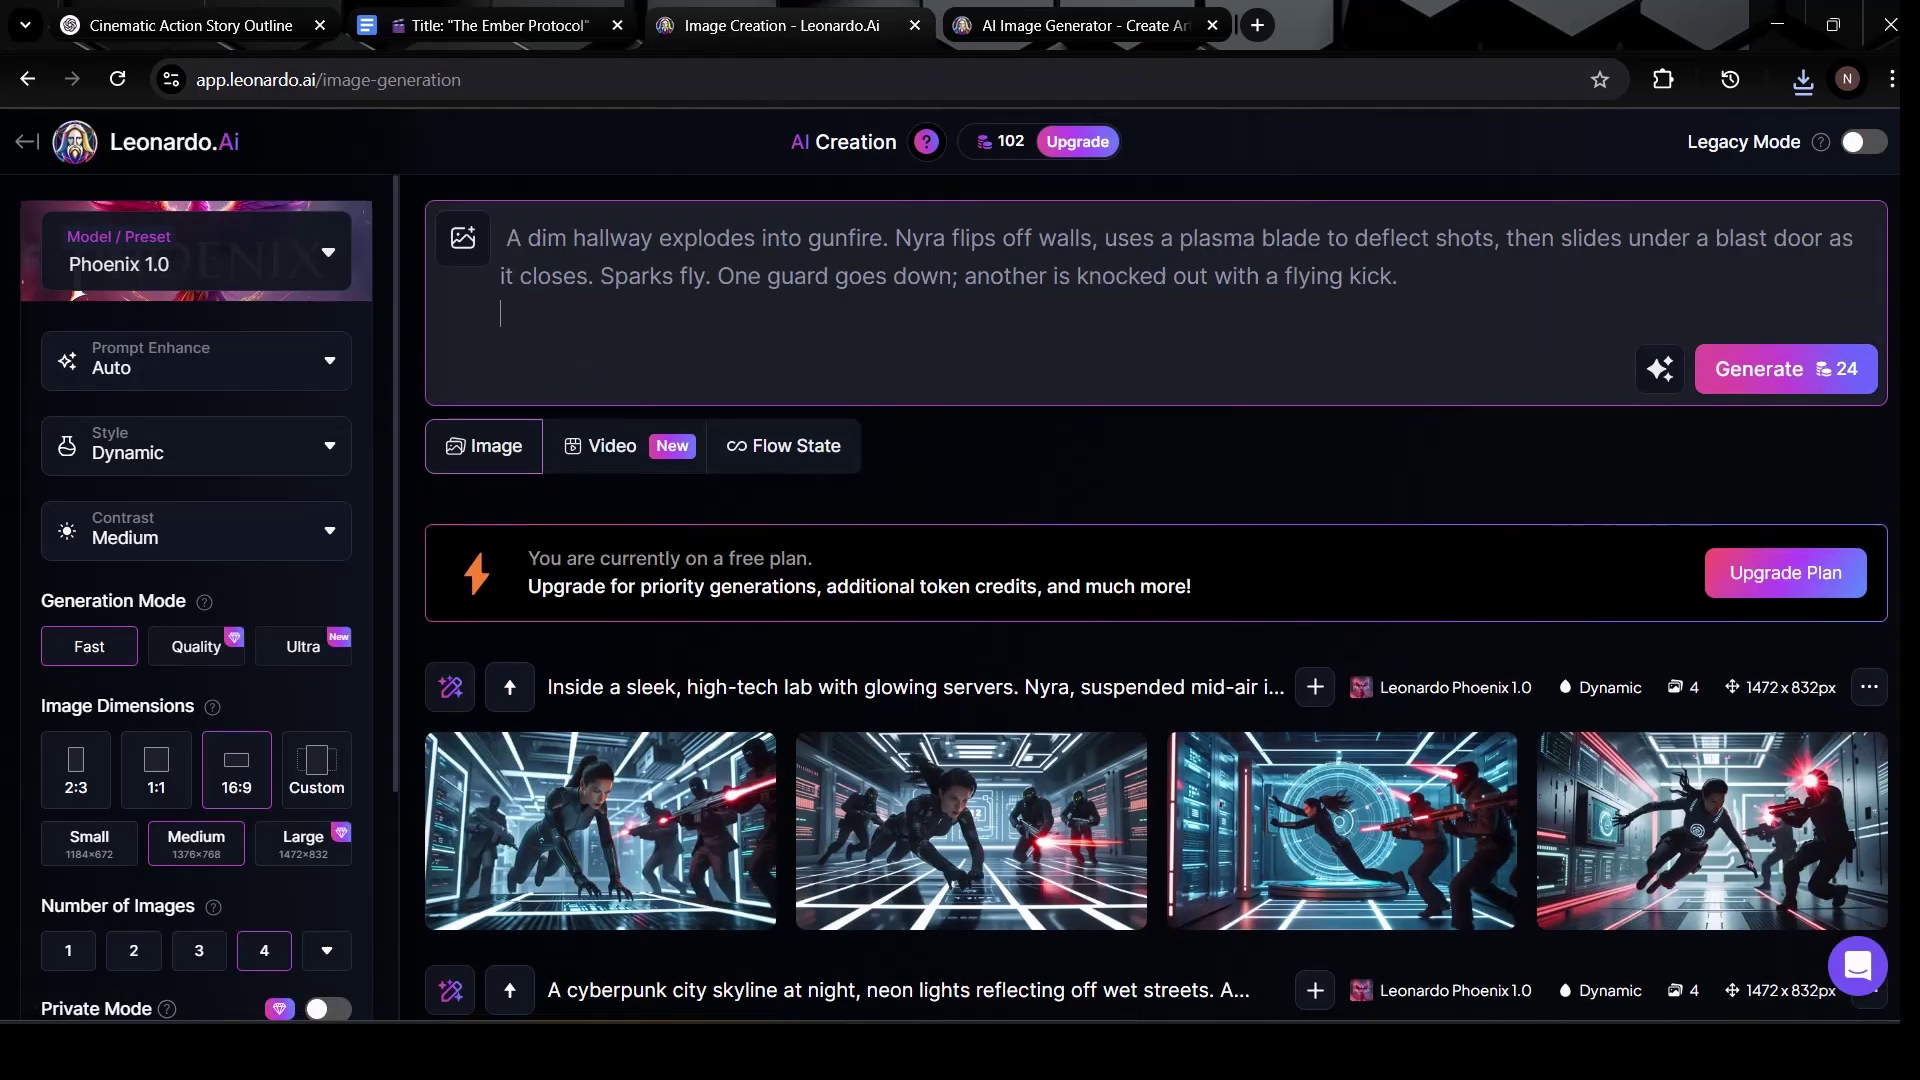
pyautogui.click(1785, 369)
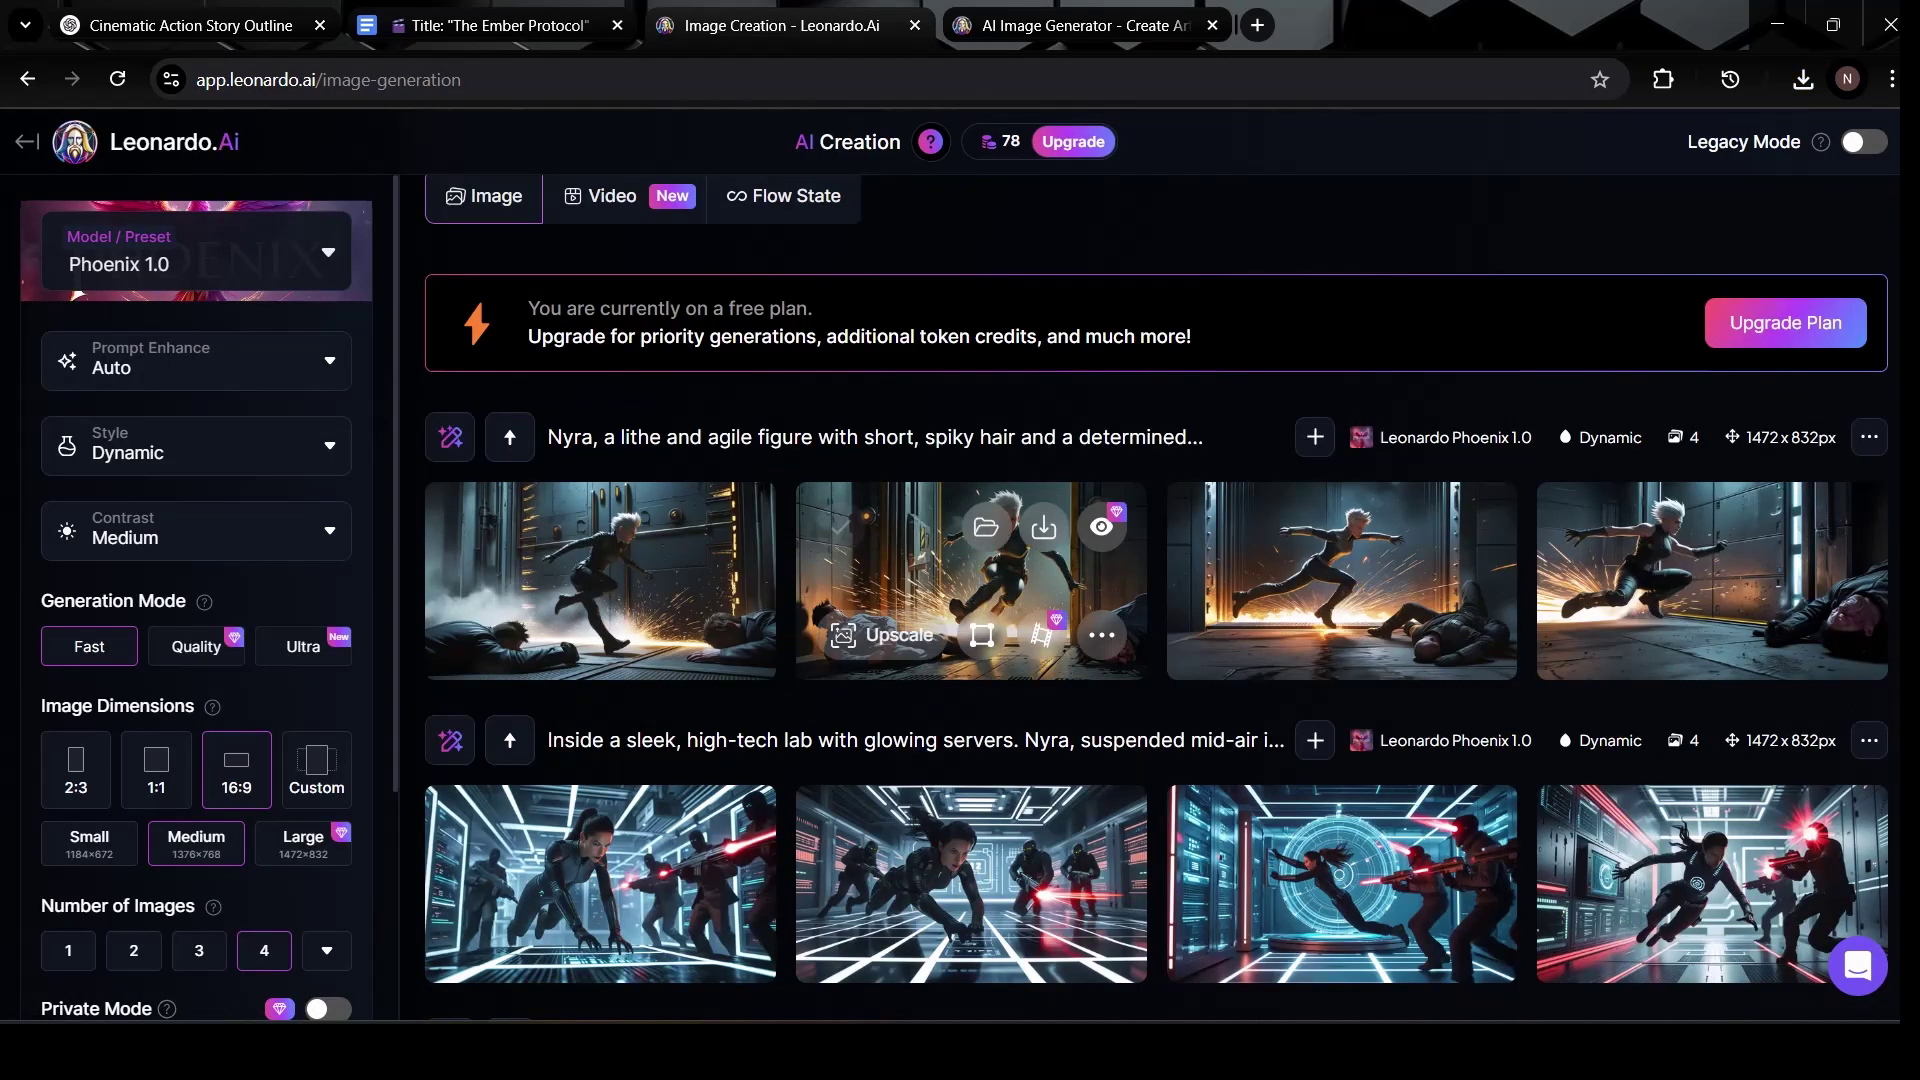
# - View the first two generated Scene 3 images enlarged one by one
pyautogui.click(600, 600)
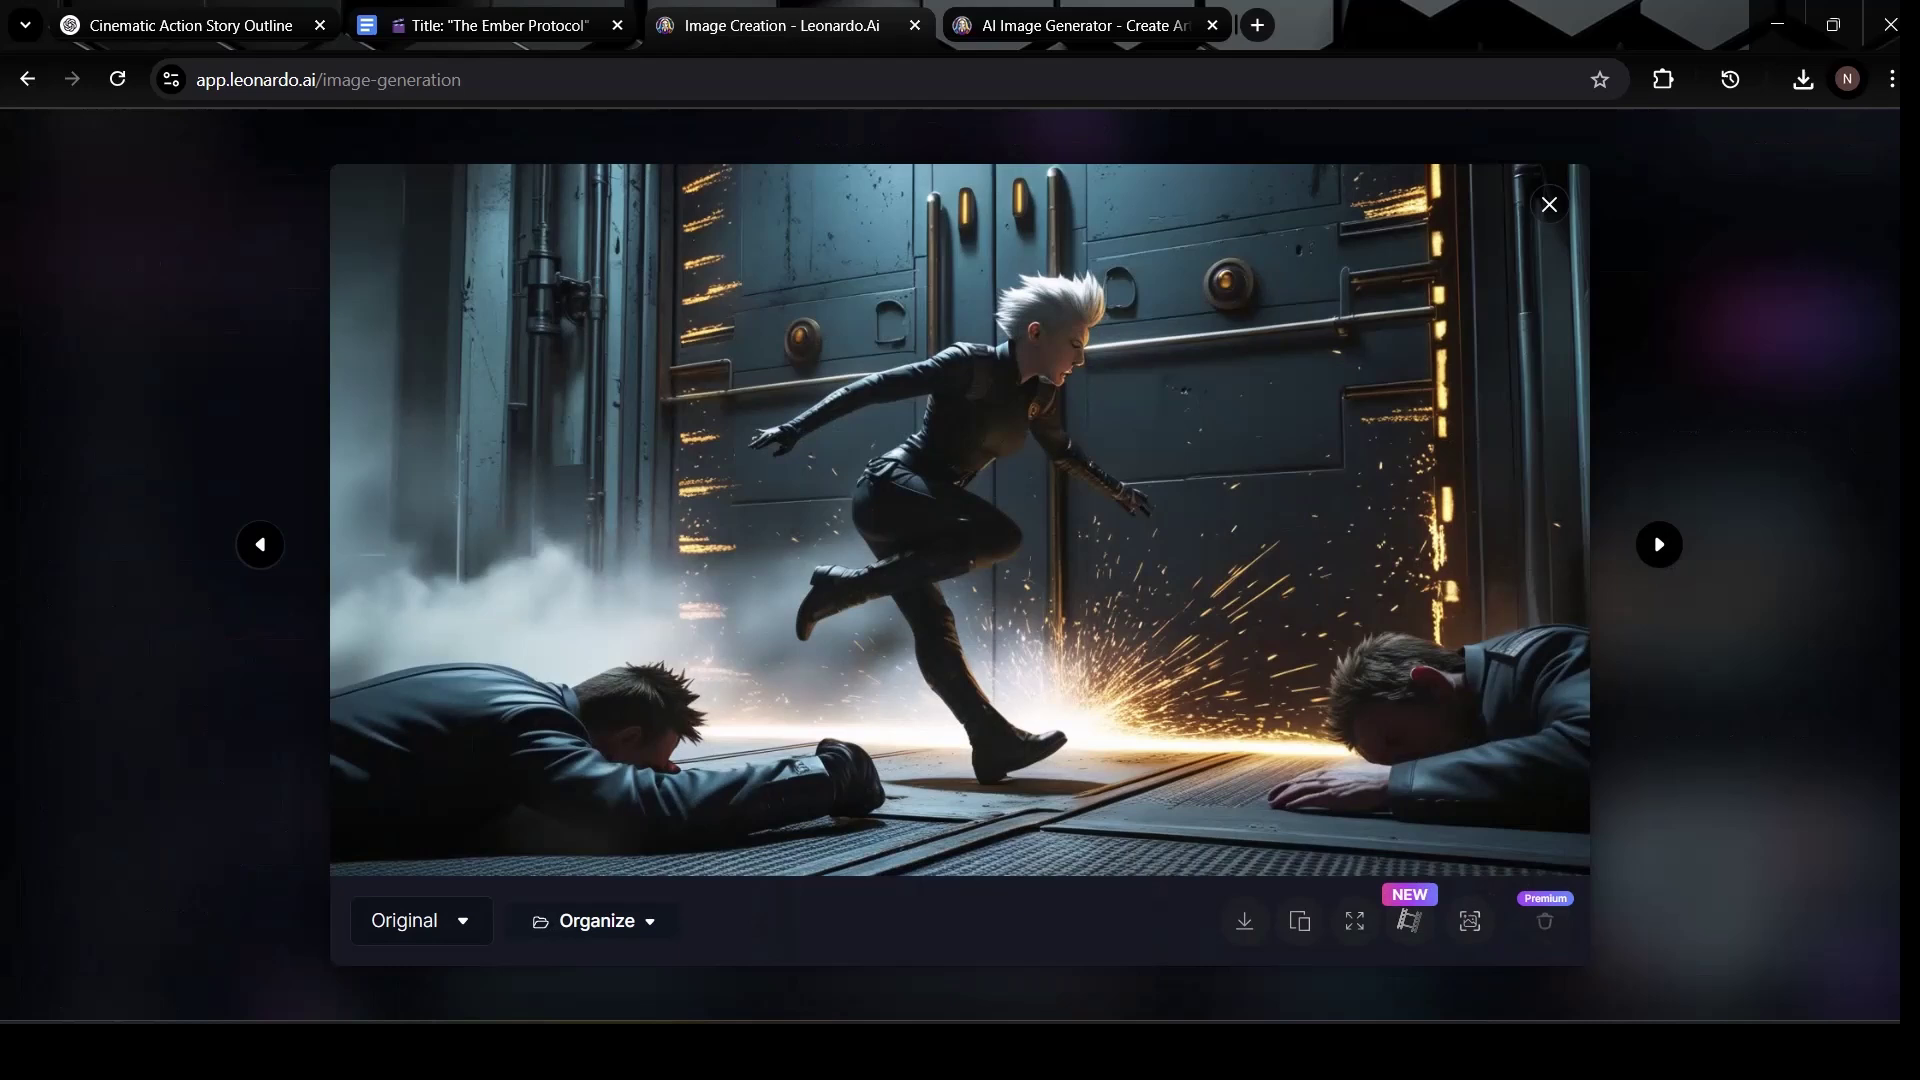
pyautogui.press('Escape')
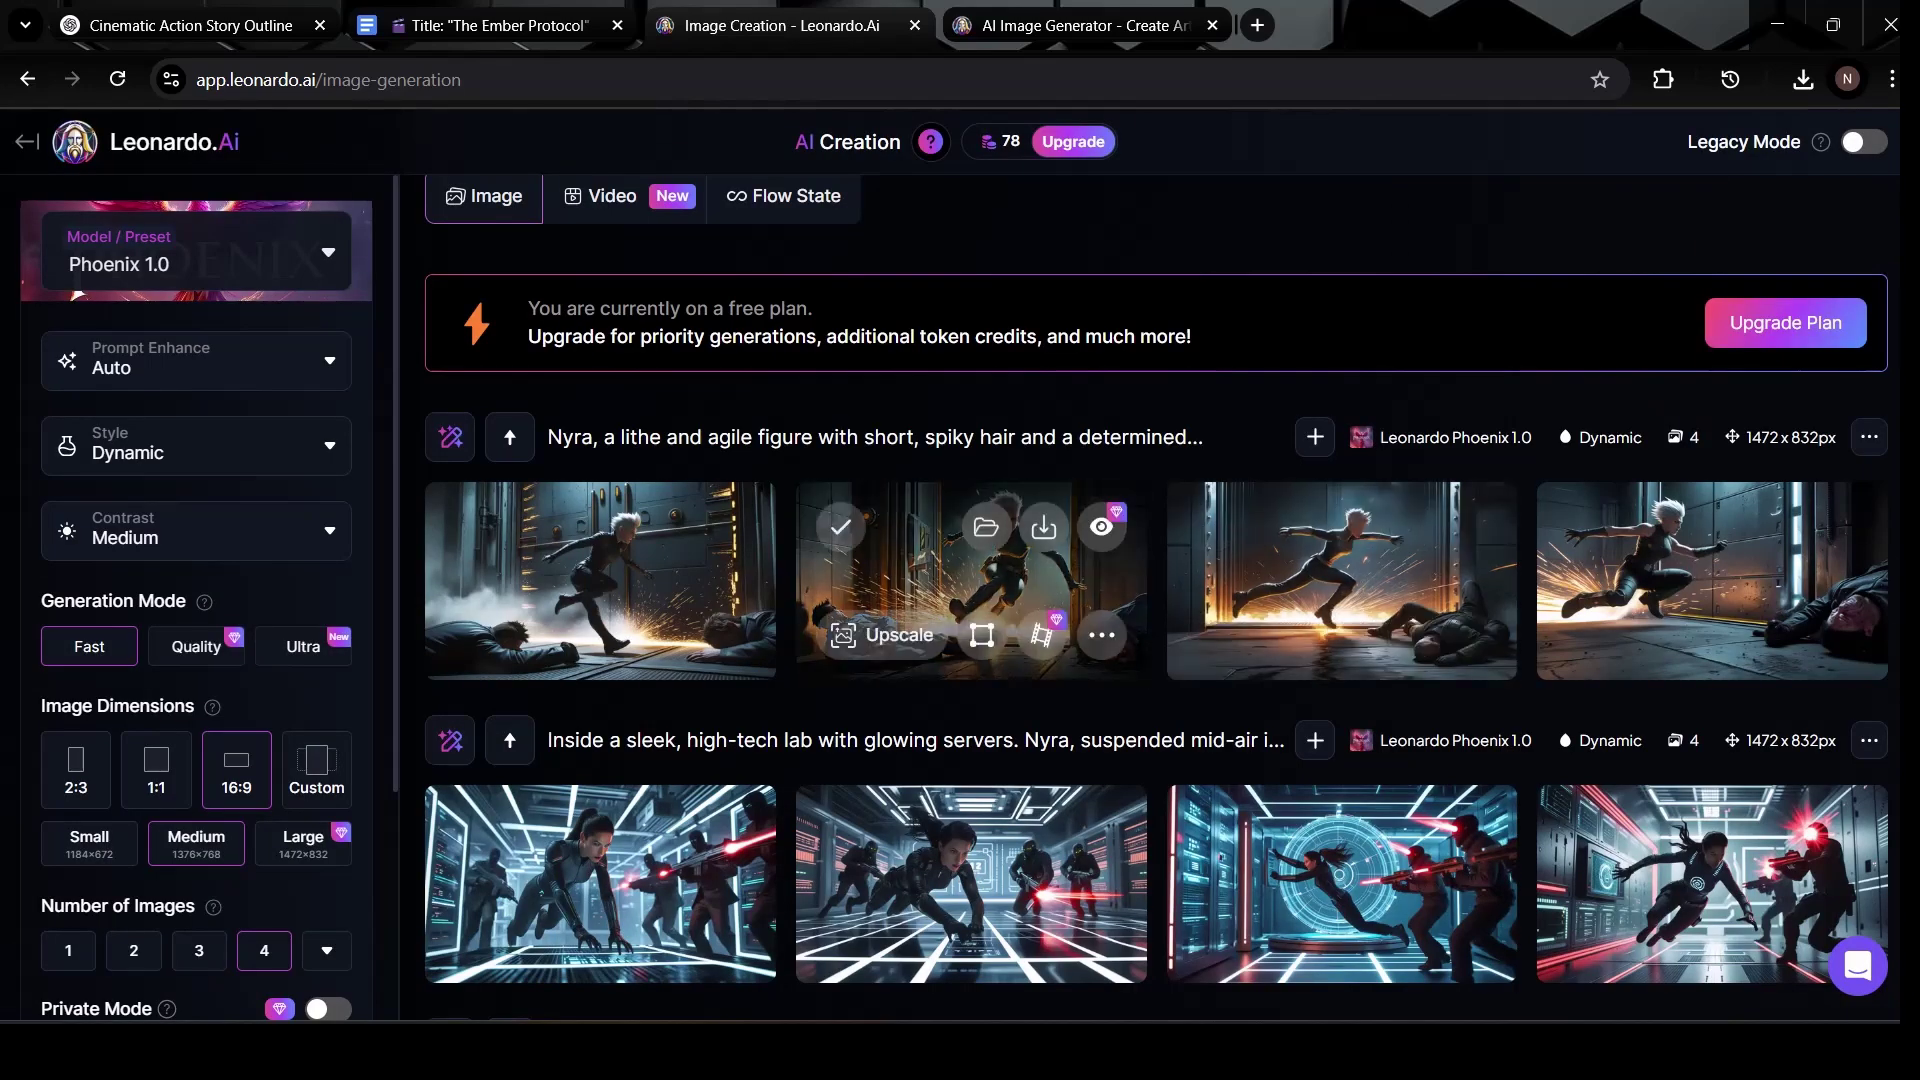
pyautogui.click(971, 580)
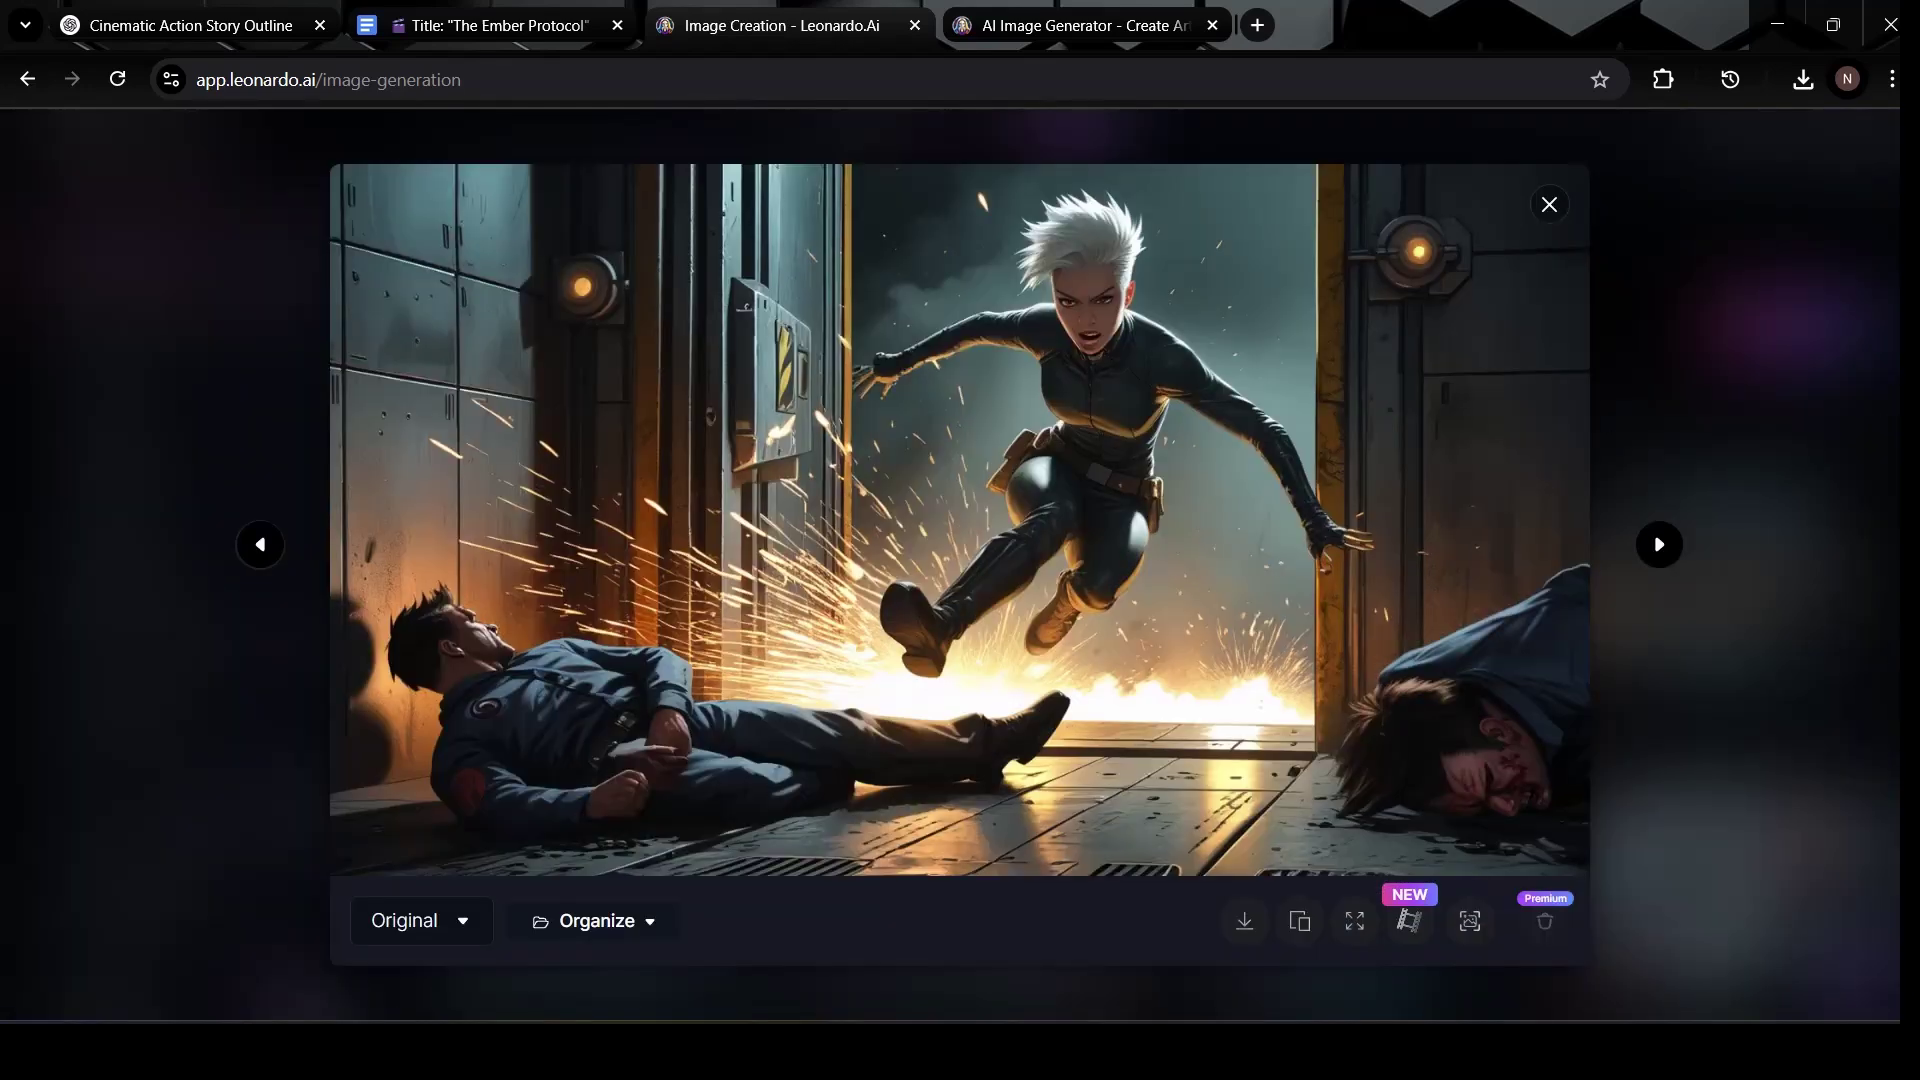
pyautogui.press('Escape')
# - Generate four more images from the same Scene 3 prompt and view results from the new set enlarged
pyautogui.scroll(3, 1709, 580)
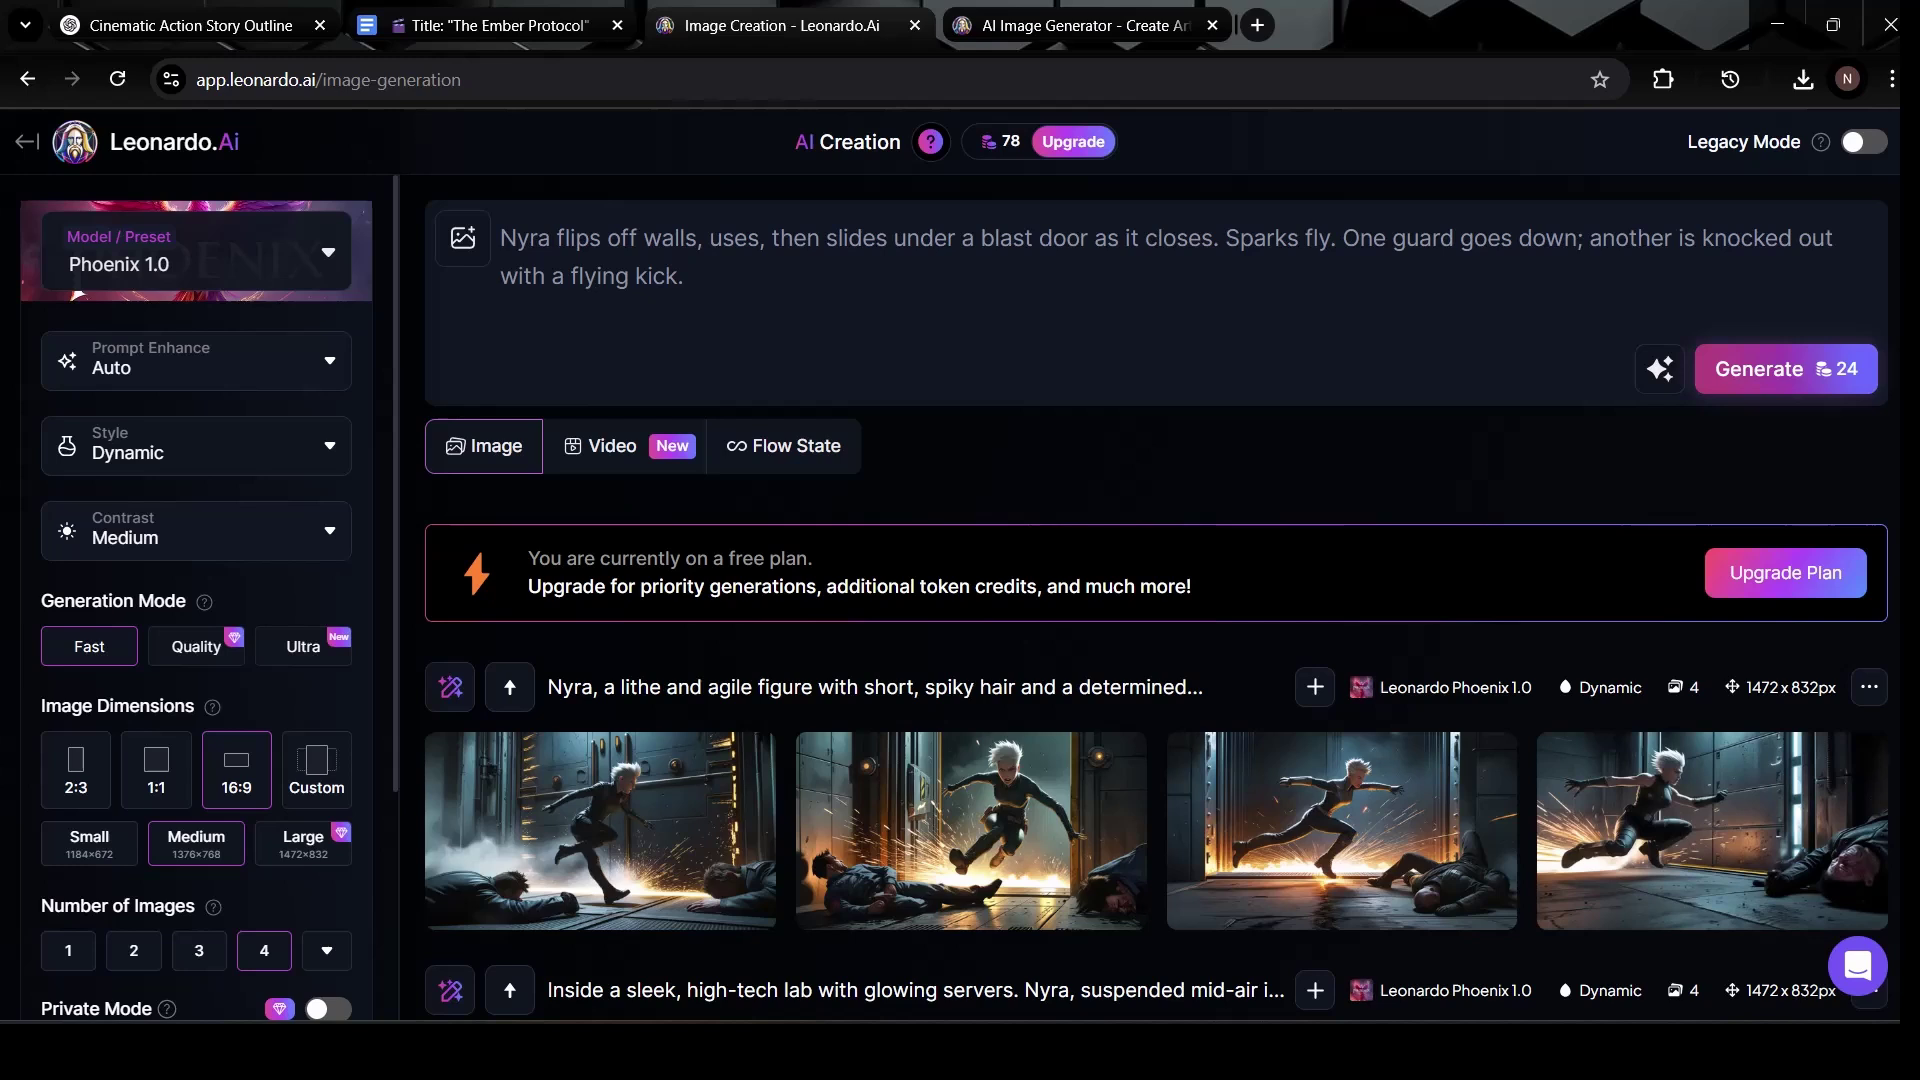
pyautogui.click(1785, 369)
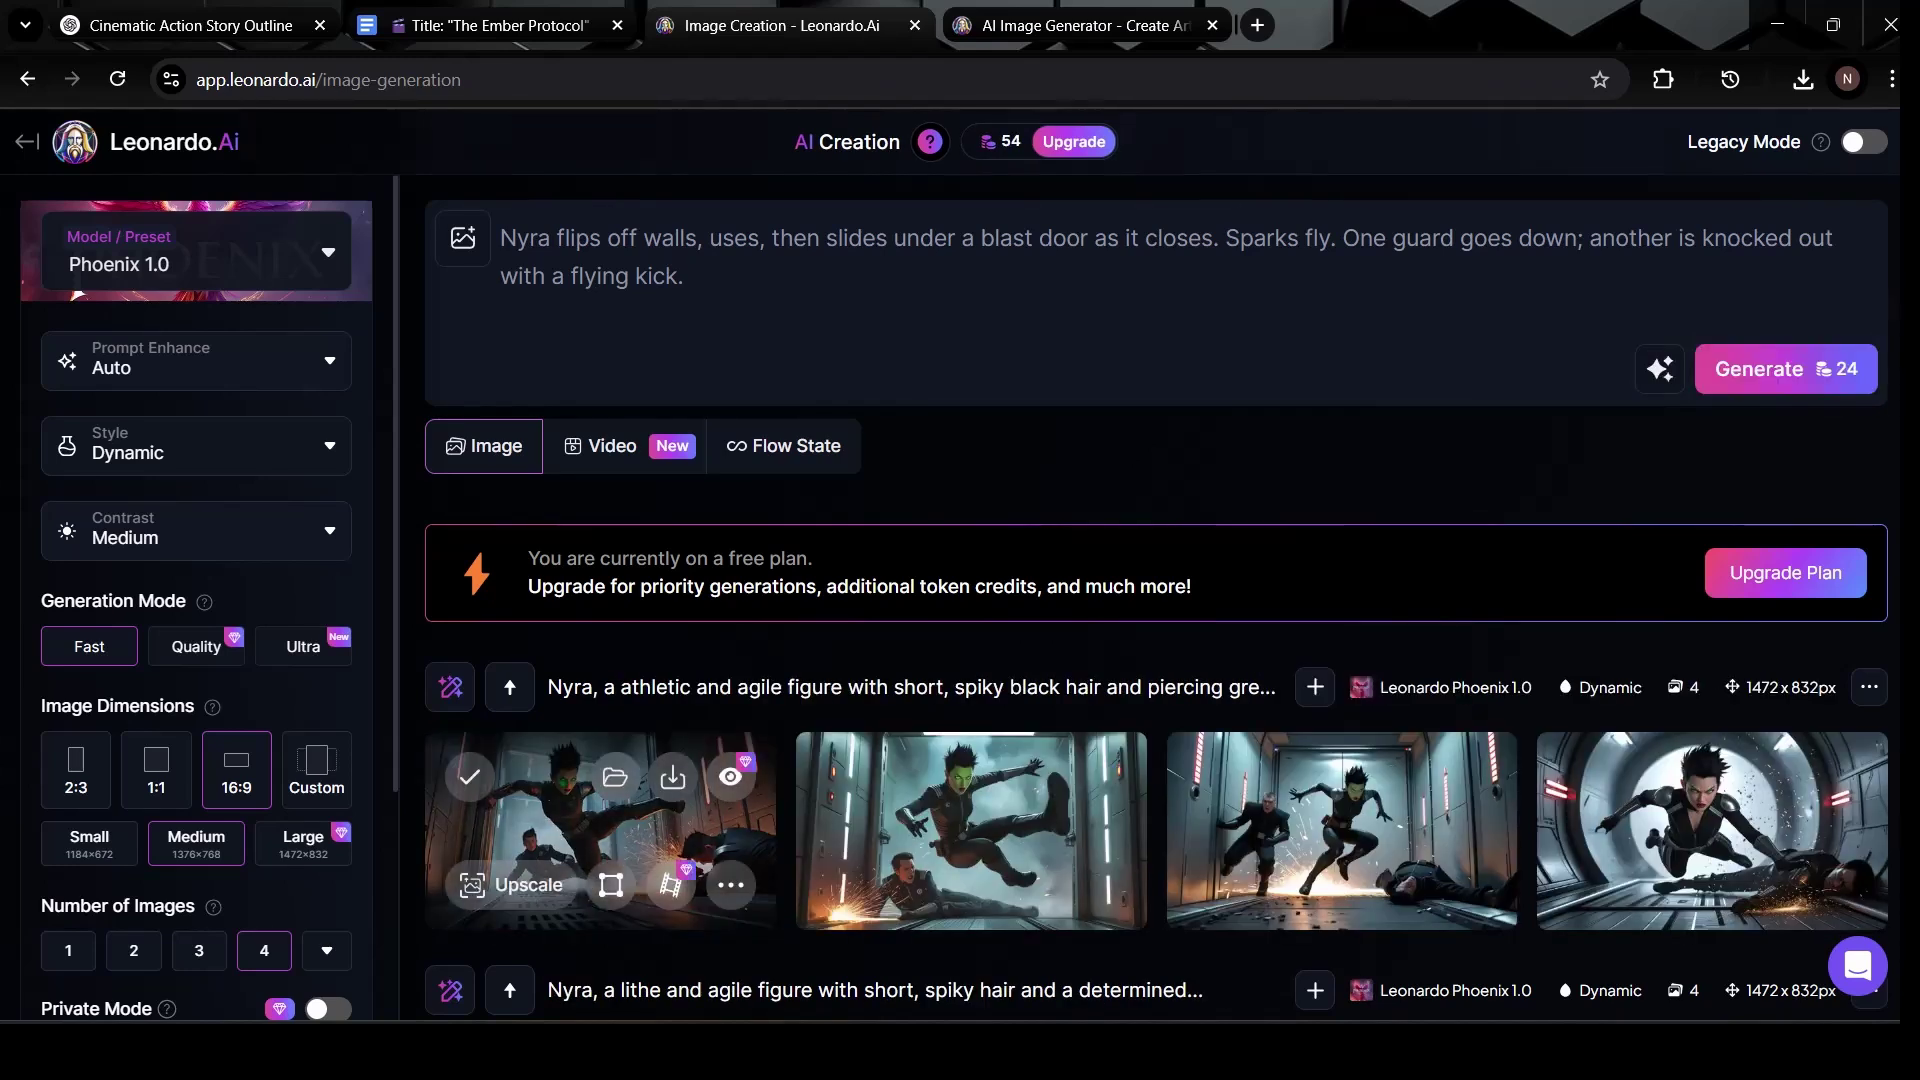
pyautogui.click(600, 830)
pyautogui.click(1772, 570)
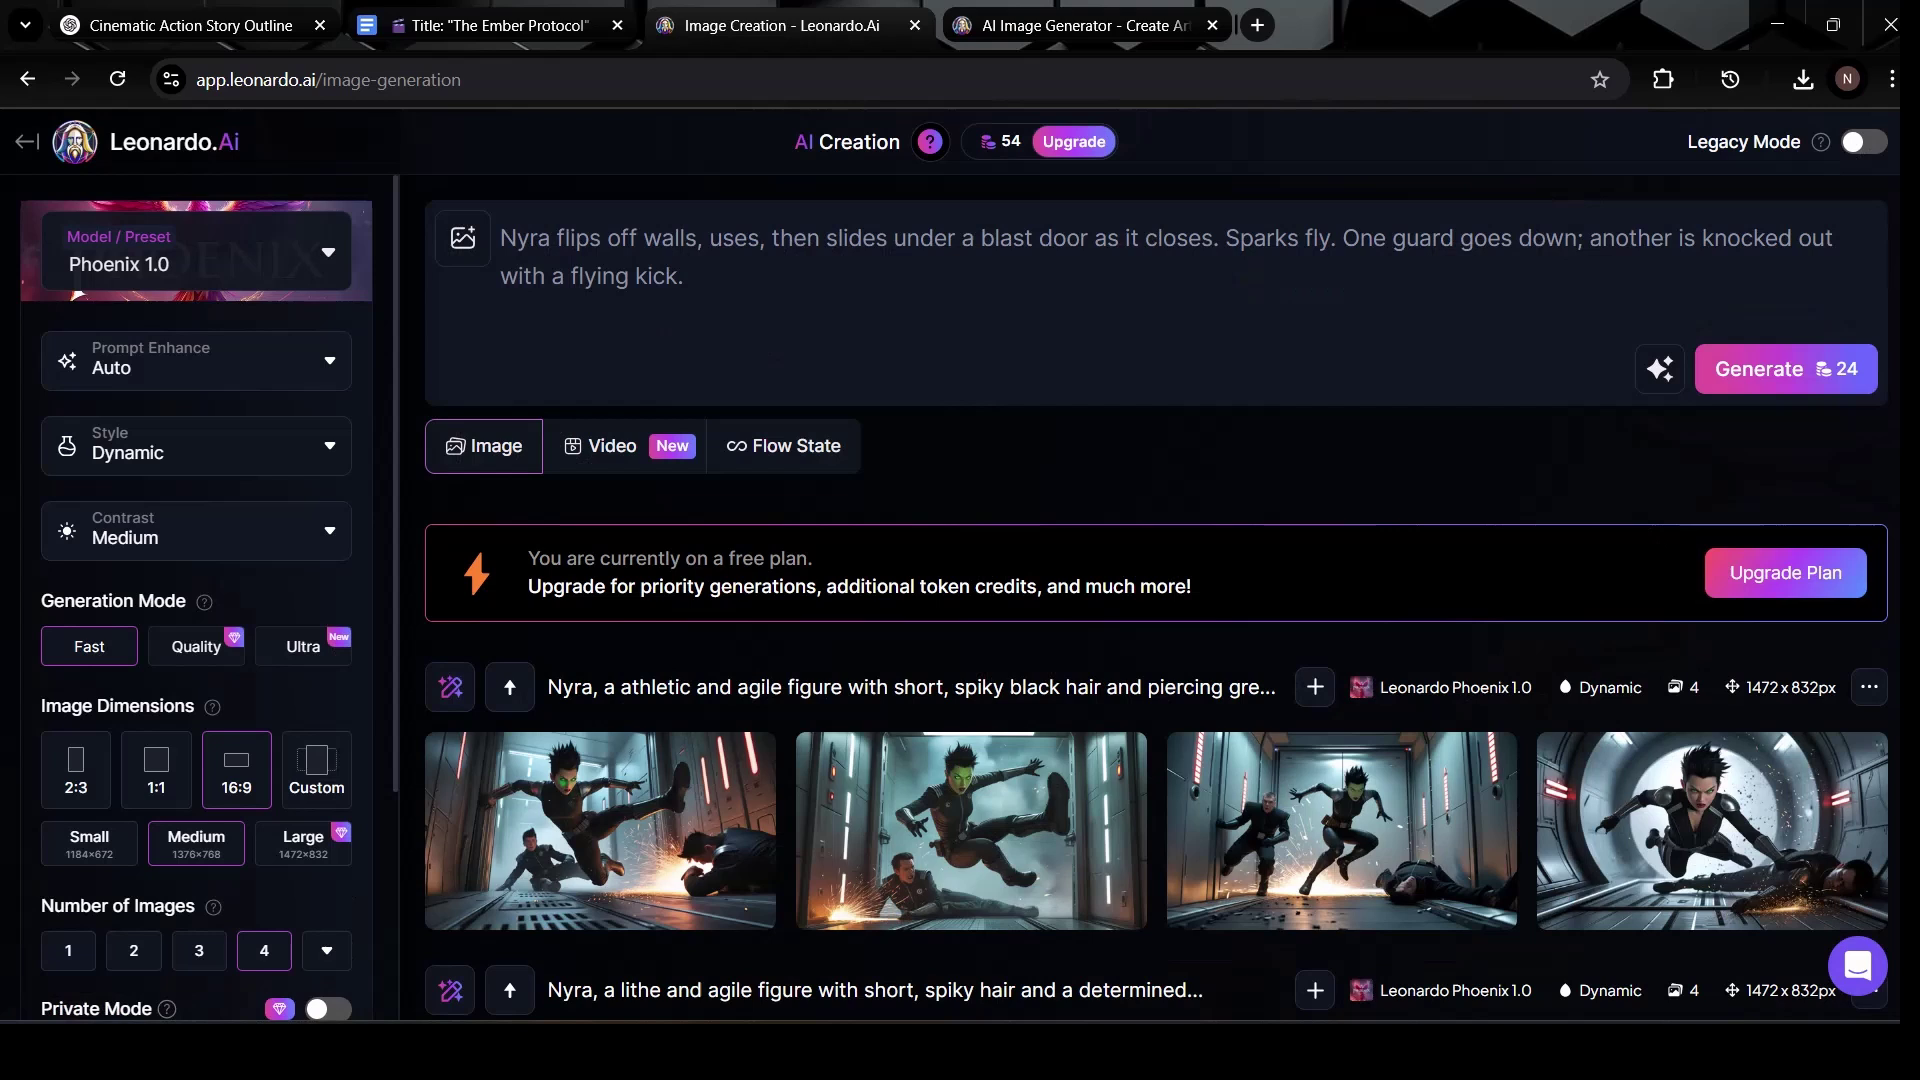
pyautogui.click(1320, 825)
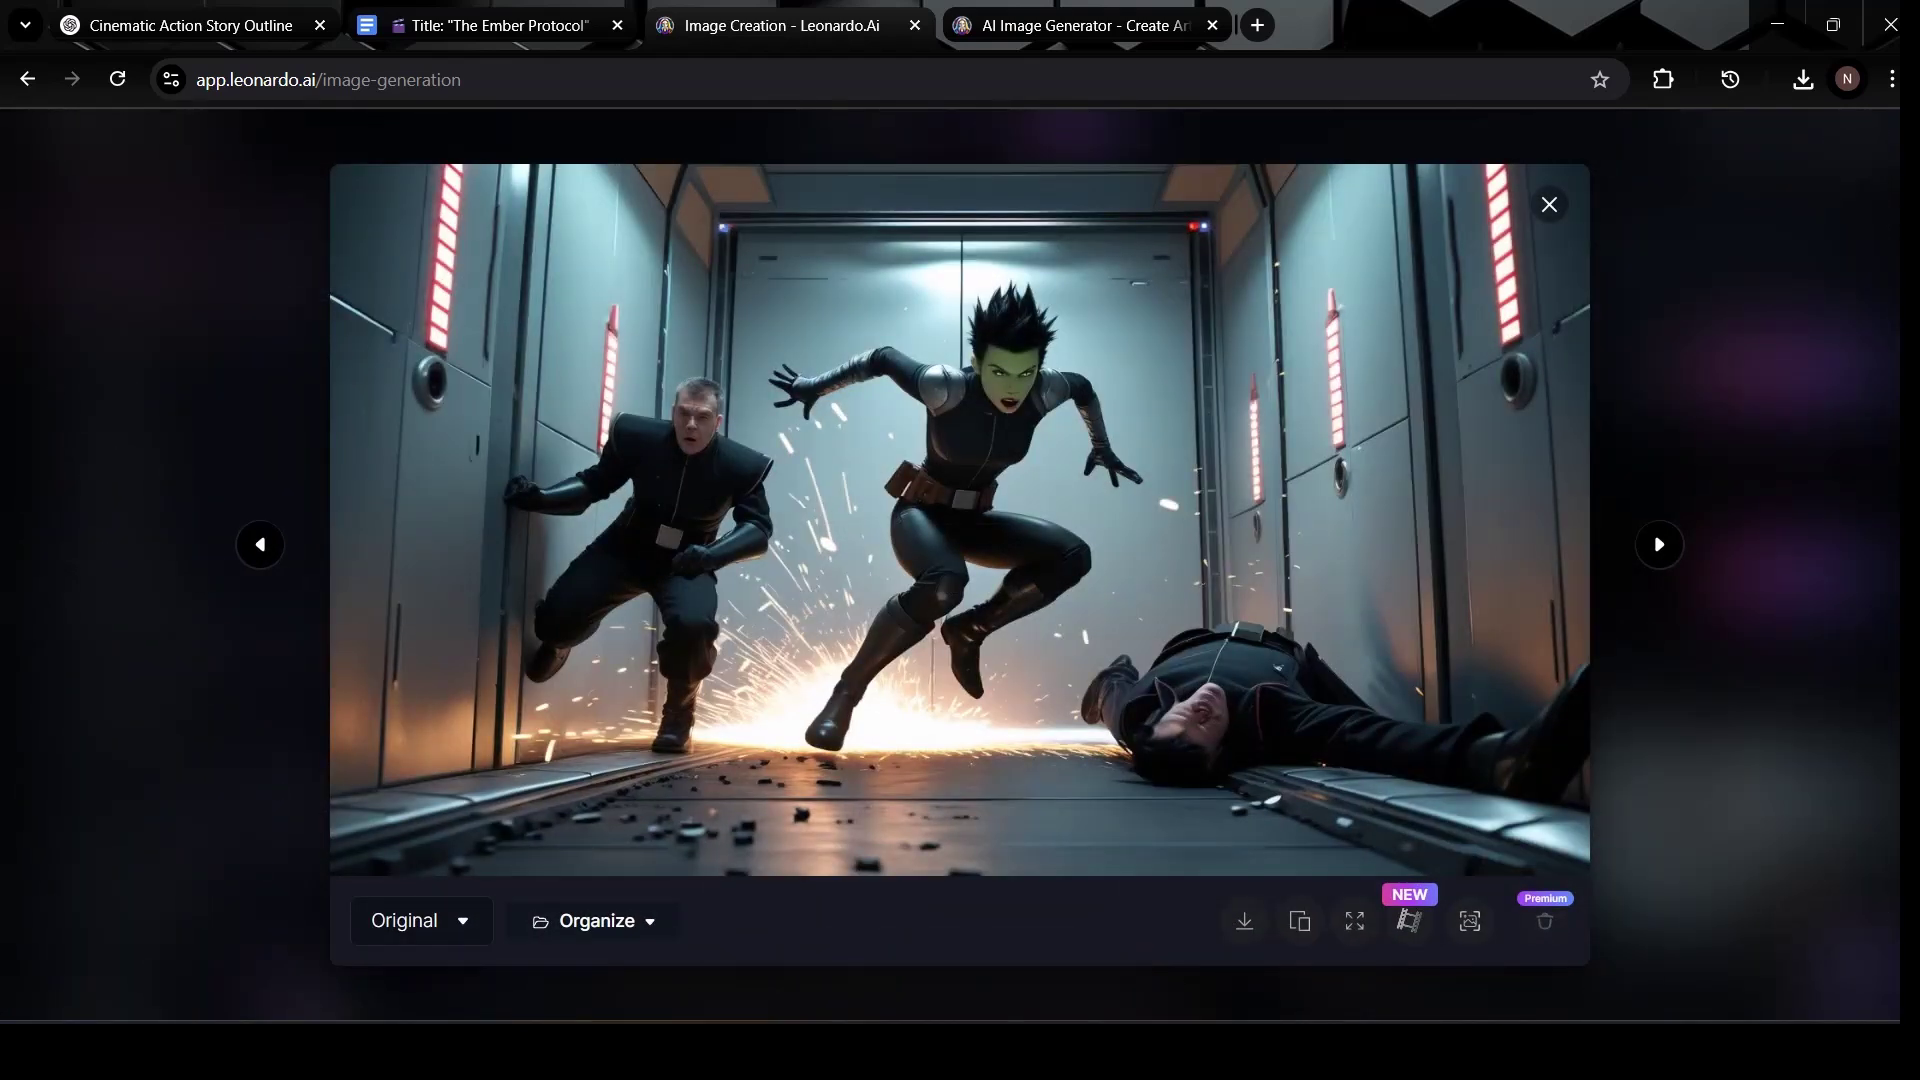
pyautogui.press('Escape')
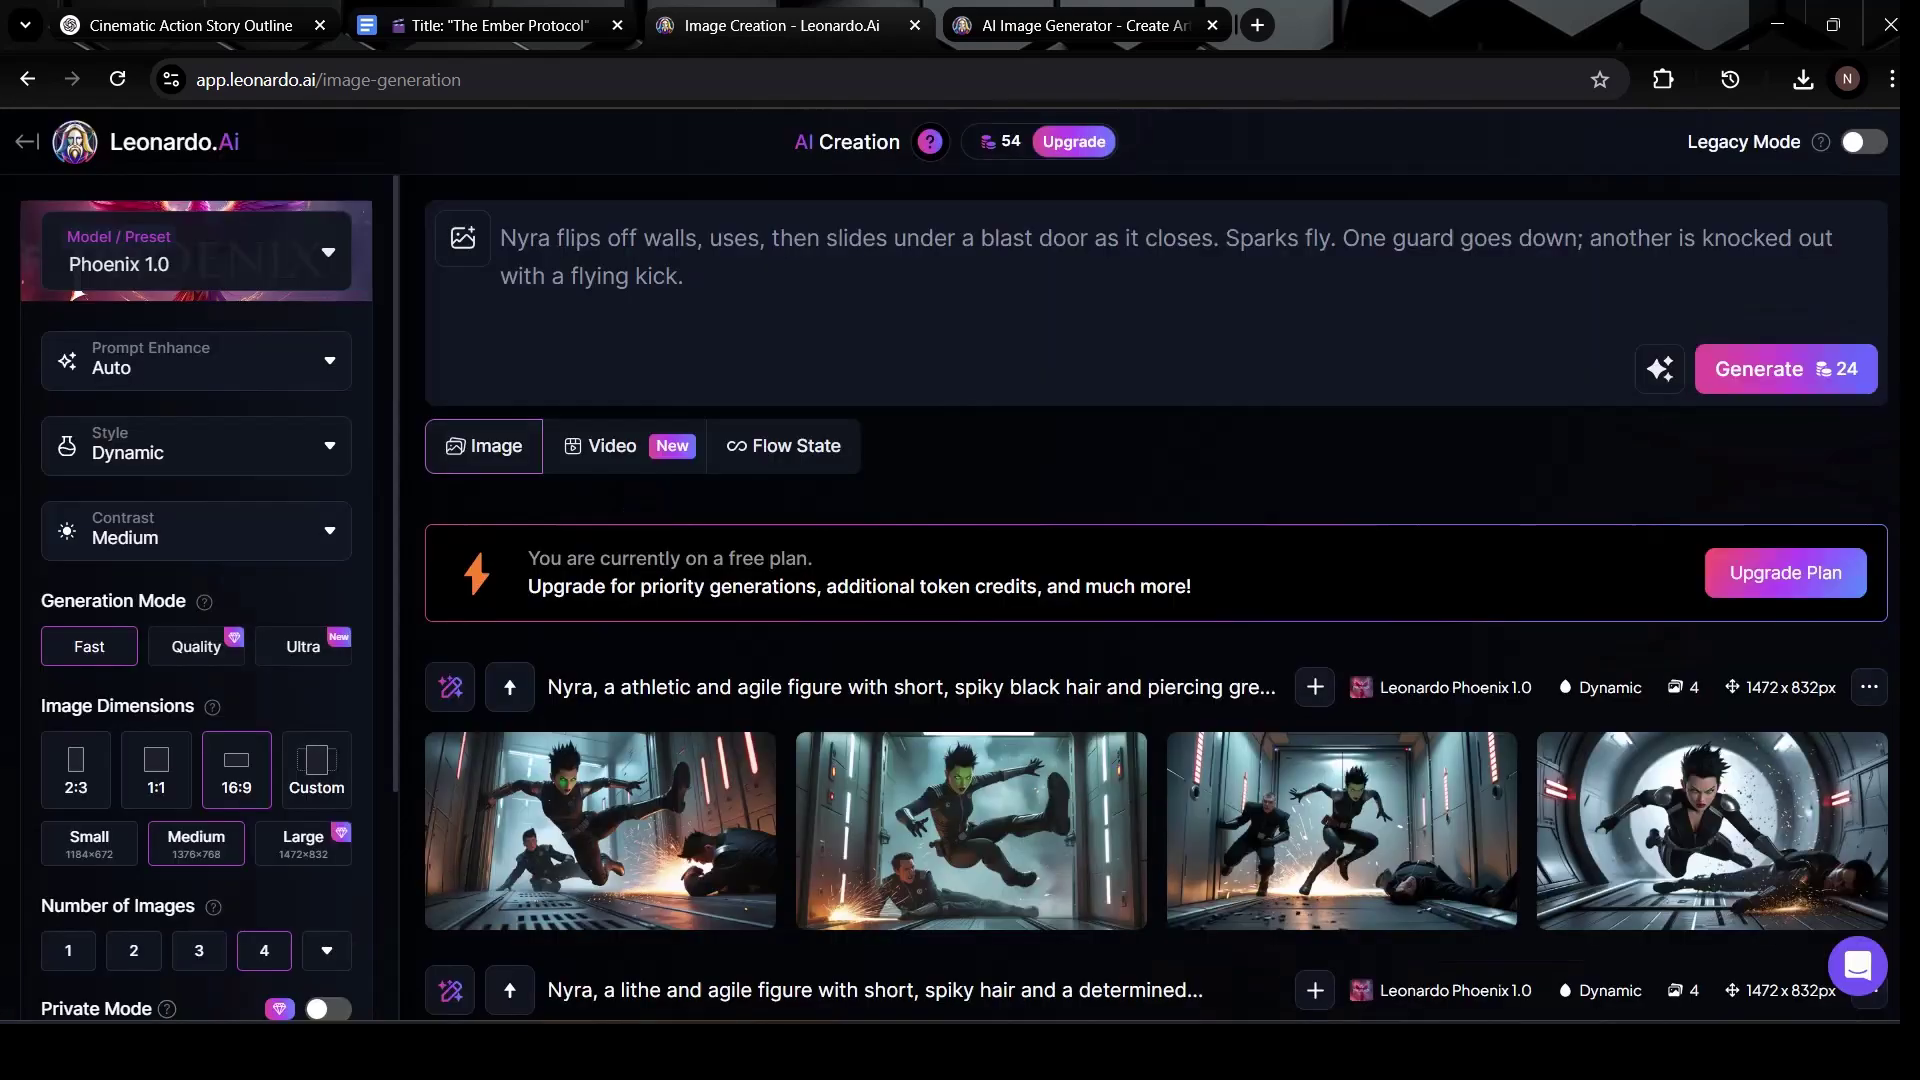
# - Download the third image of the newest Scene 3 set
pyautogui.scroll(-3, 1000, 720)
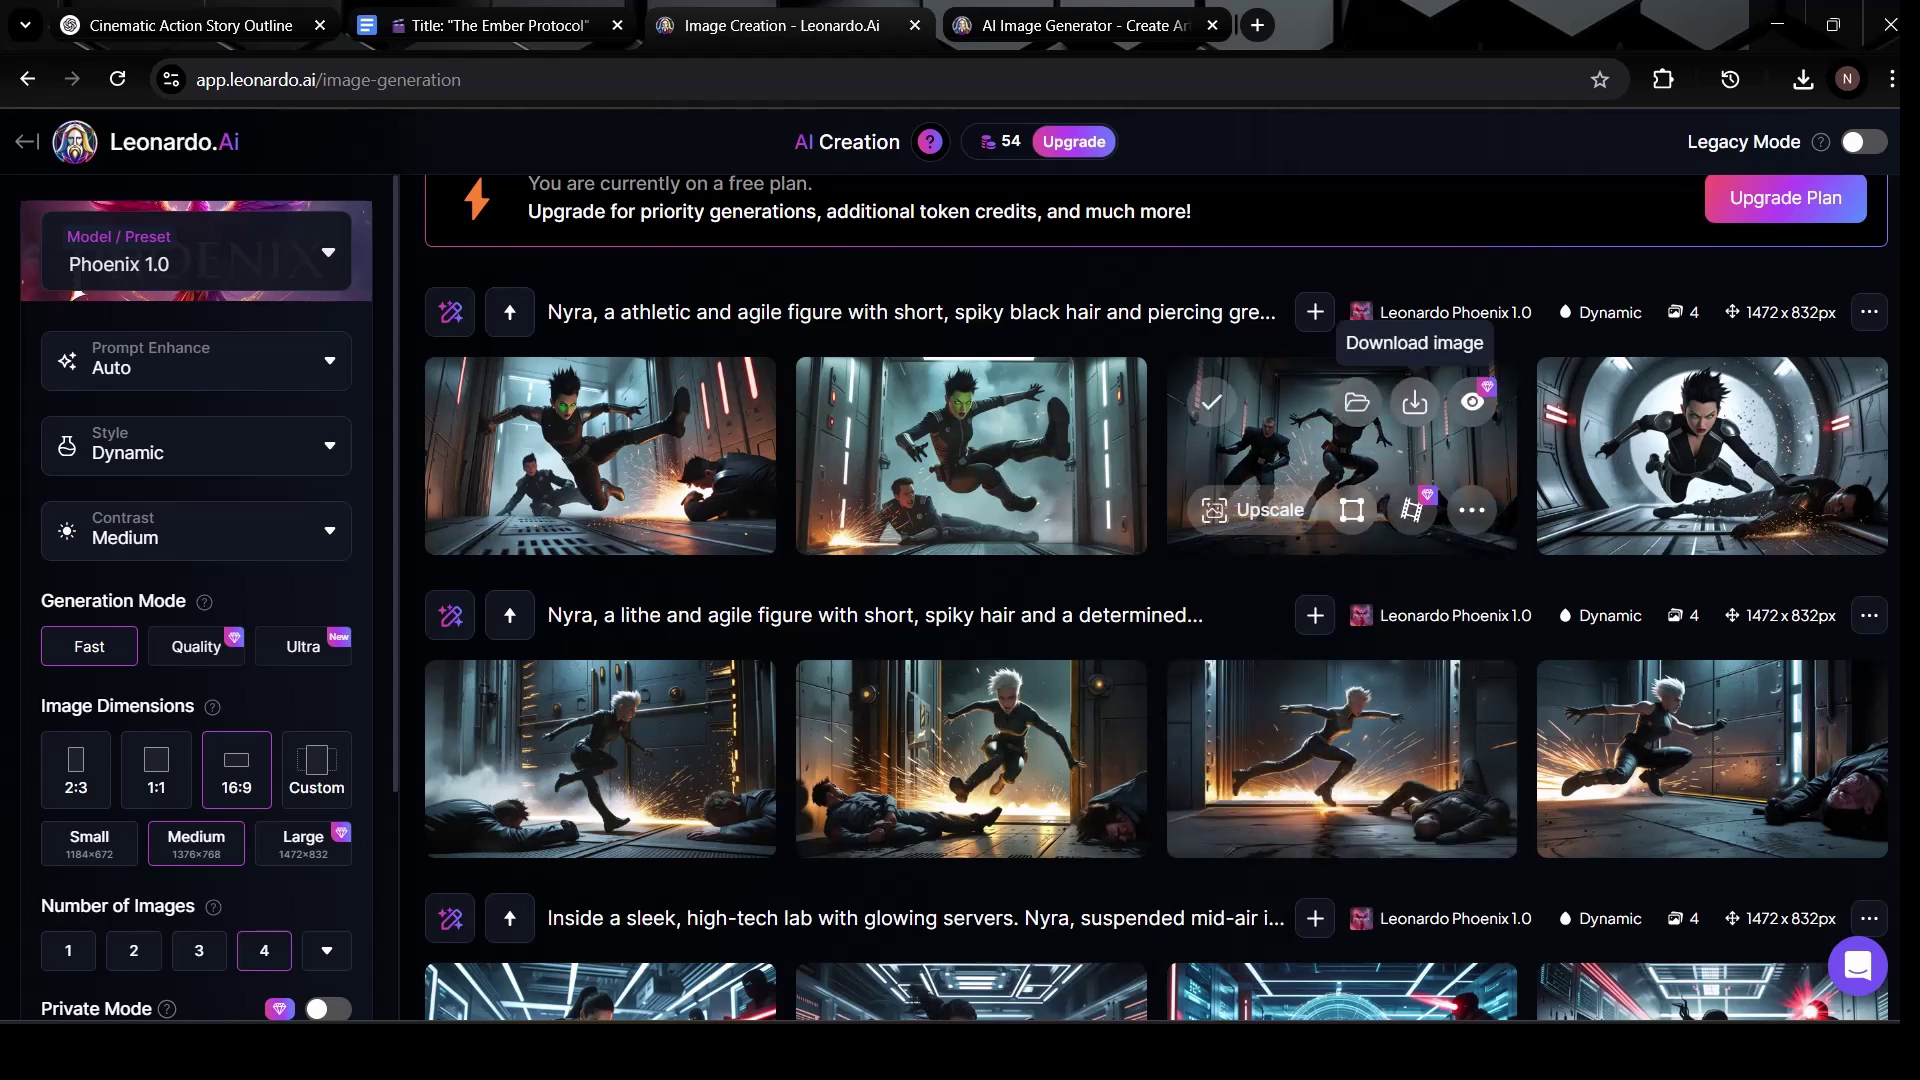
pyautogui.click(1413, 402)
pyautogui.scroll(2, 1340, 450)
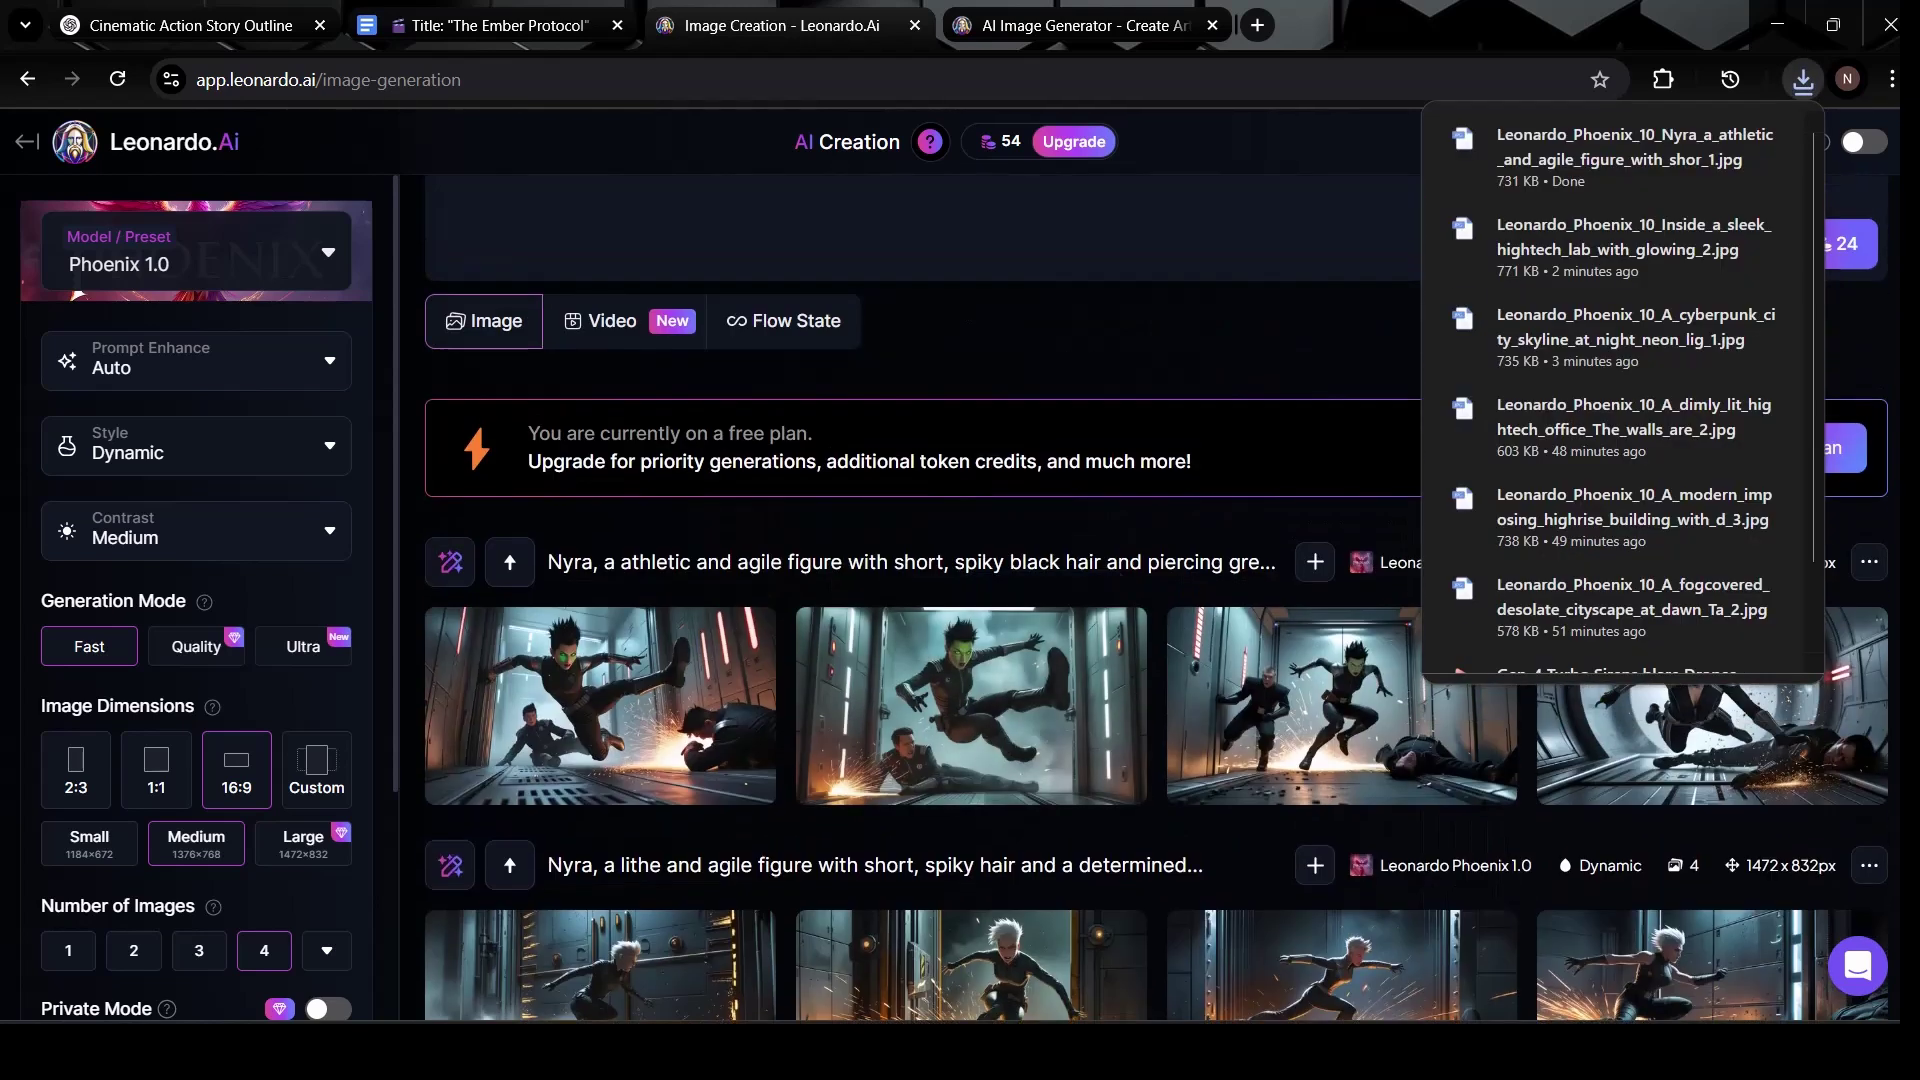
pyautogui.scroll(1, 1156, 600)
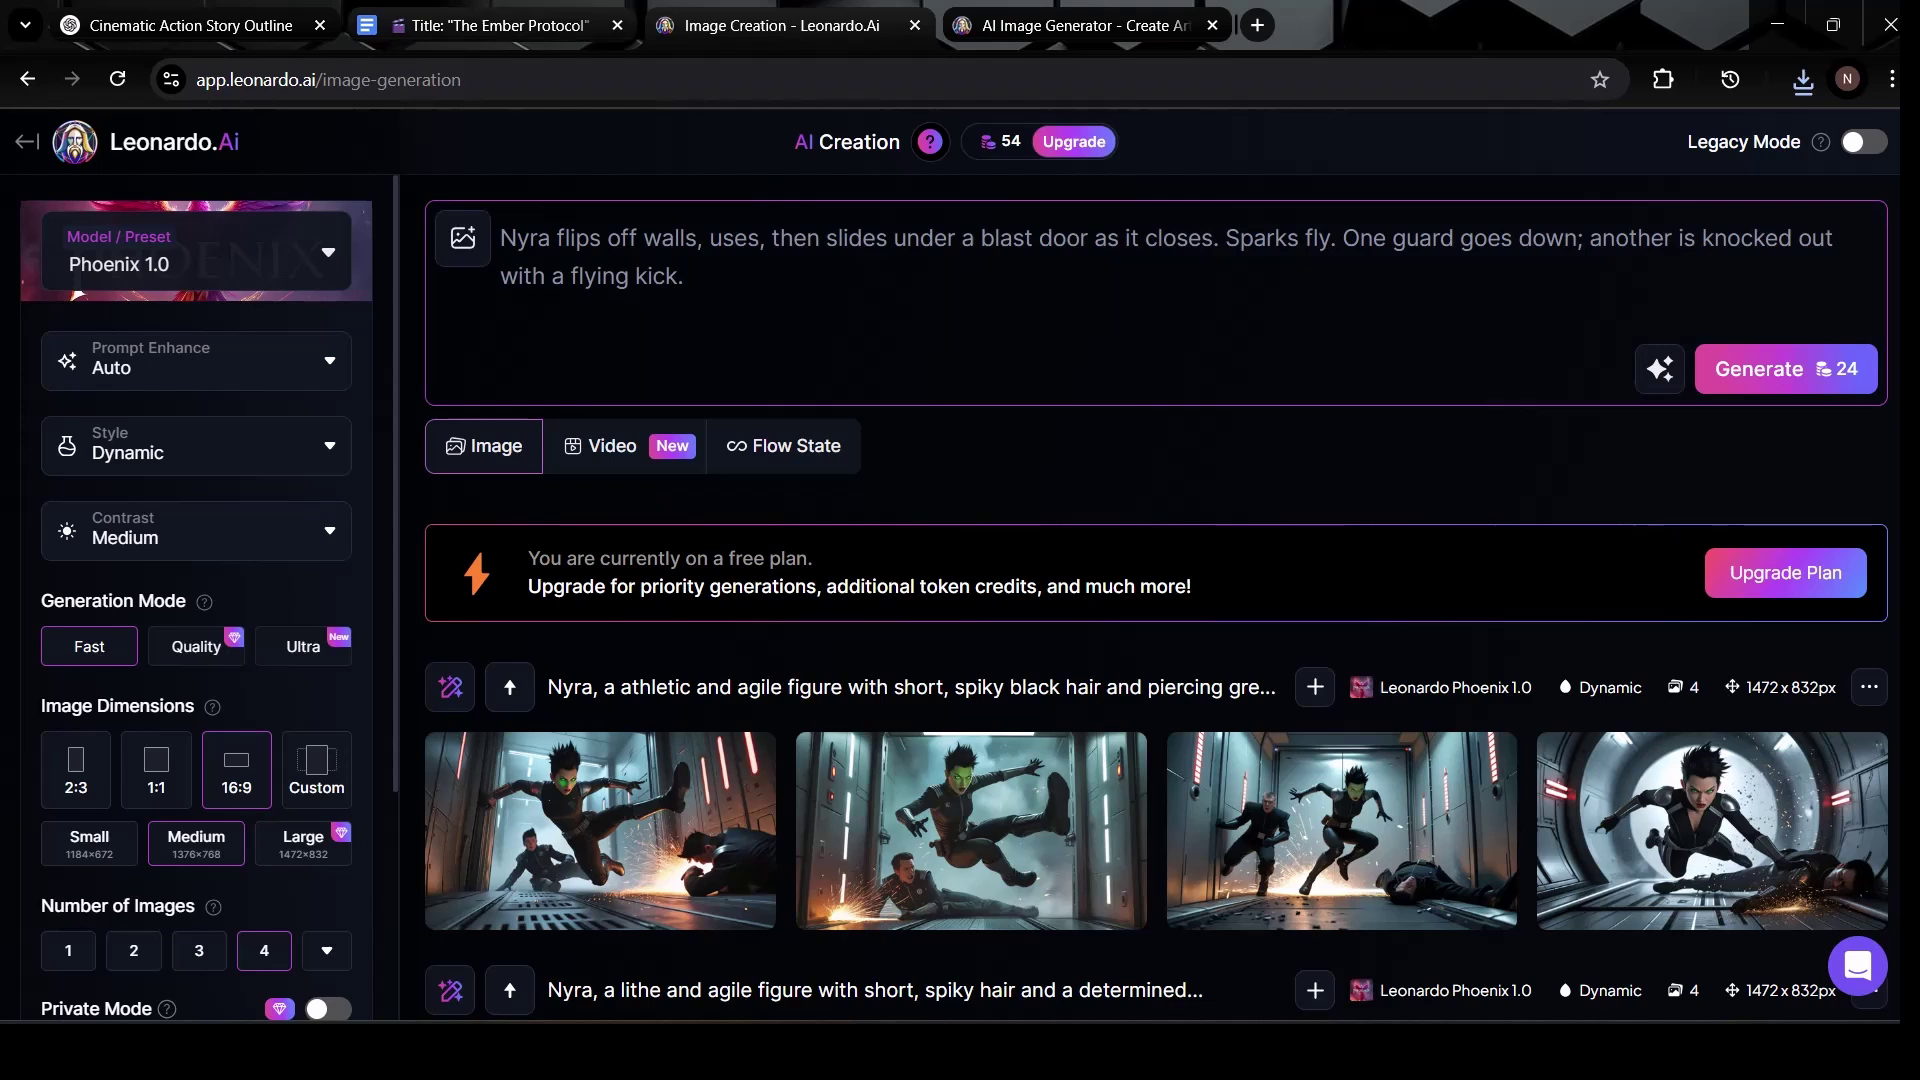
# - Copy the Scene 4 visual prompt from the story document into Leonardo.Ai and generate its images with the Flux Schnell model
pyautogui.click(490, 26)
pyautogui.click(240, 745)
pyautogui.moveTo(548, 497); pyautogui.dragTo(1157, 545)
pyautogui.rightClick(1158, 544)
pyautogui.click(1225, 428)
pyautogui.hotkey('ctrl', '4')
pyautogui.click(196, 252)
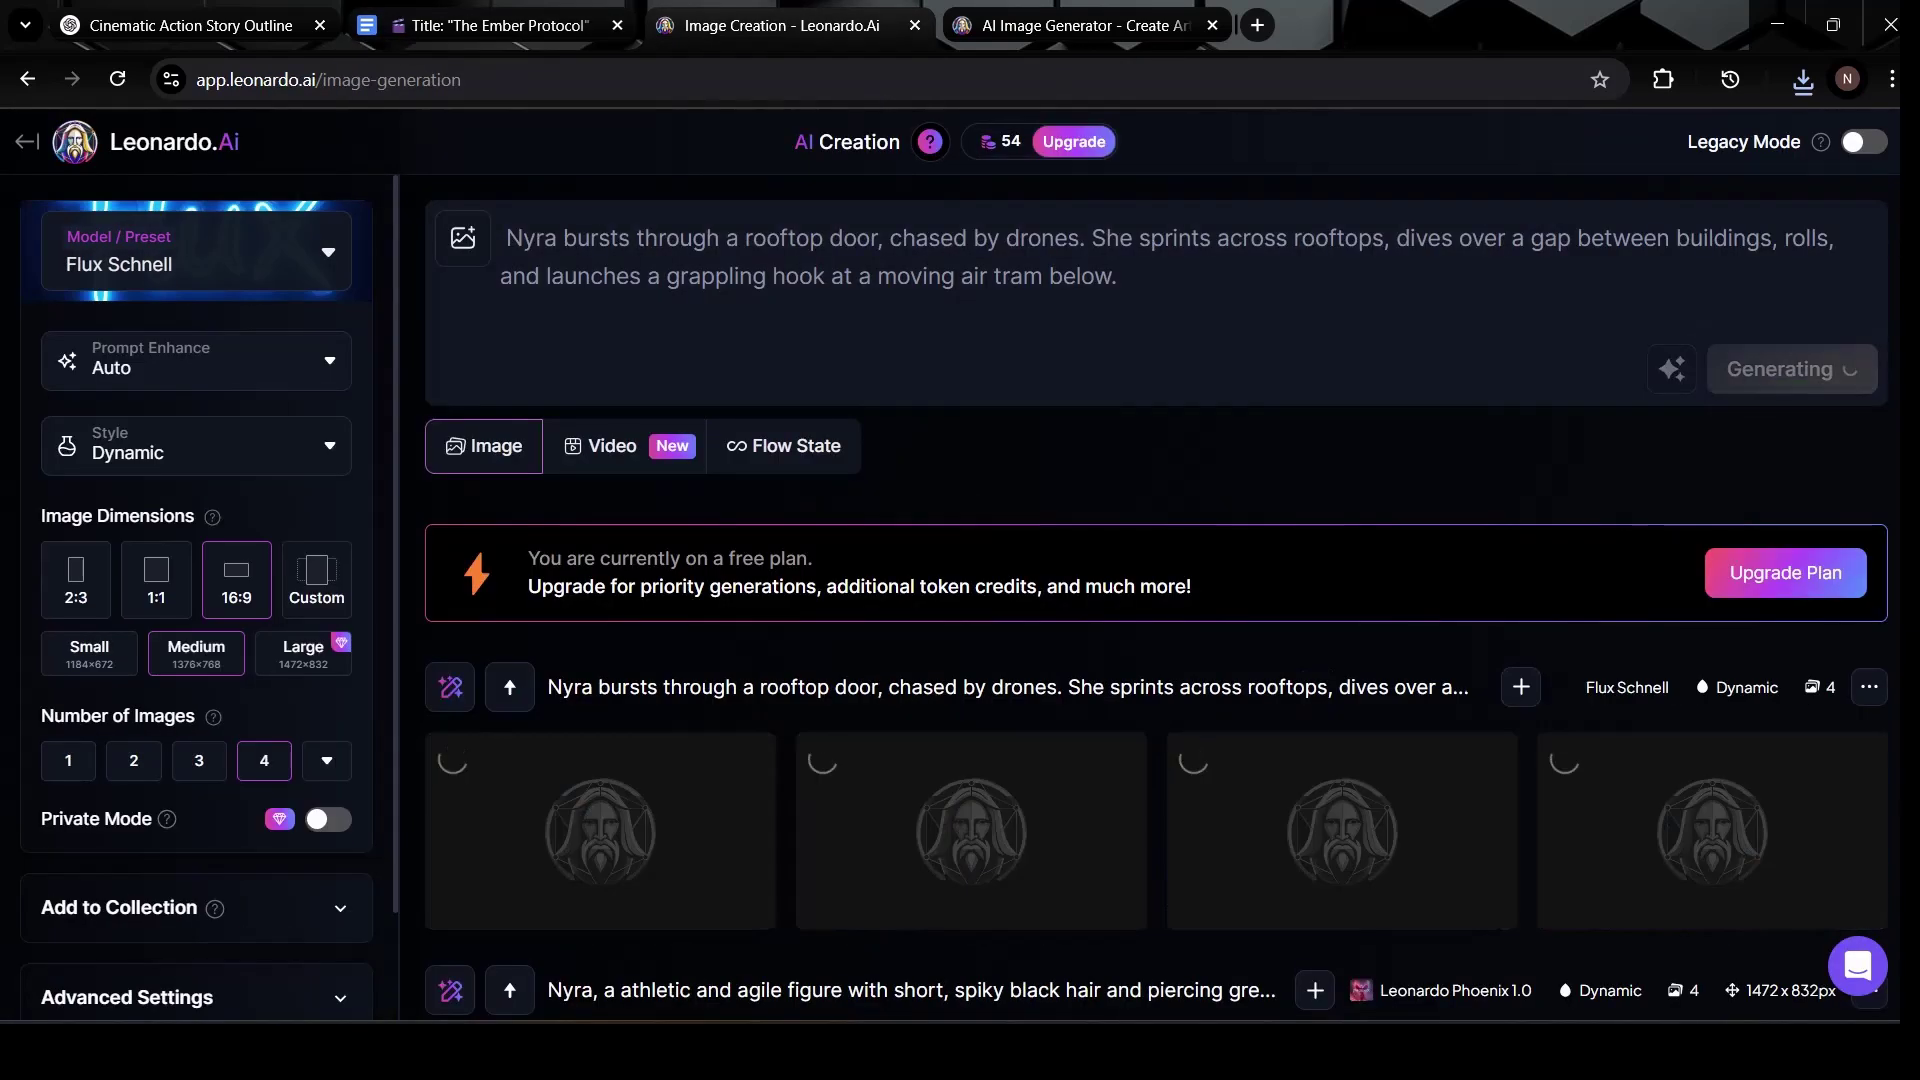
# - View the first and fourth Scene 4 images enlarged, download the fourth, and return to the story document
pyautogui.click(600, 820)
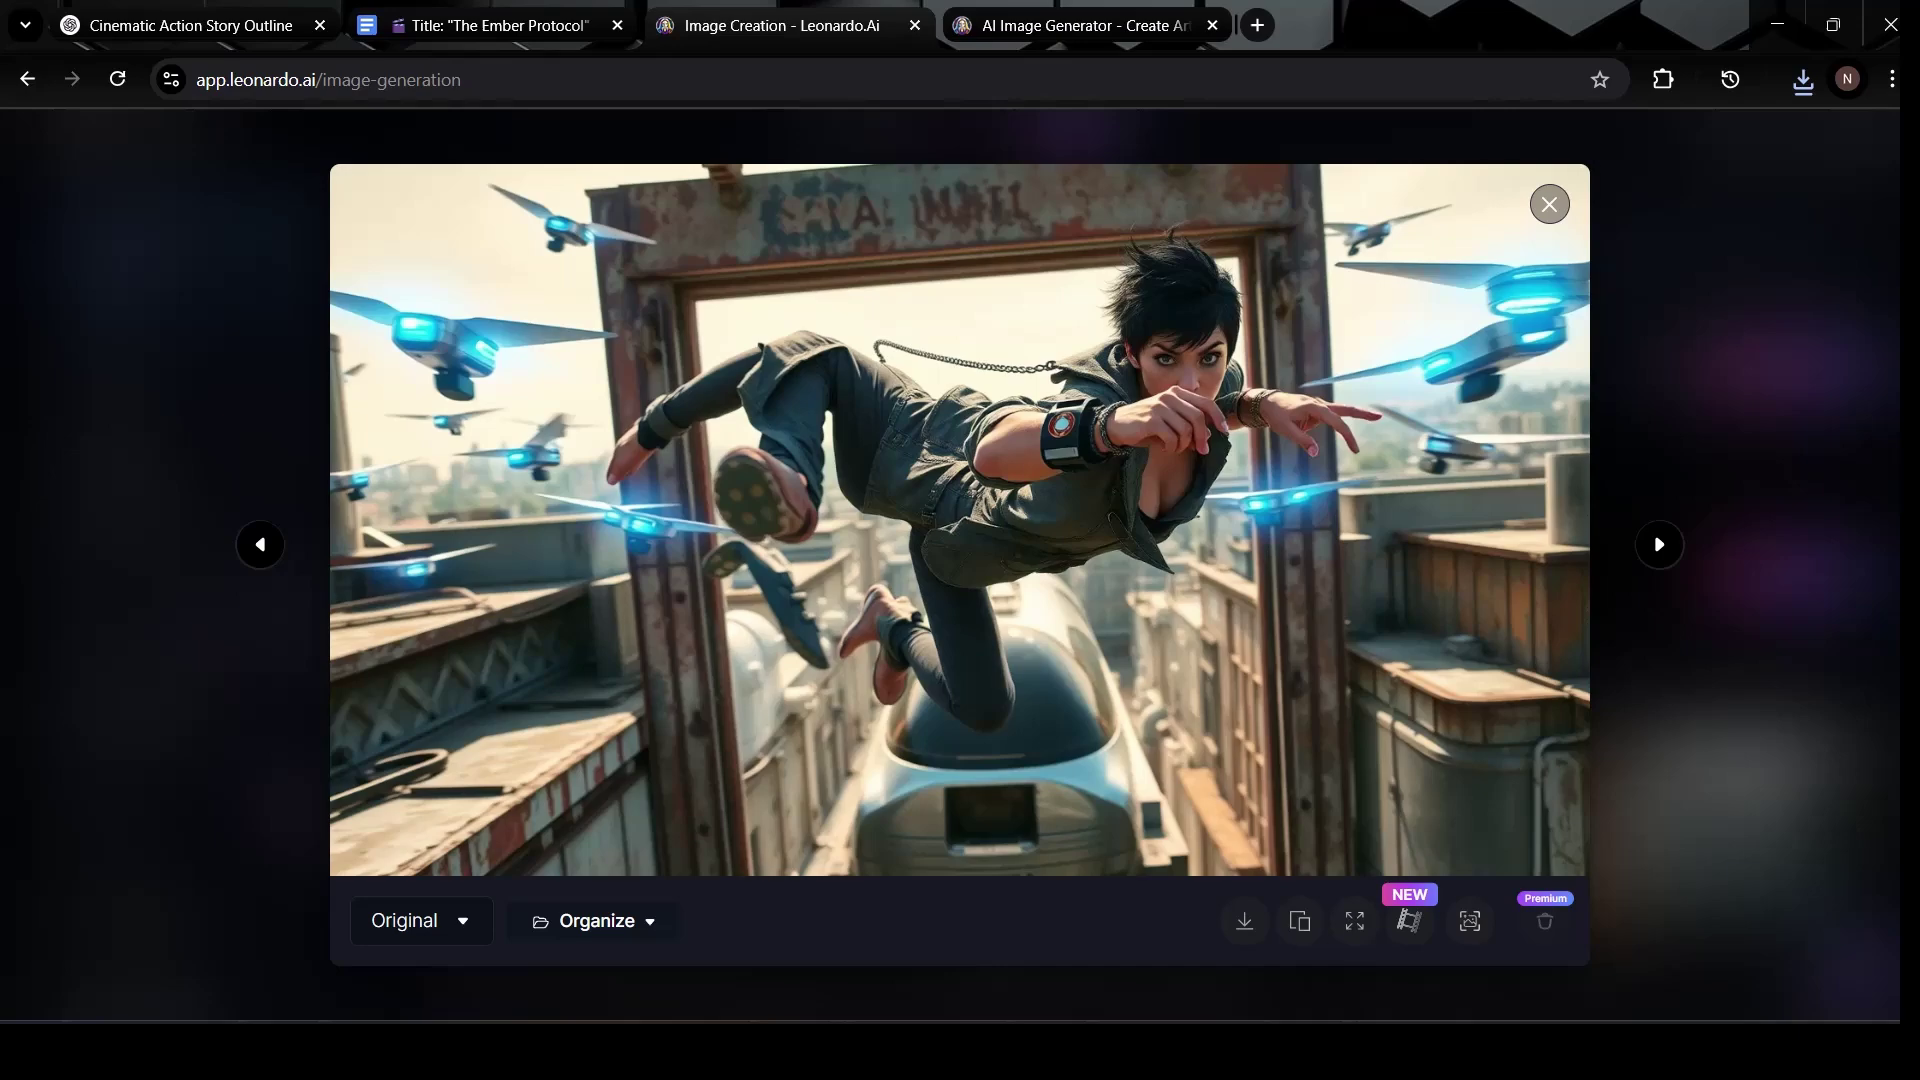
pyautogui.click(1547, 202)
pyautogui.click(1712, 830)
pyautogui.click(1548, 202)
pyautogui.click(1783, 777)
pyautogui.click(490, 26)
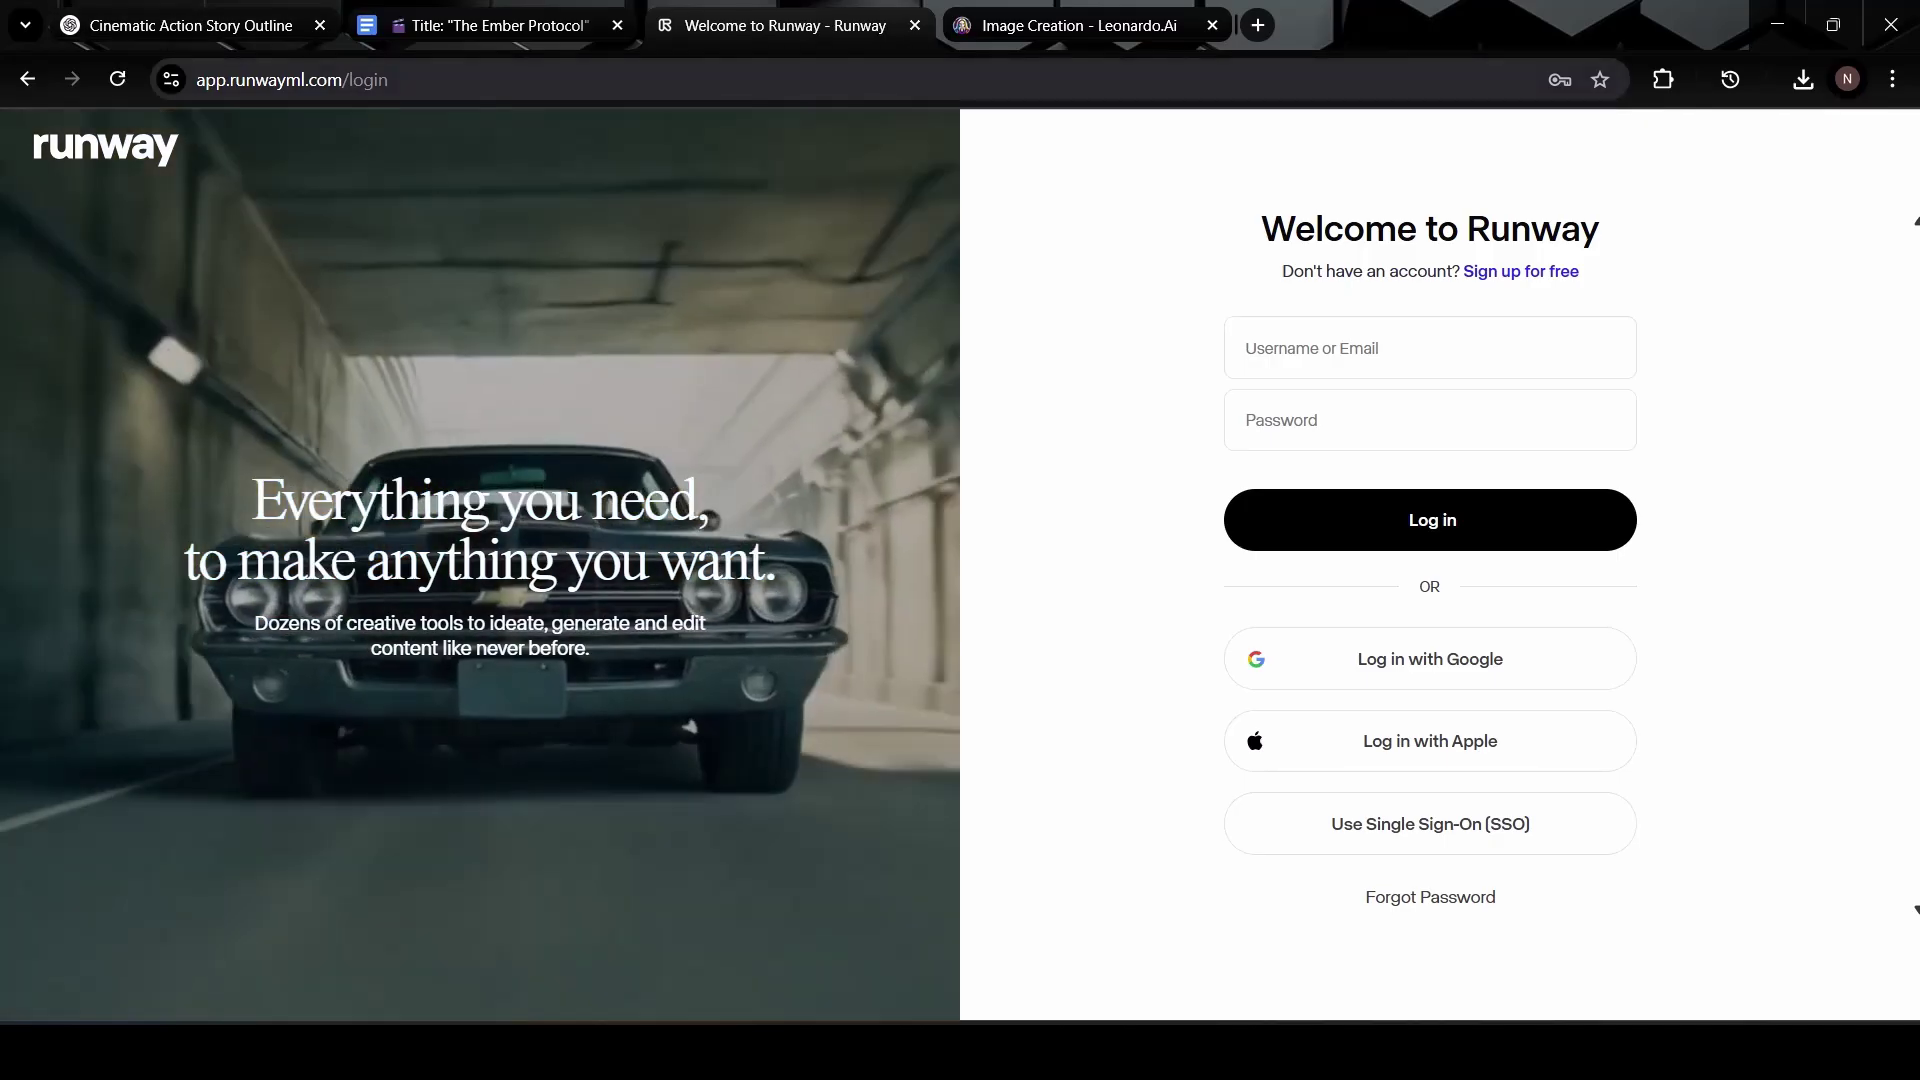
# - Log in to Runway with a Google account, accept the welcome notice and dismiss the Standard plan upgrade offer
pyautogui.hotkey('ctrl', 'l')
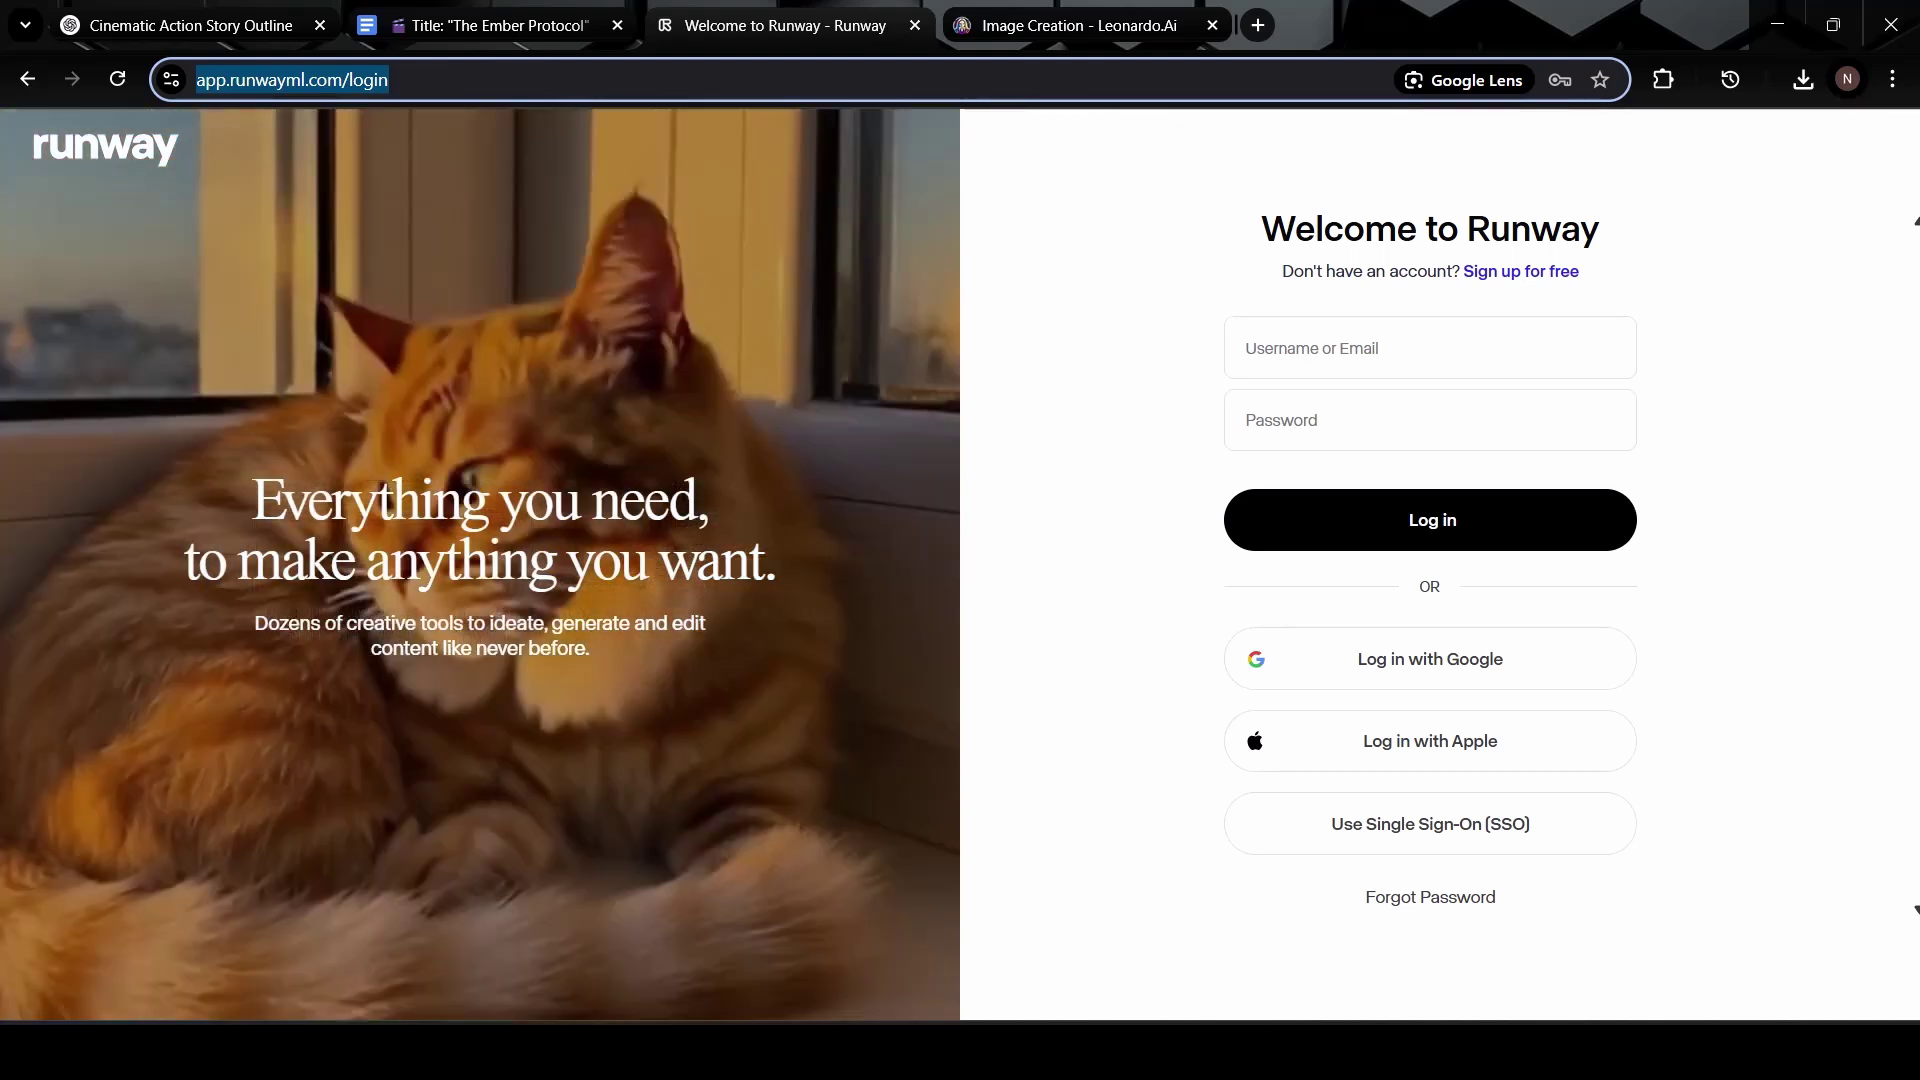
pyautogui.click(1429, 659)
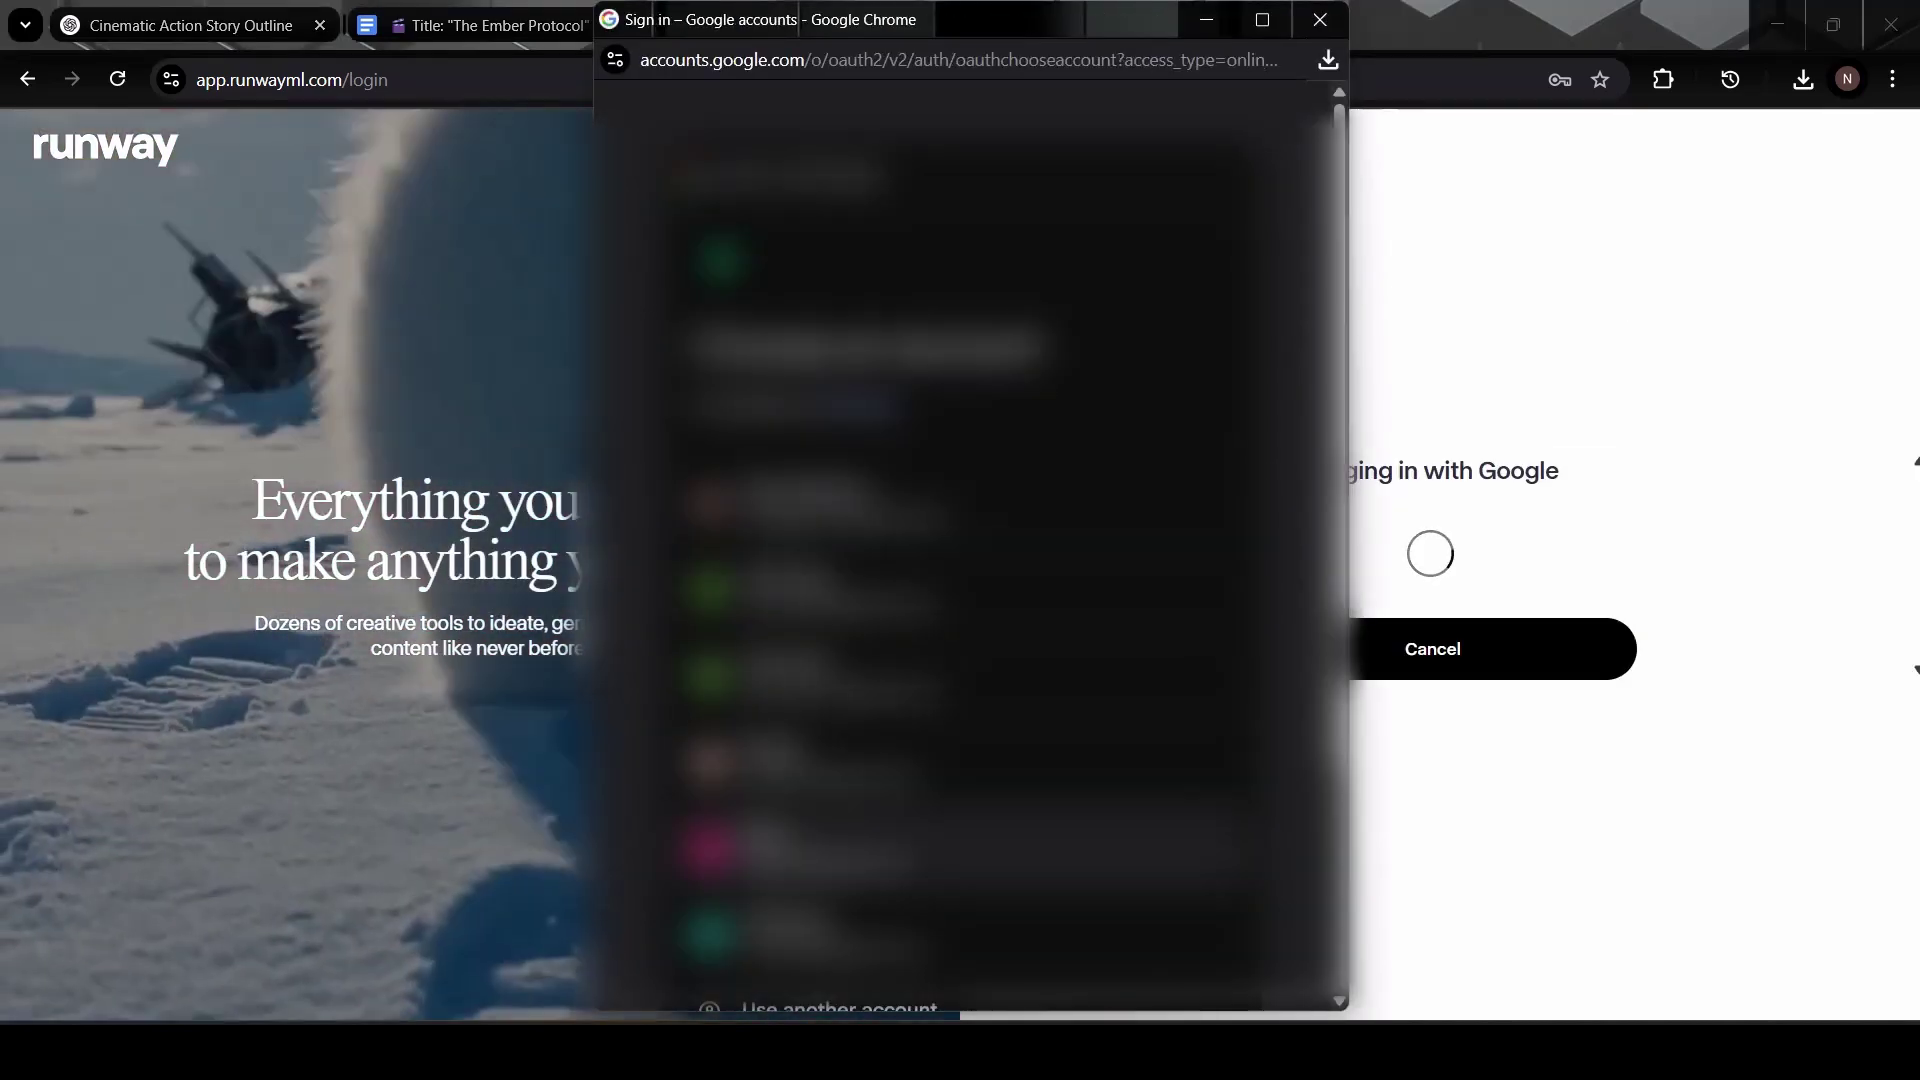
pyautogui.click(1000, 850)
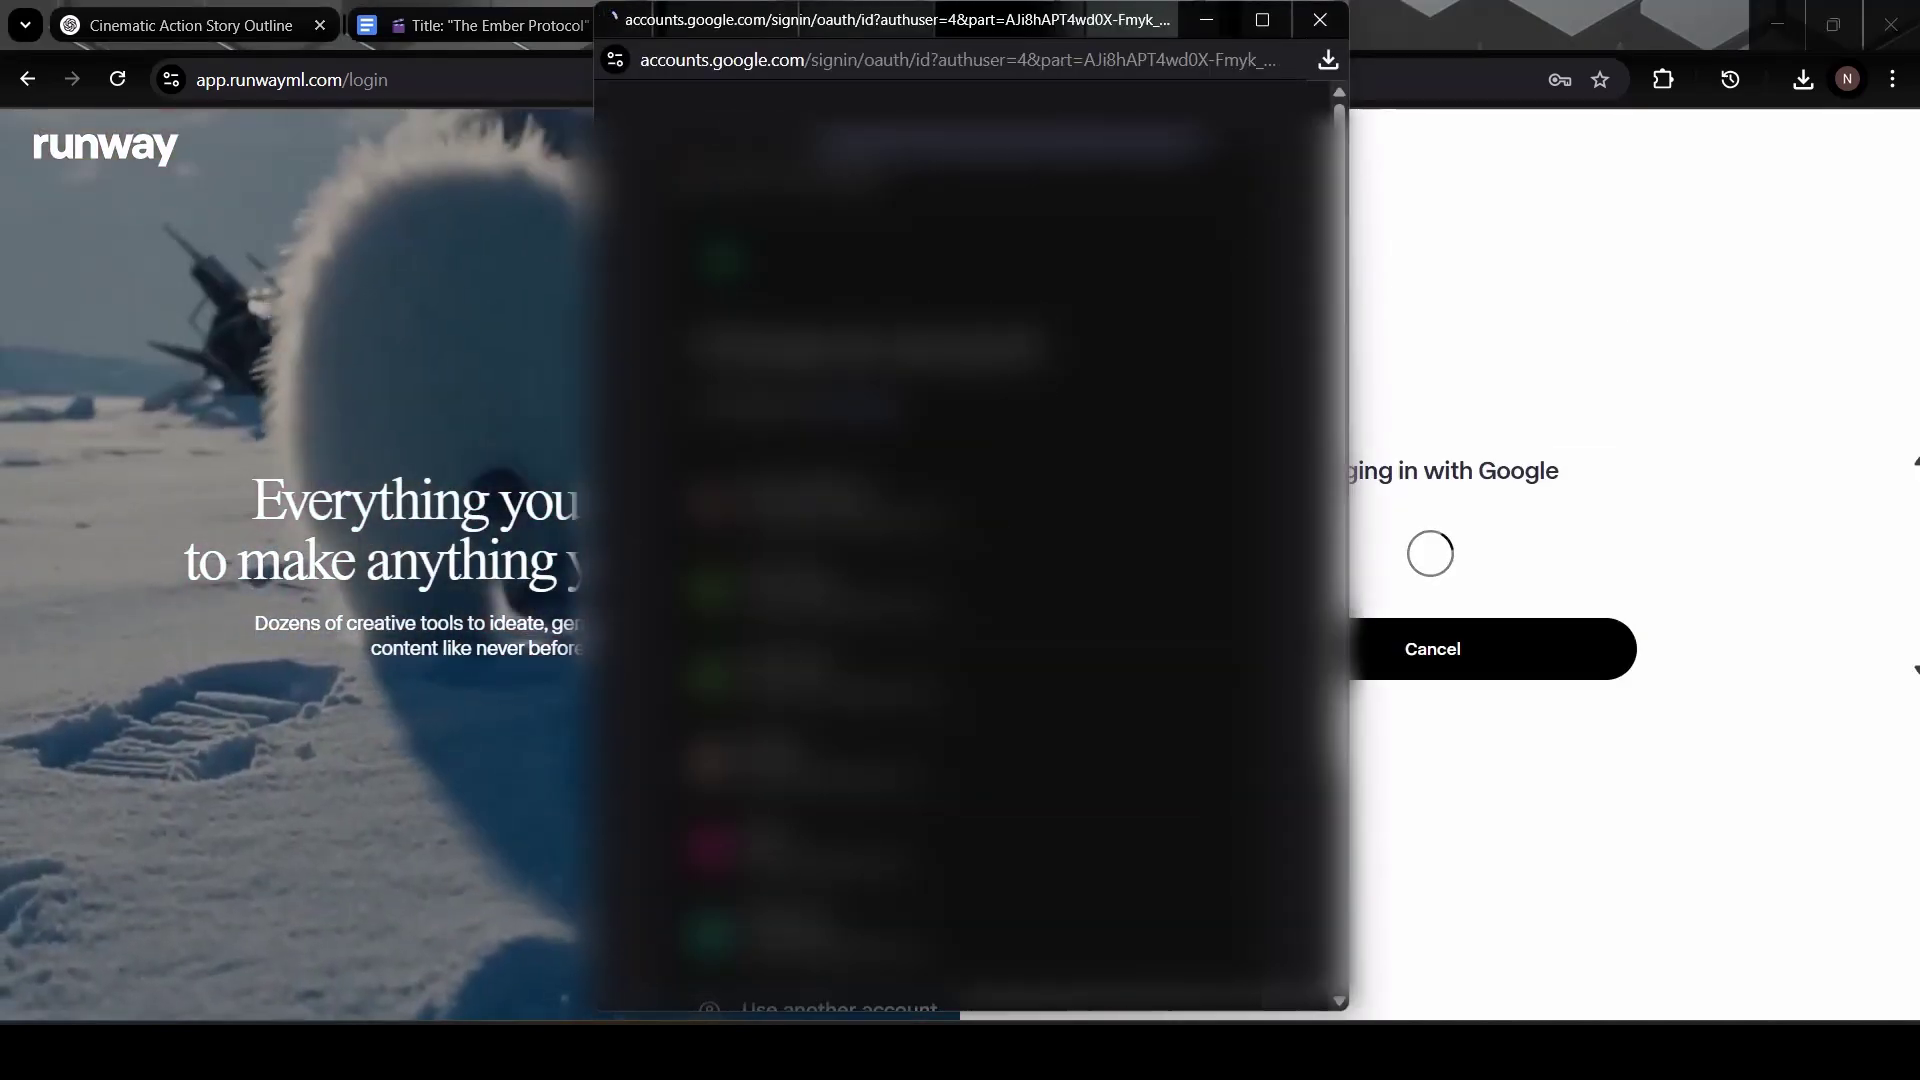
pyautogui.click(1109, 780)
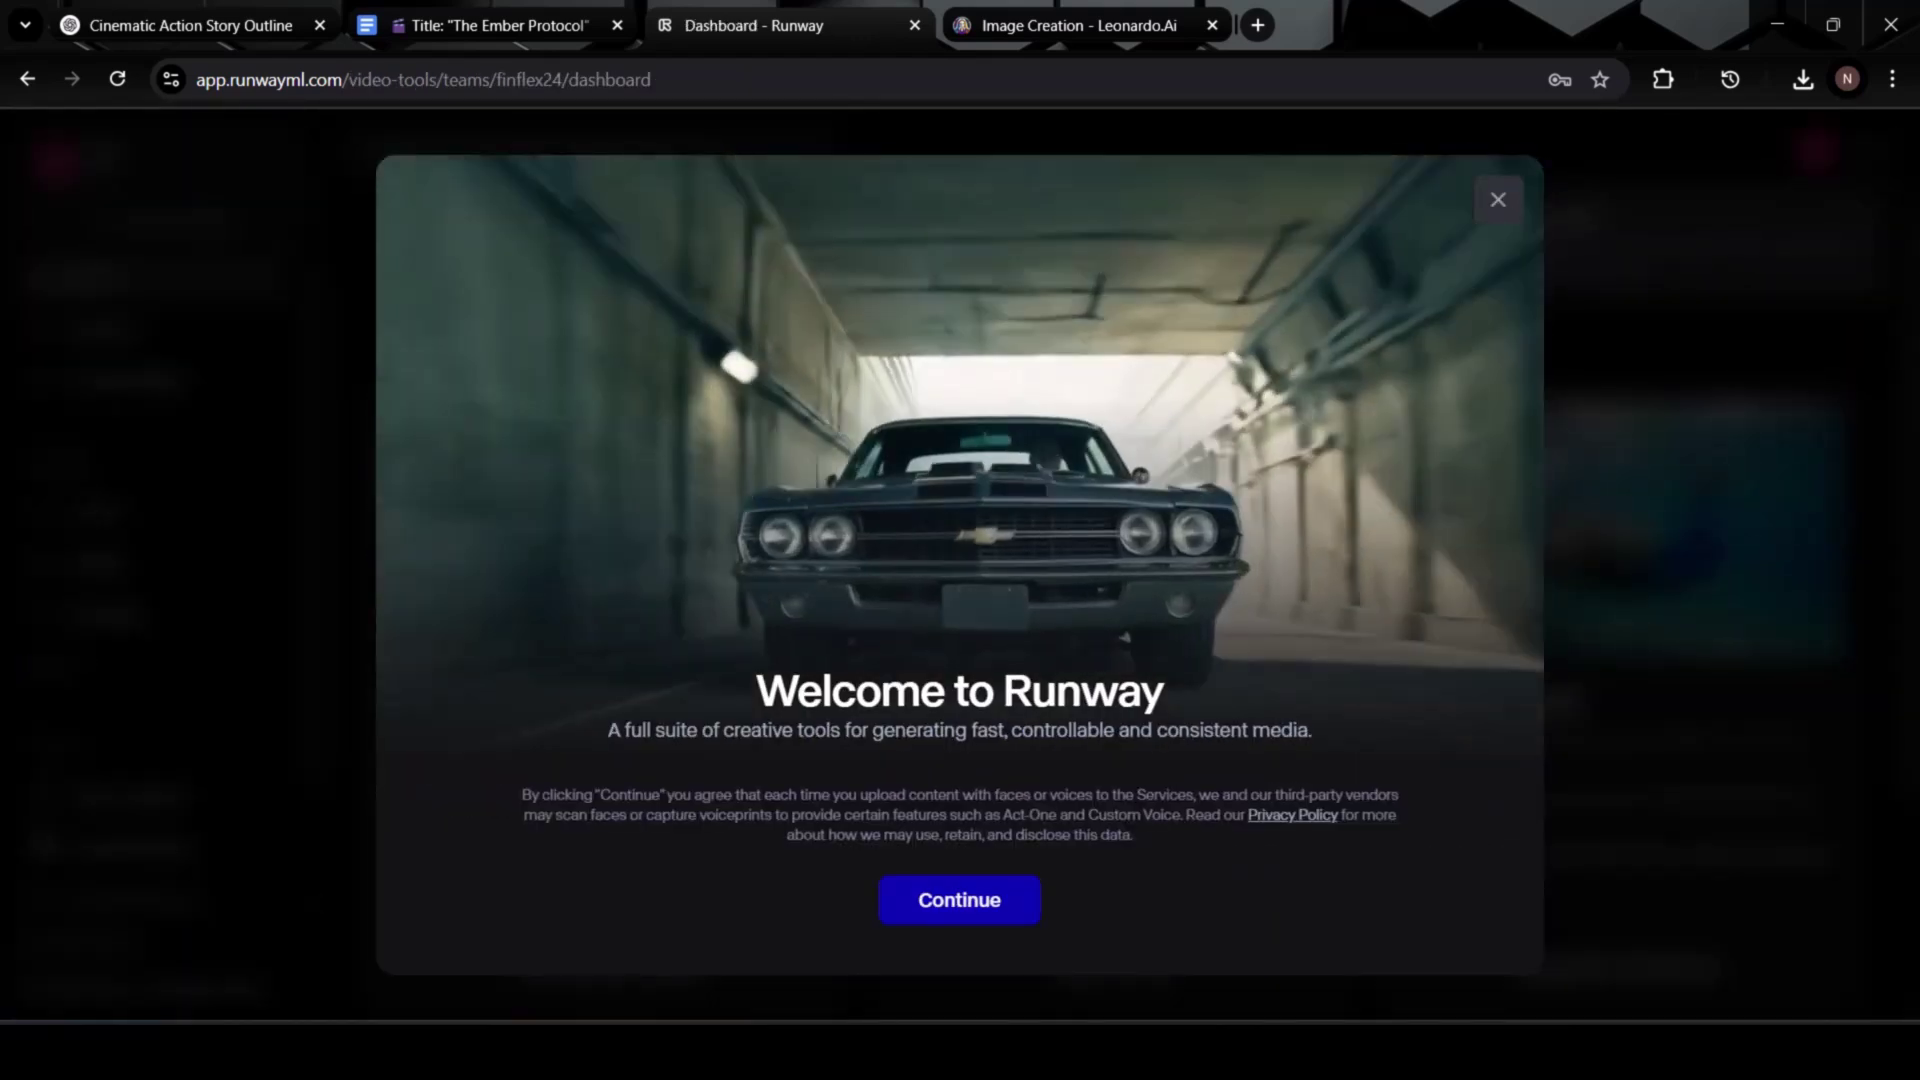
pyautogui.click(960, 900)
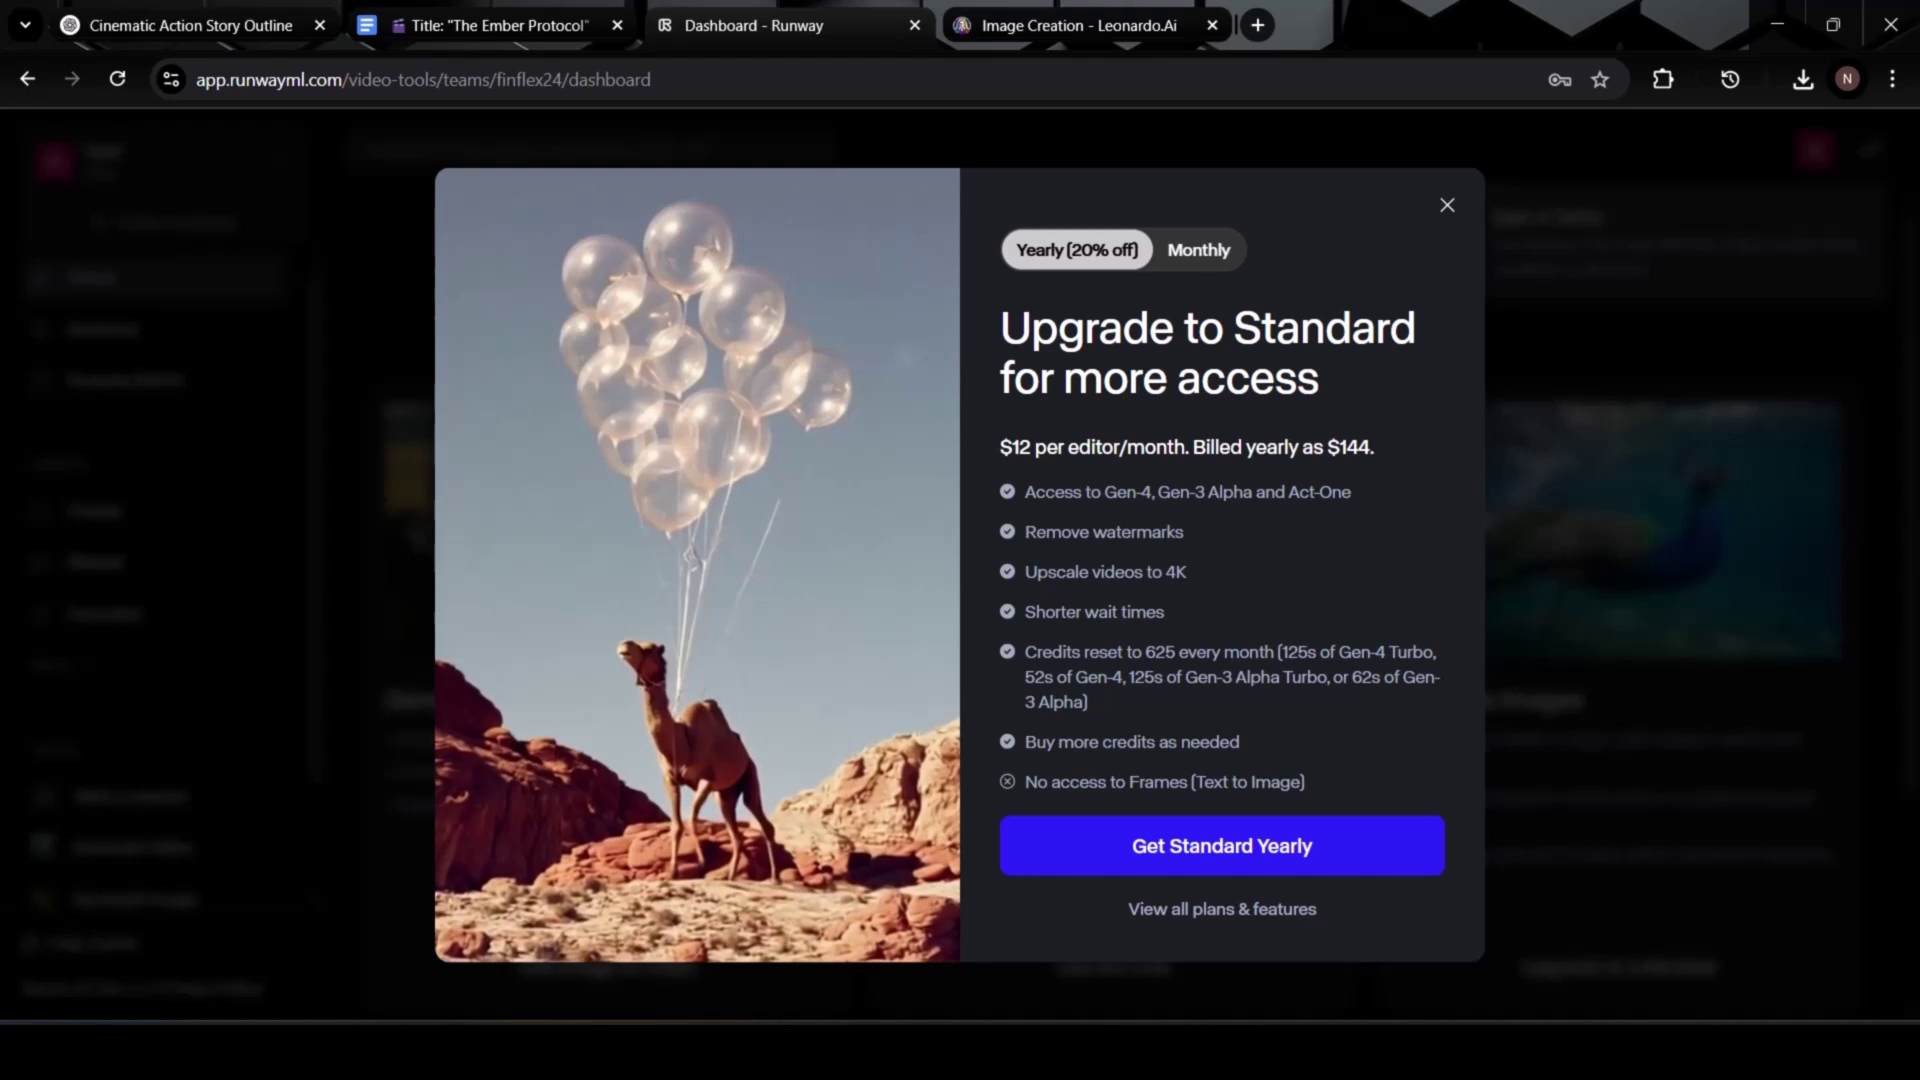
pyautogui.press('Escape')
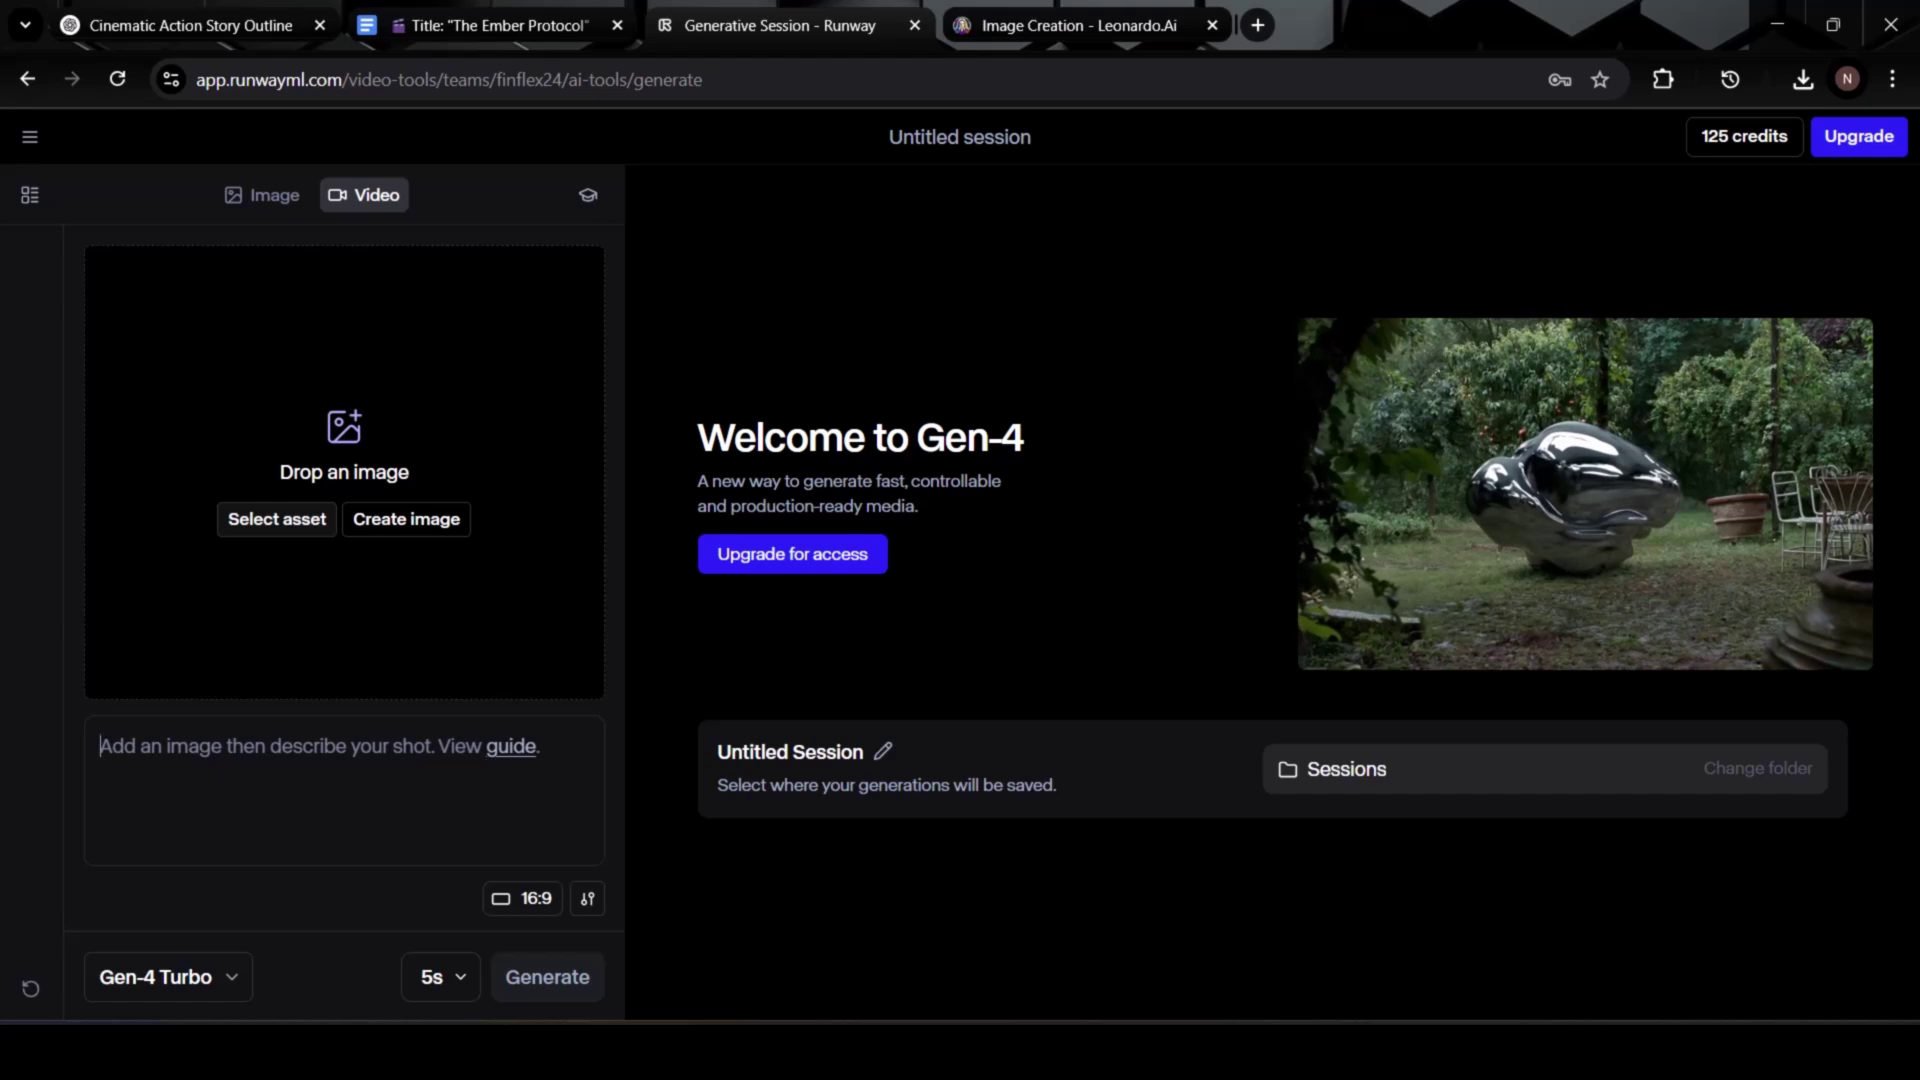
# - Upload Leonardo_Phoenix_10_A_cyberpunk_city_skyline_at_night_neon_lig_1 from Downloads as the input image of the Runway video
pyautogui.click(277, 519)
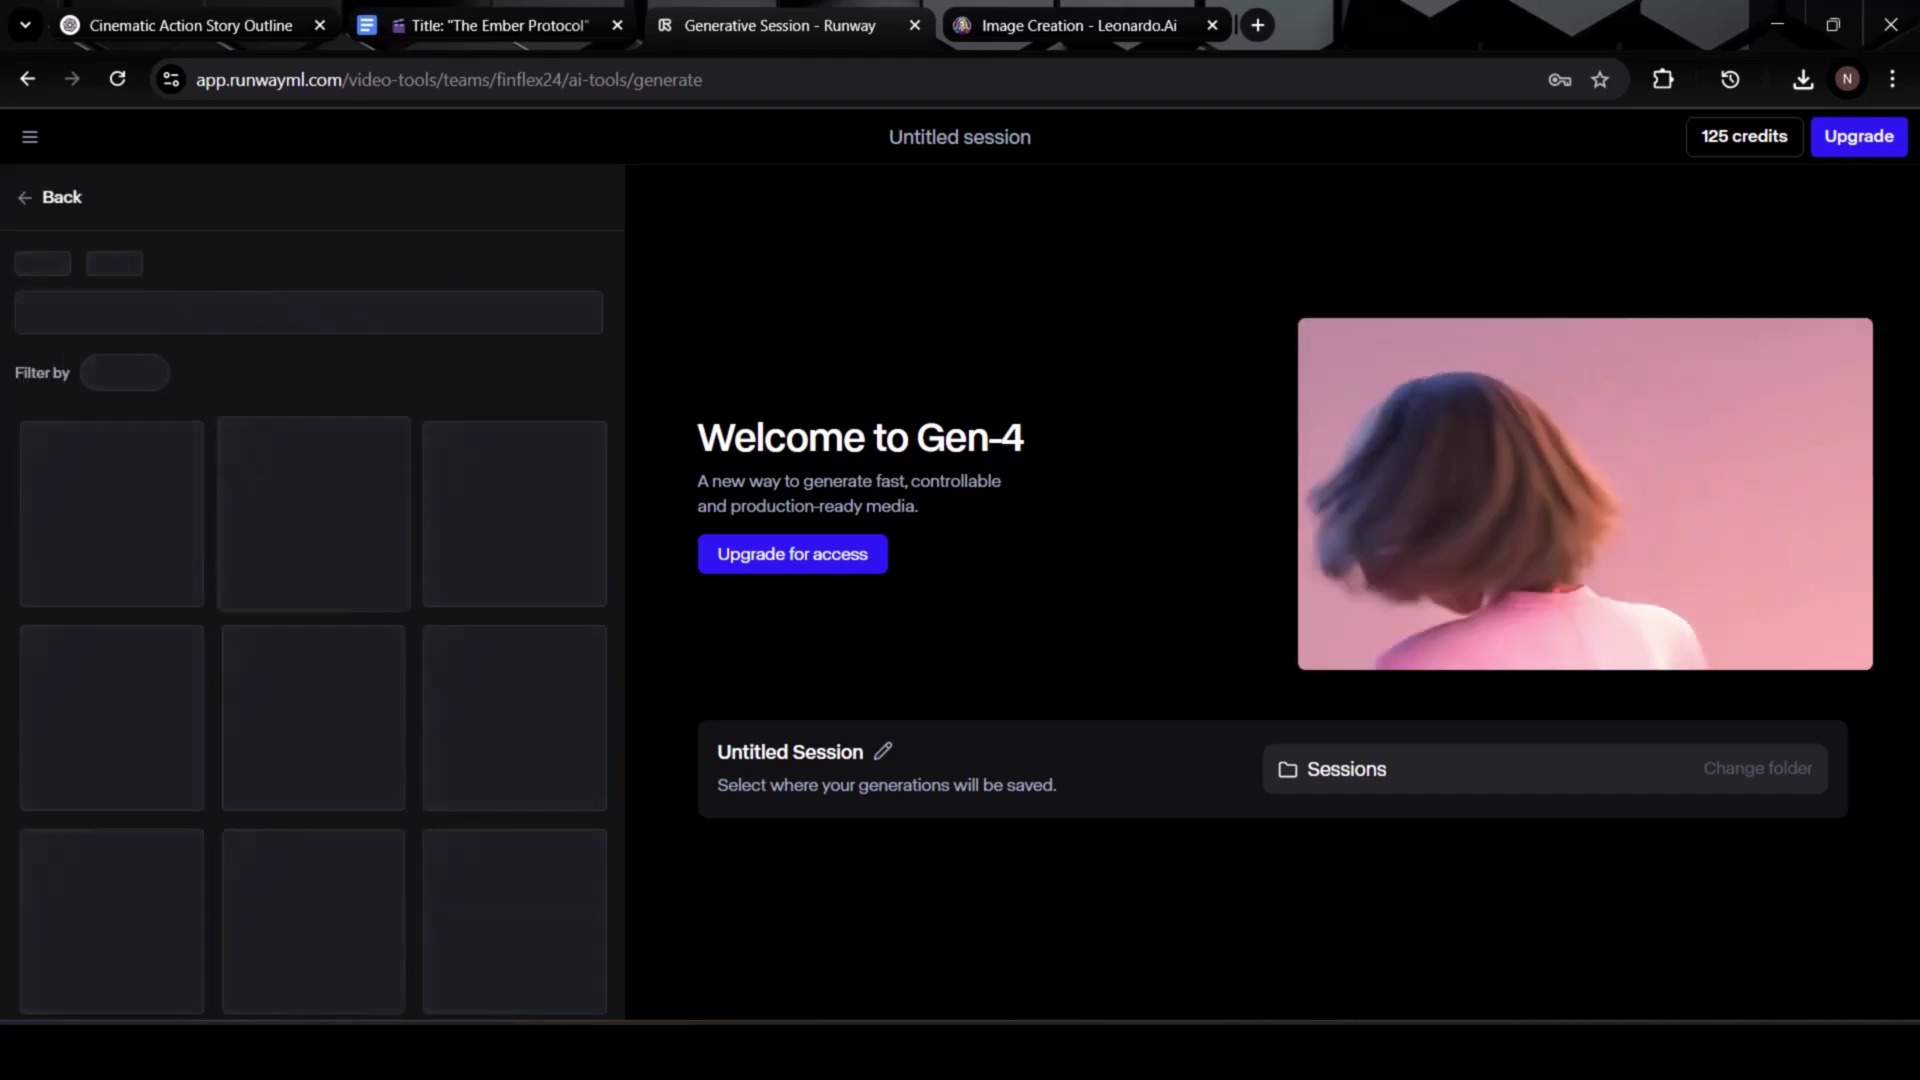
pyautogui.click(111, 529)
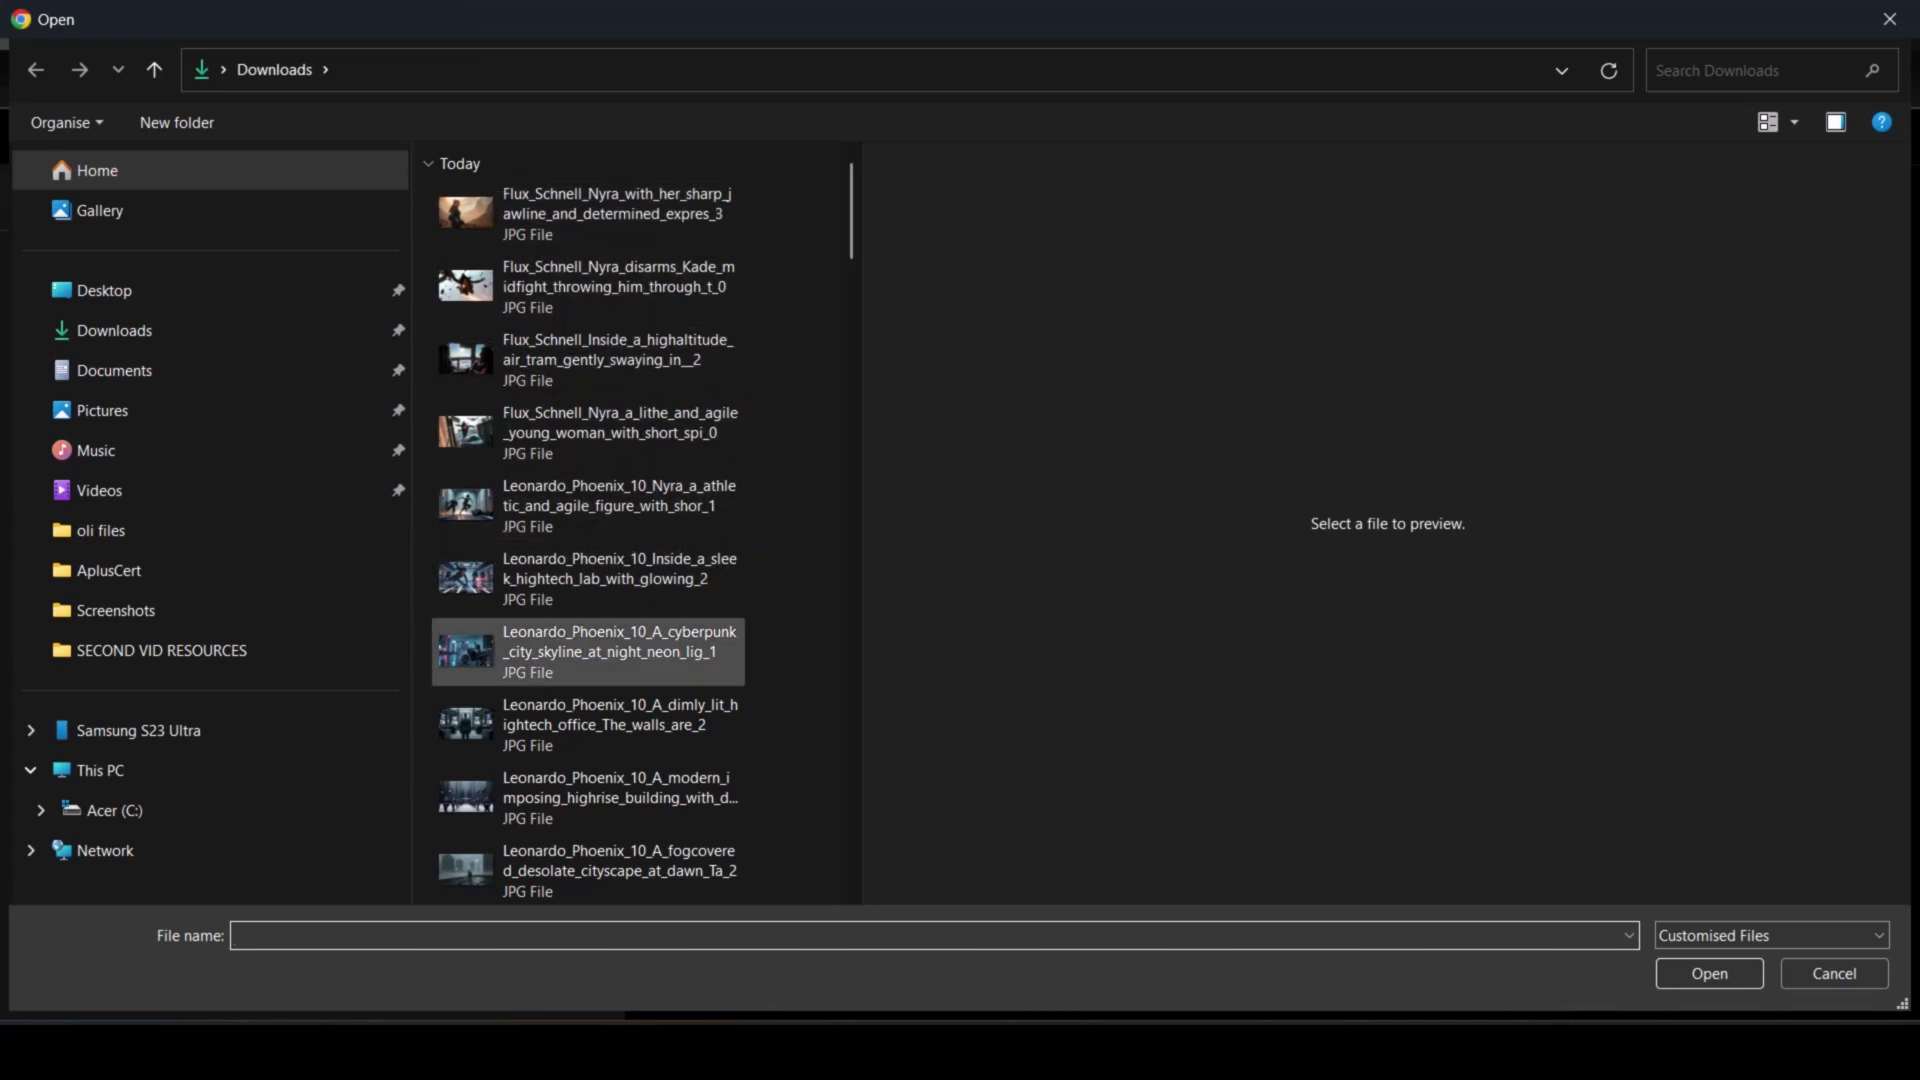
pyautogui.doubleClick(588, 651)
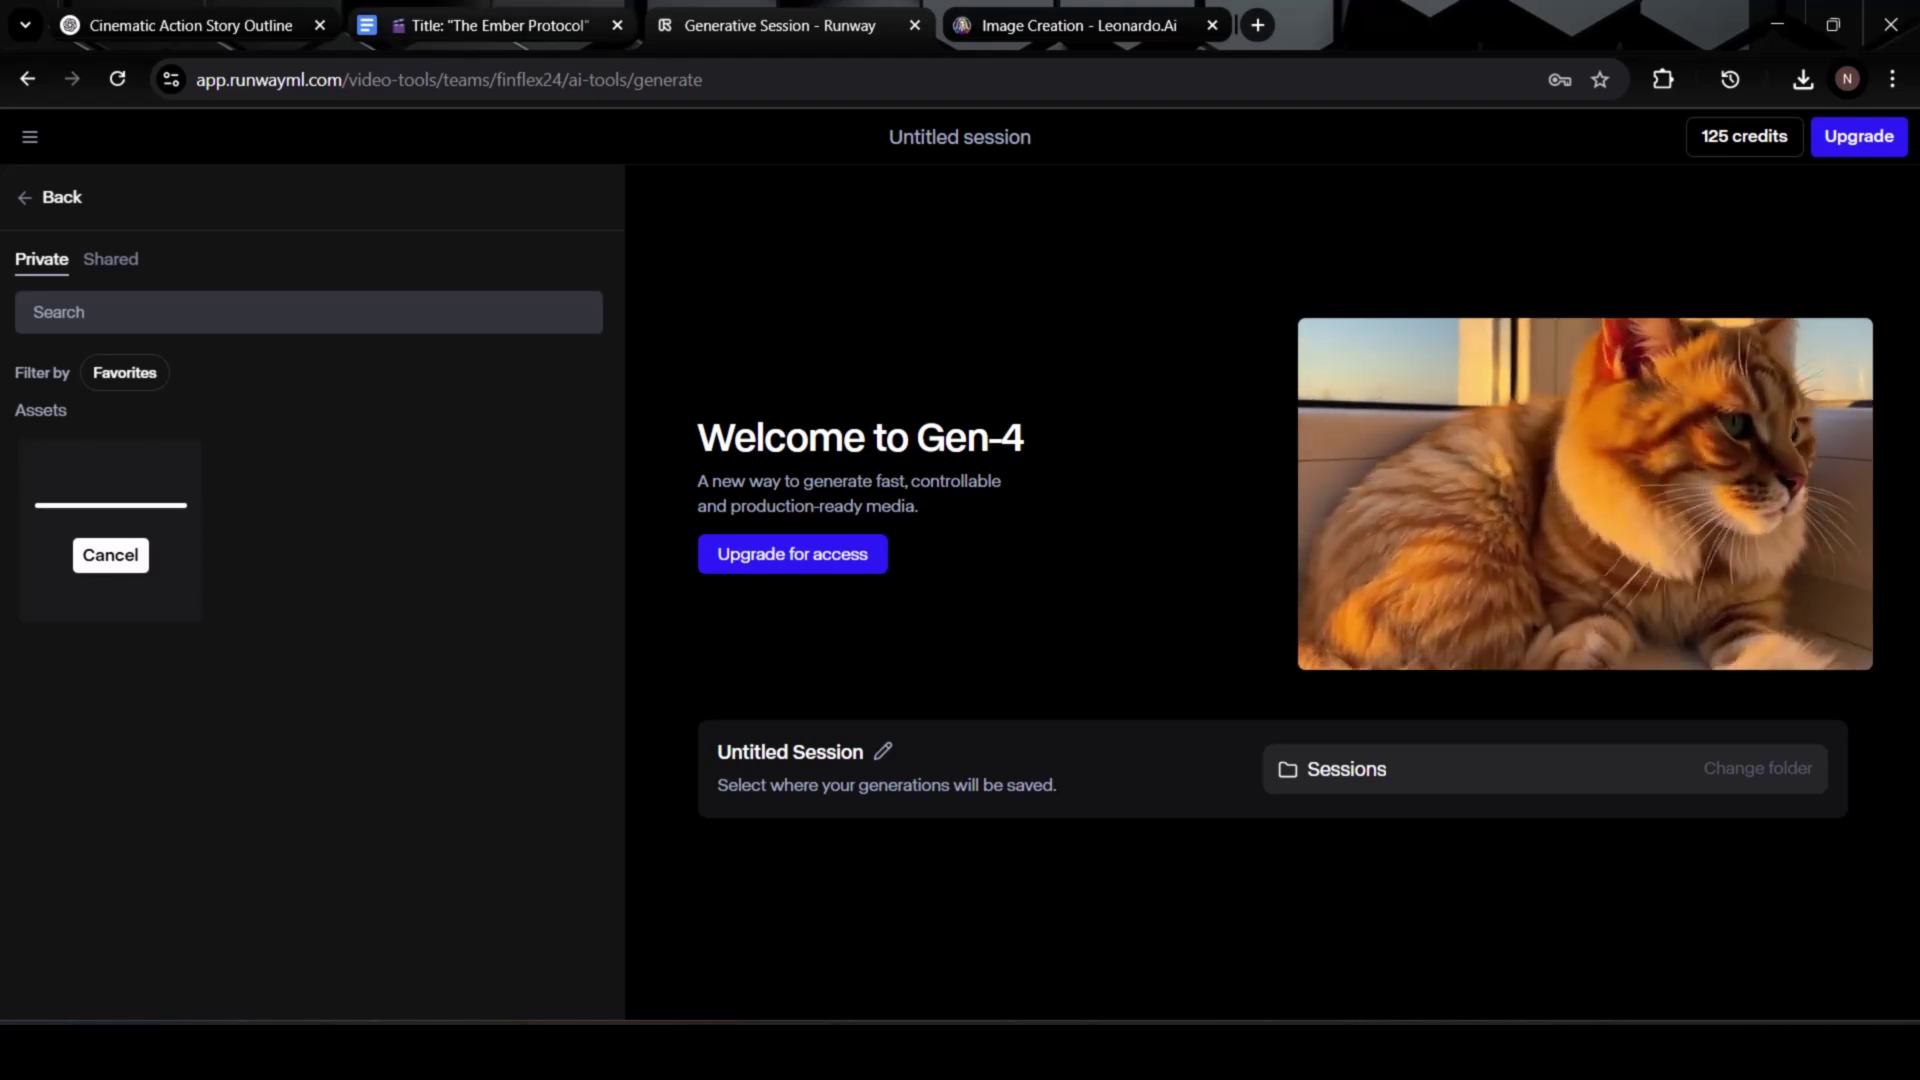
# - Copy the narration of Scene 1: "Extraction Point" from the story document into the Runway shot description
pyautogui.click(490, 26)
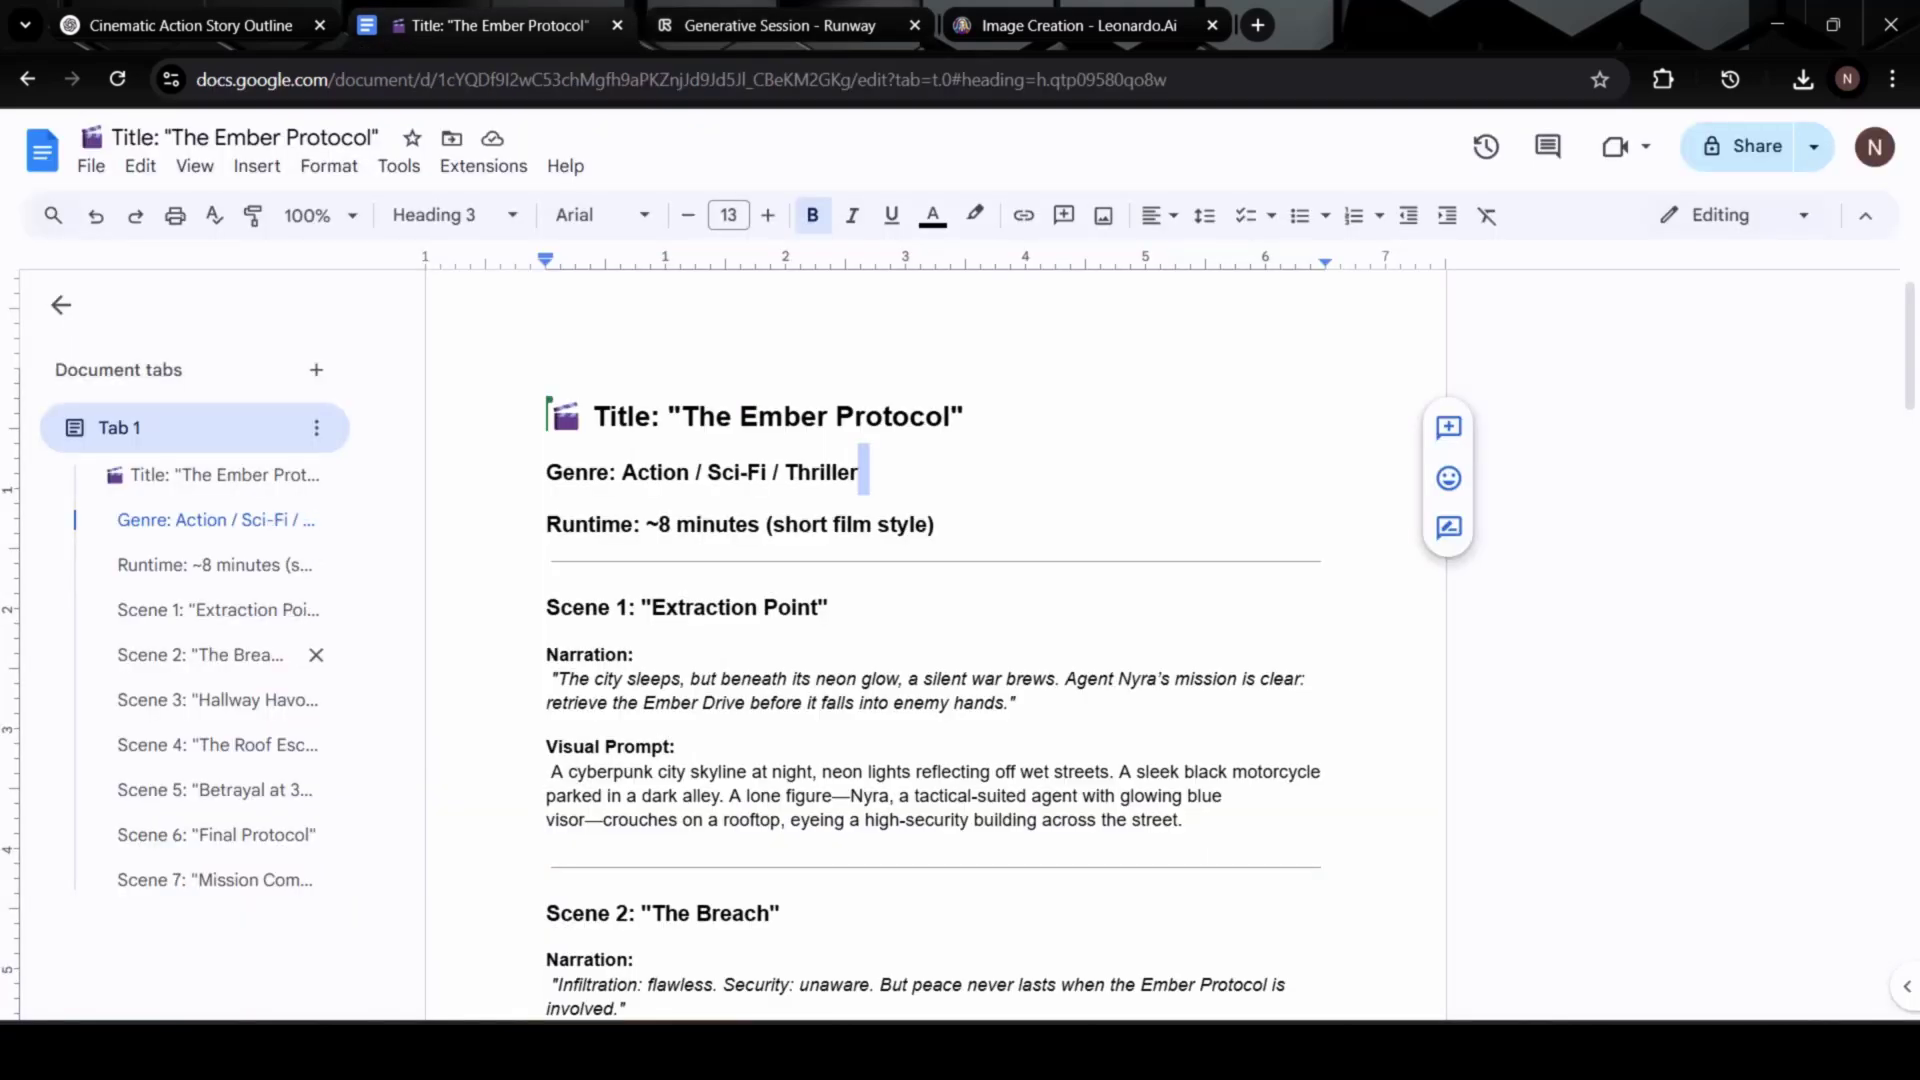
pyautogui.click(197, 609)
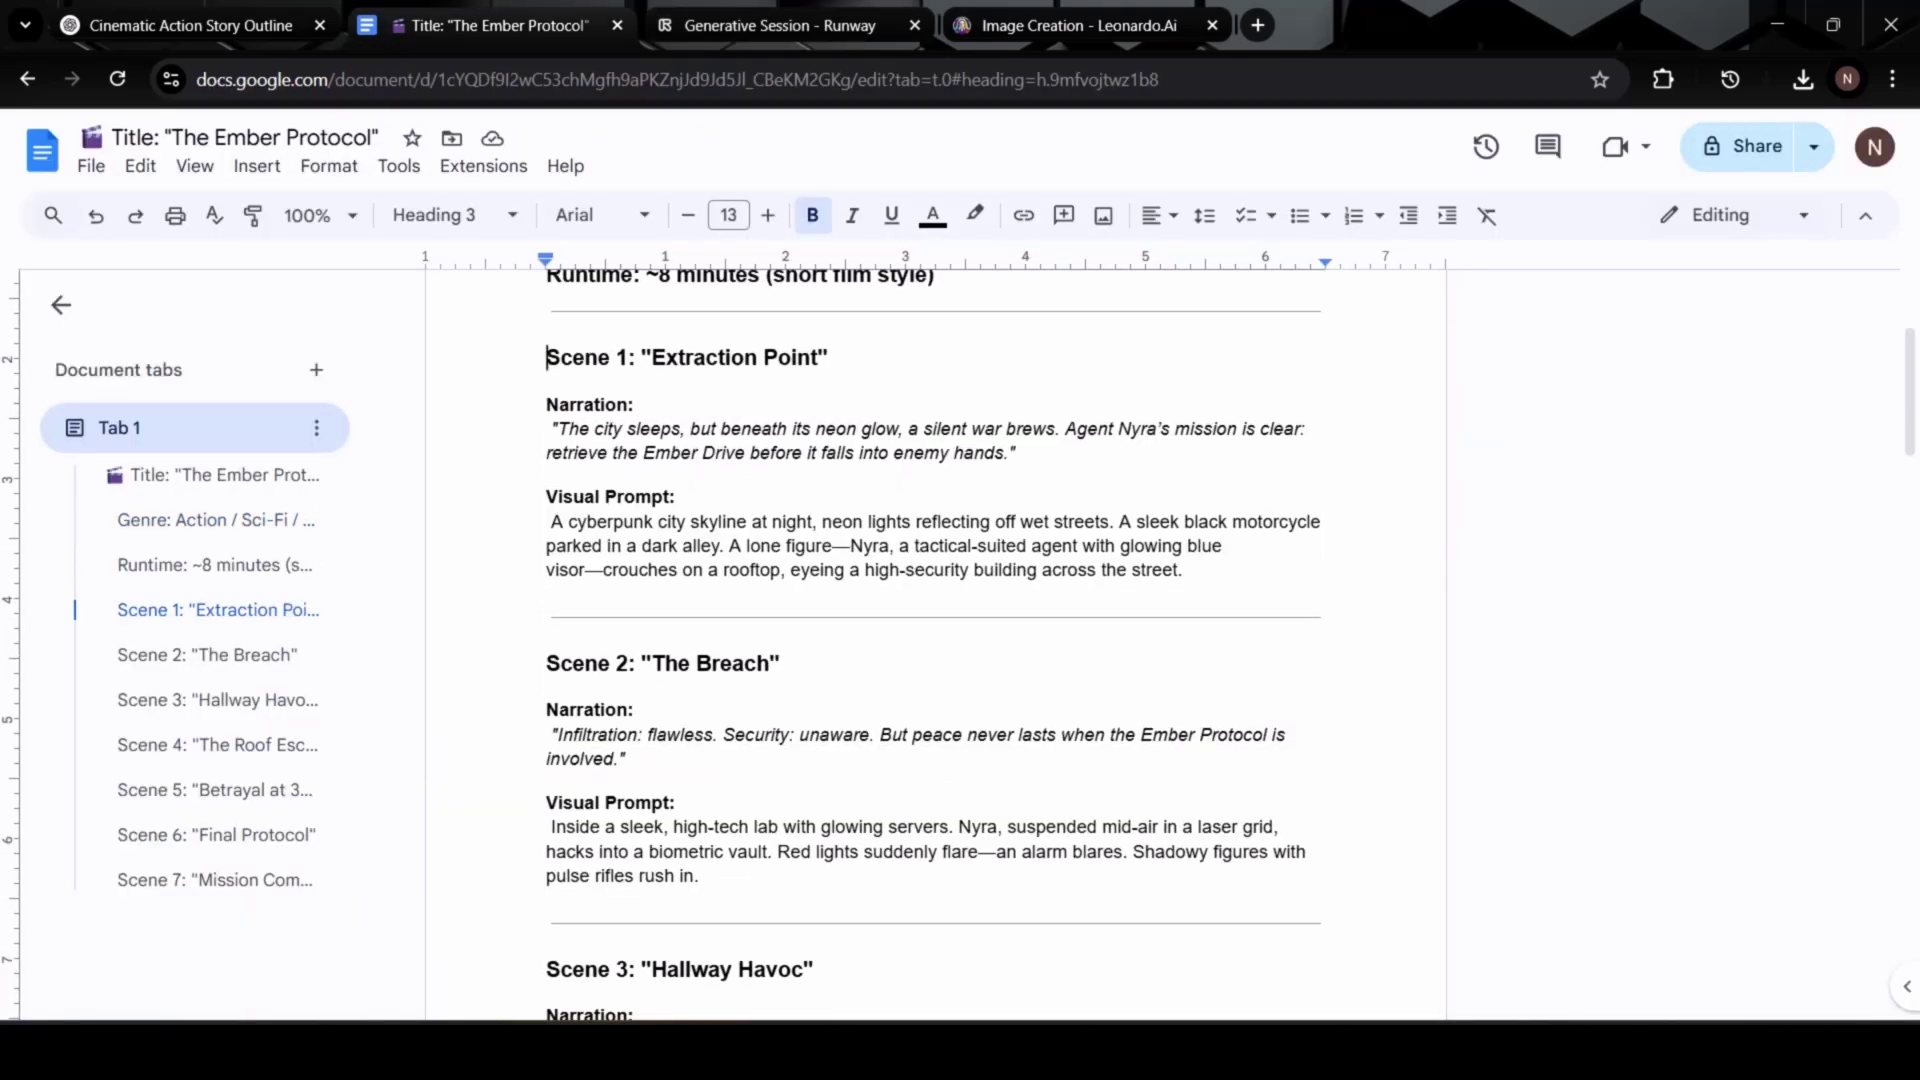
pyautogui.moveTo(624, 428); pyautogui.dragTo(1003, 460)
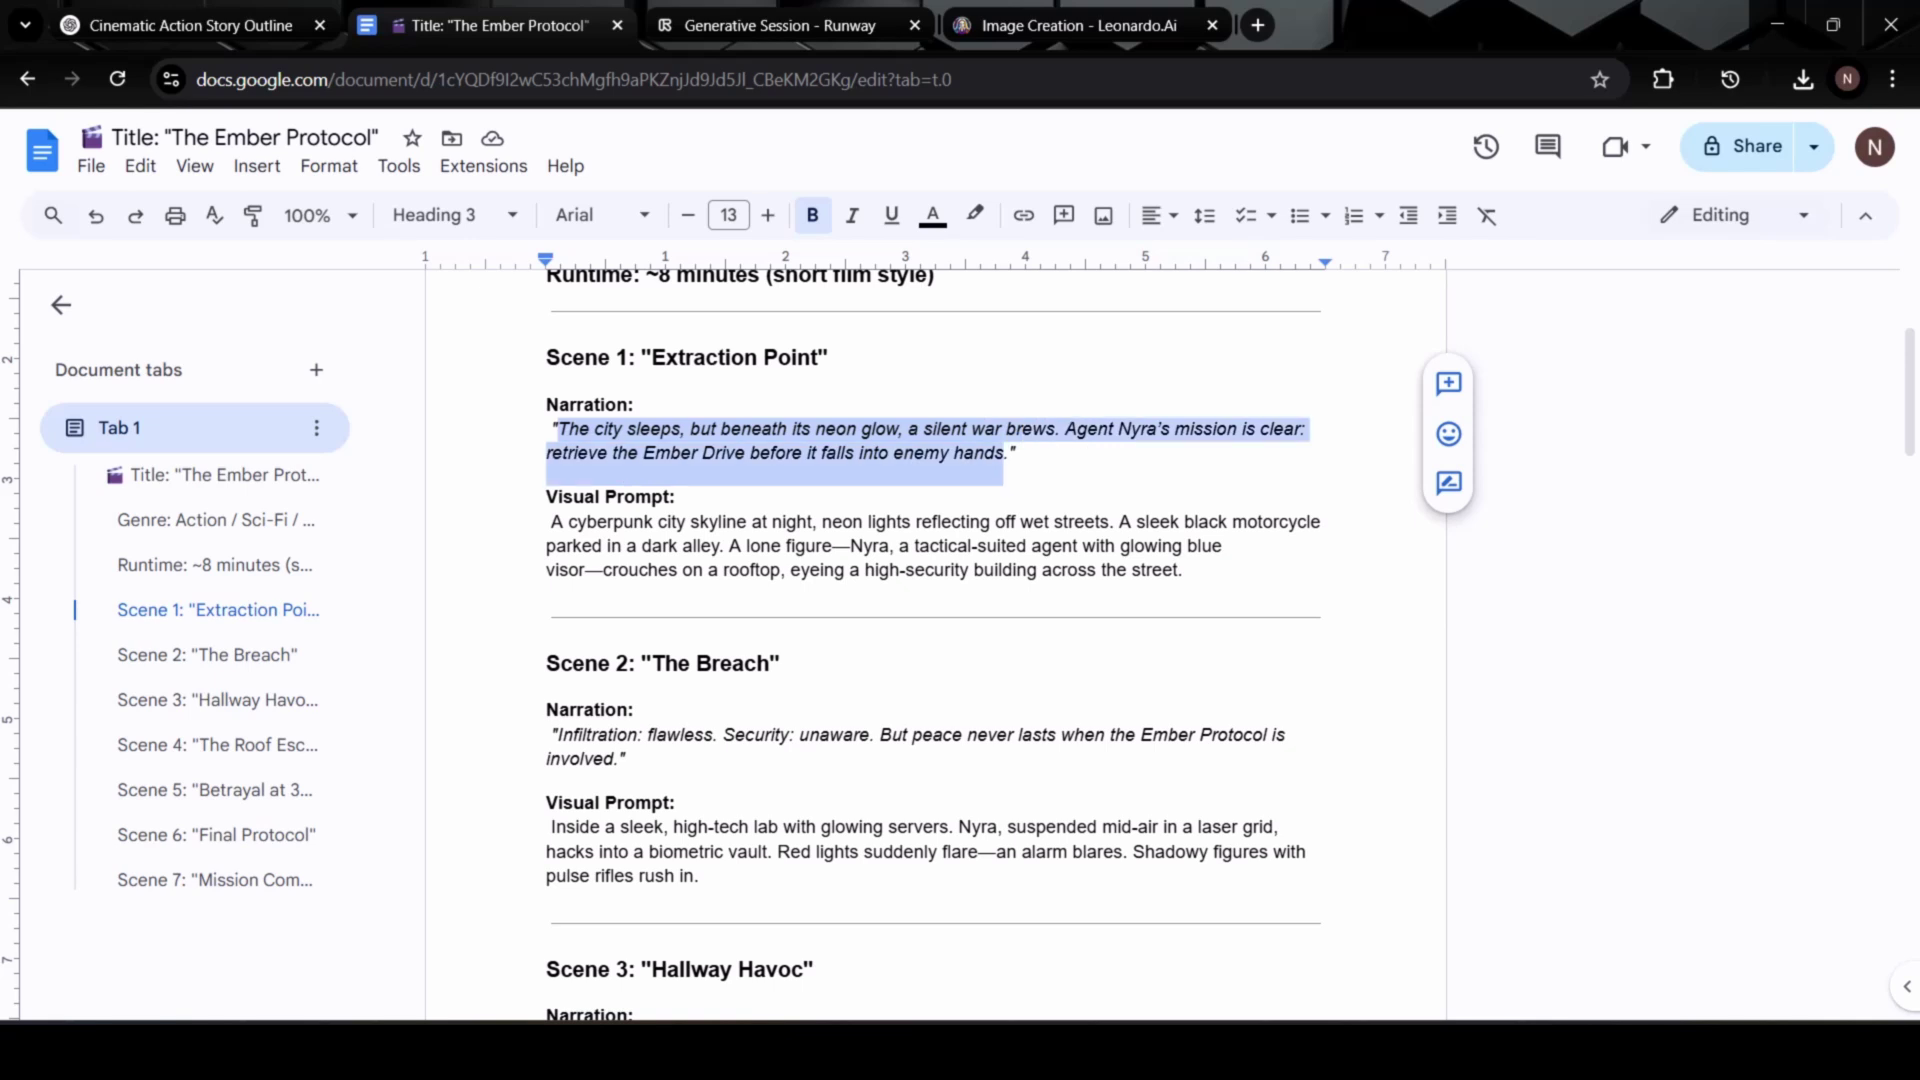
pyautogui.rightClick(938, 450)
pyautogui.click(1008, 428)
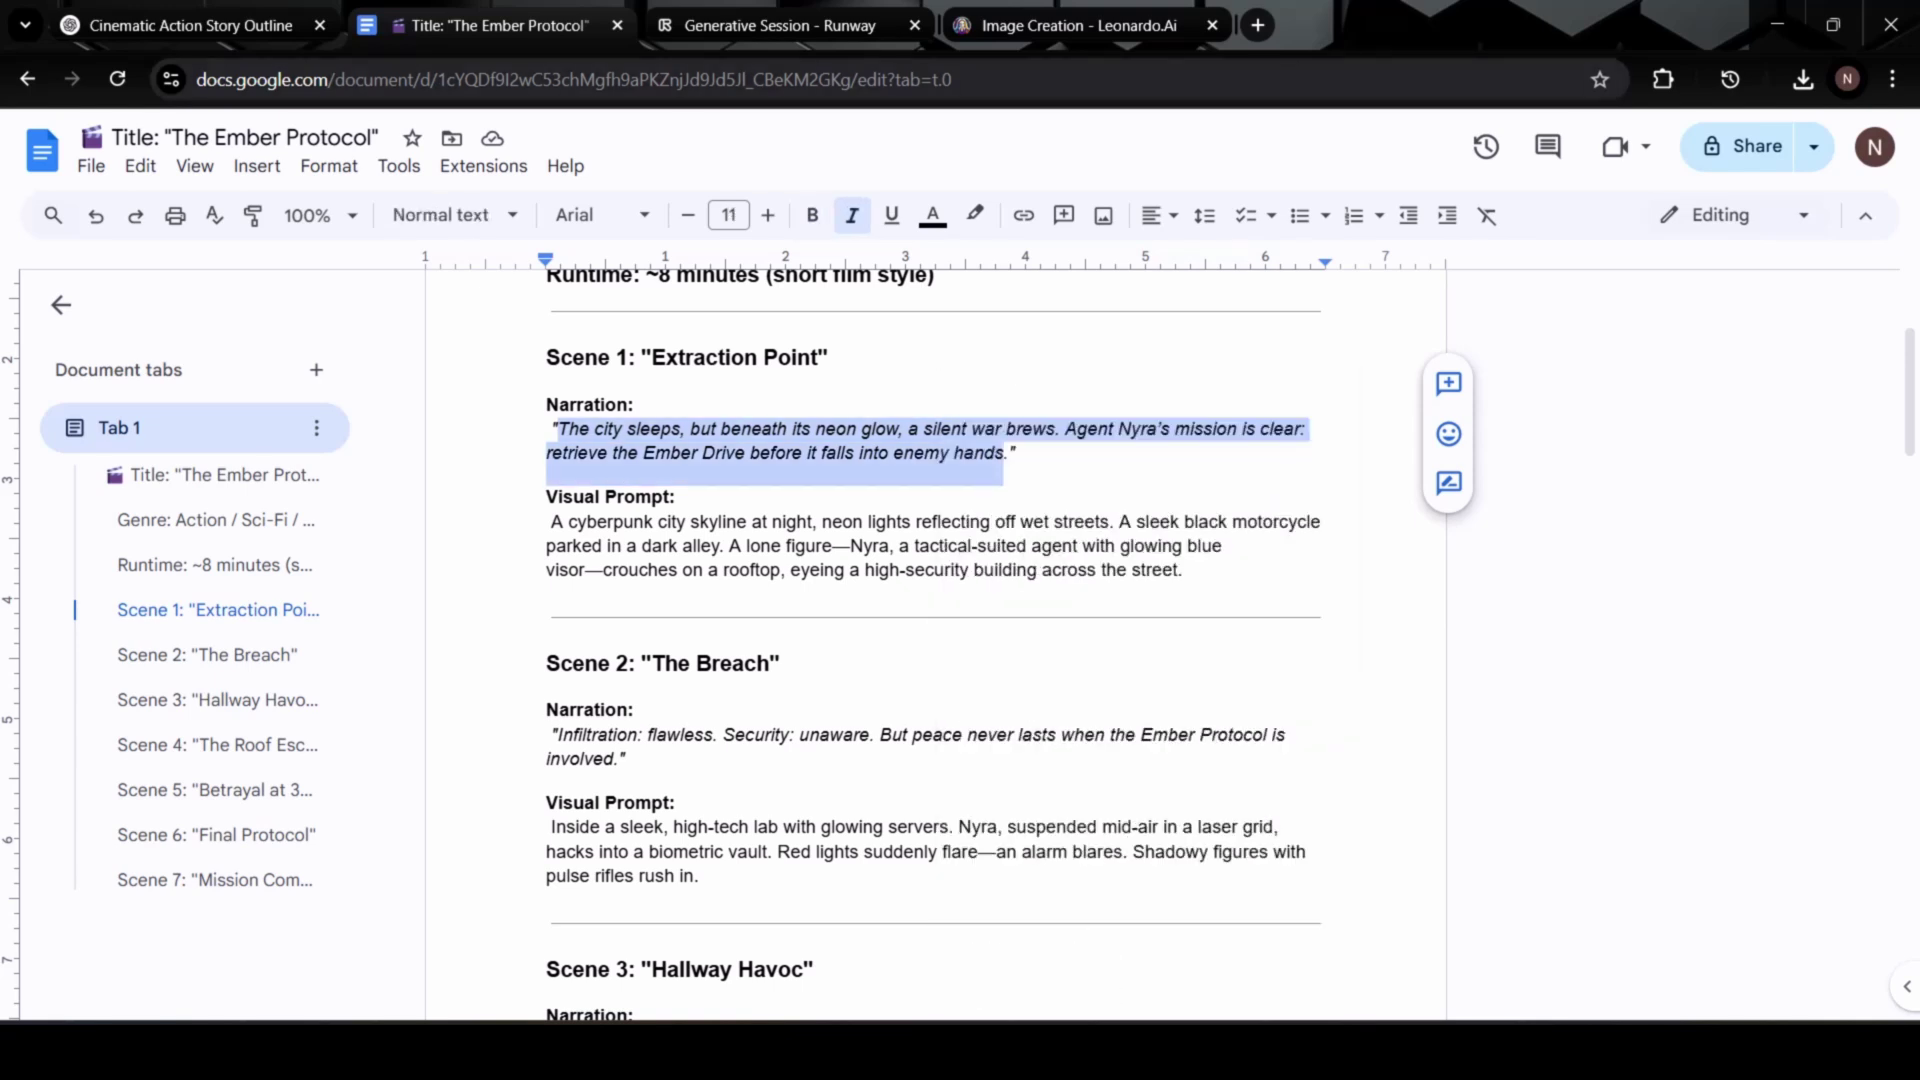
pyautogui.click(780, 25)
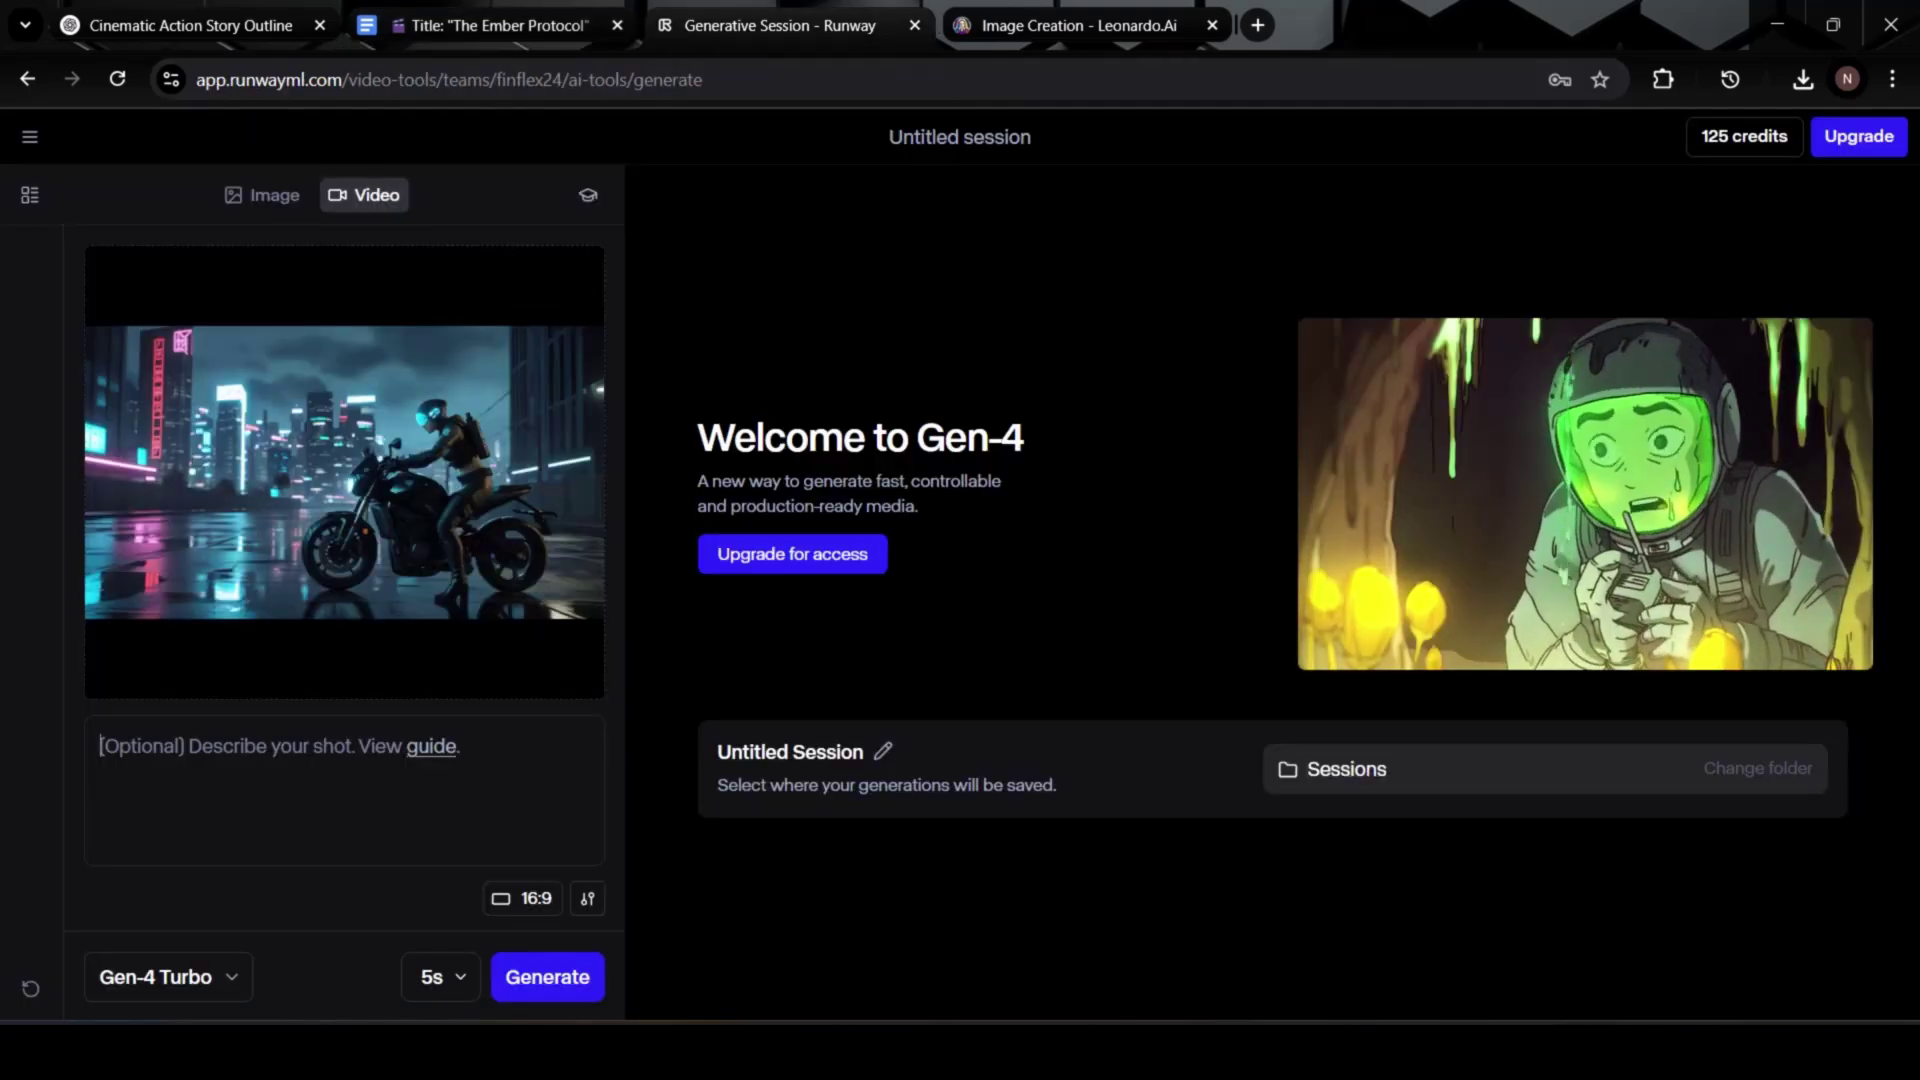
pyautogui.hotkey('ctrl', 'v')
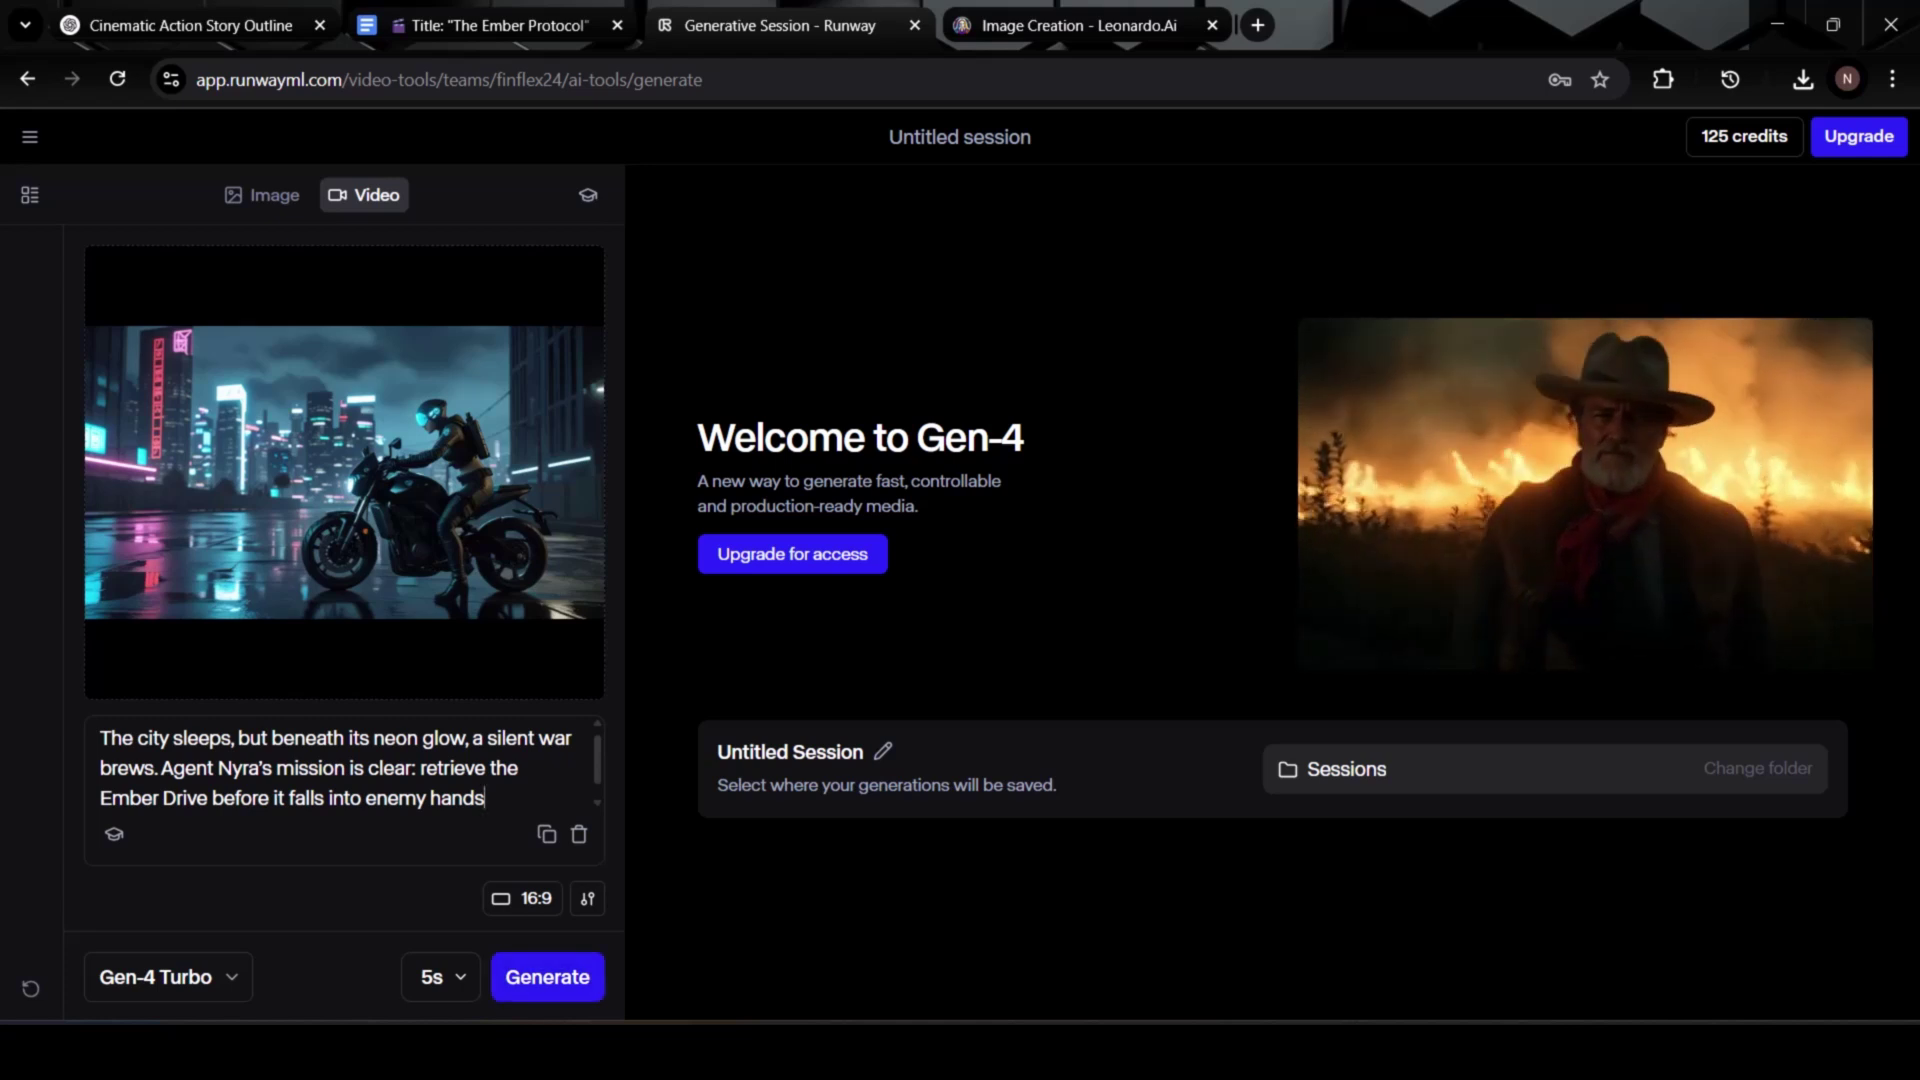
# - Check the model and aspect ratio options, cancel the crop, and generate the 5-second 16:9 video with Gen-4 Turbo
pyautogui.click(158, 976)
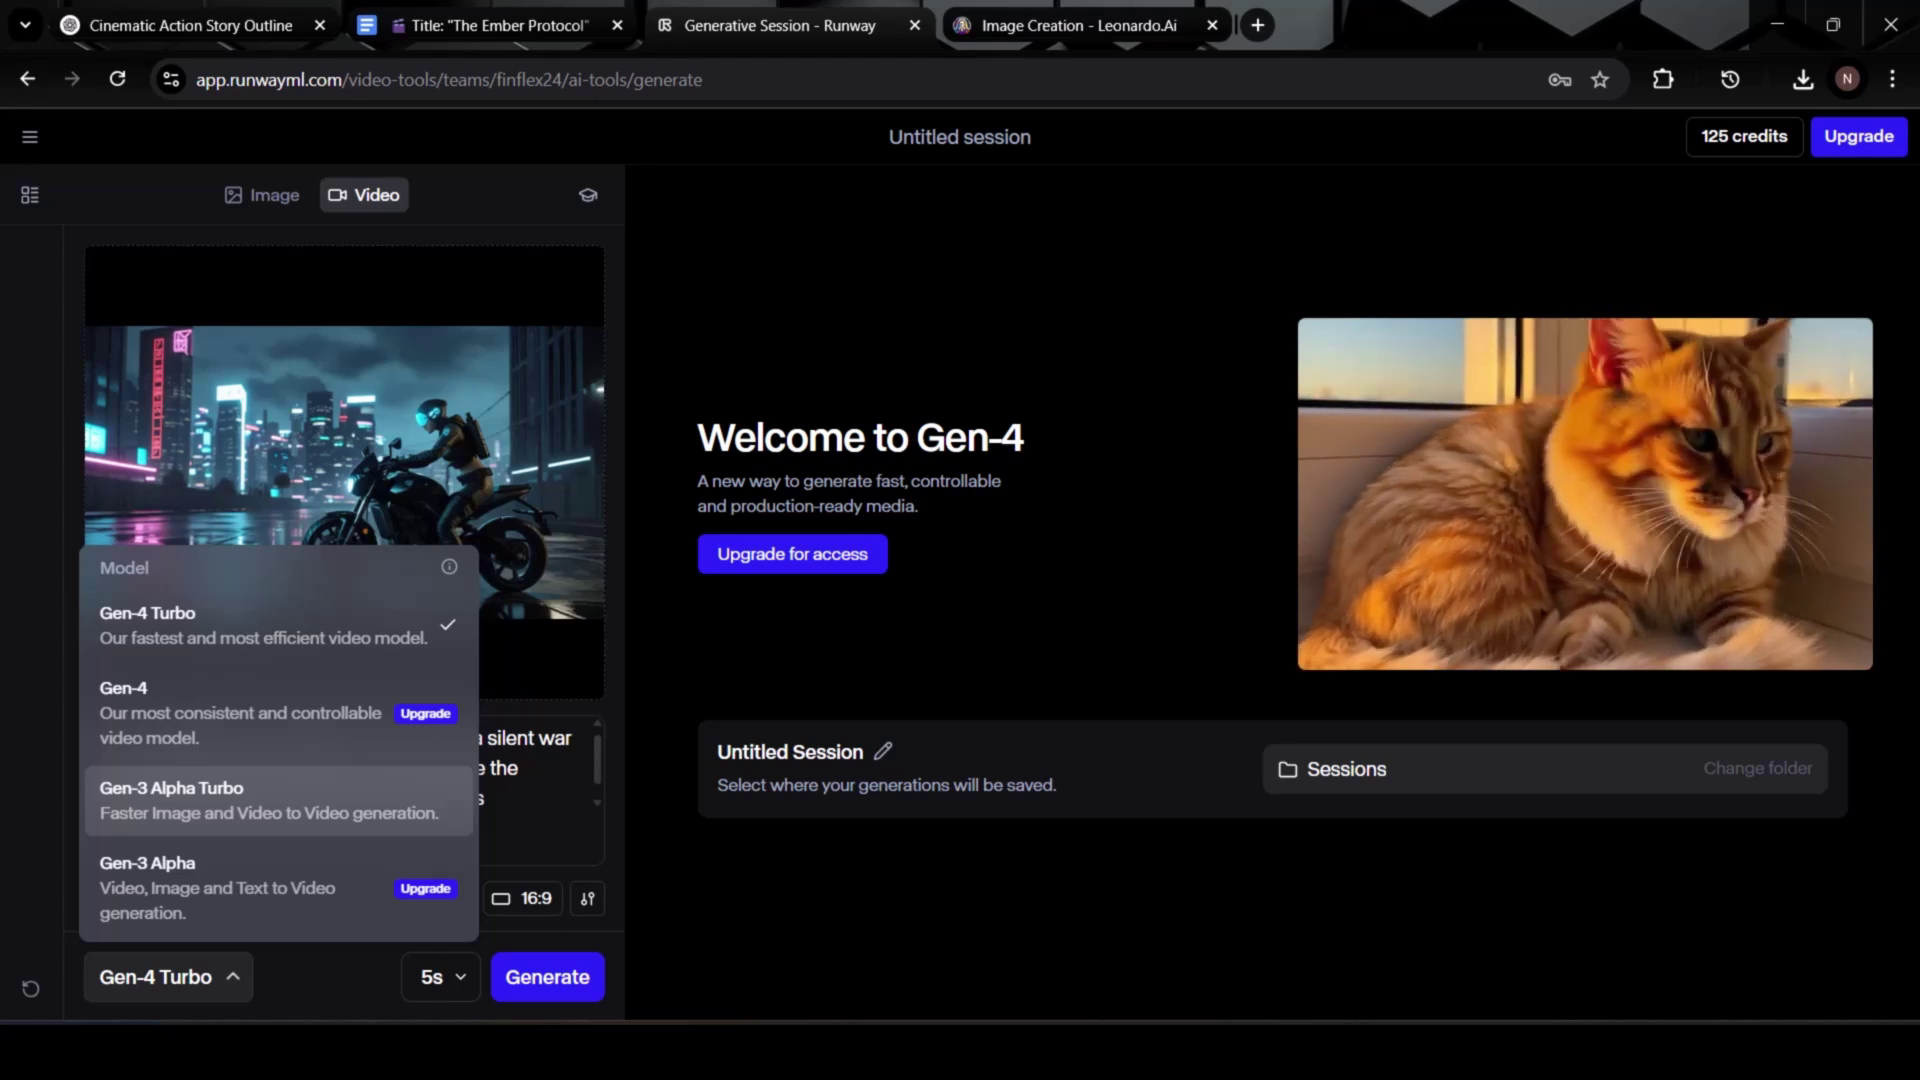
pyautogui.click(325, 975)
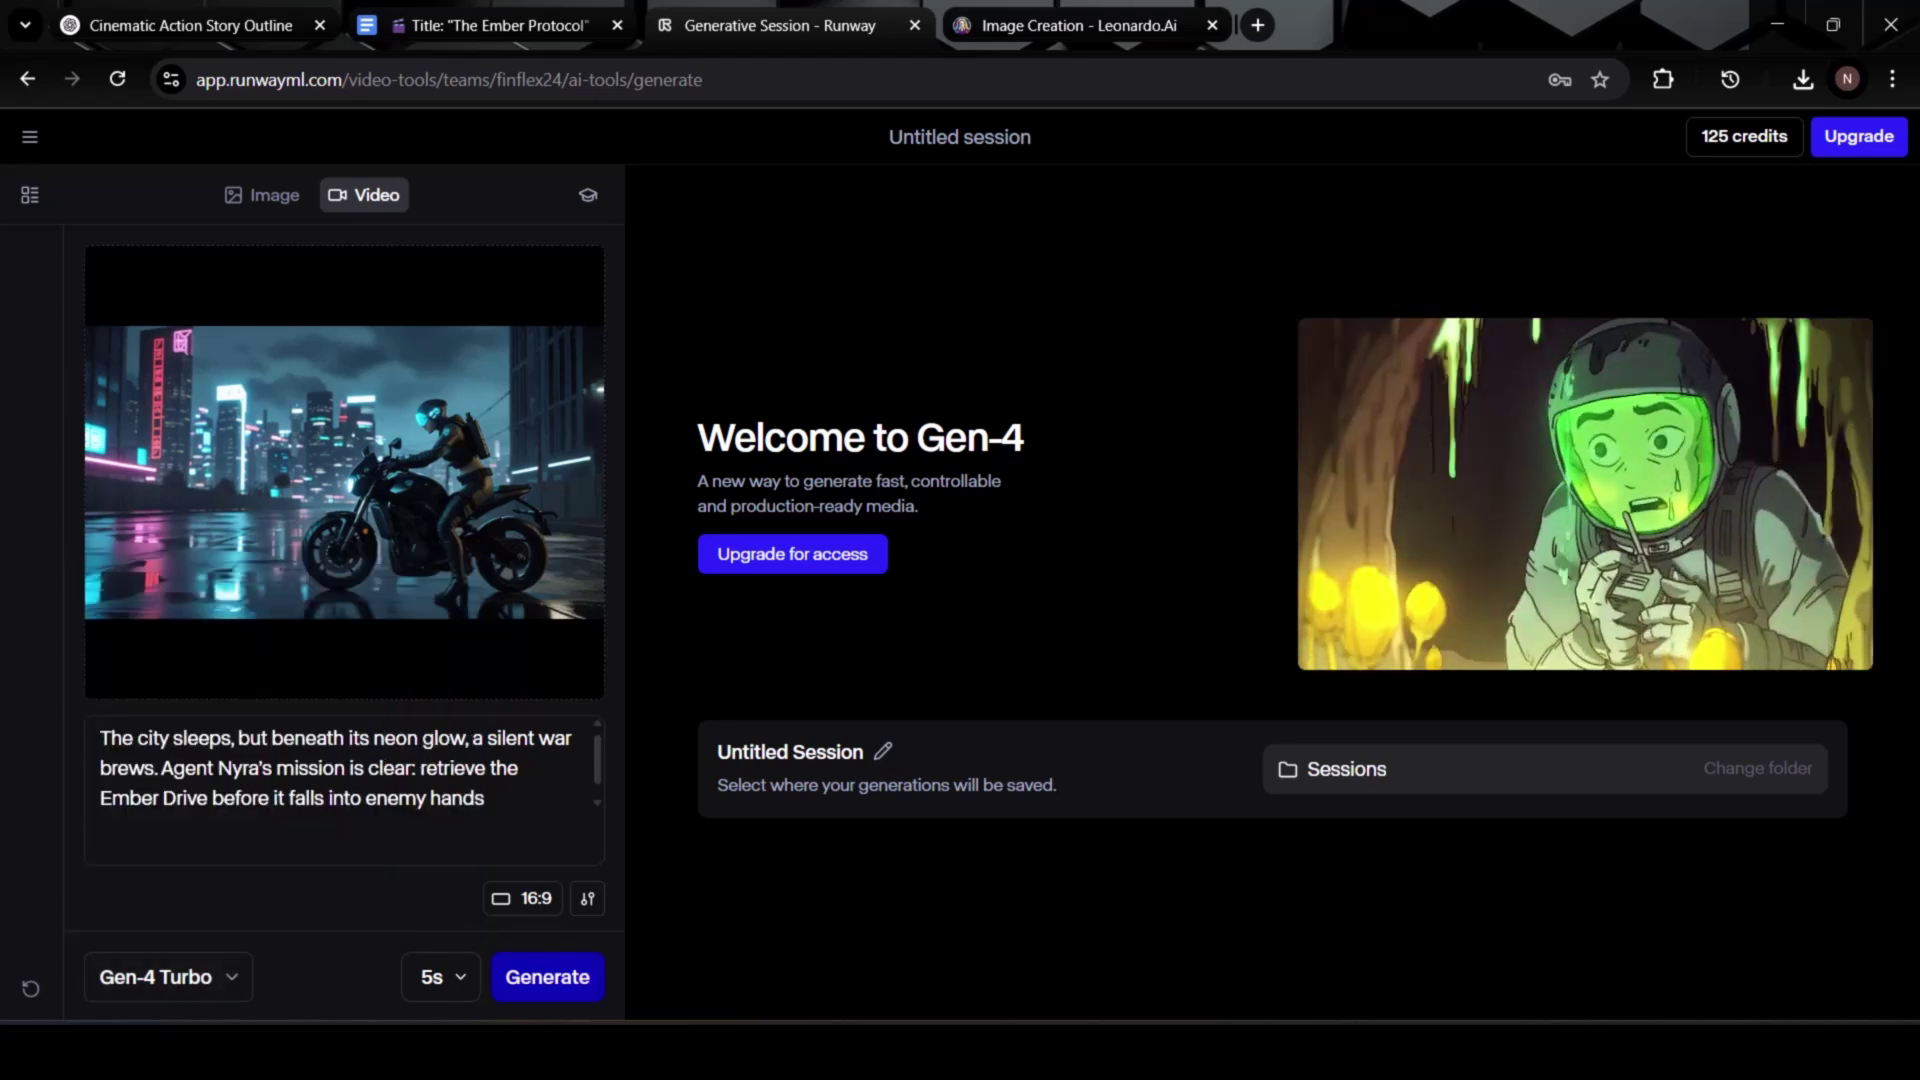
pyautogui.click(522, 898)
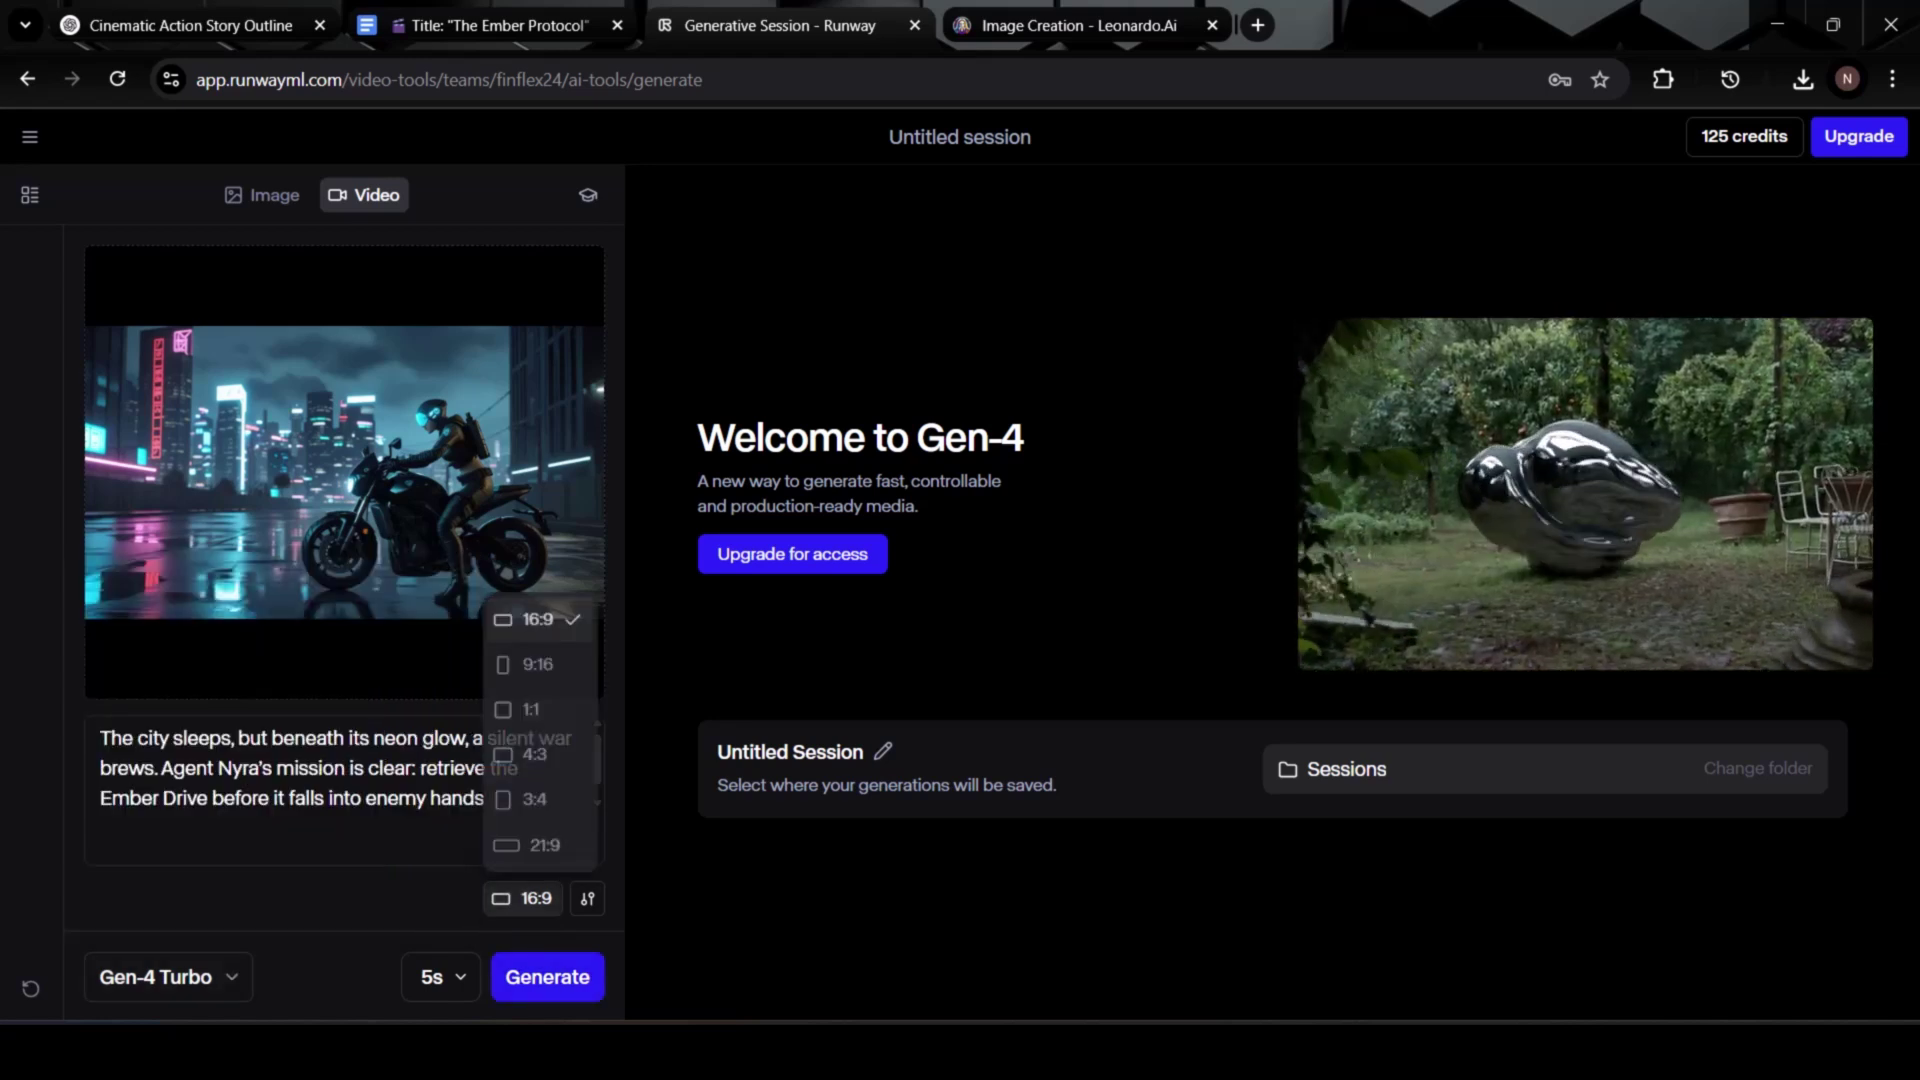
pyautogui.click(538, 619)
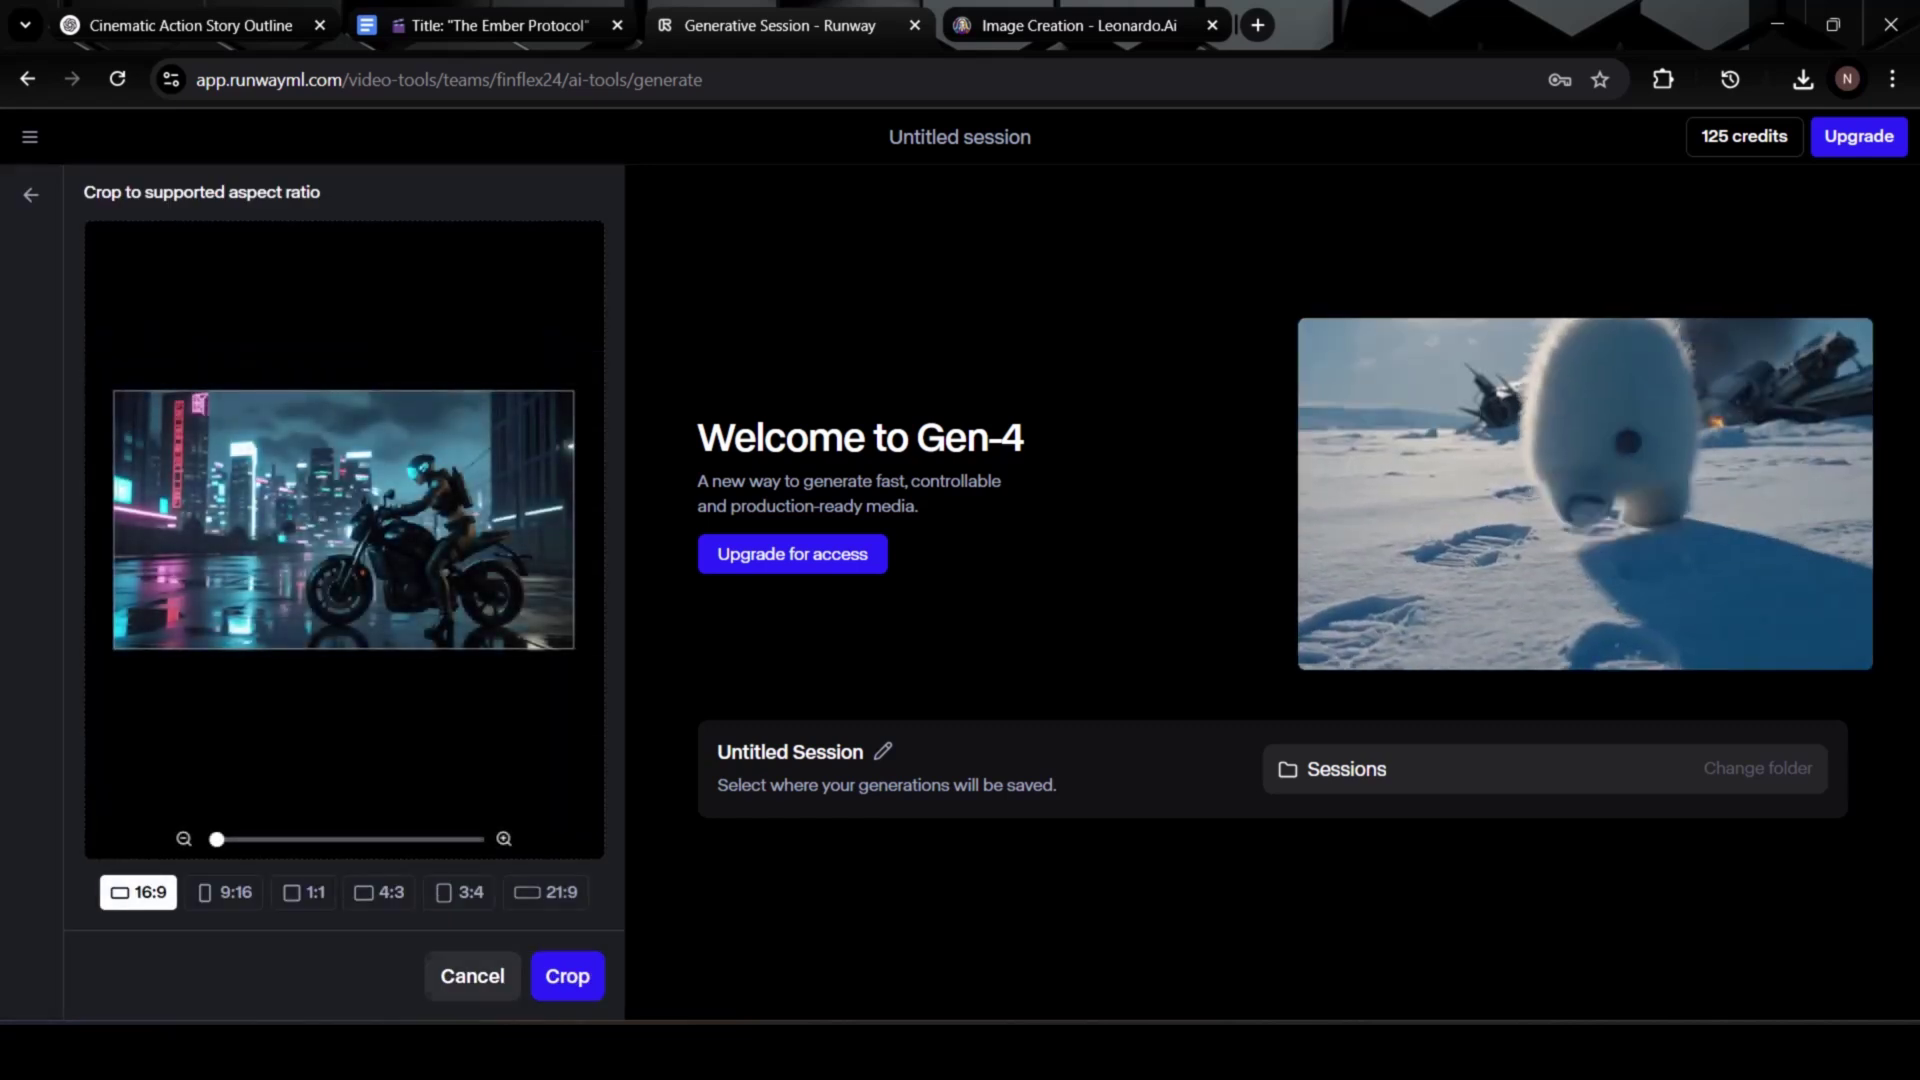
pyautogui.click(472, 976)
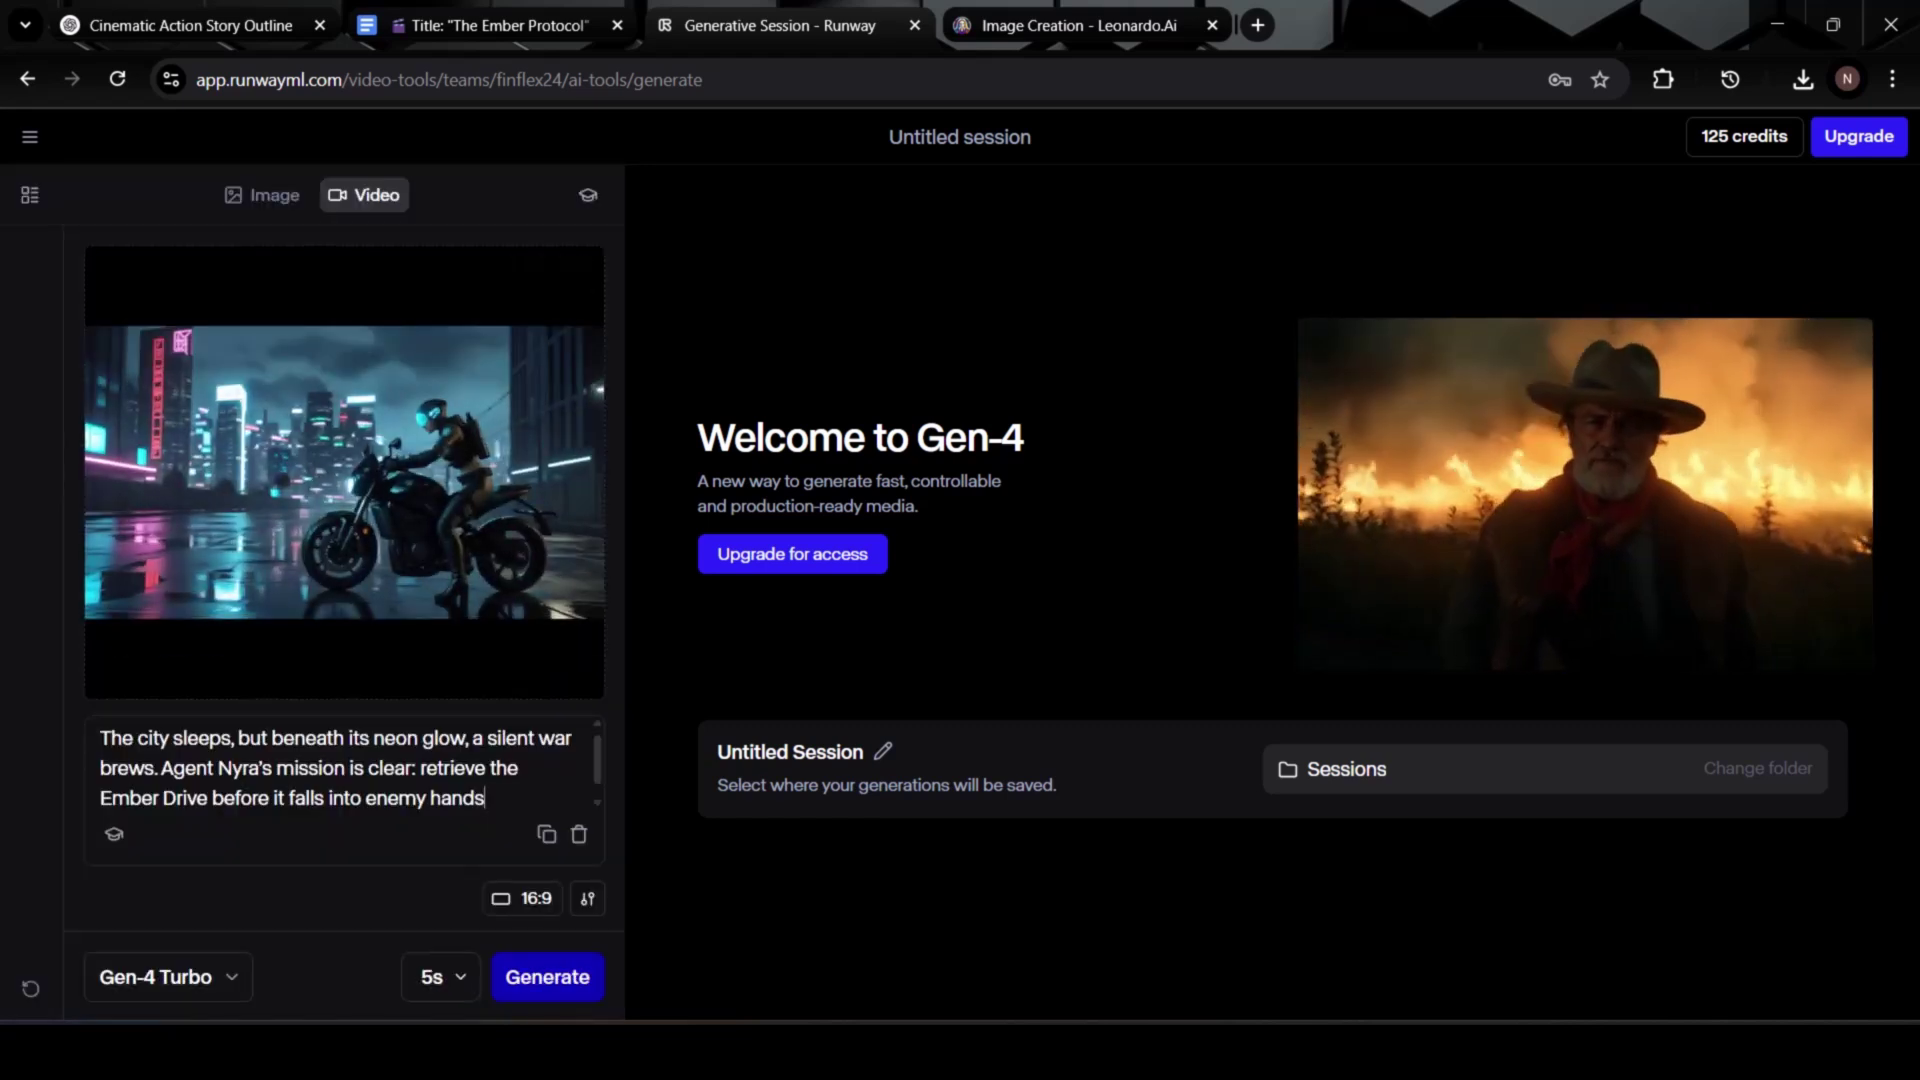
pyautogui.click(546, 977)
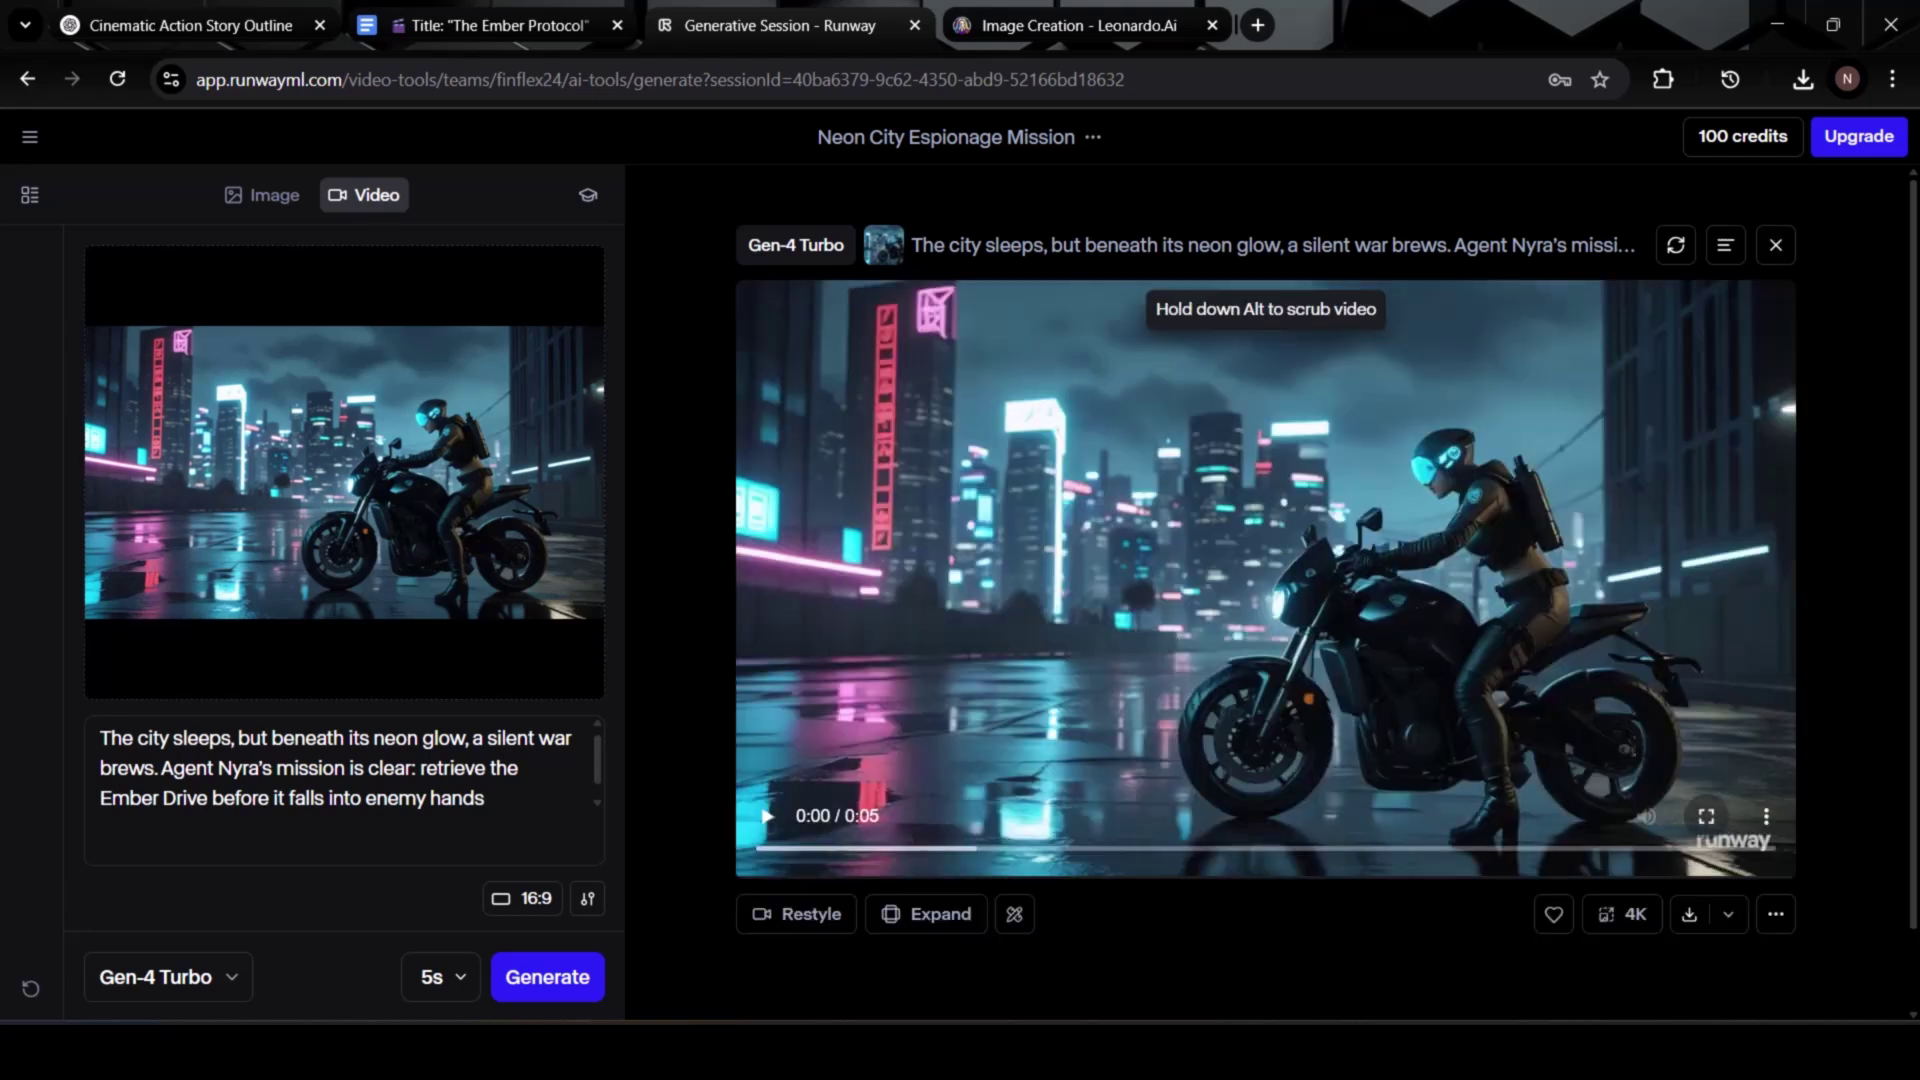
# - Play the generated Scene 1 motorcycle video in full screen
pyautogui.click(1706, 816)
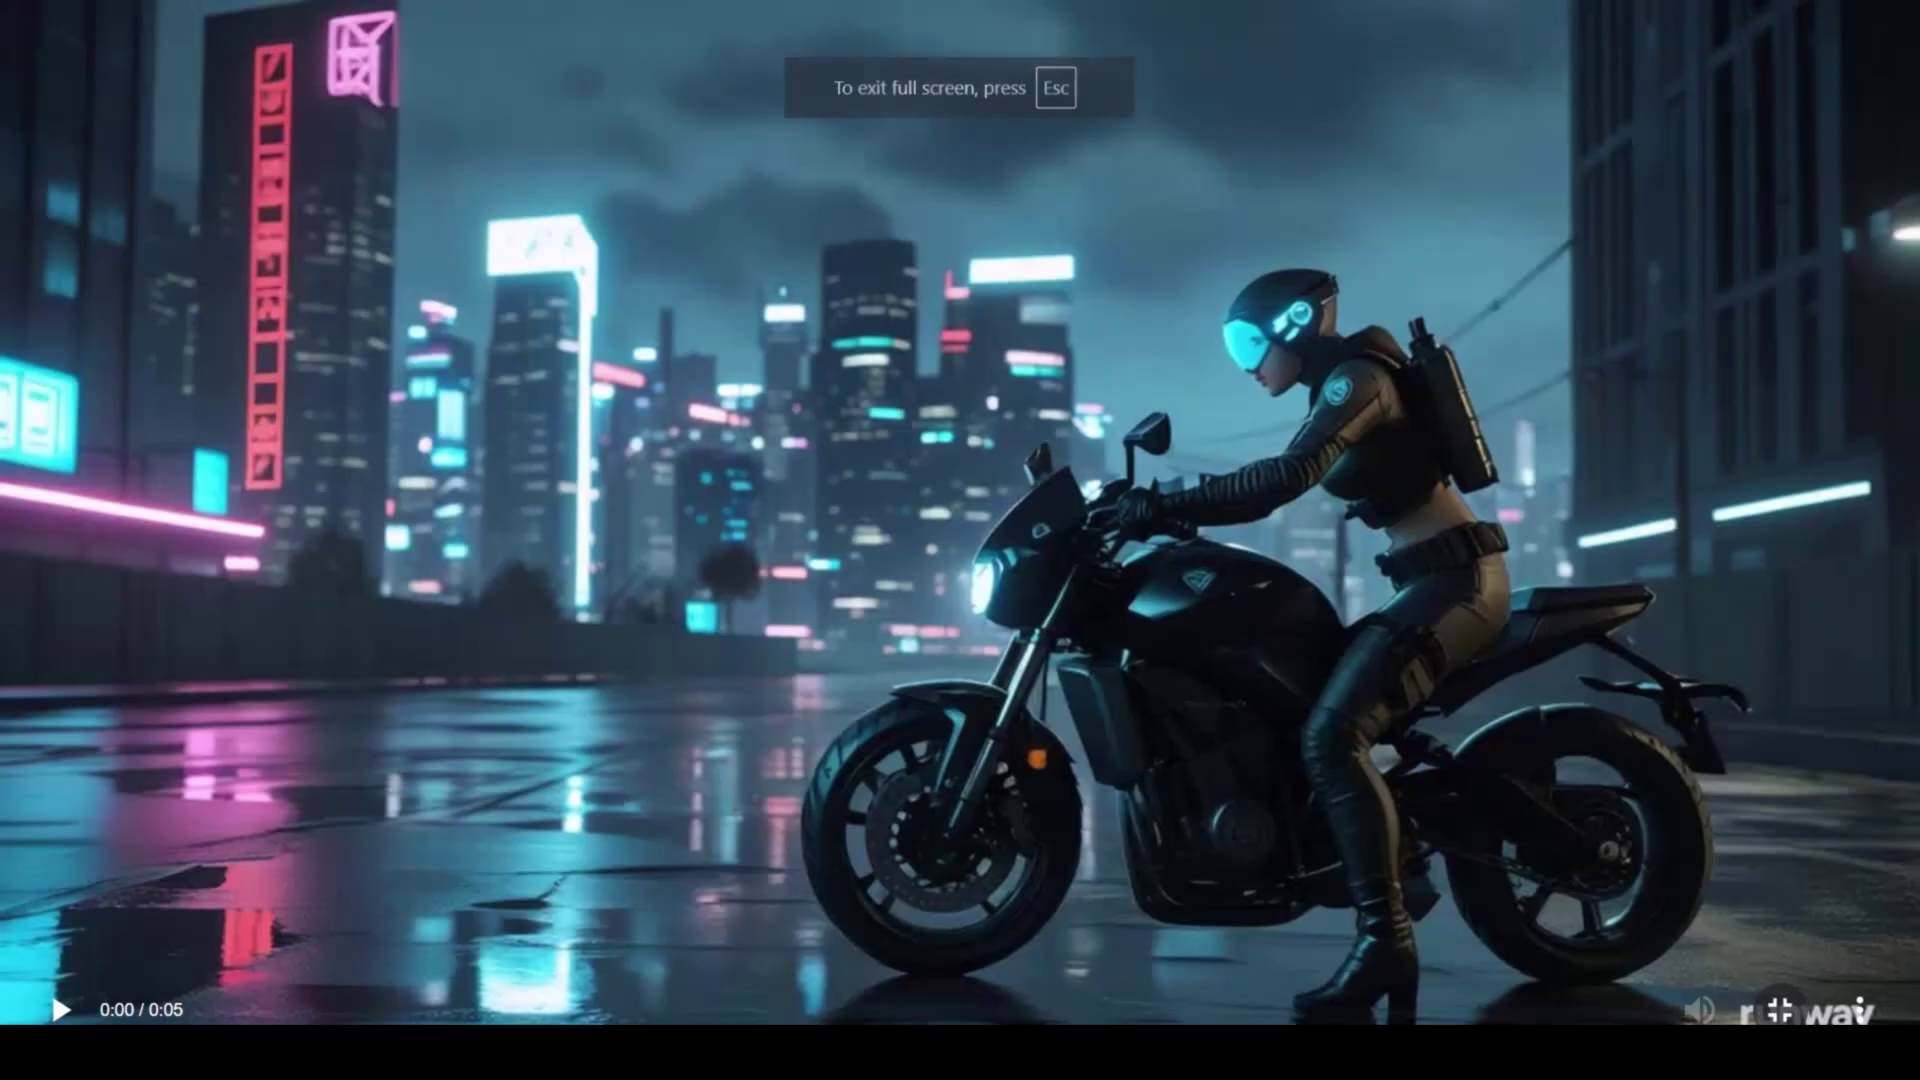
pyautogui.click(60, 1010)
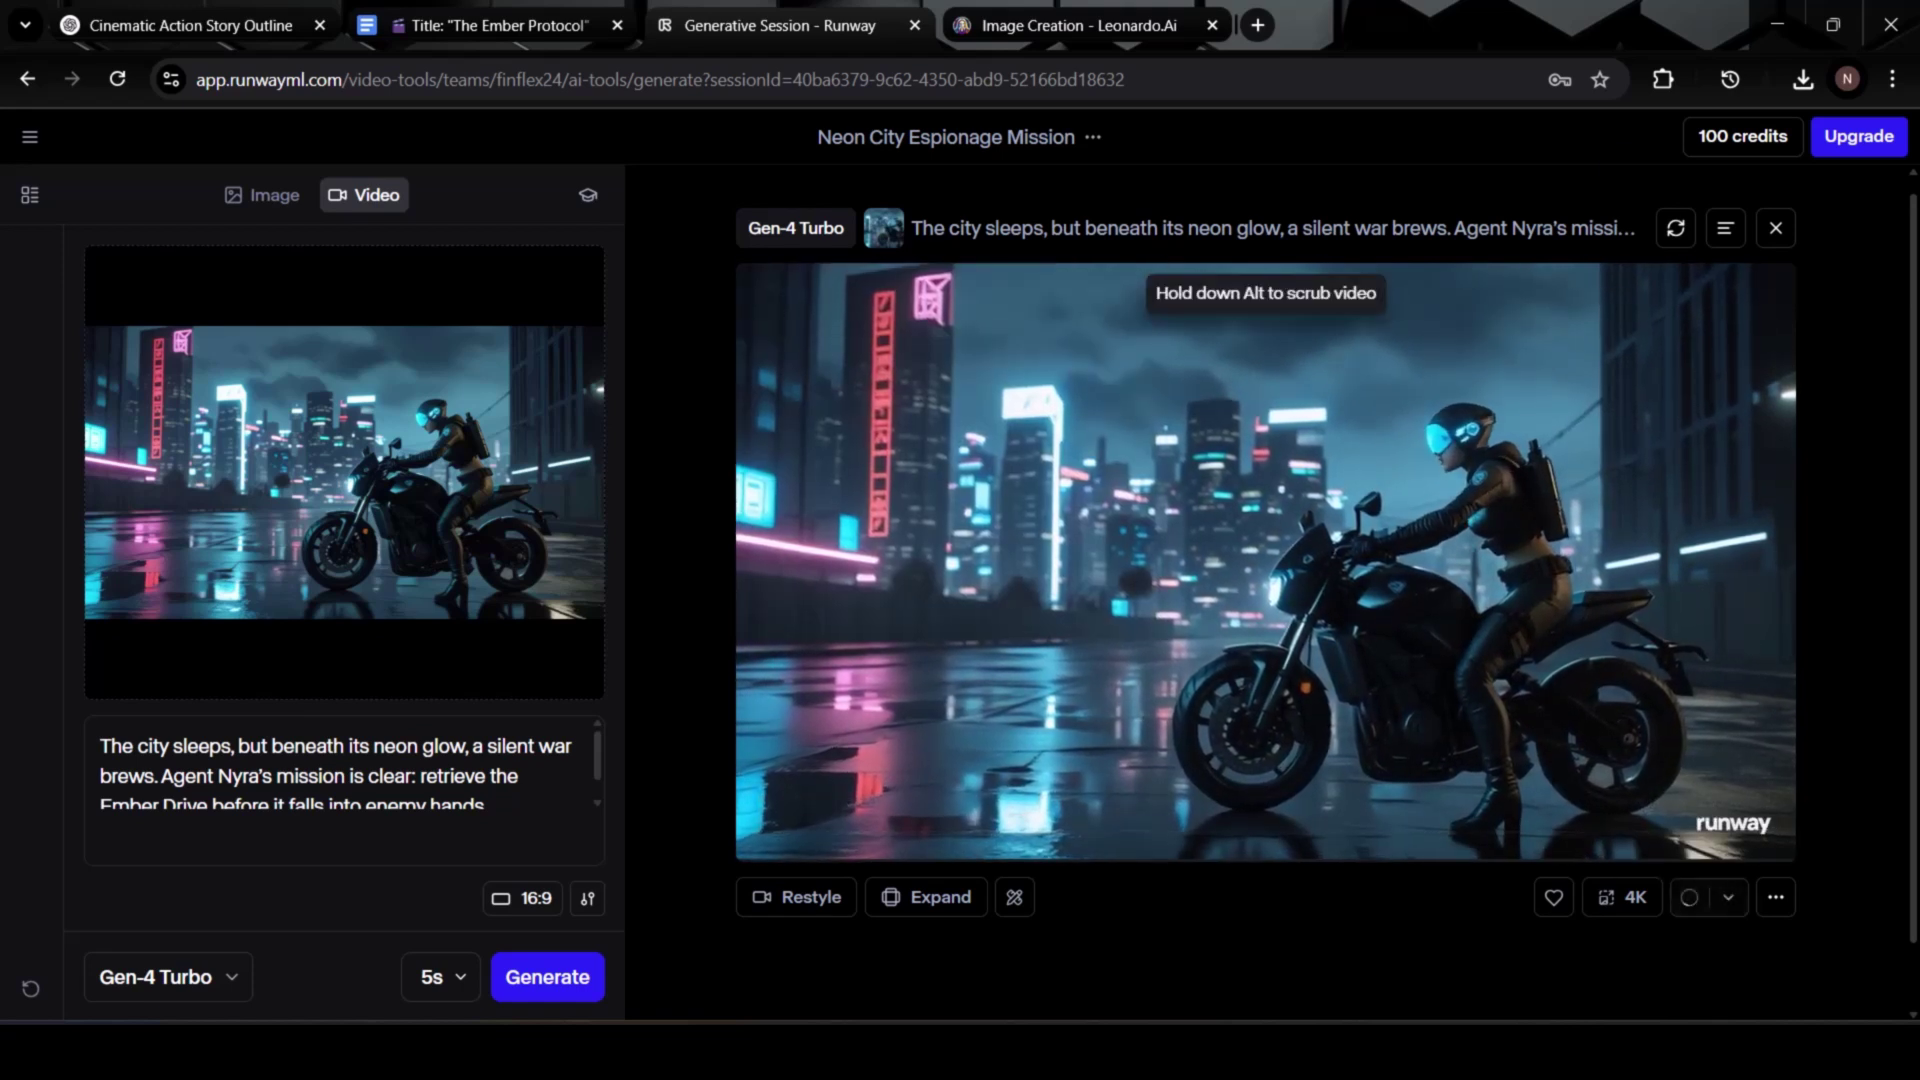
# - Copy the narration of Scene 2: "The Breach" from the story document and return to the Runway session
pyautogui.click(500, 25)
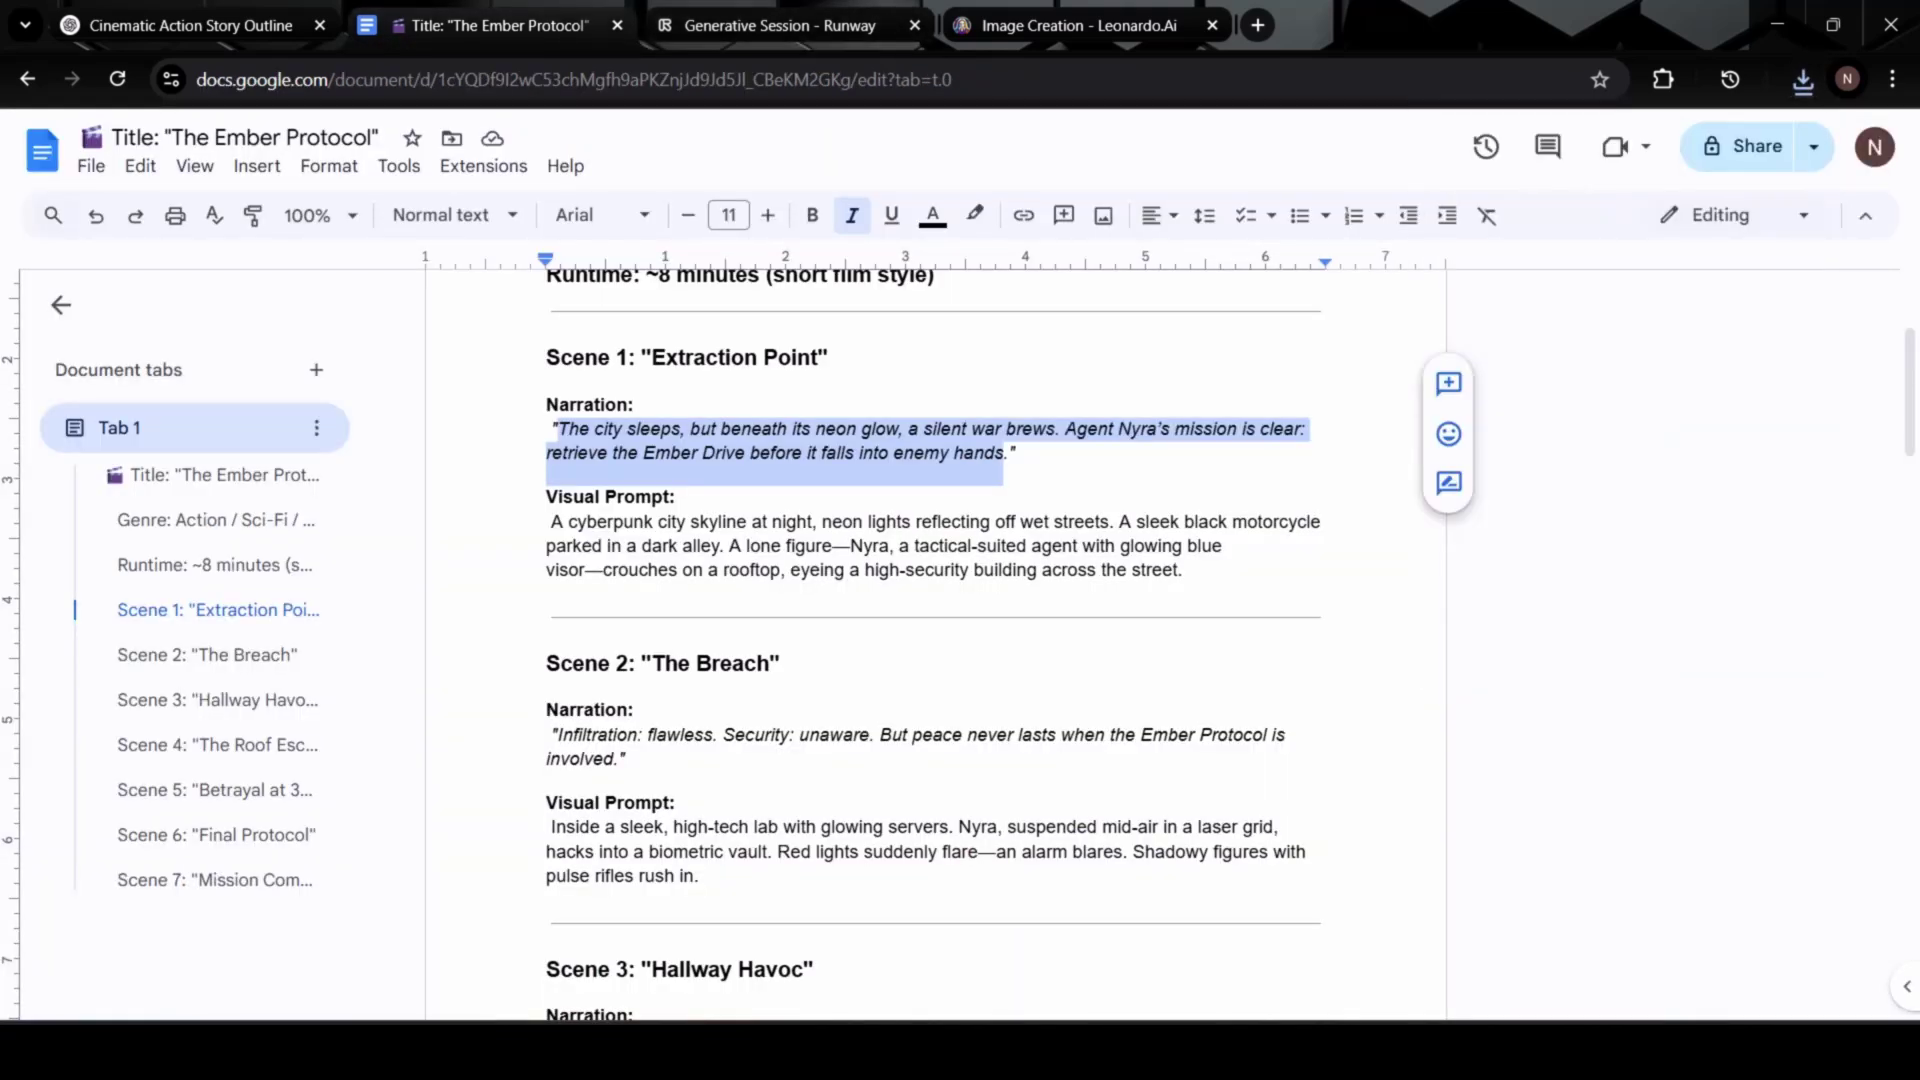
pyautogui.moveTo(551, 827); pyautogui.dragTo(690, 852)
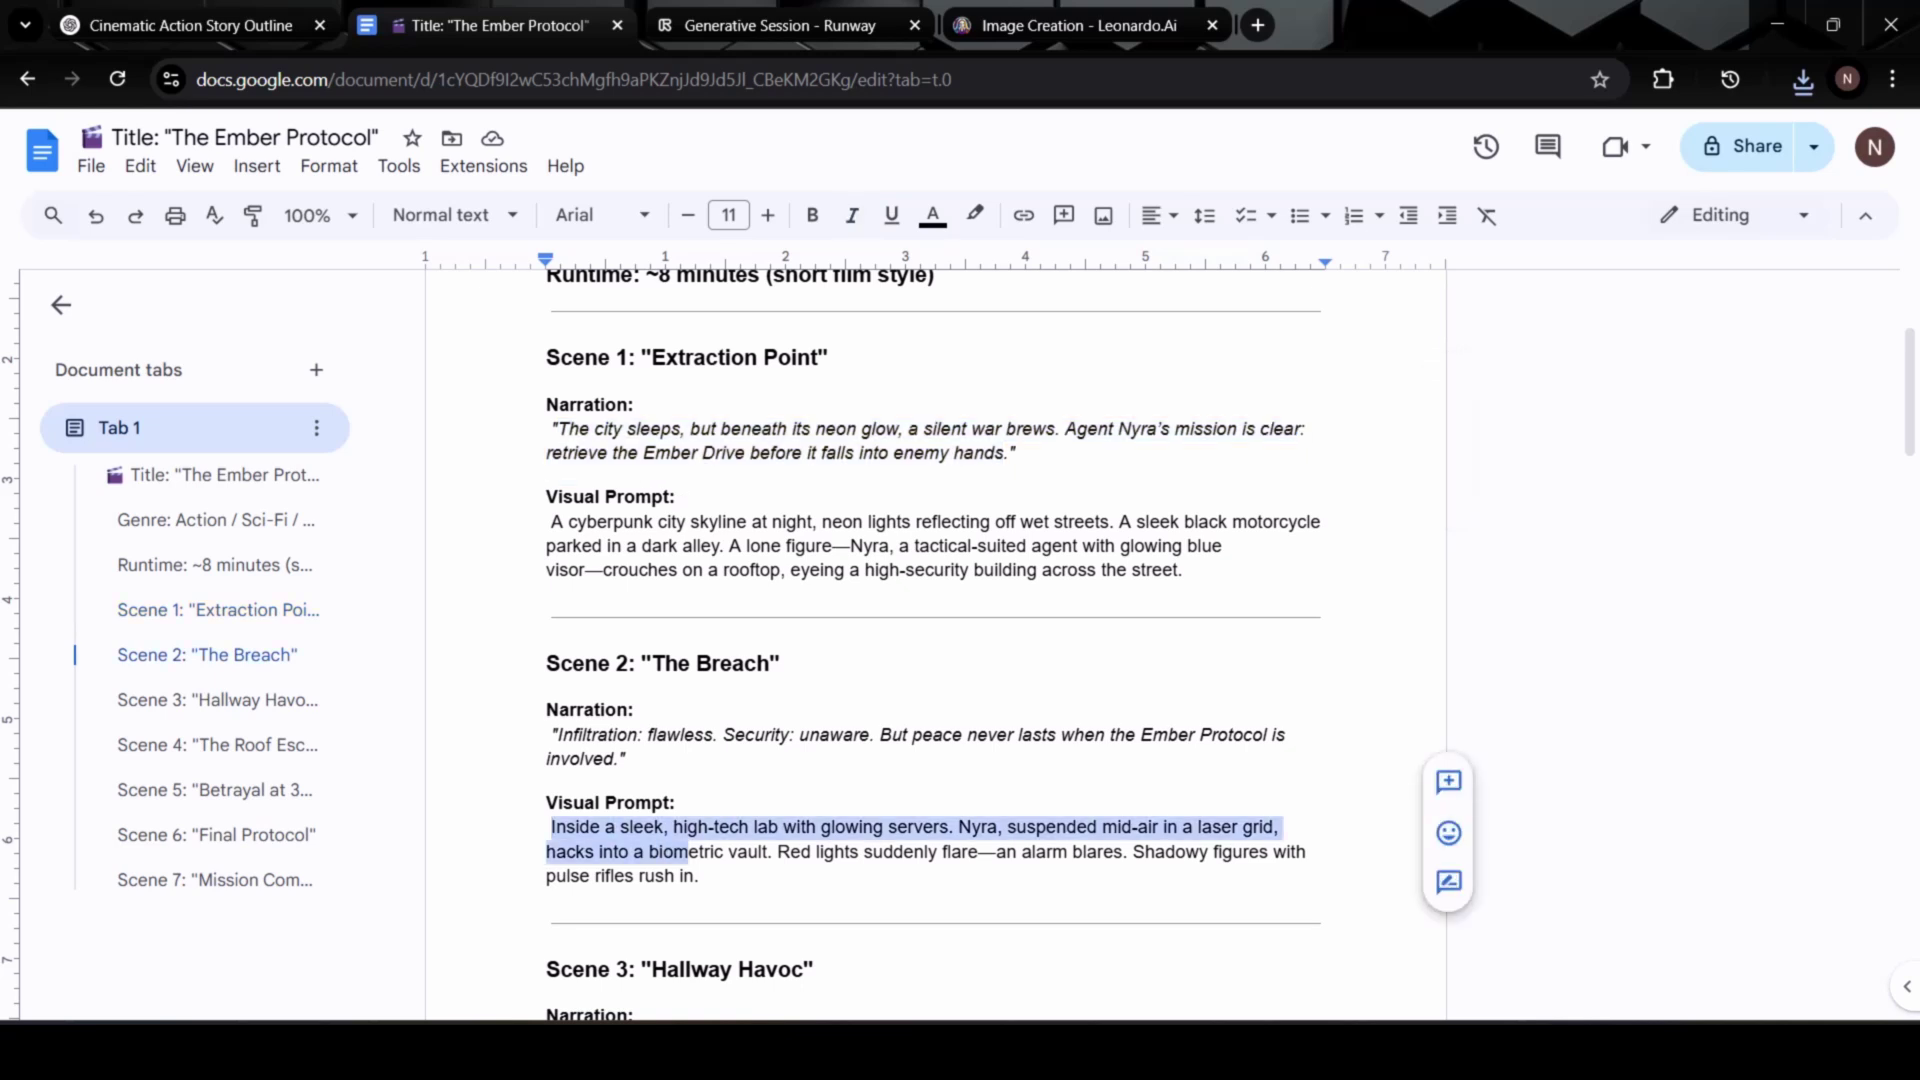
pyautogui.click(657, 735)
pyautogui.moveTo(624, 757); pyautogui.dragTo(551, 734)
pyautogui.rightClick(600, 750)
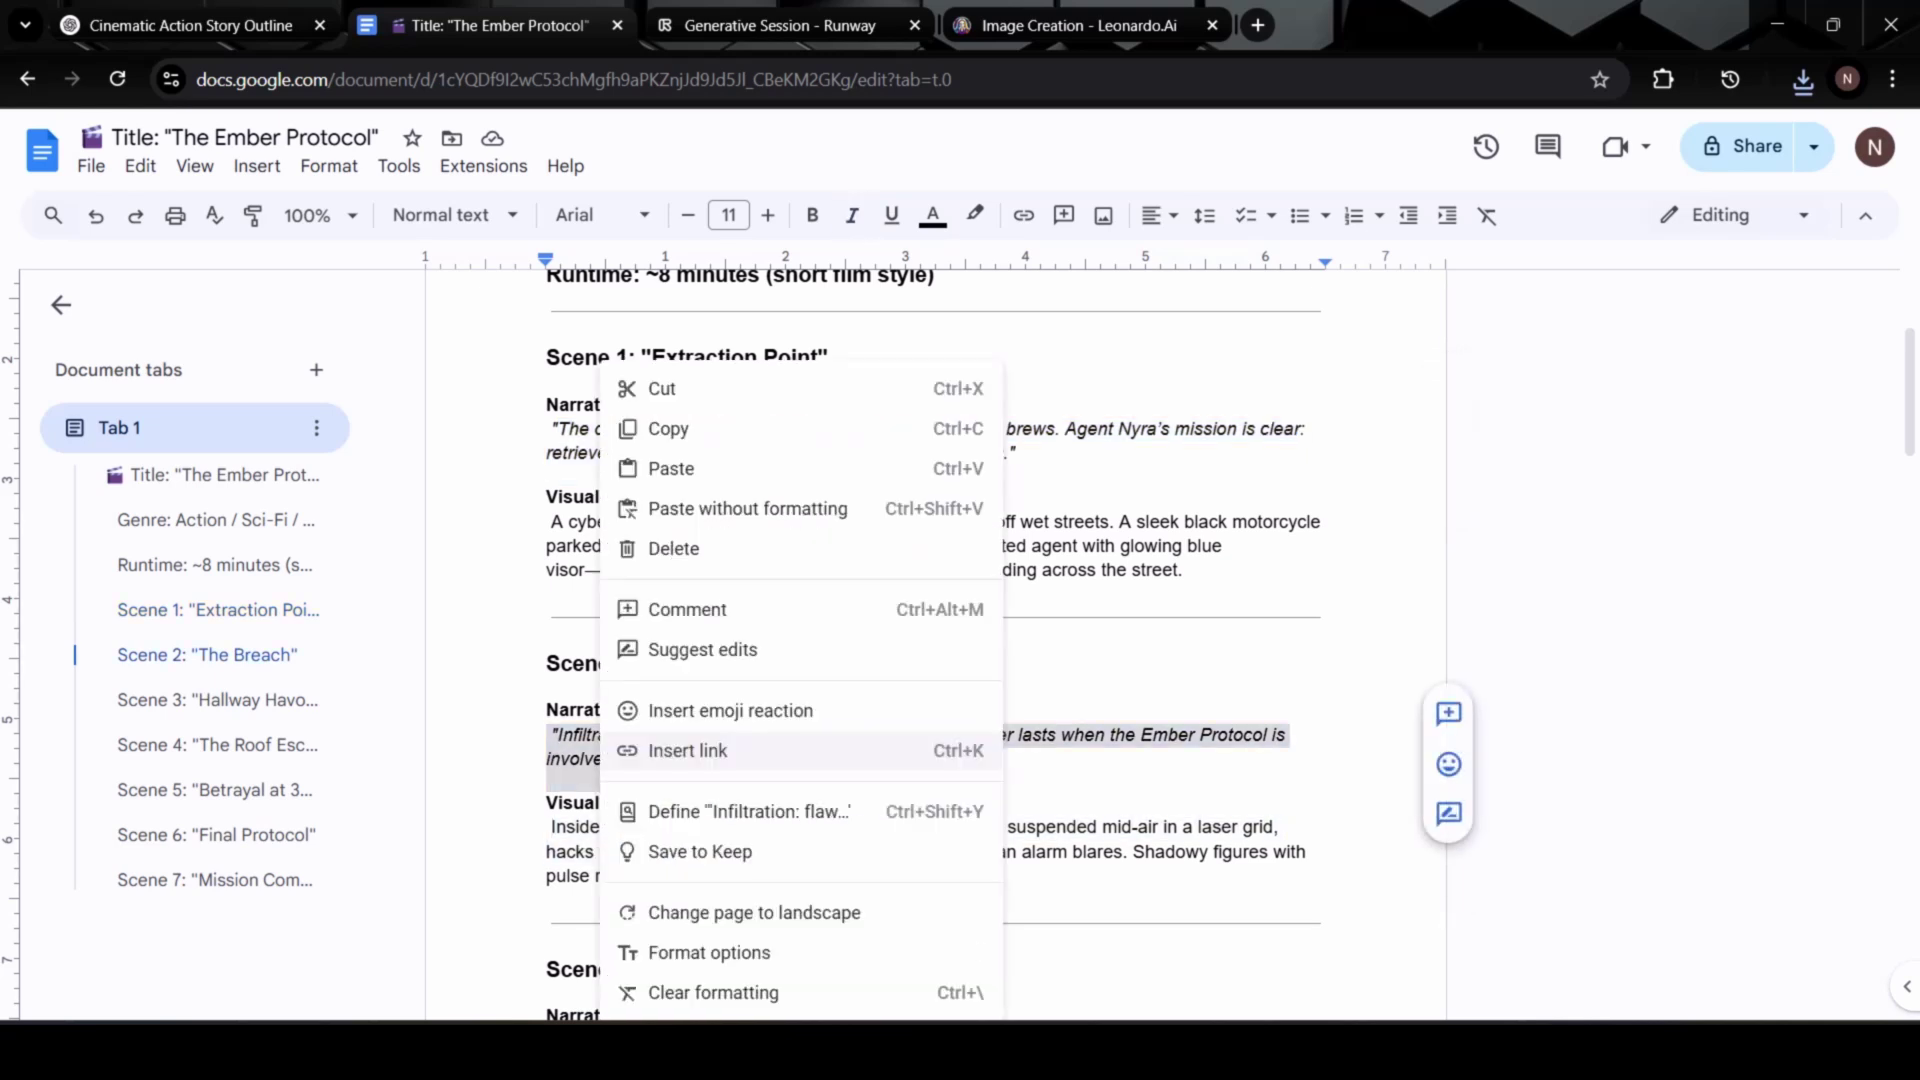
pyautogui.click(668, 428)
pyautogui.click(766, 25)
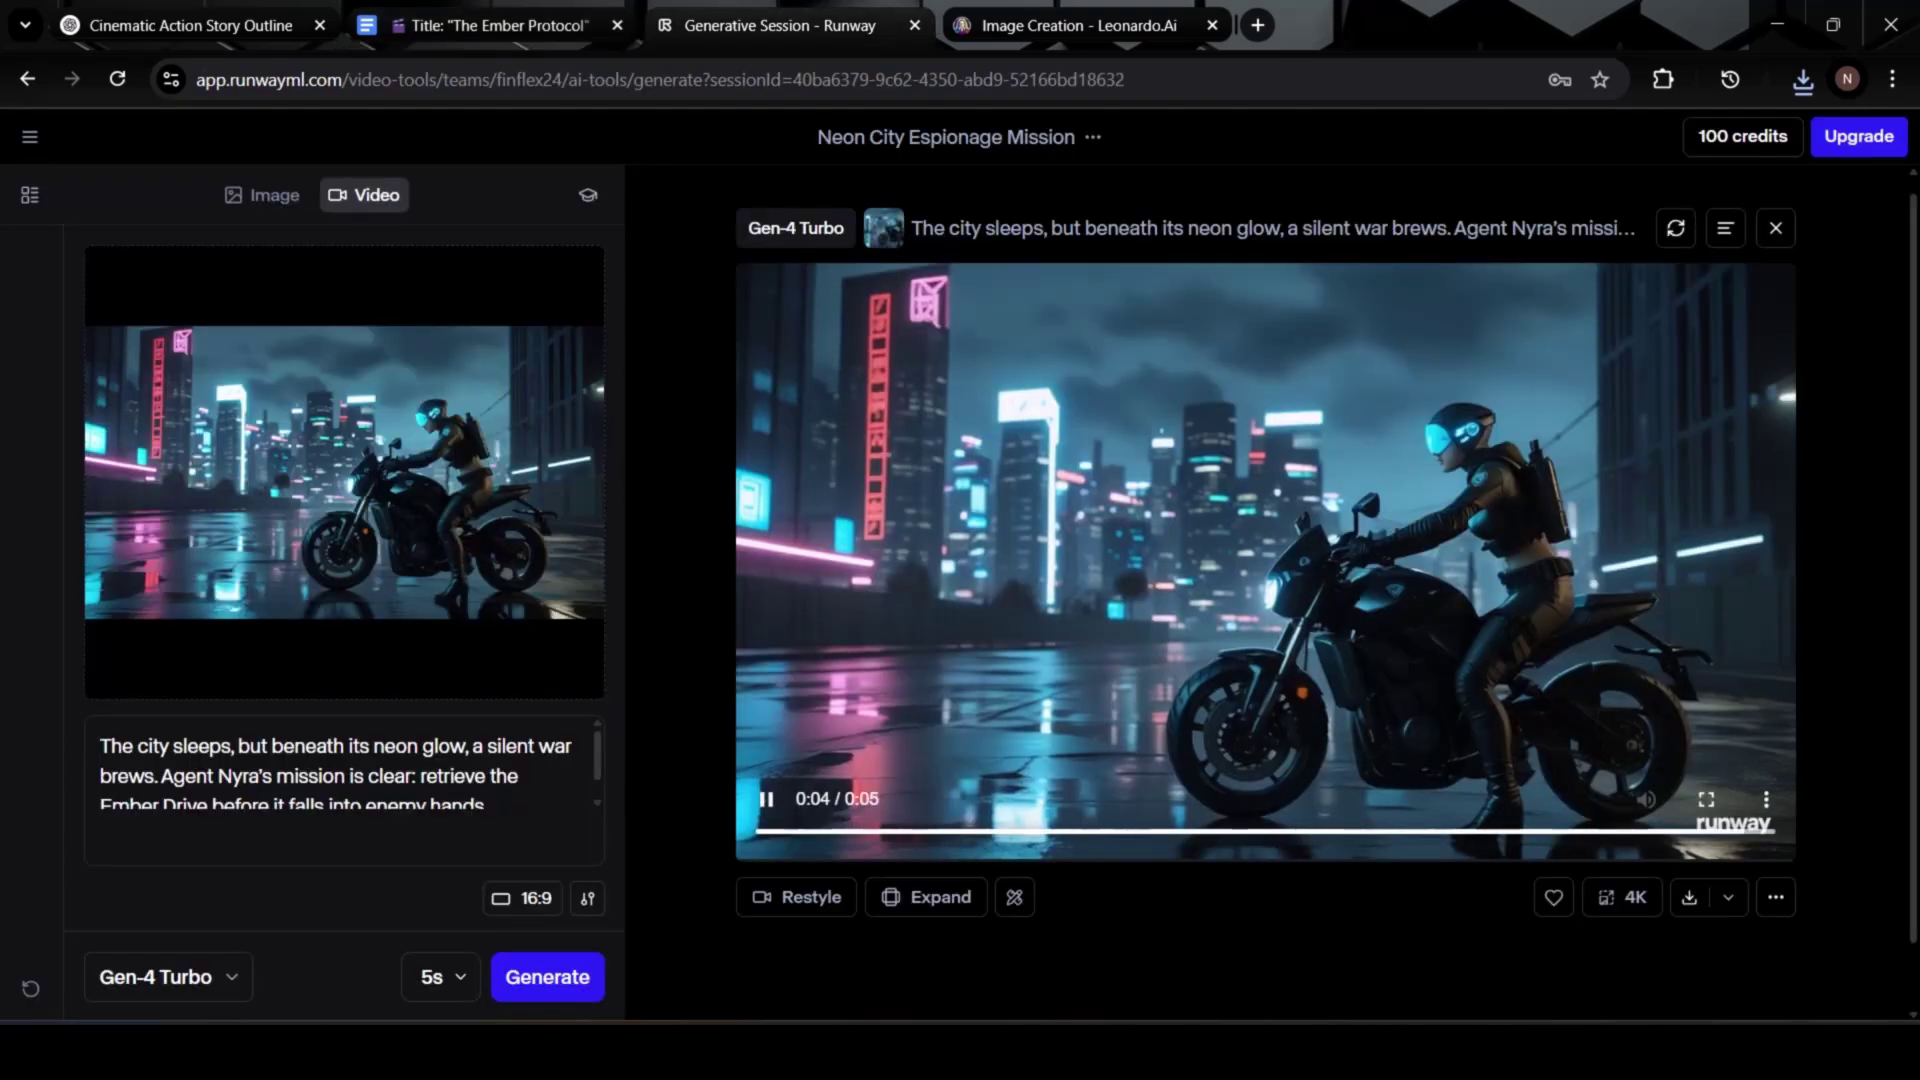
# - Replace the input image of the Runway video with Leonardo_Phoenix_10_Inside_a_sleek_hightech_lab_with_glowing_2 from Downloads
pyautogui.click(572, 277)
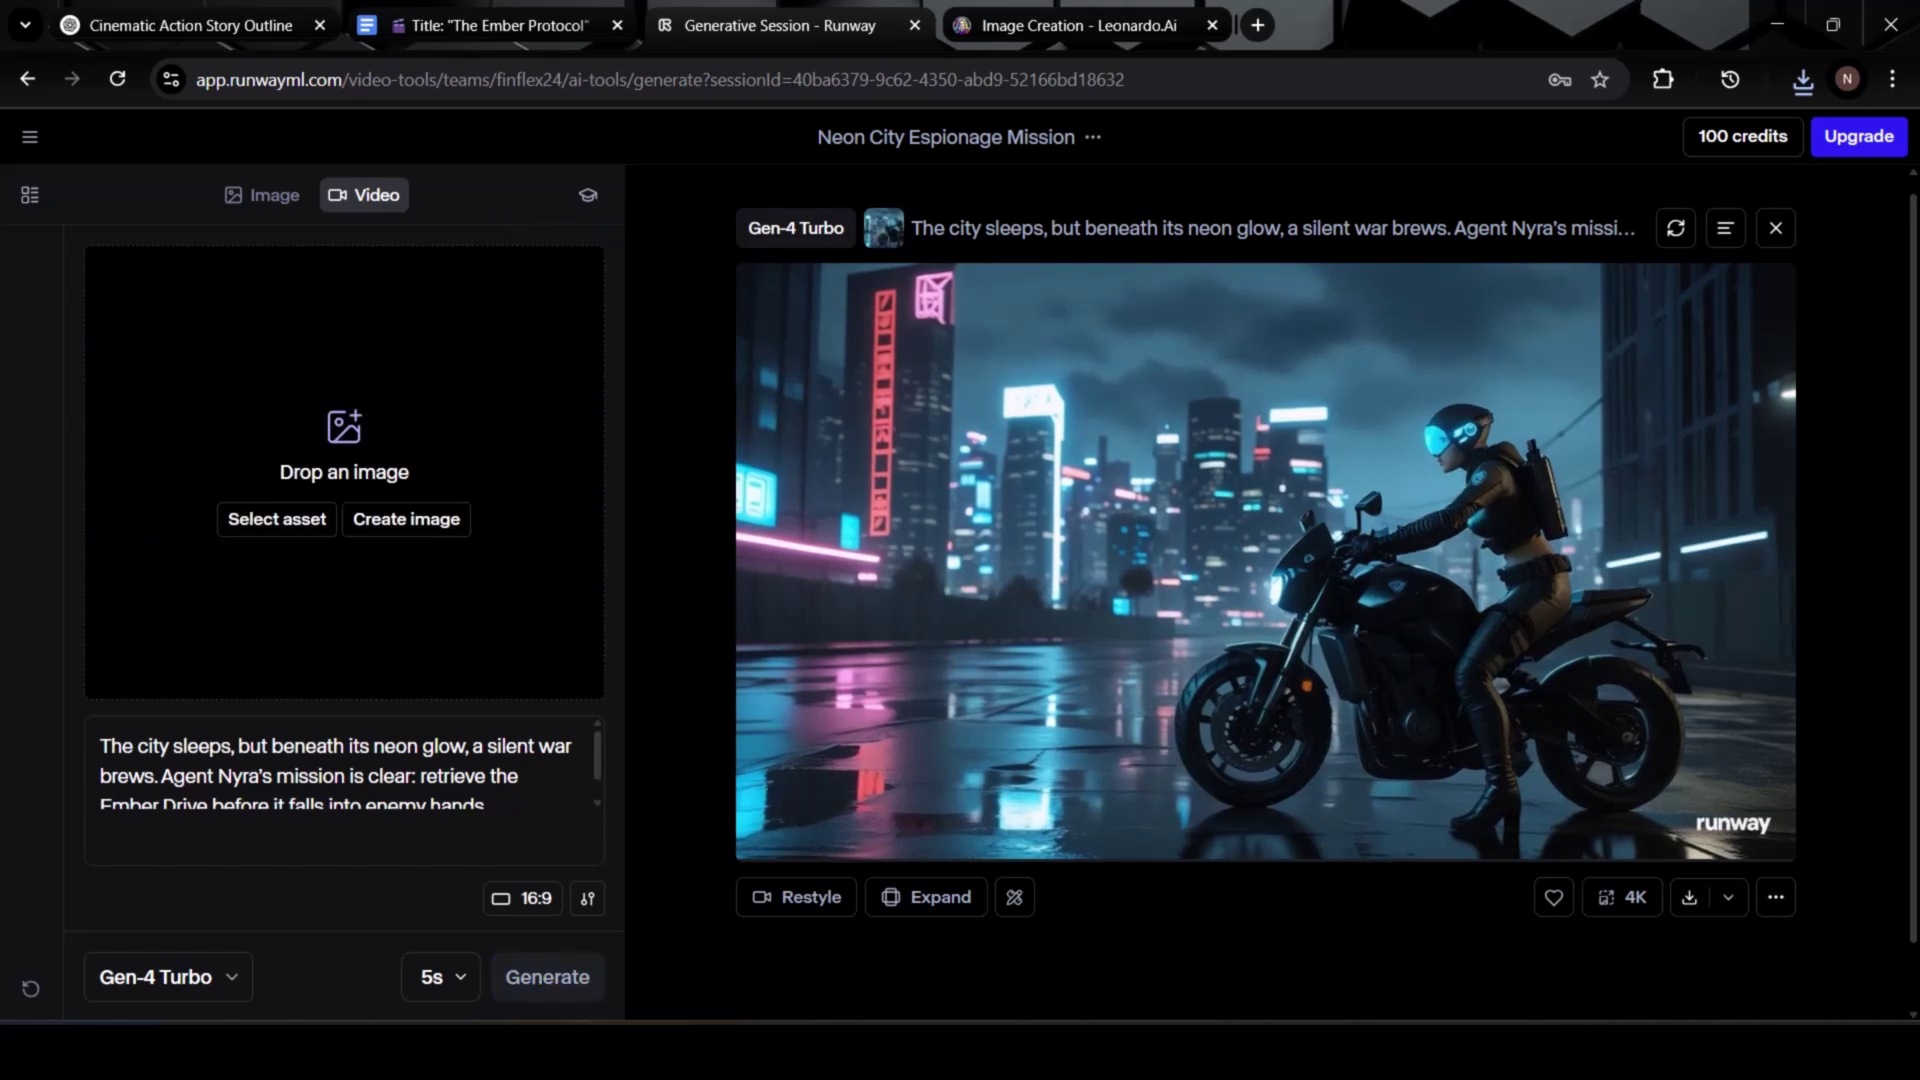
pyautogui.click(277, 519)
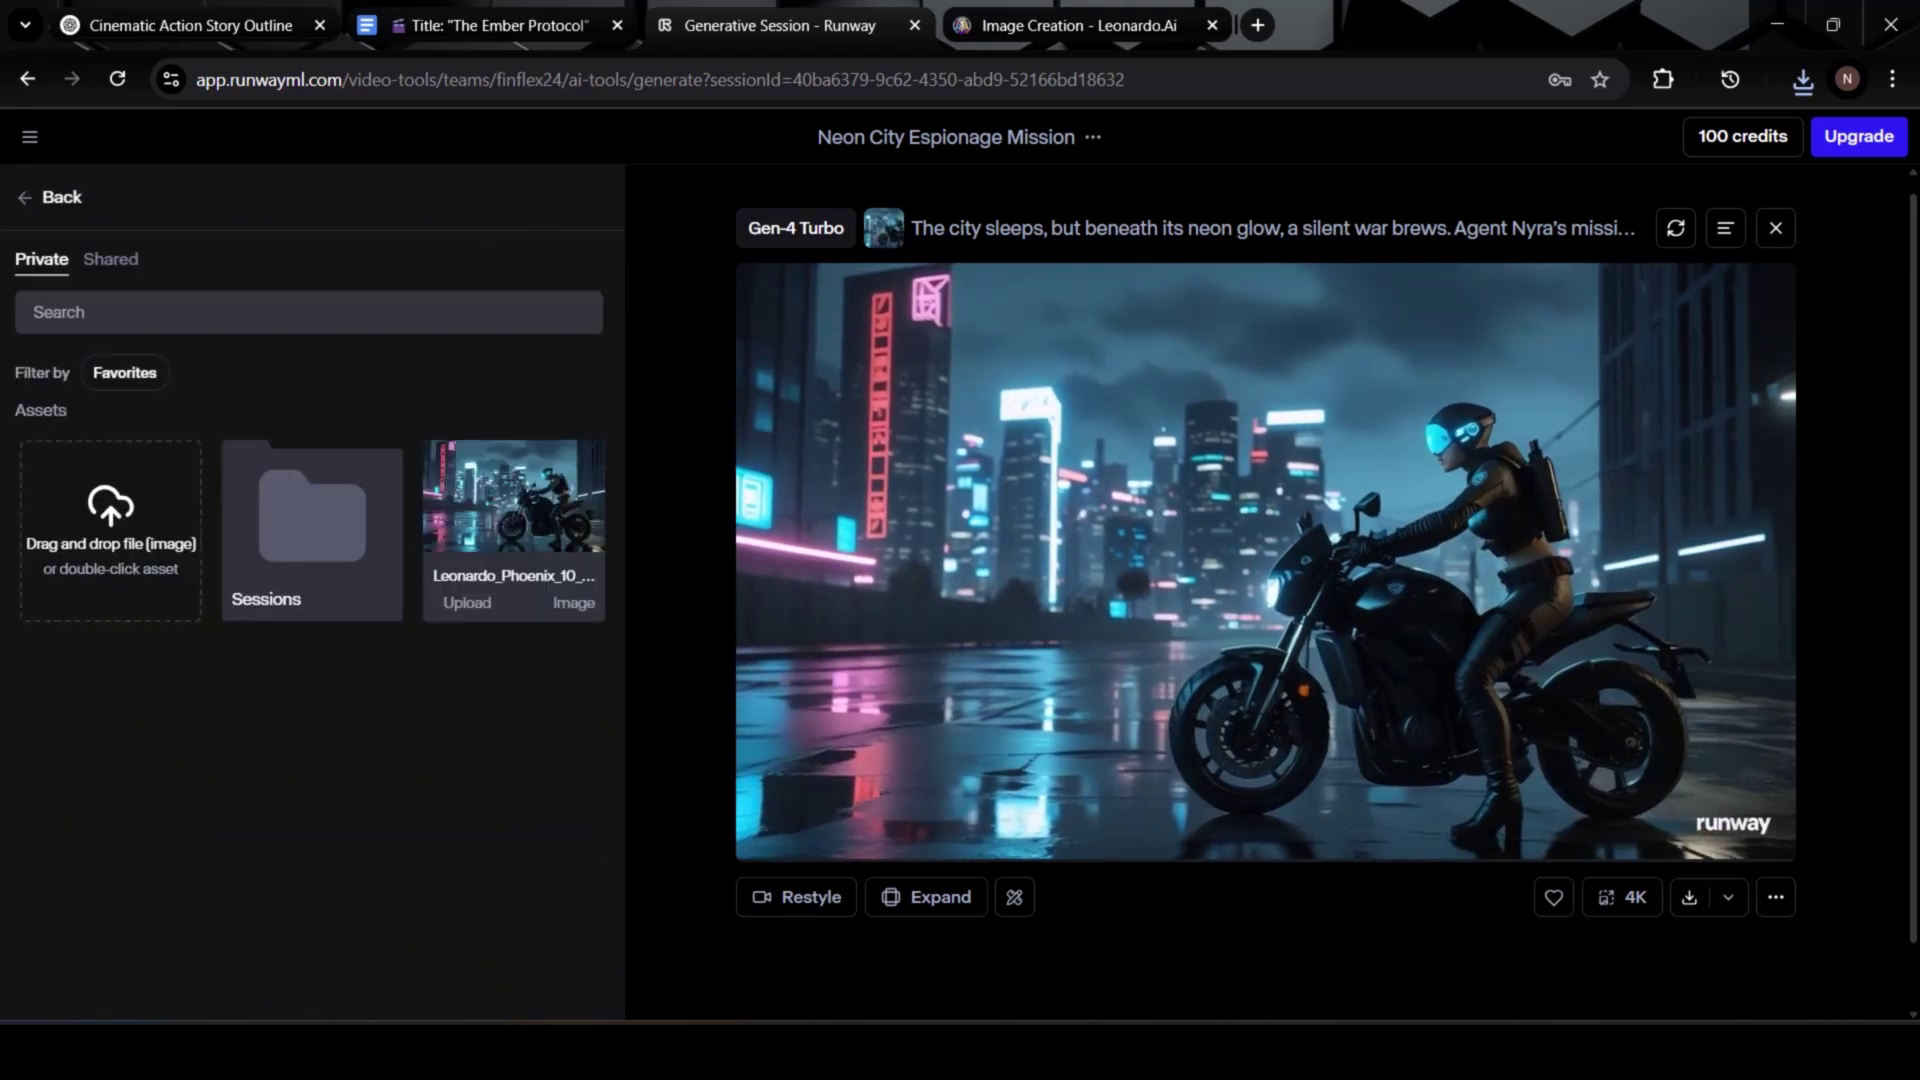
pyautogui.click(110, 530)
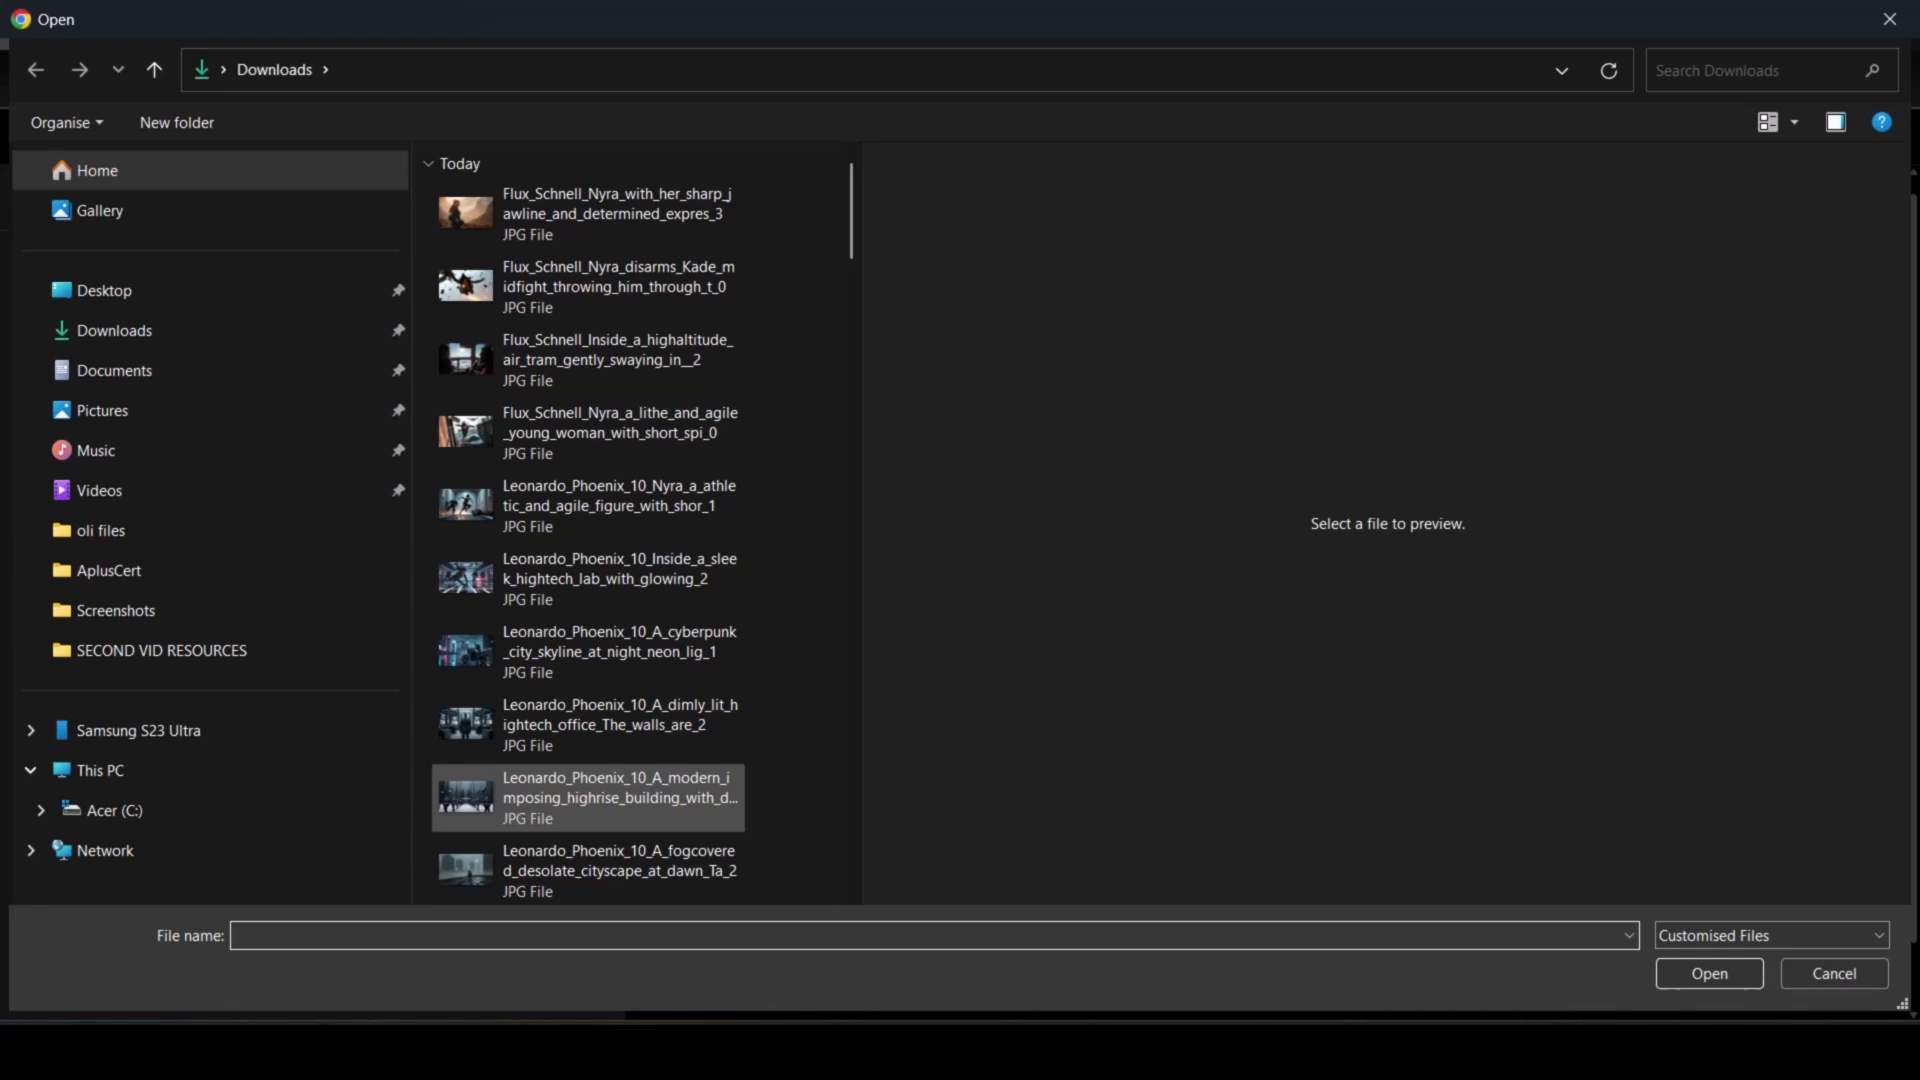
pyautogui.click(588, 579)
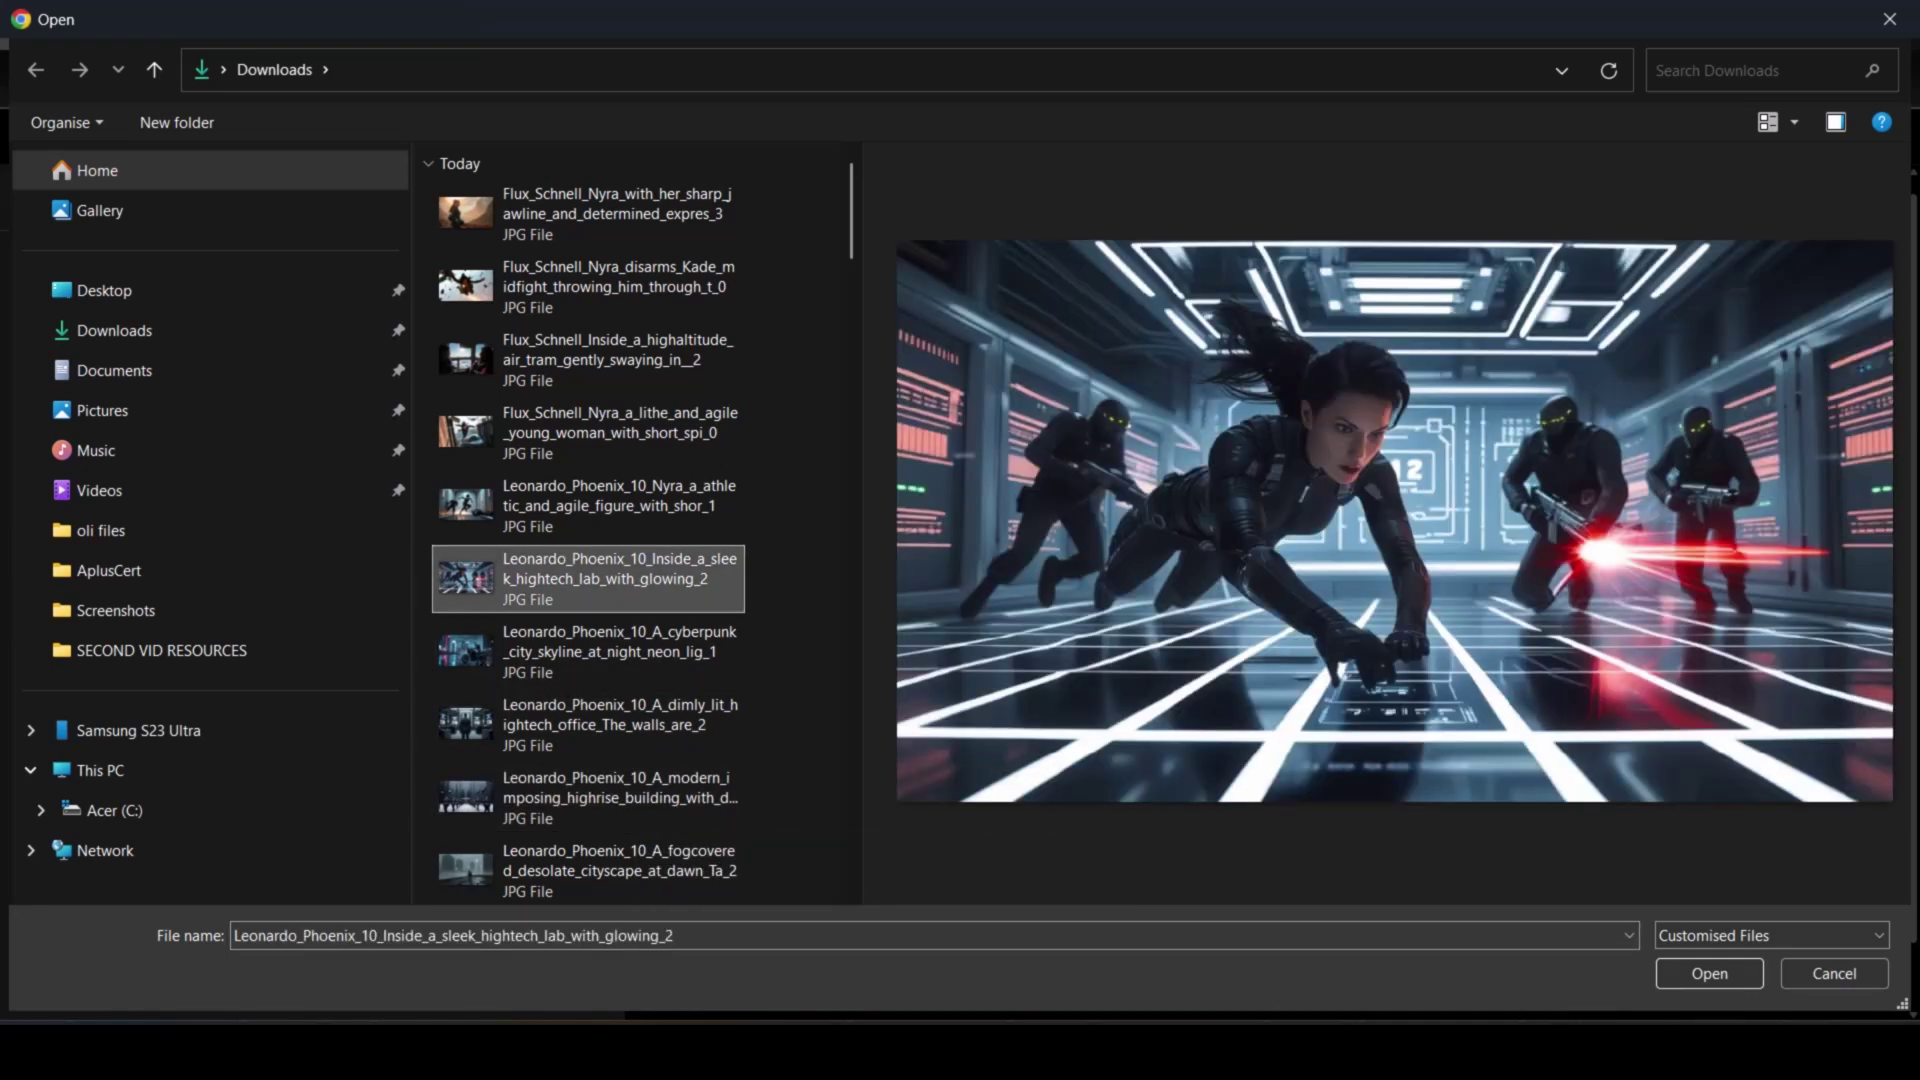
pyautogui.press('Return')
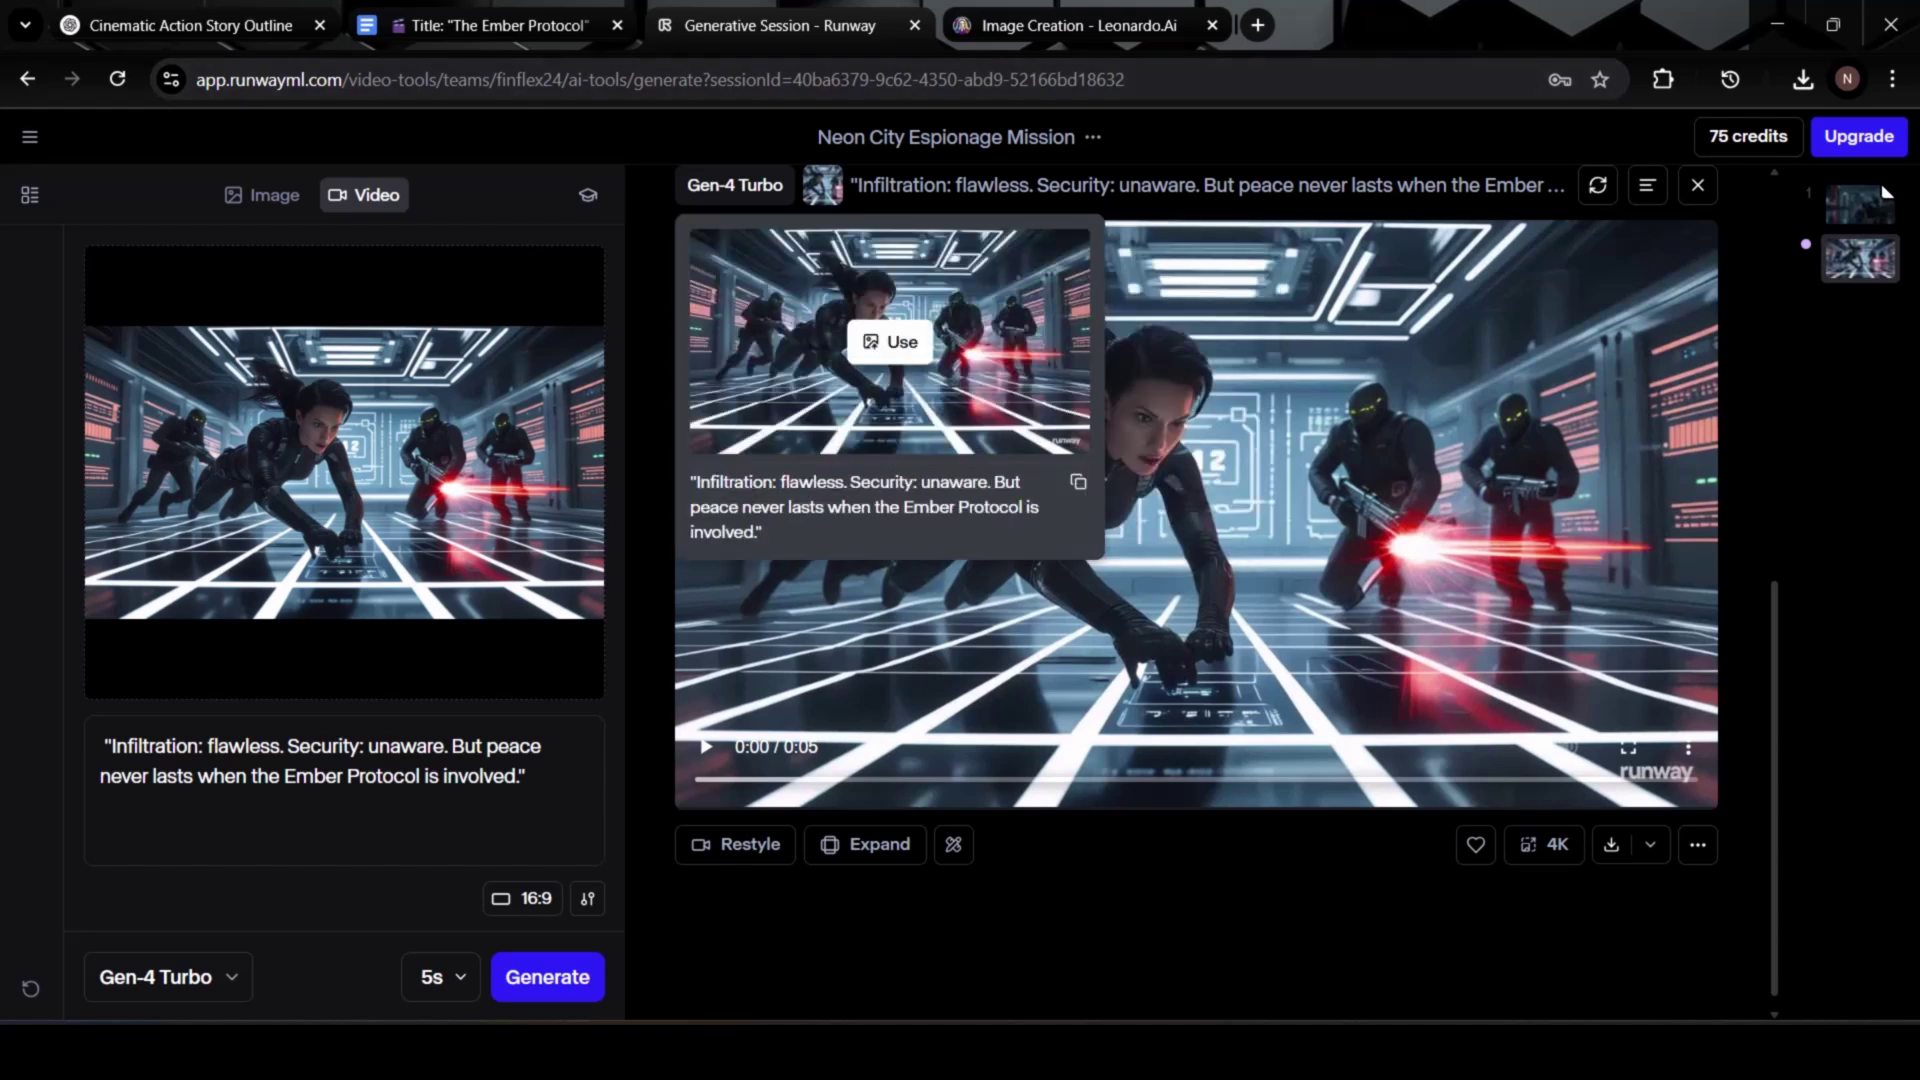
# - Replace the lab input image with Leonardo_Phoenix_10_Nyra_a_athletic_and_agile_figure_with_shor_1 from Downloads
pyautogui.scroll(-1, 1196, 514)
pyautogui.scroll(2, 1196, 515)
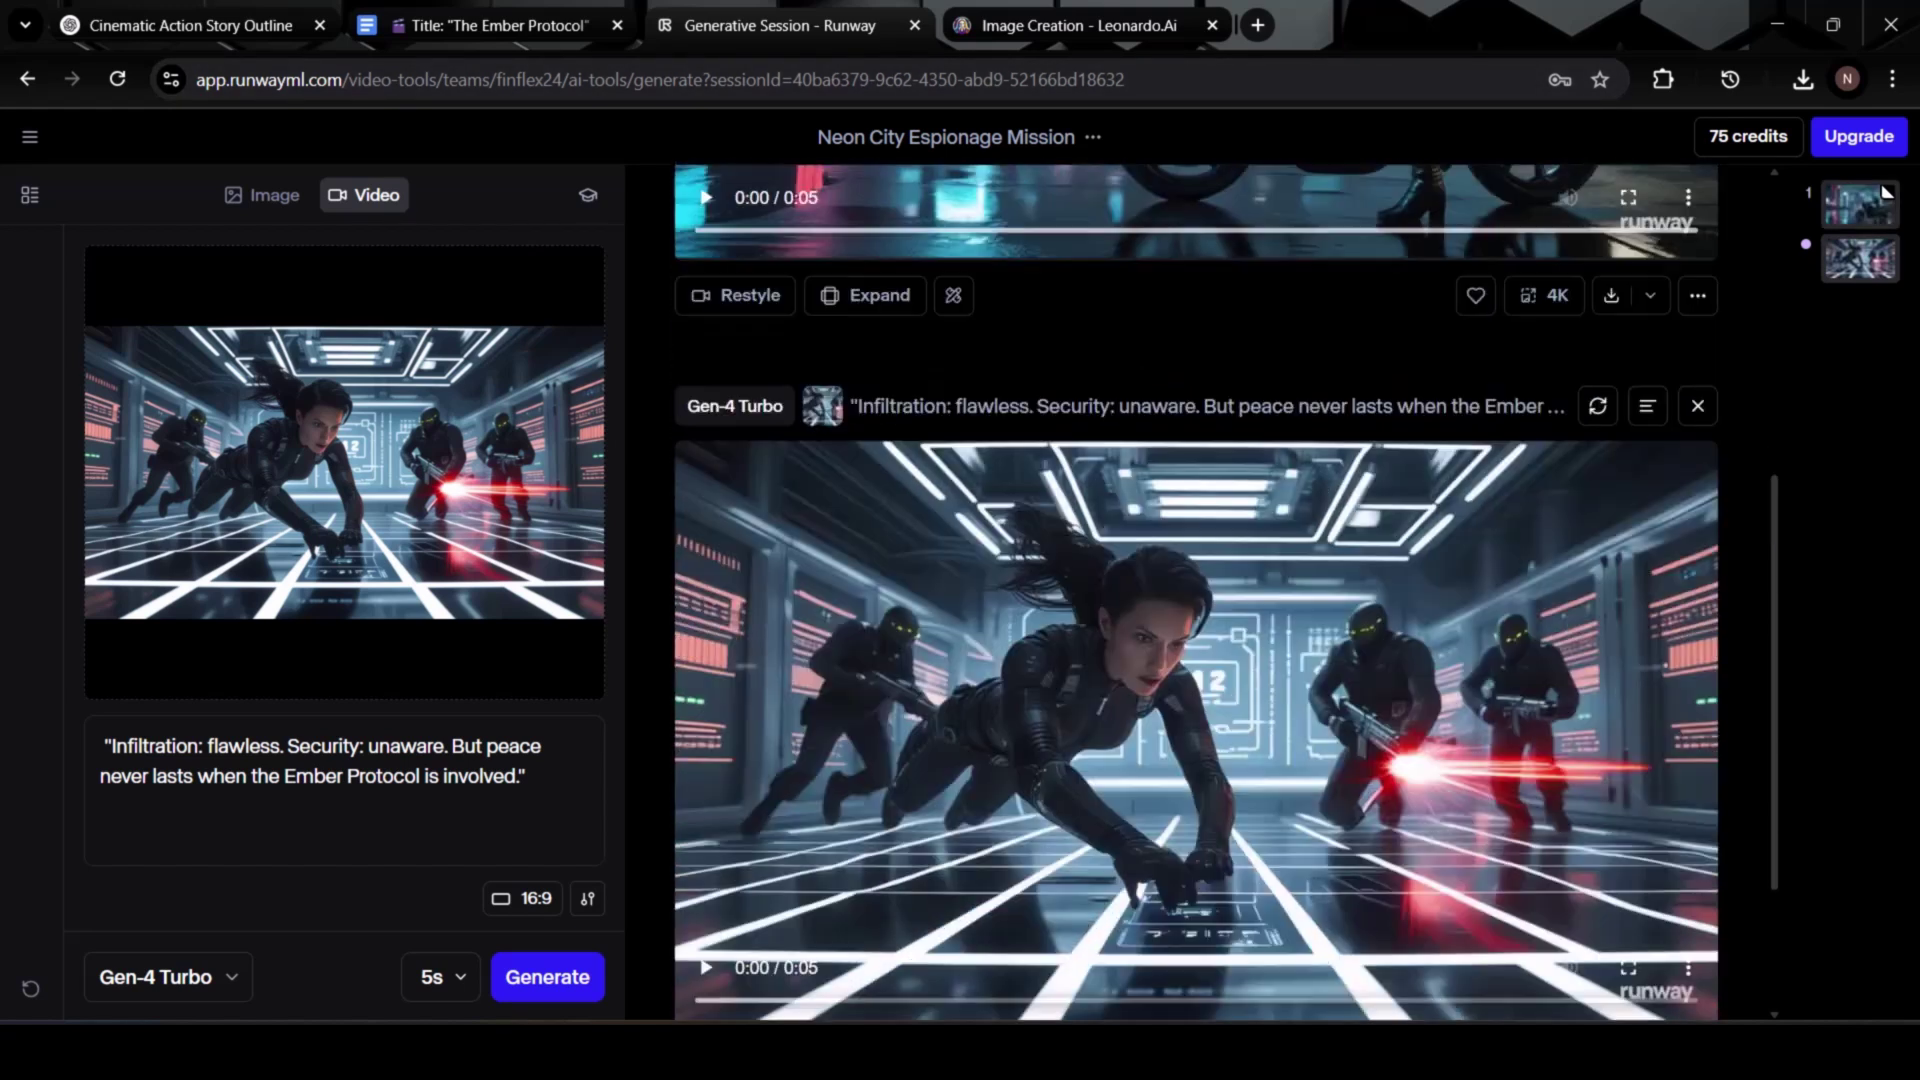
pyautogui.scroll(-3, 1886, 192)
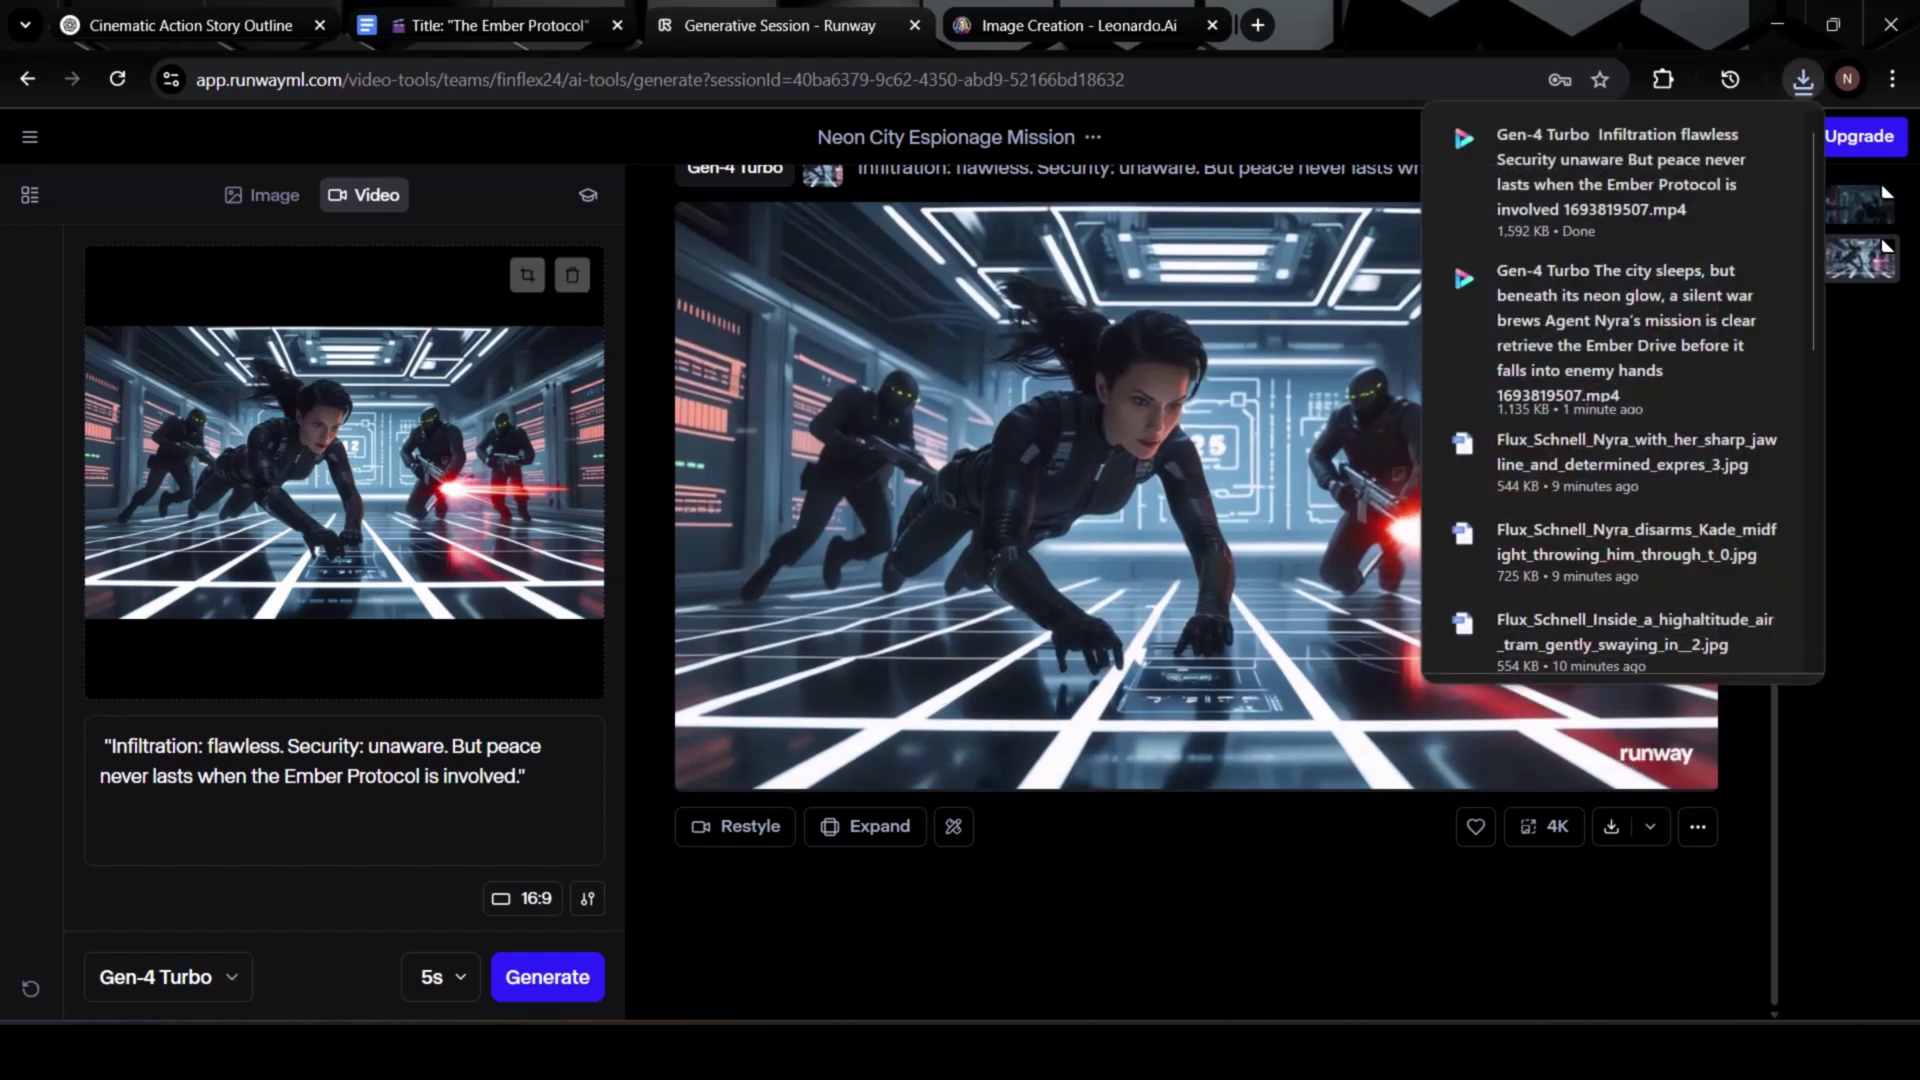
pyautogui.click(572, 275)
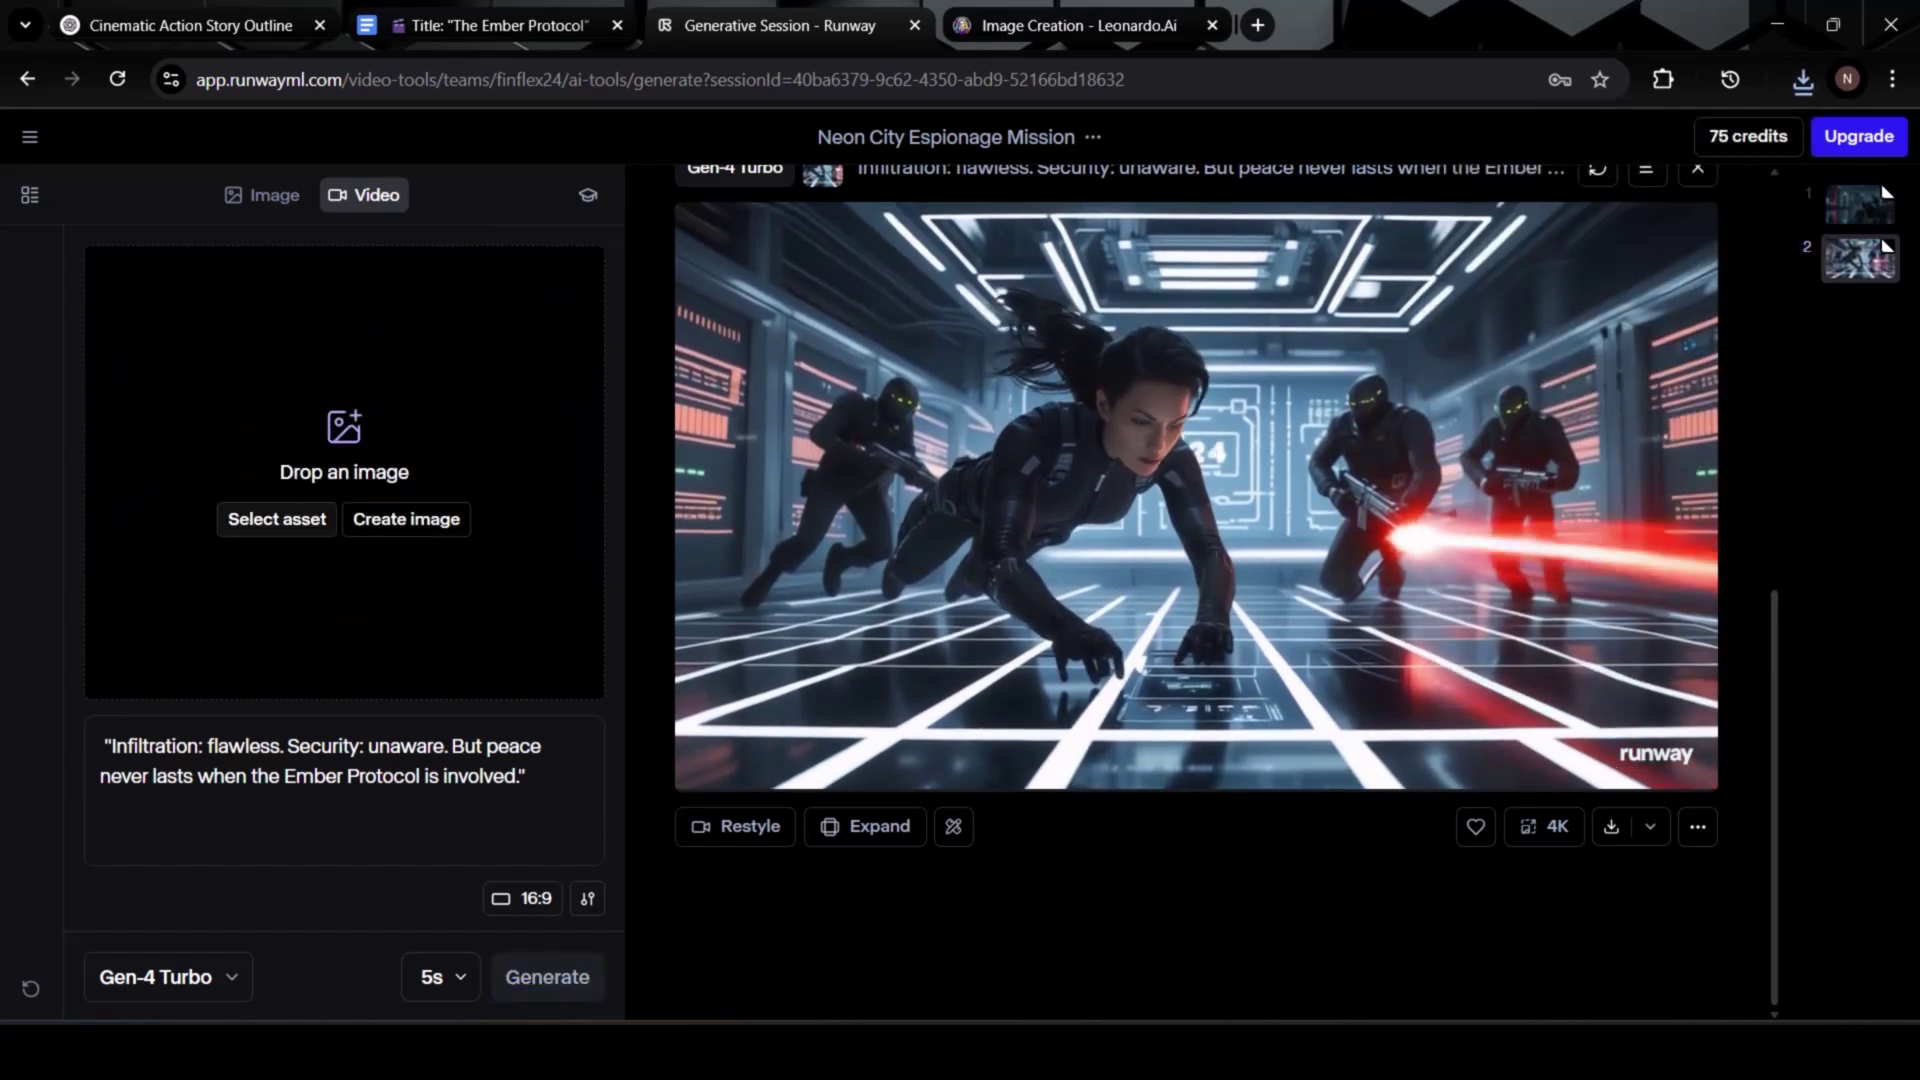
pyautogui.click(277, 518)
pyautogui.click(125, 528)
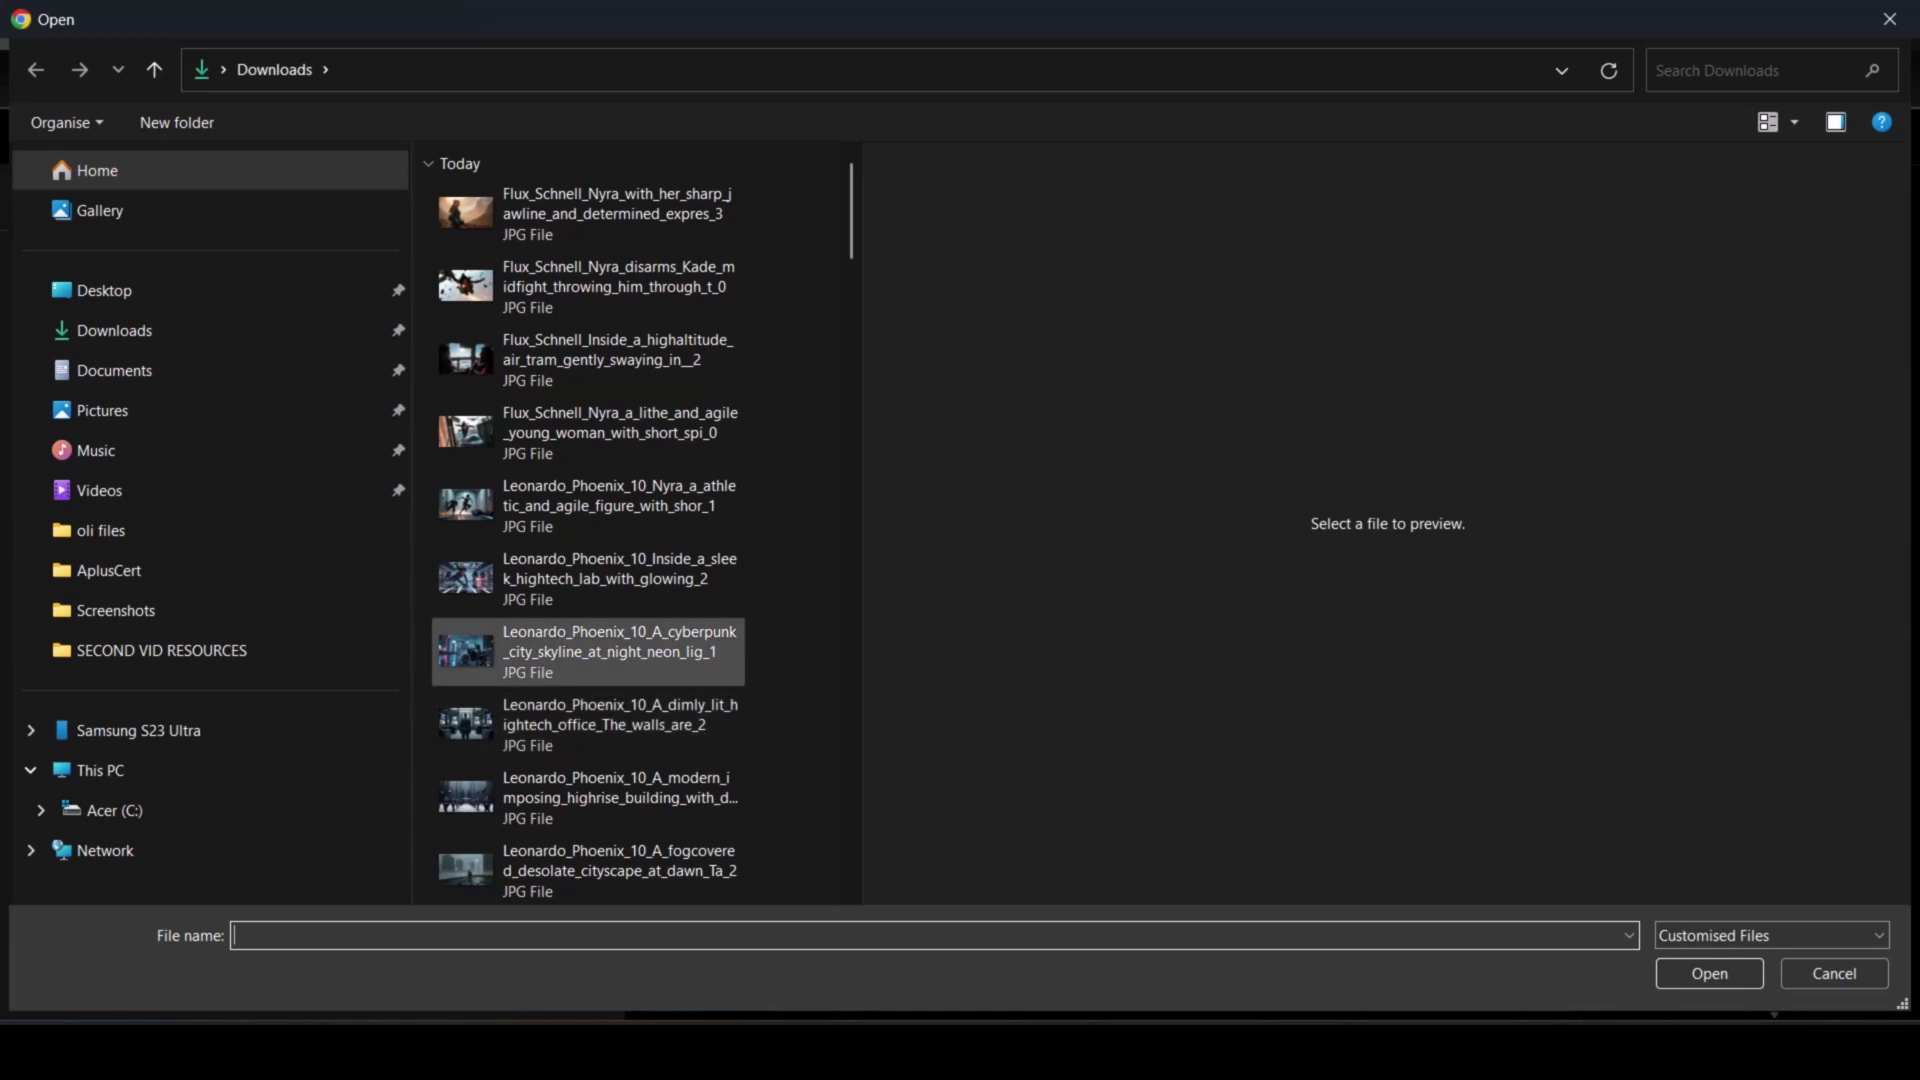
pyautogui.doubleClick(588, 505)
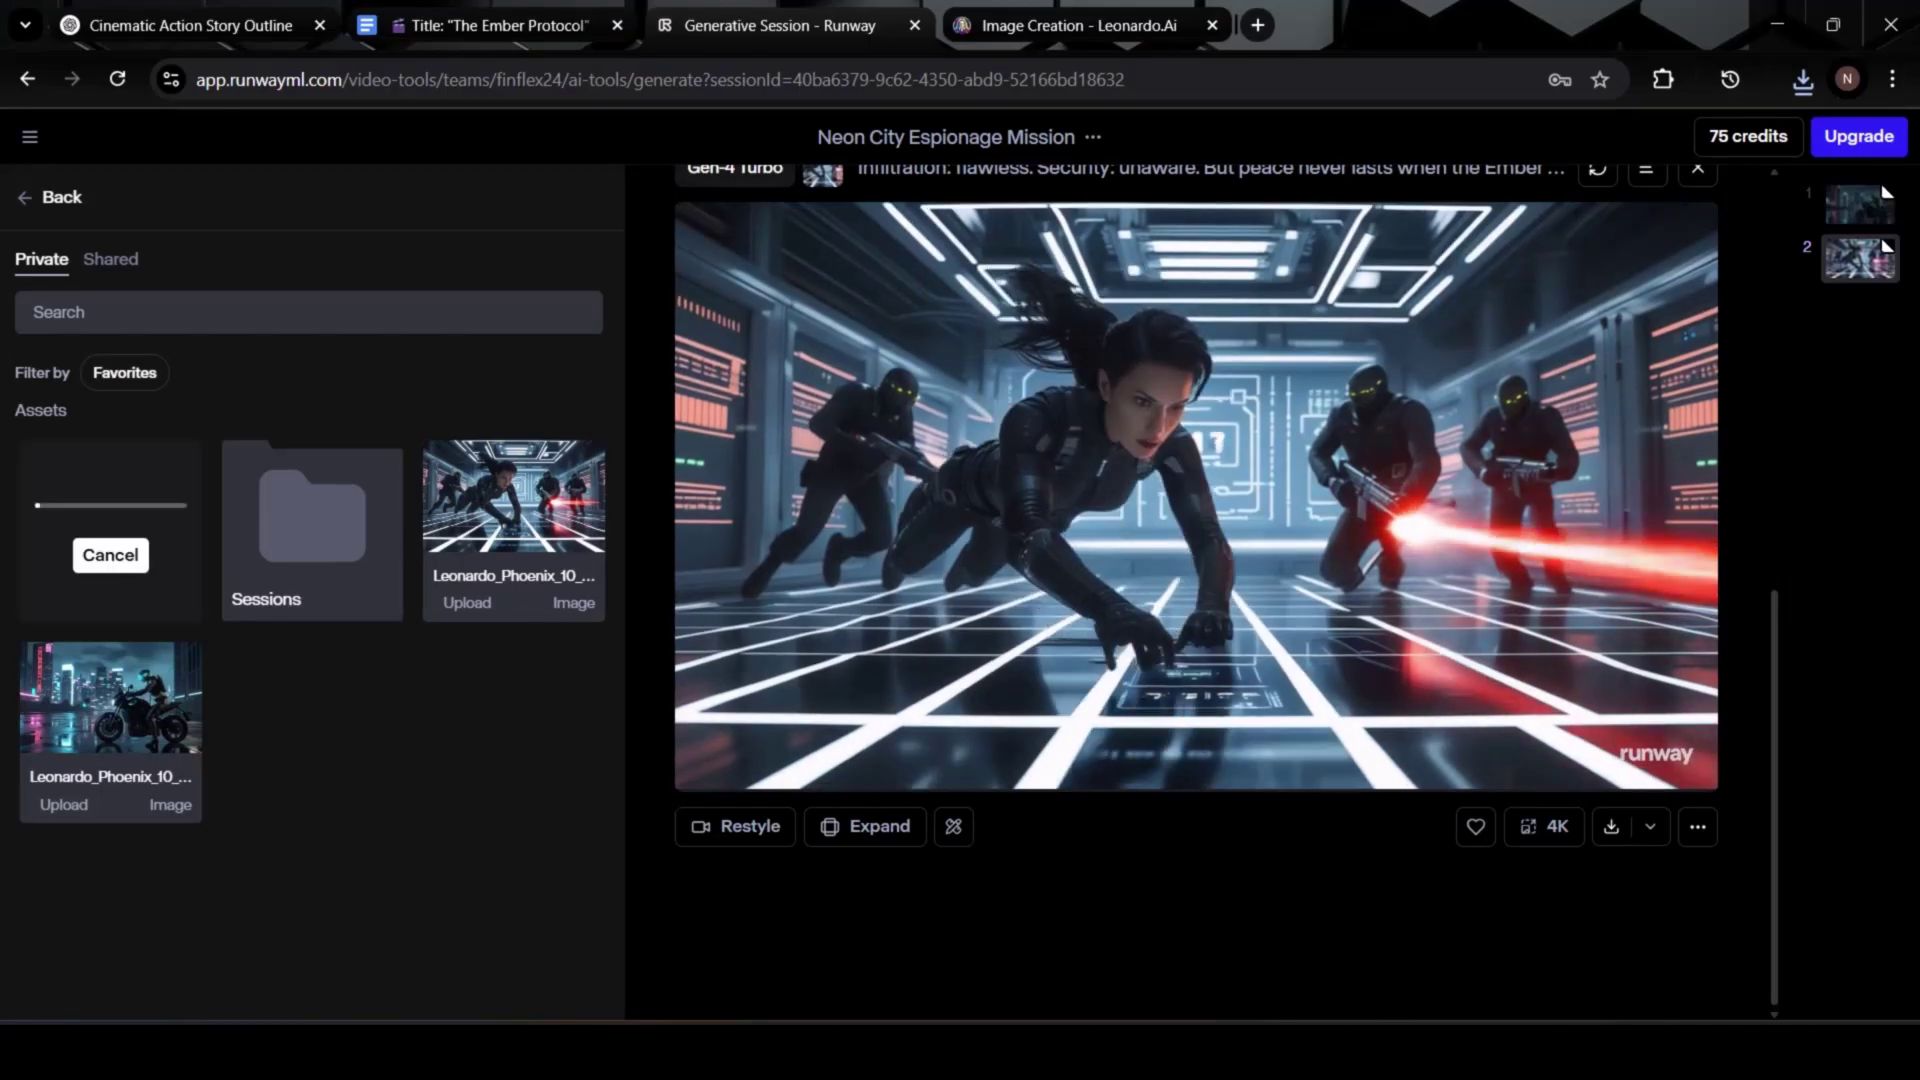
# - Copy the narration of Scene 3: "Hallway Havoc" from the story document and go back to Runway
pyautogui.click(492, 25)
pyautogui.scroll(-4, 935, 640)
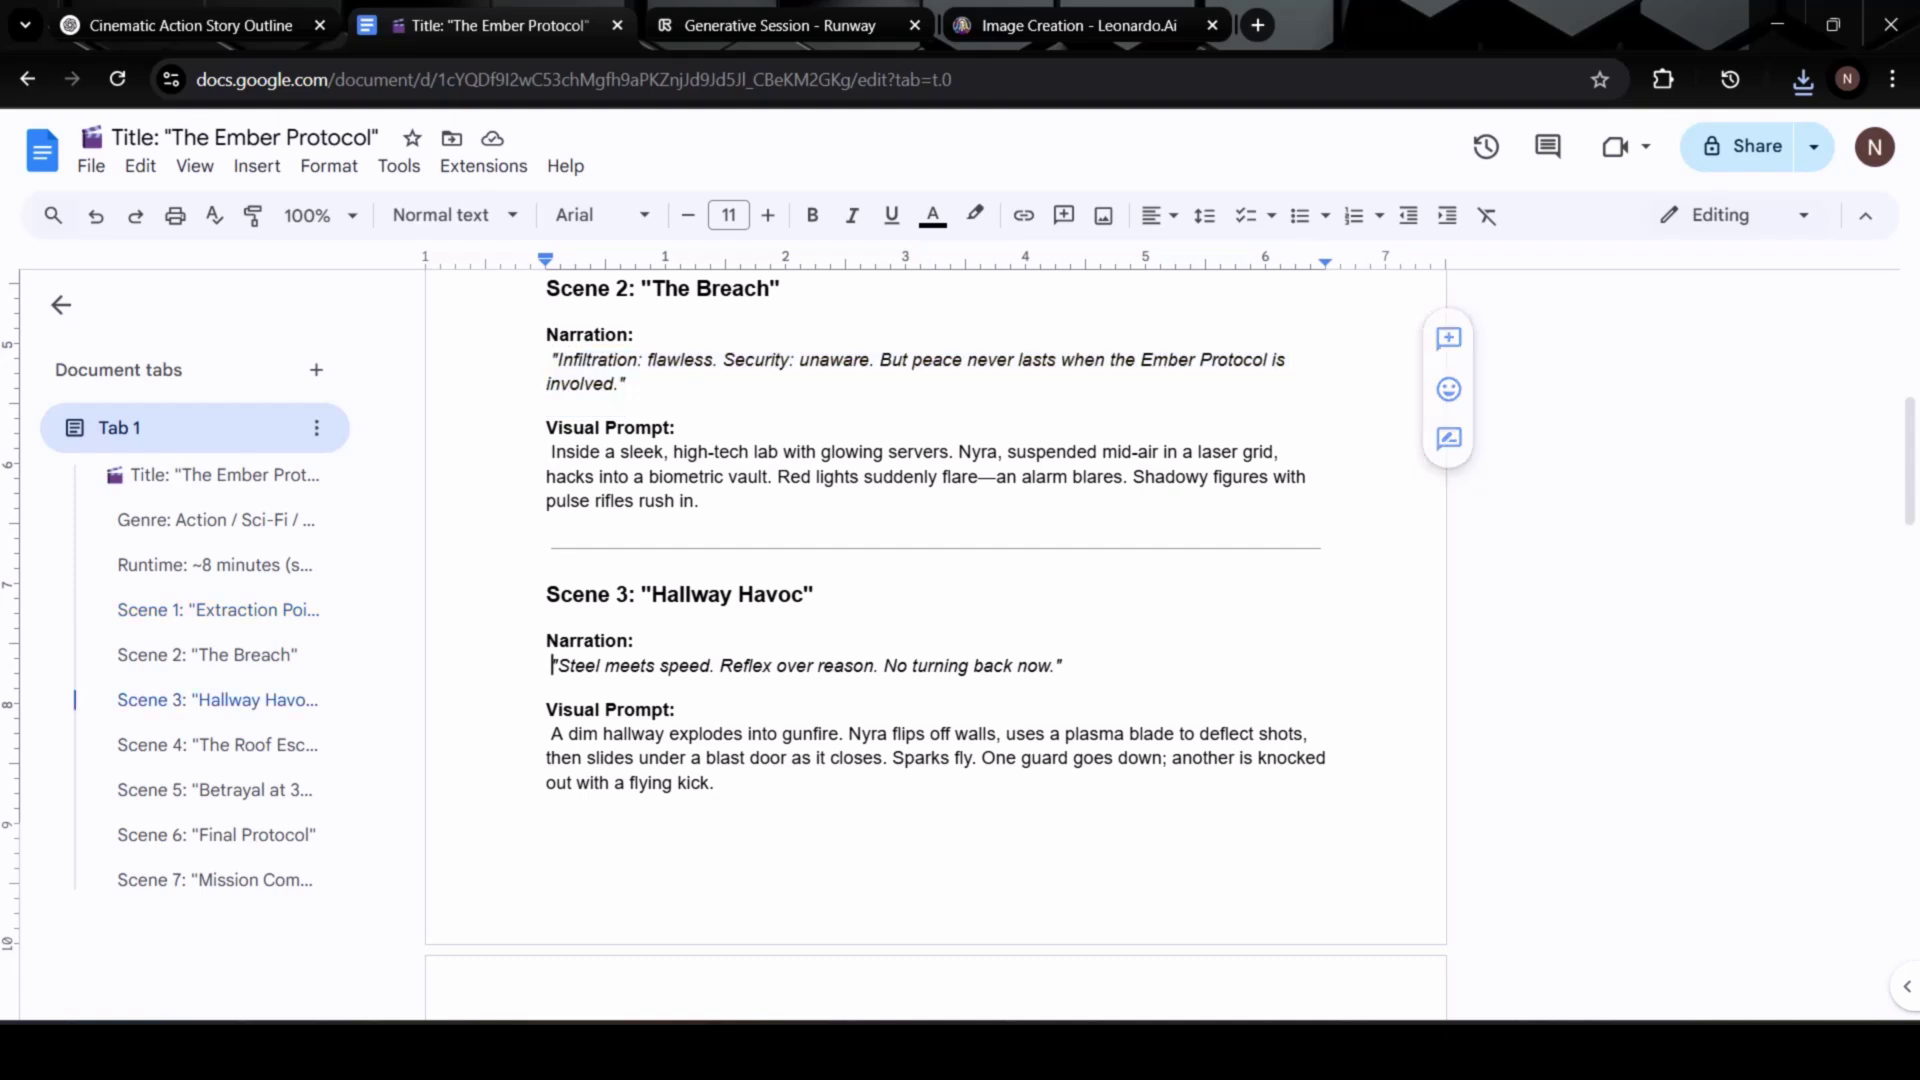
pyautogui.moveTo(551, 665); pyautogui.dragTo(1068, 668)
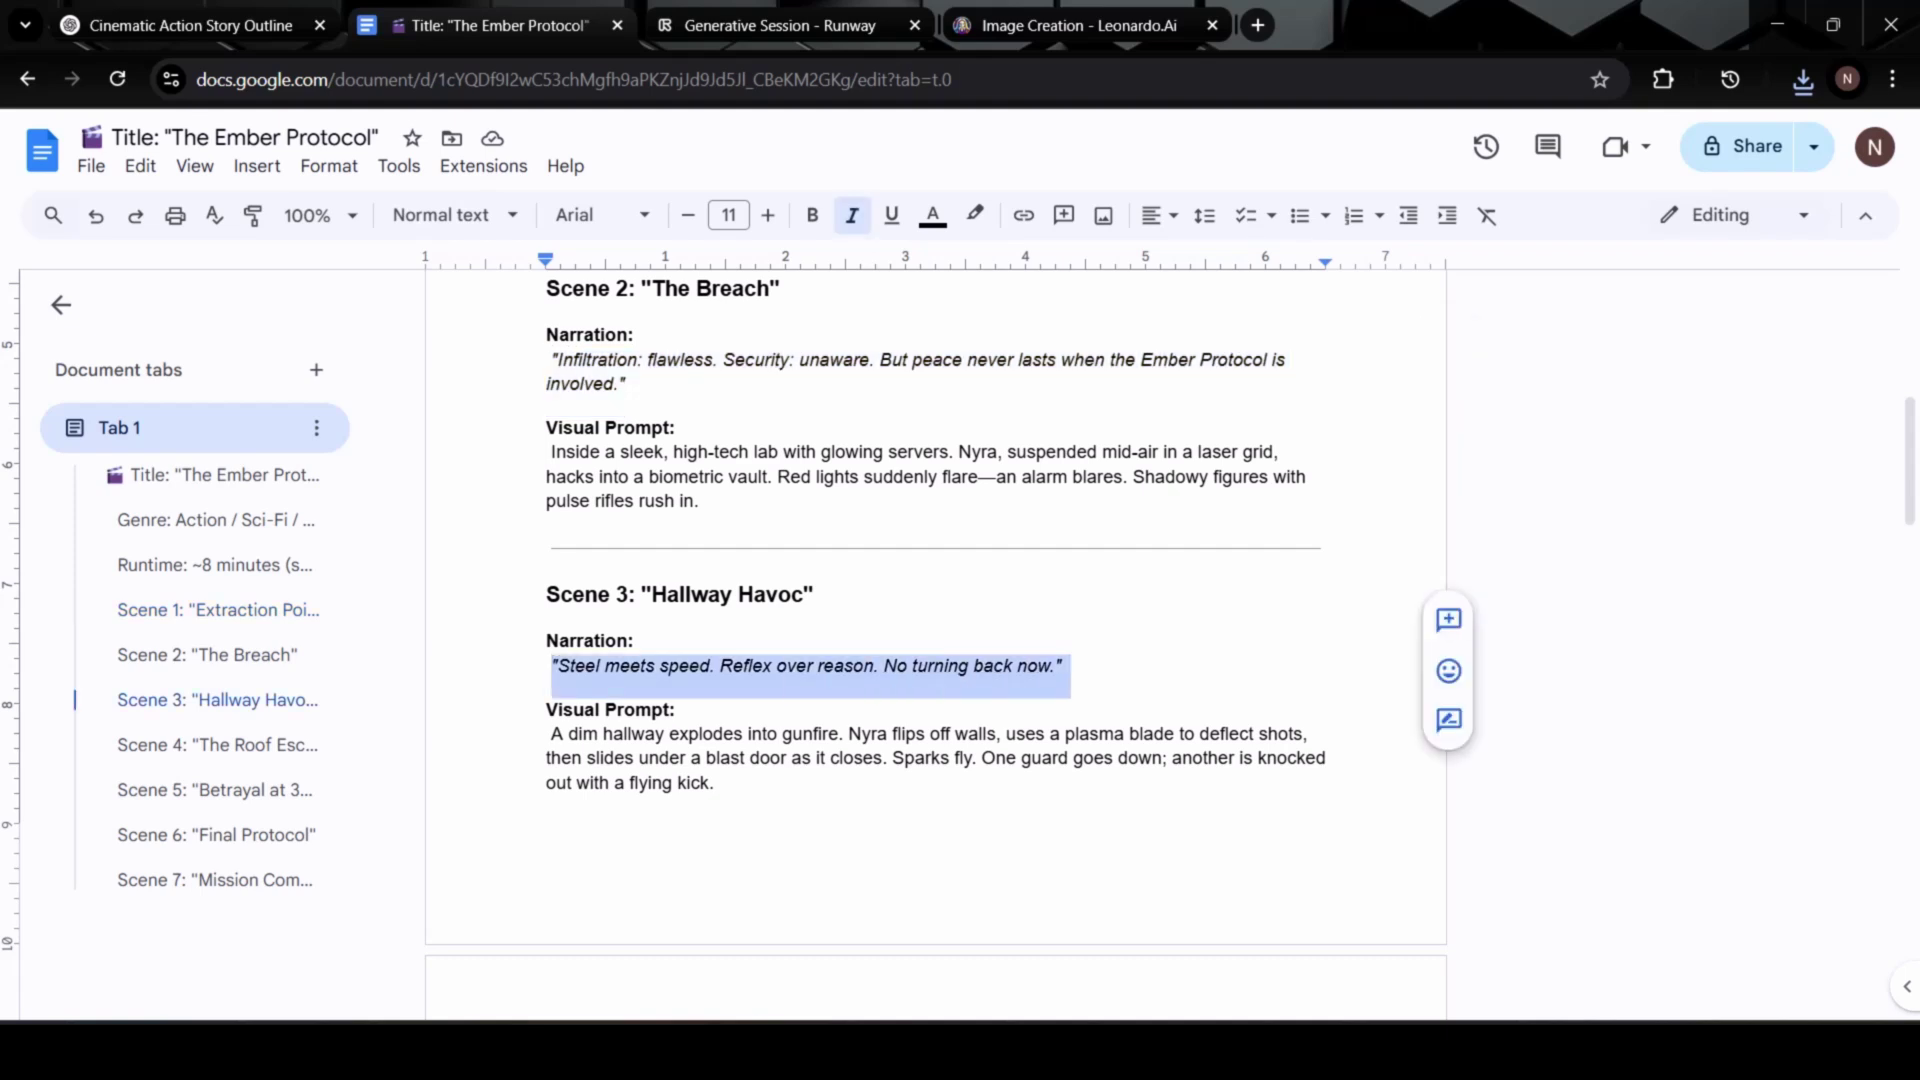
pyautogui.hotkey('ctrl', 'pagedown')
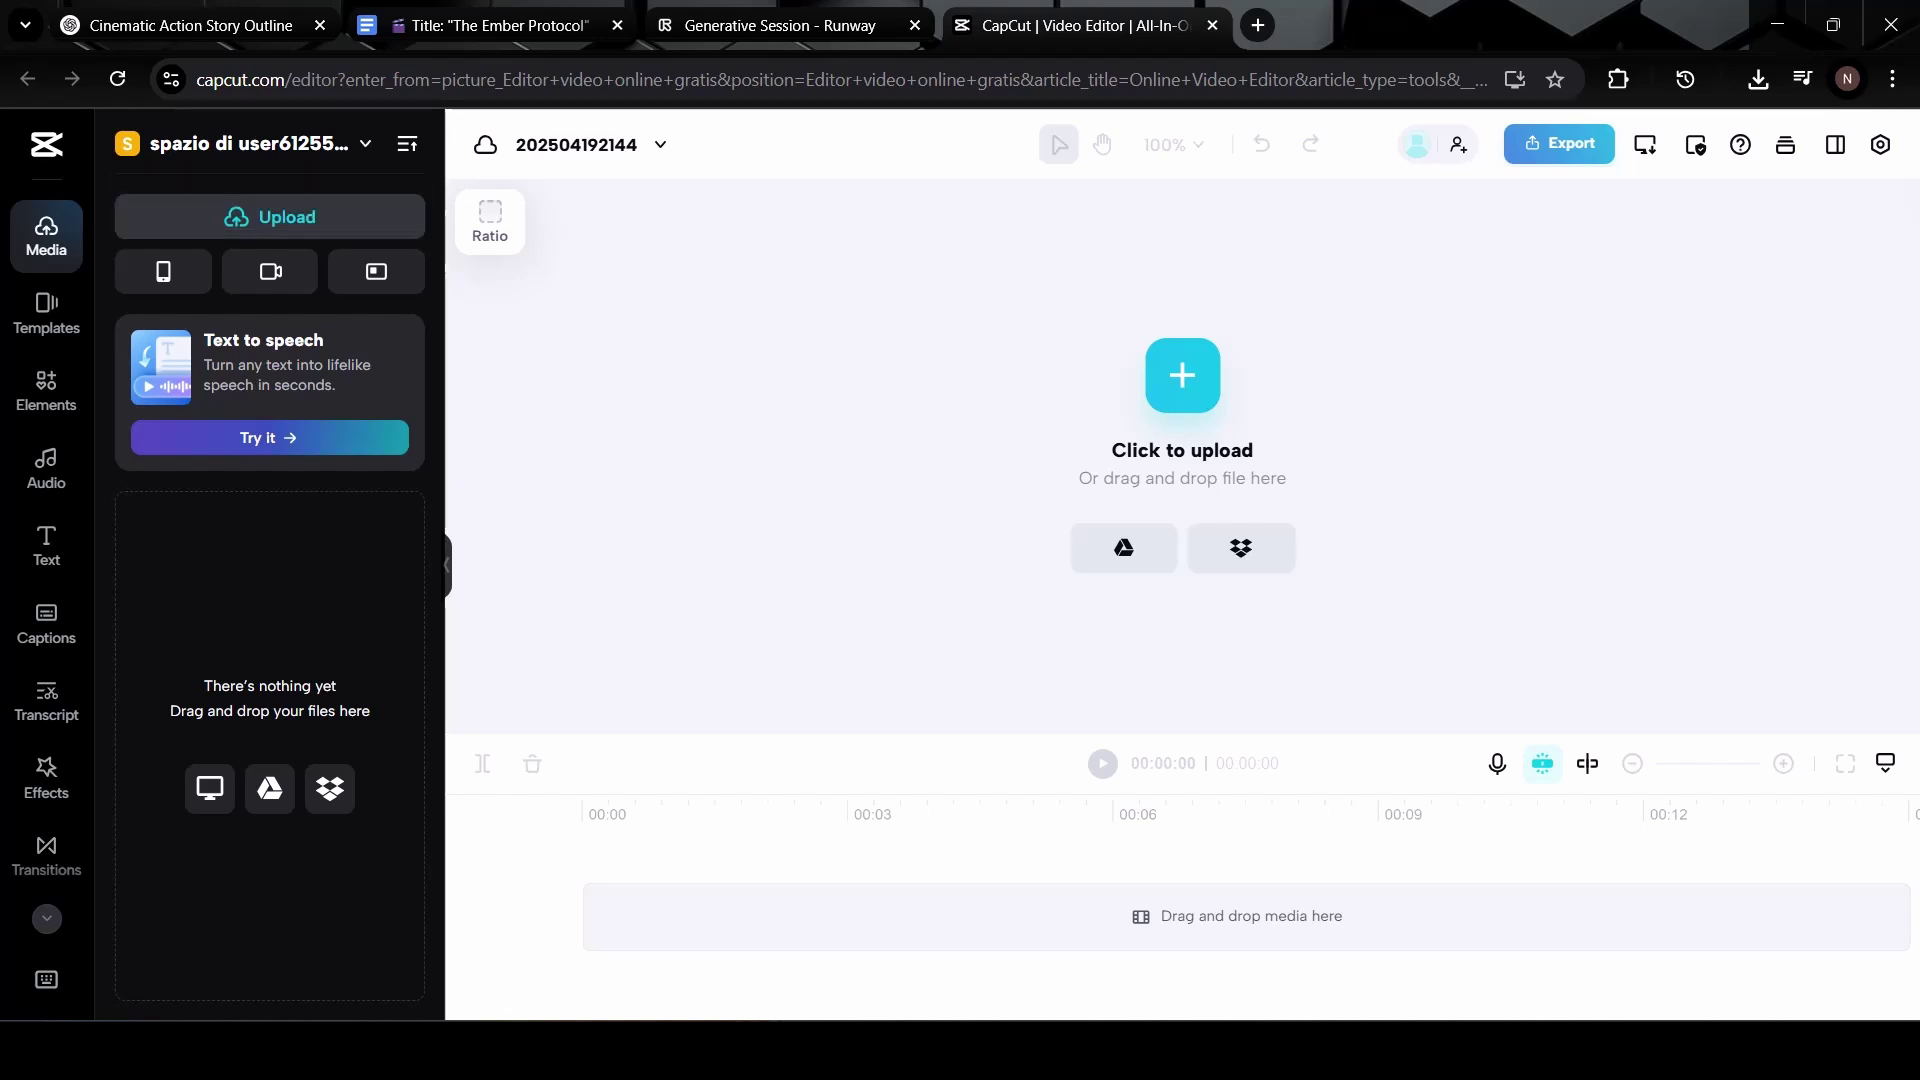
# - Upload the four Gen-4 Turbo clips from Downloads into the CapCut project
pyautogui.moveTo(270, 217)
pyautogui.click(250, 281)
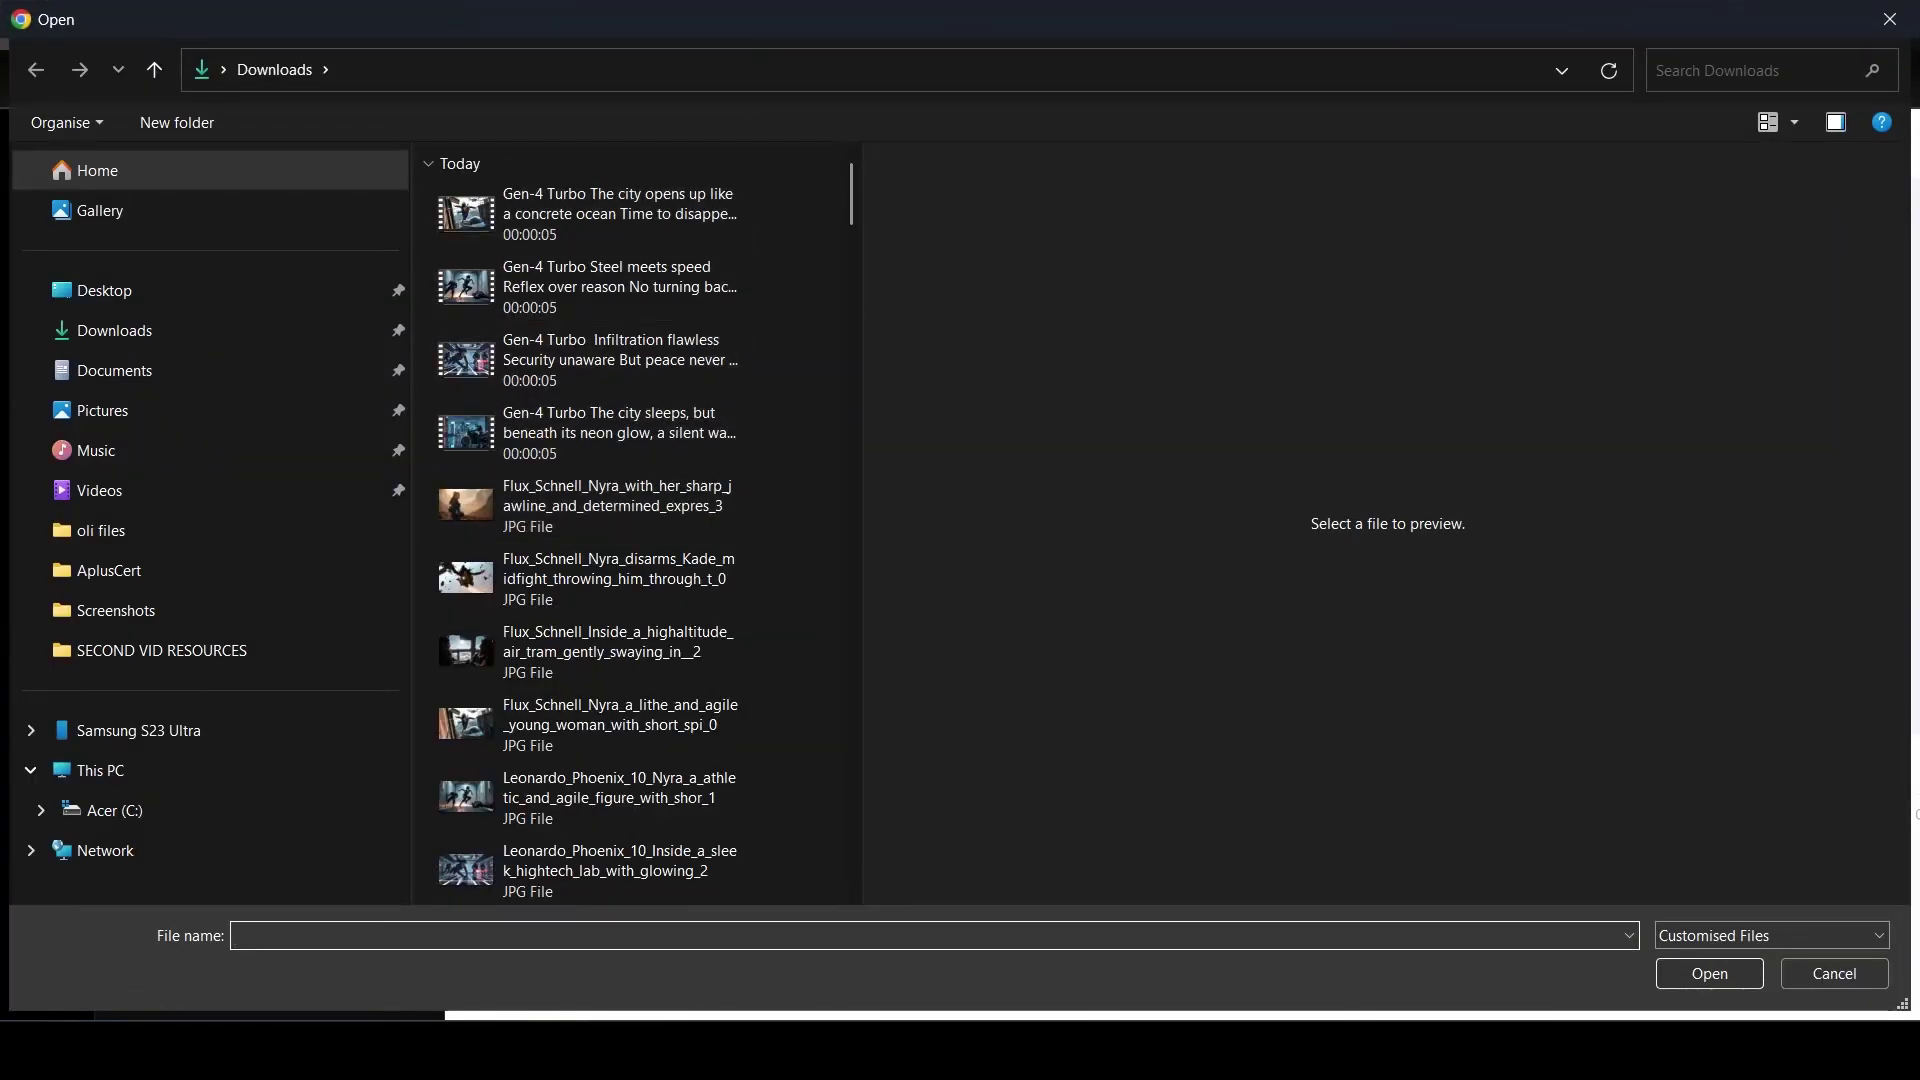
pyautogui.moveTo(786, 461); pyautogui.dragTo(595, 192)
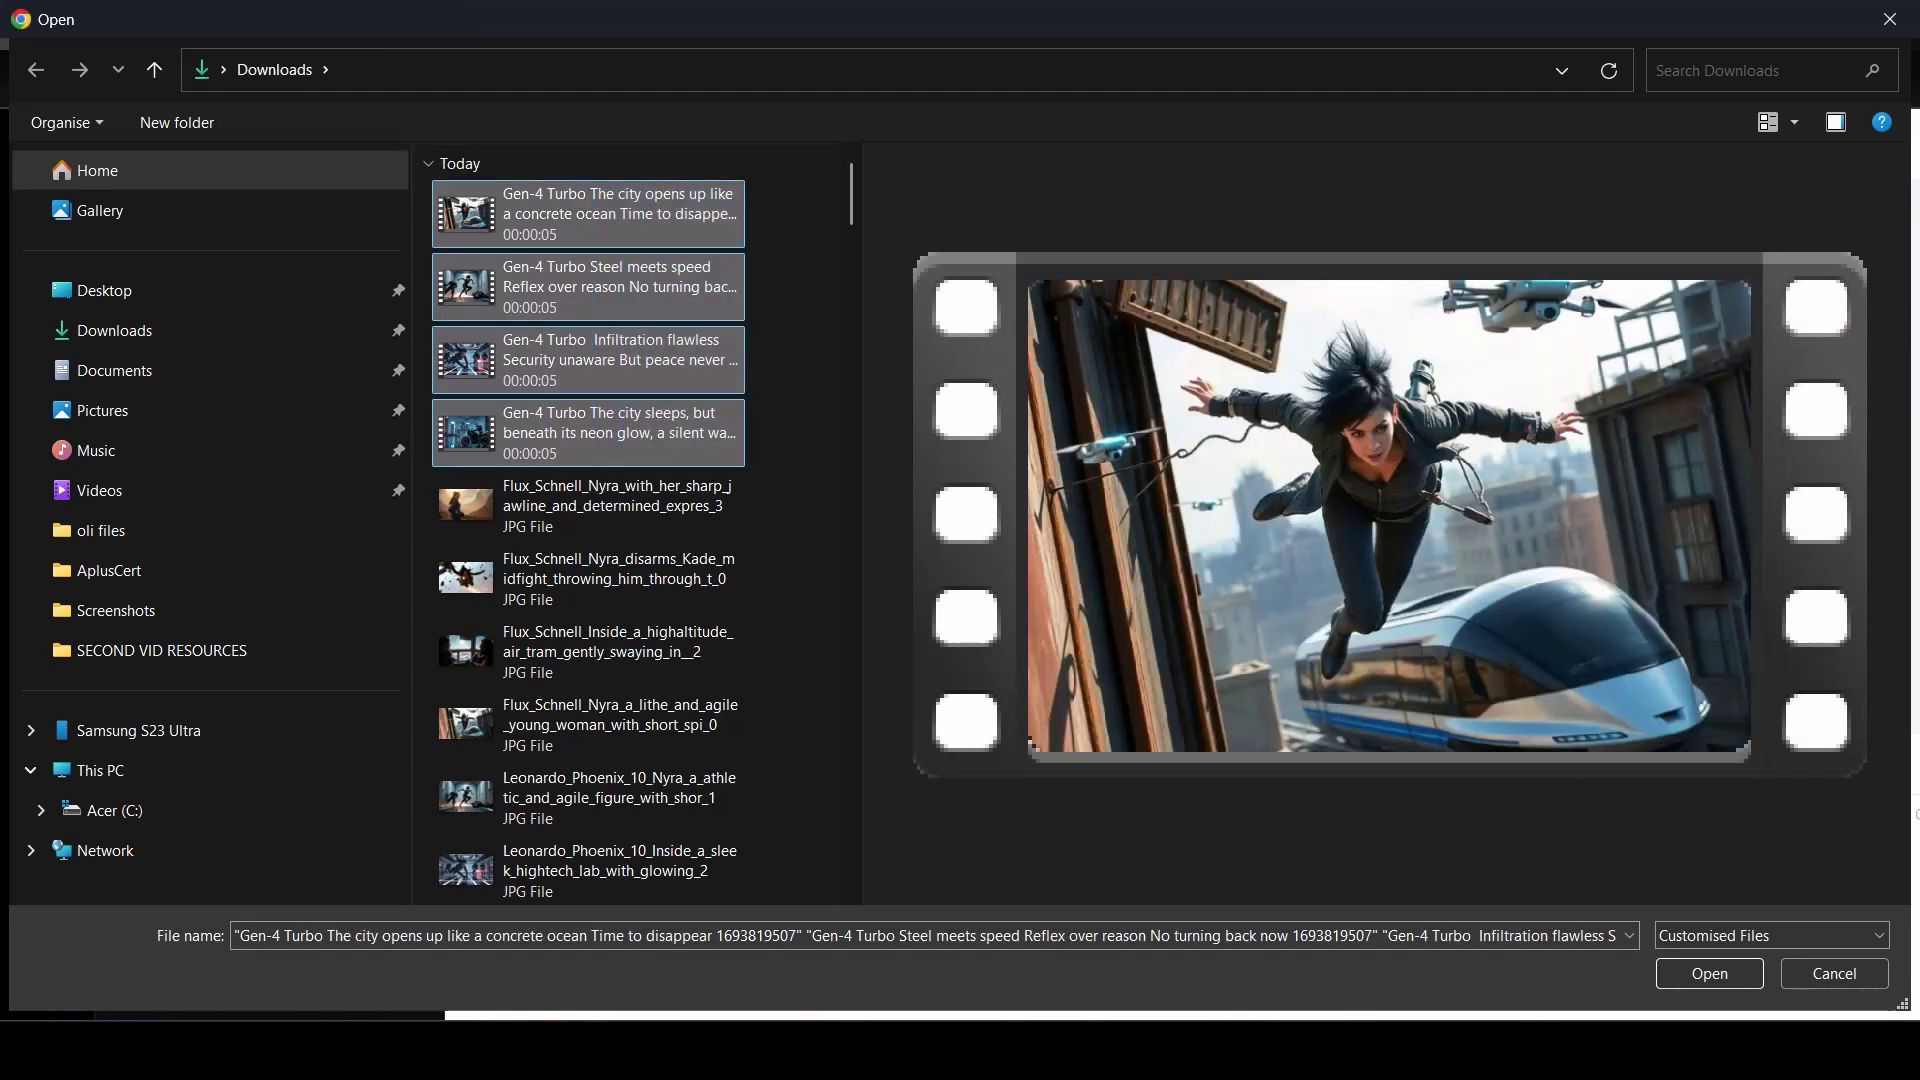
pyautogui.press('Return')
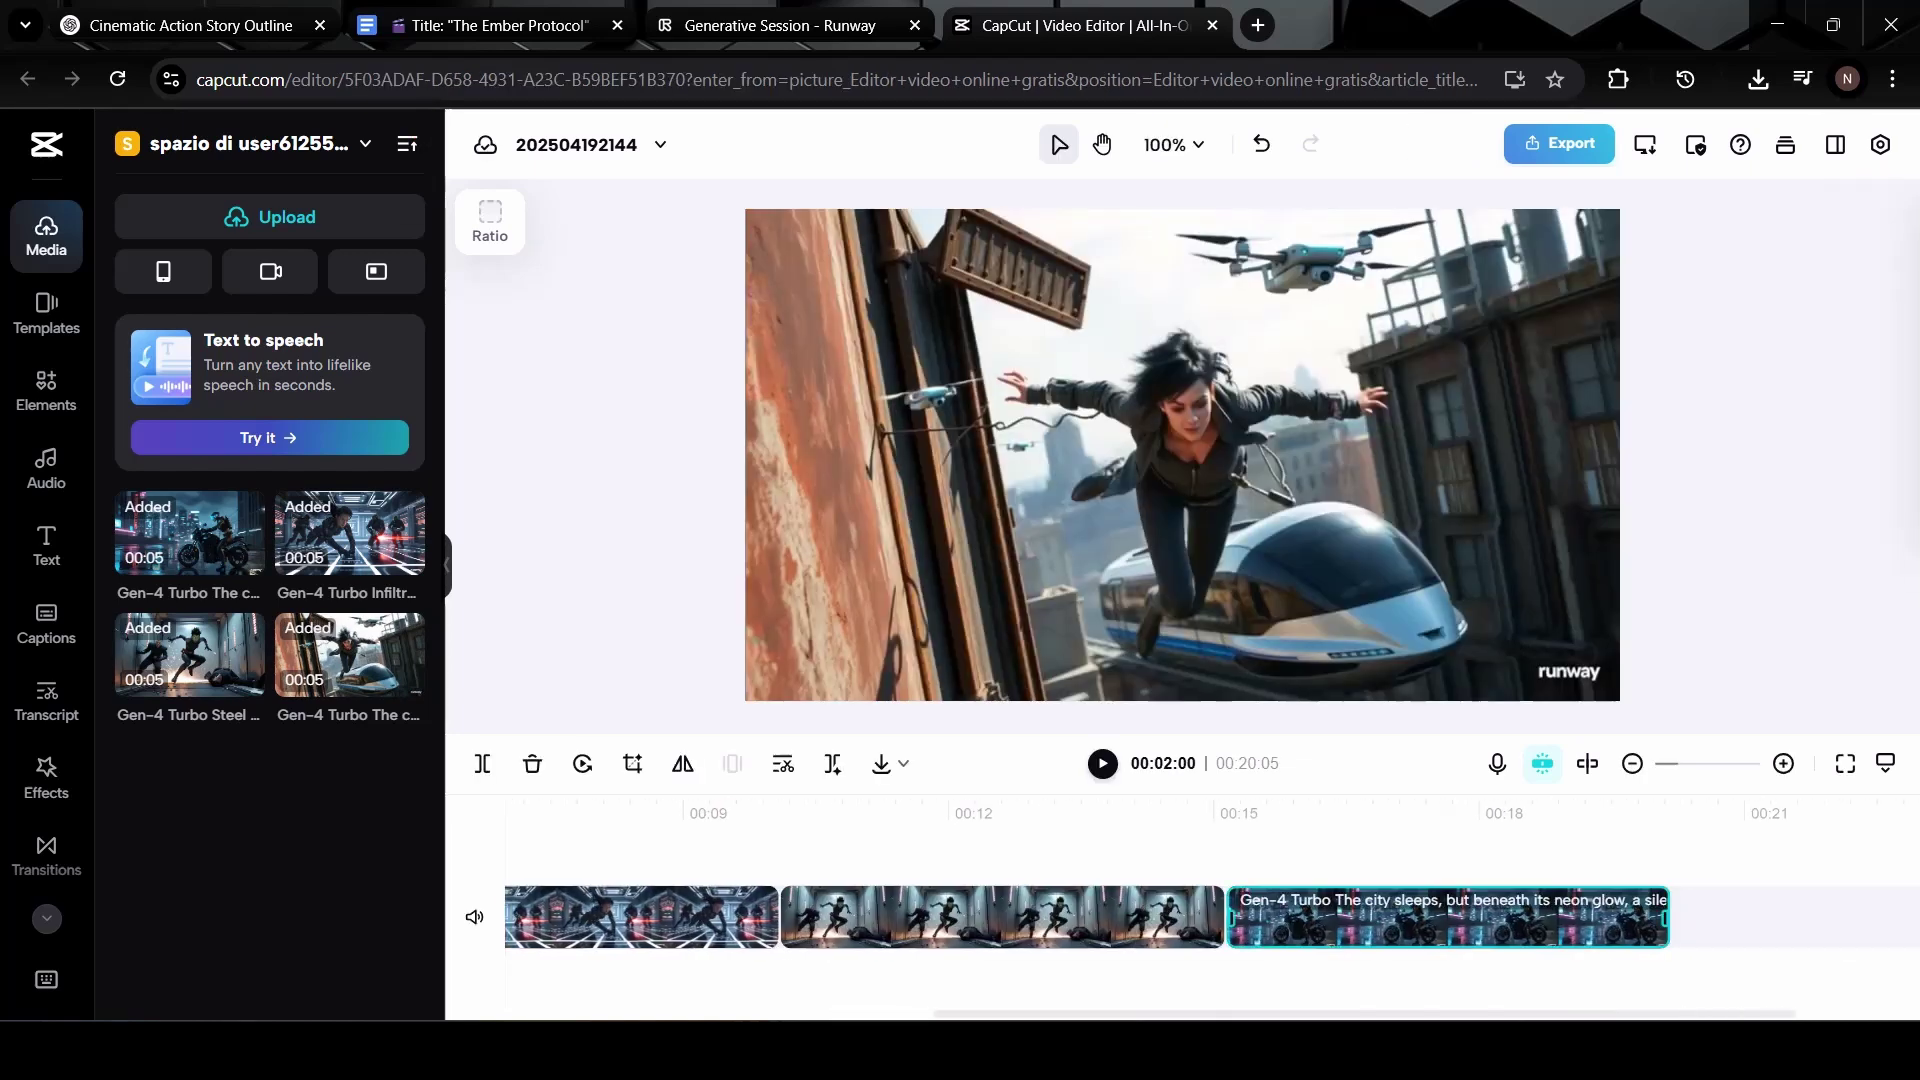
# - Move the motorcycle clip "The city sleeps" to the start of the timeline
pyautogui.moveTo(917, 813); pyautogui.dragTo(1084, 813)
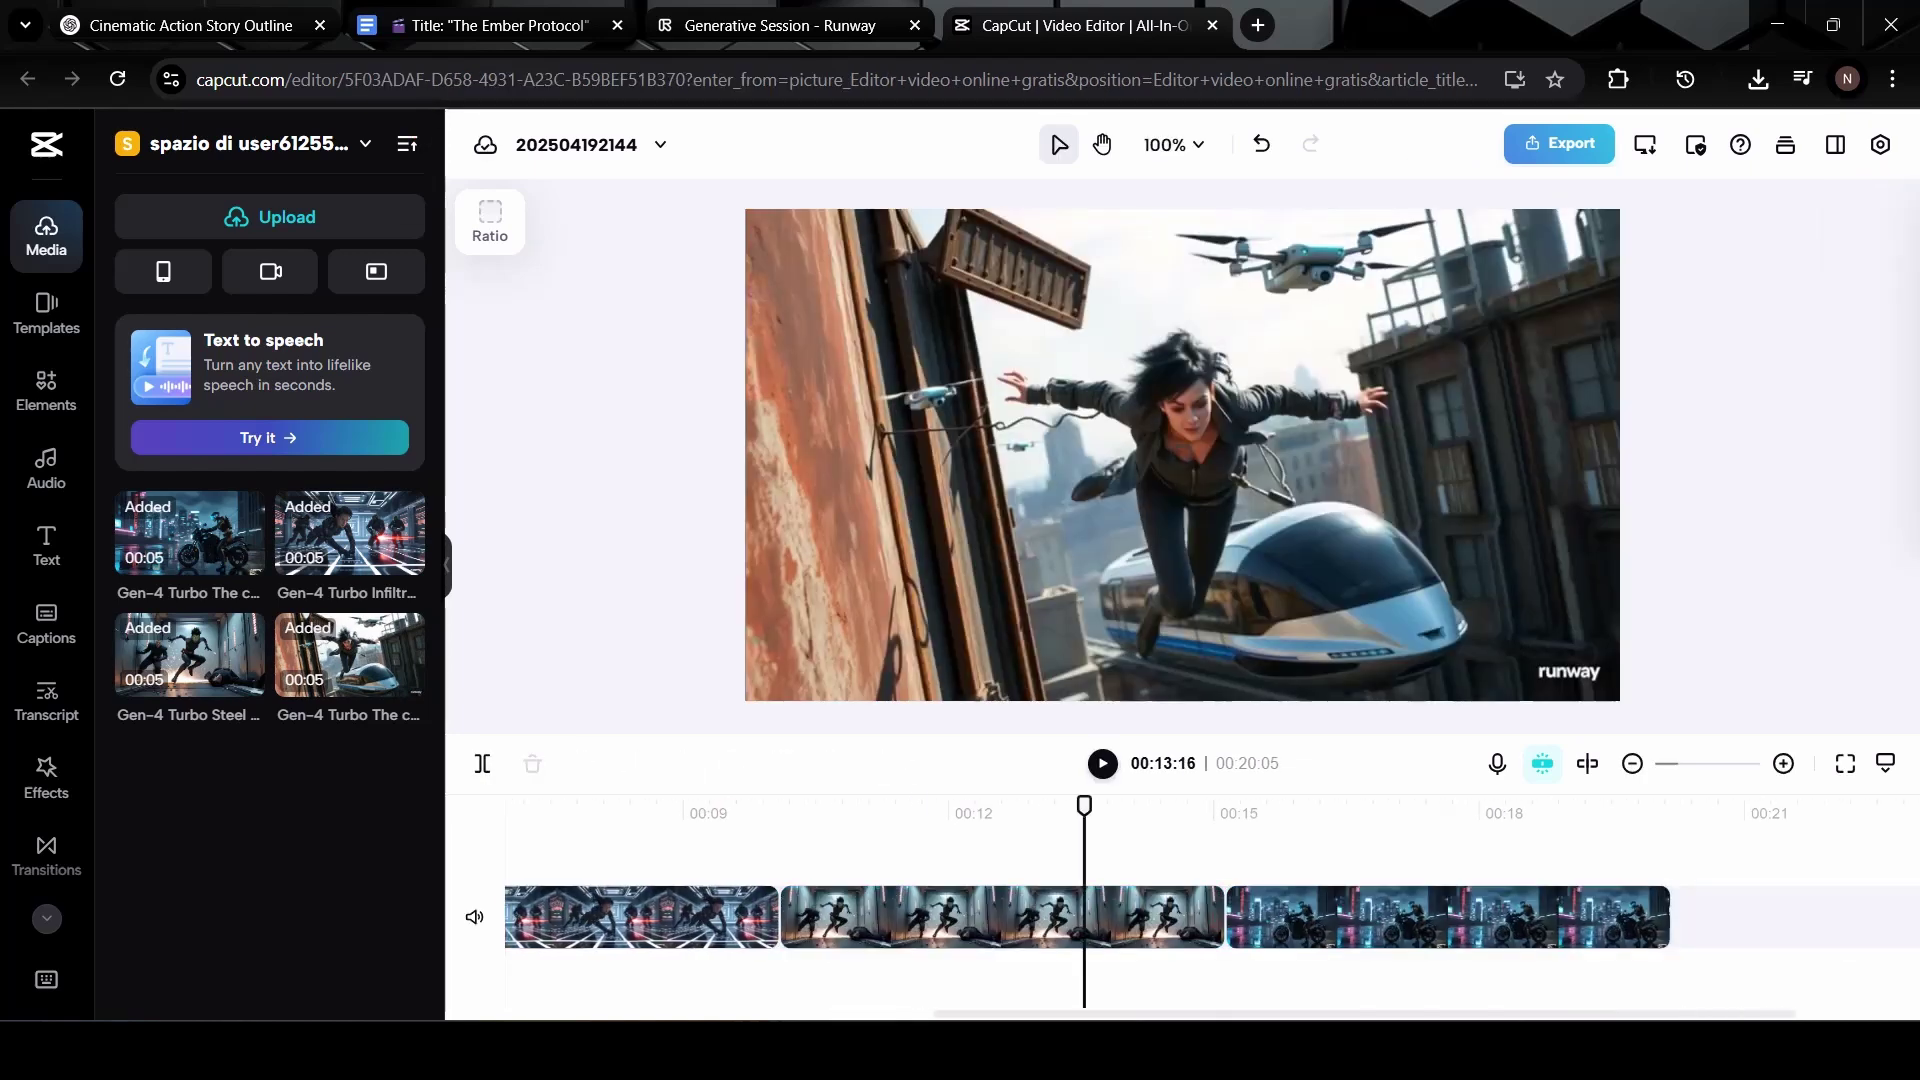
pyautogui.moveTo(1010, 917); pyautogui.dragTo(1390, 917)
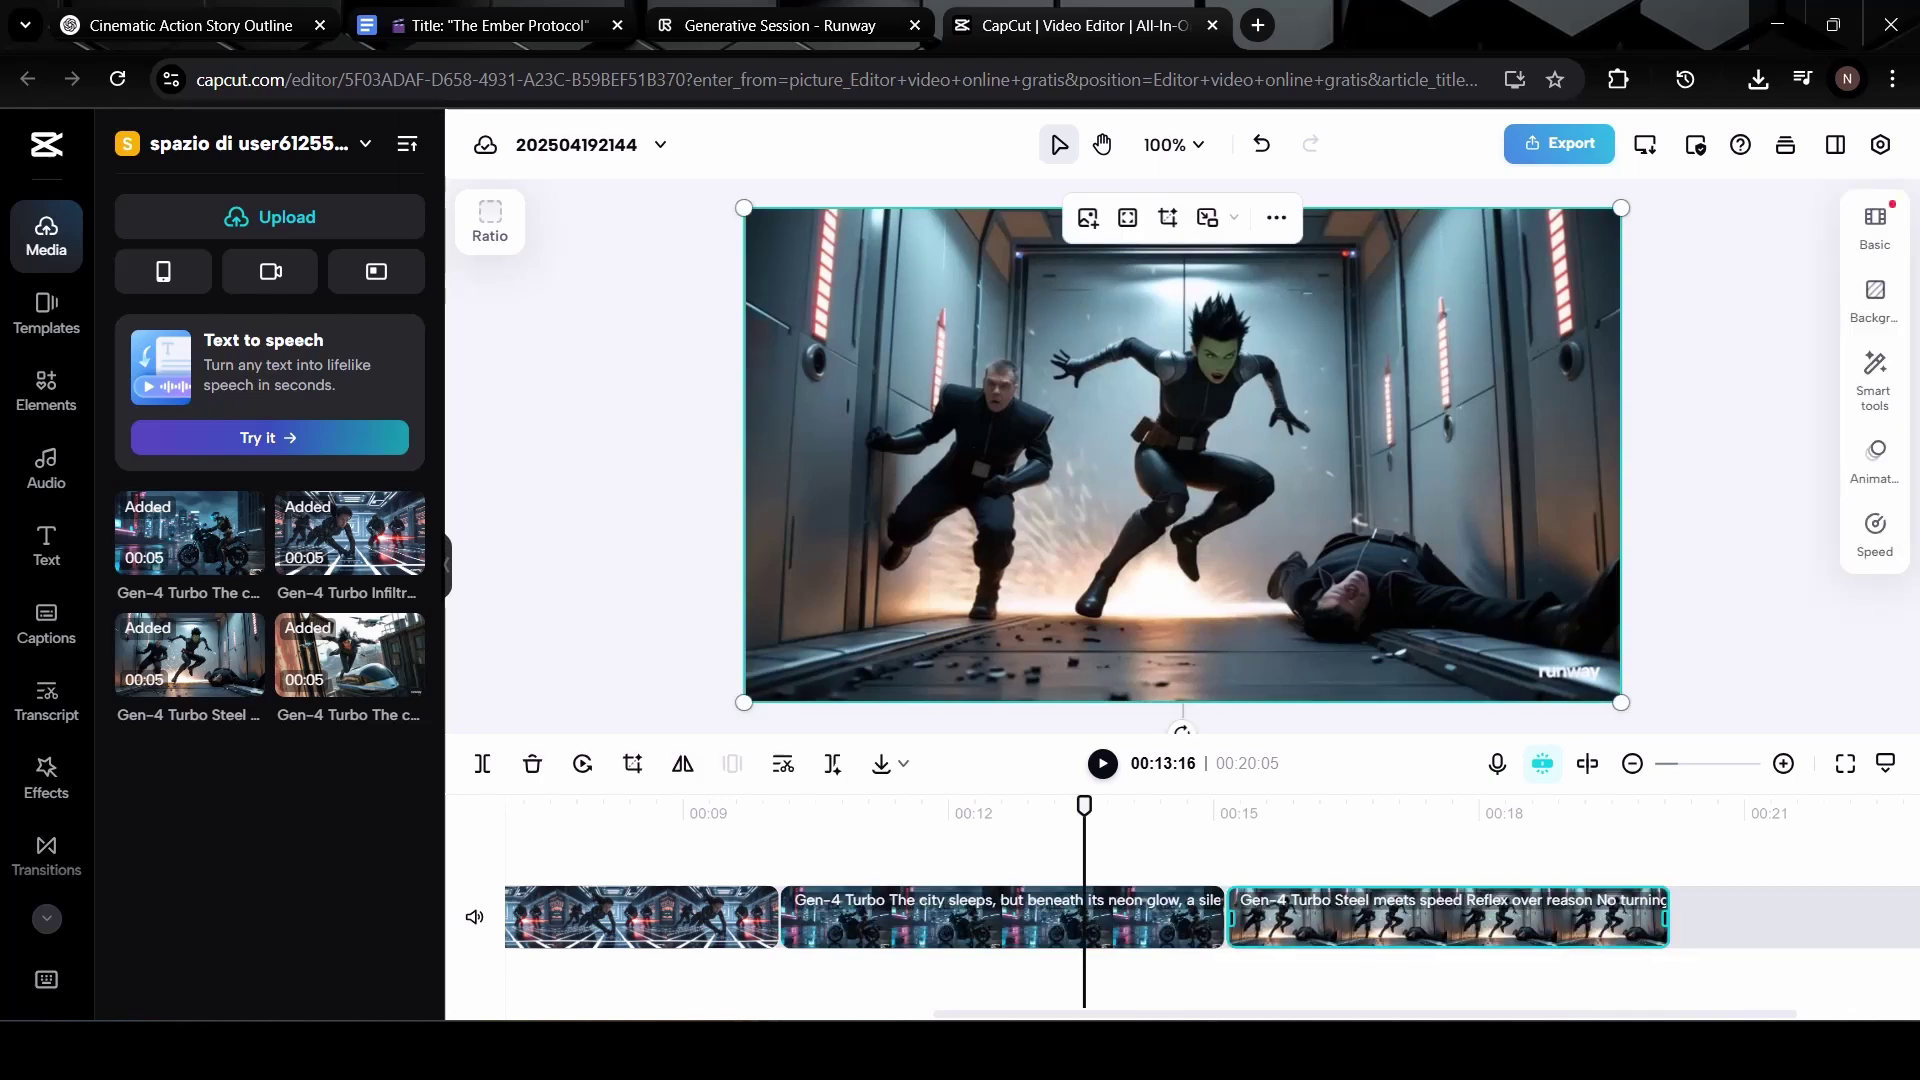
pyautogui.moveTo(1365, 1014); pyautogui.dragTo(1015, 1013)
pyautogui.moveTo(1560, 916); pyautogui.dragTo(668, 912)
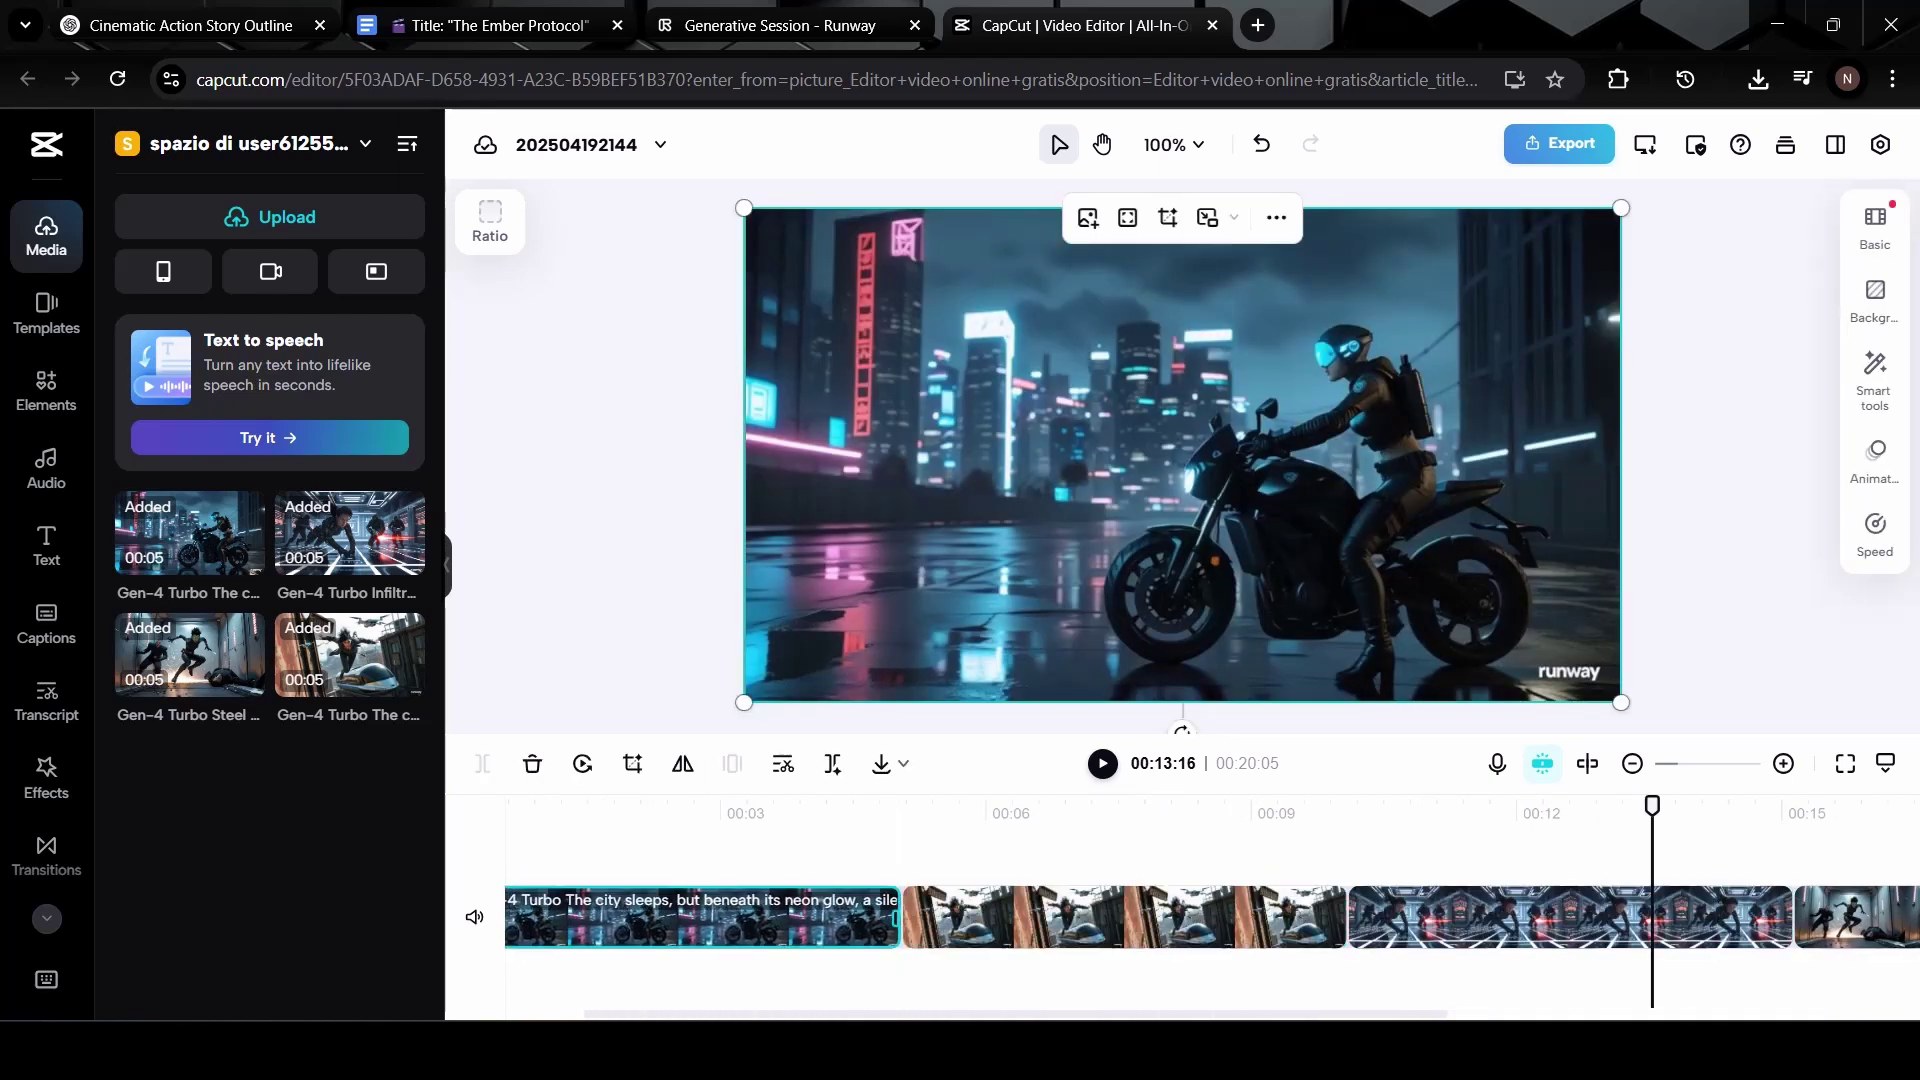
# - Check the frames of the remaining clips and move the "Steel meets speed" hallway clip ahead of the "Infiltration flawless" lab clip
pyautogui.click(999, 917)
pyautogui.click(921, 850)
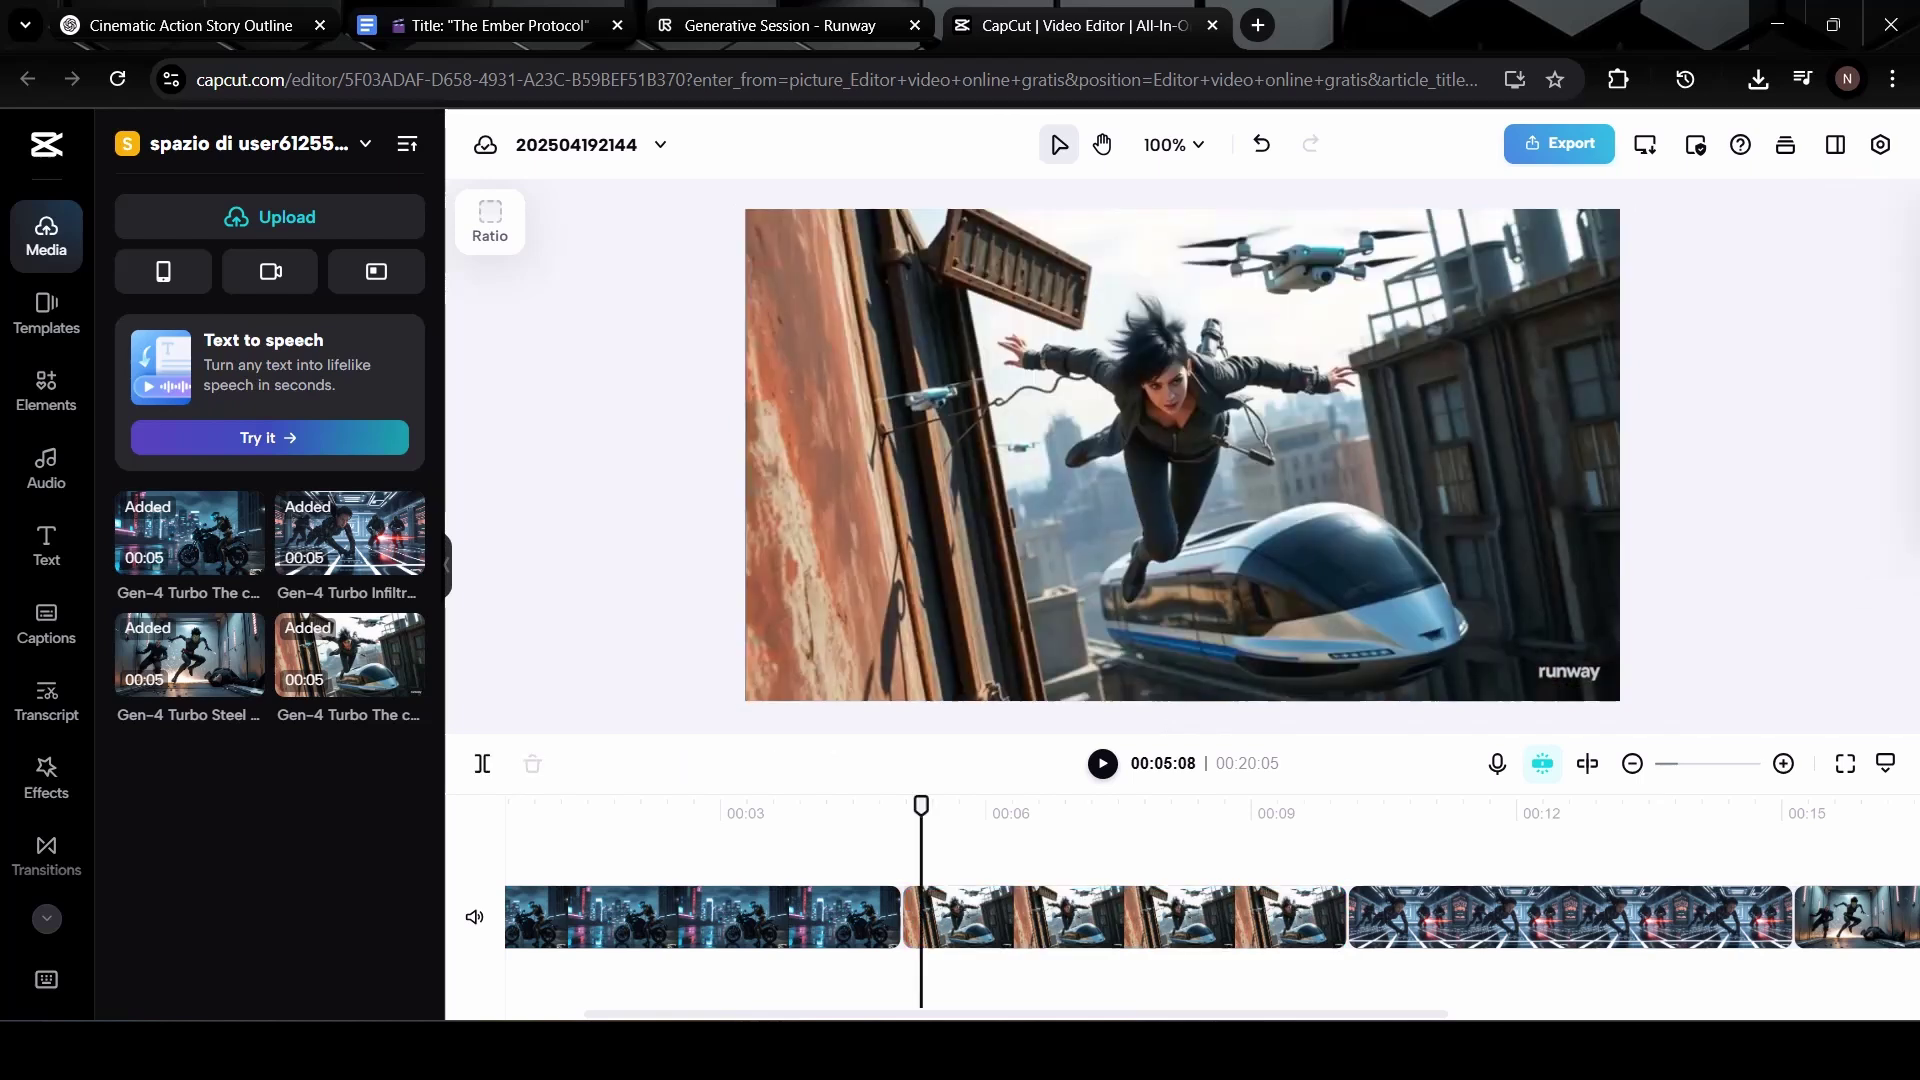
pyautogui.click(1502, 917)
pyautogui.click(1502, 850)
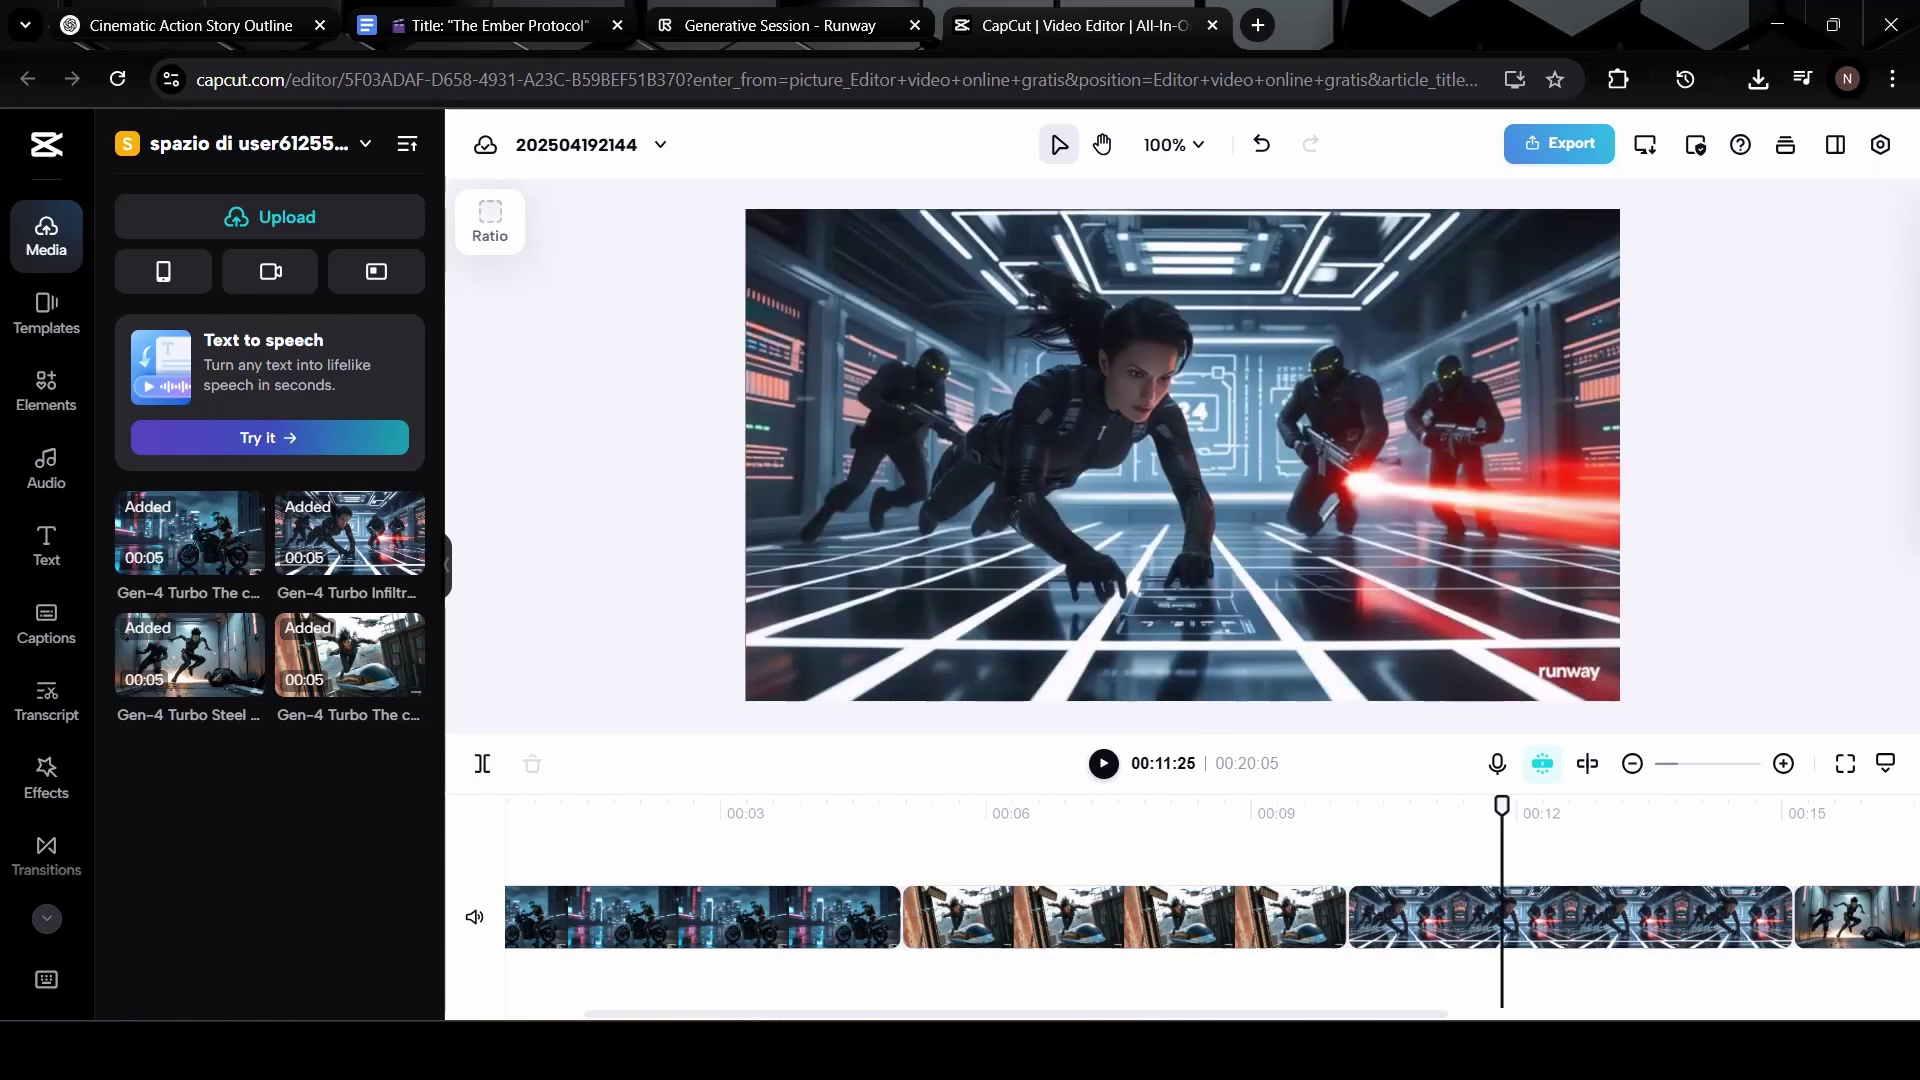
pyautogui.moveTo(1502, 916)
pyautogui.mouseDown()
pyautogui.moveTo(1010, 917)
pyautogui.moveTo(1502, 917)
pyautogui.mouseUp()
pyautogui.click(1502, 850)
pyautogui.hscroll(4, 1502, 880)
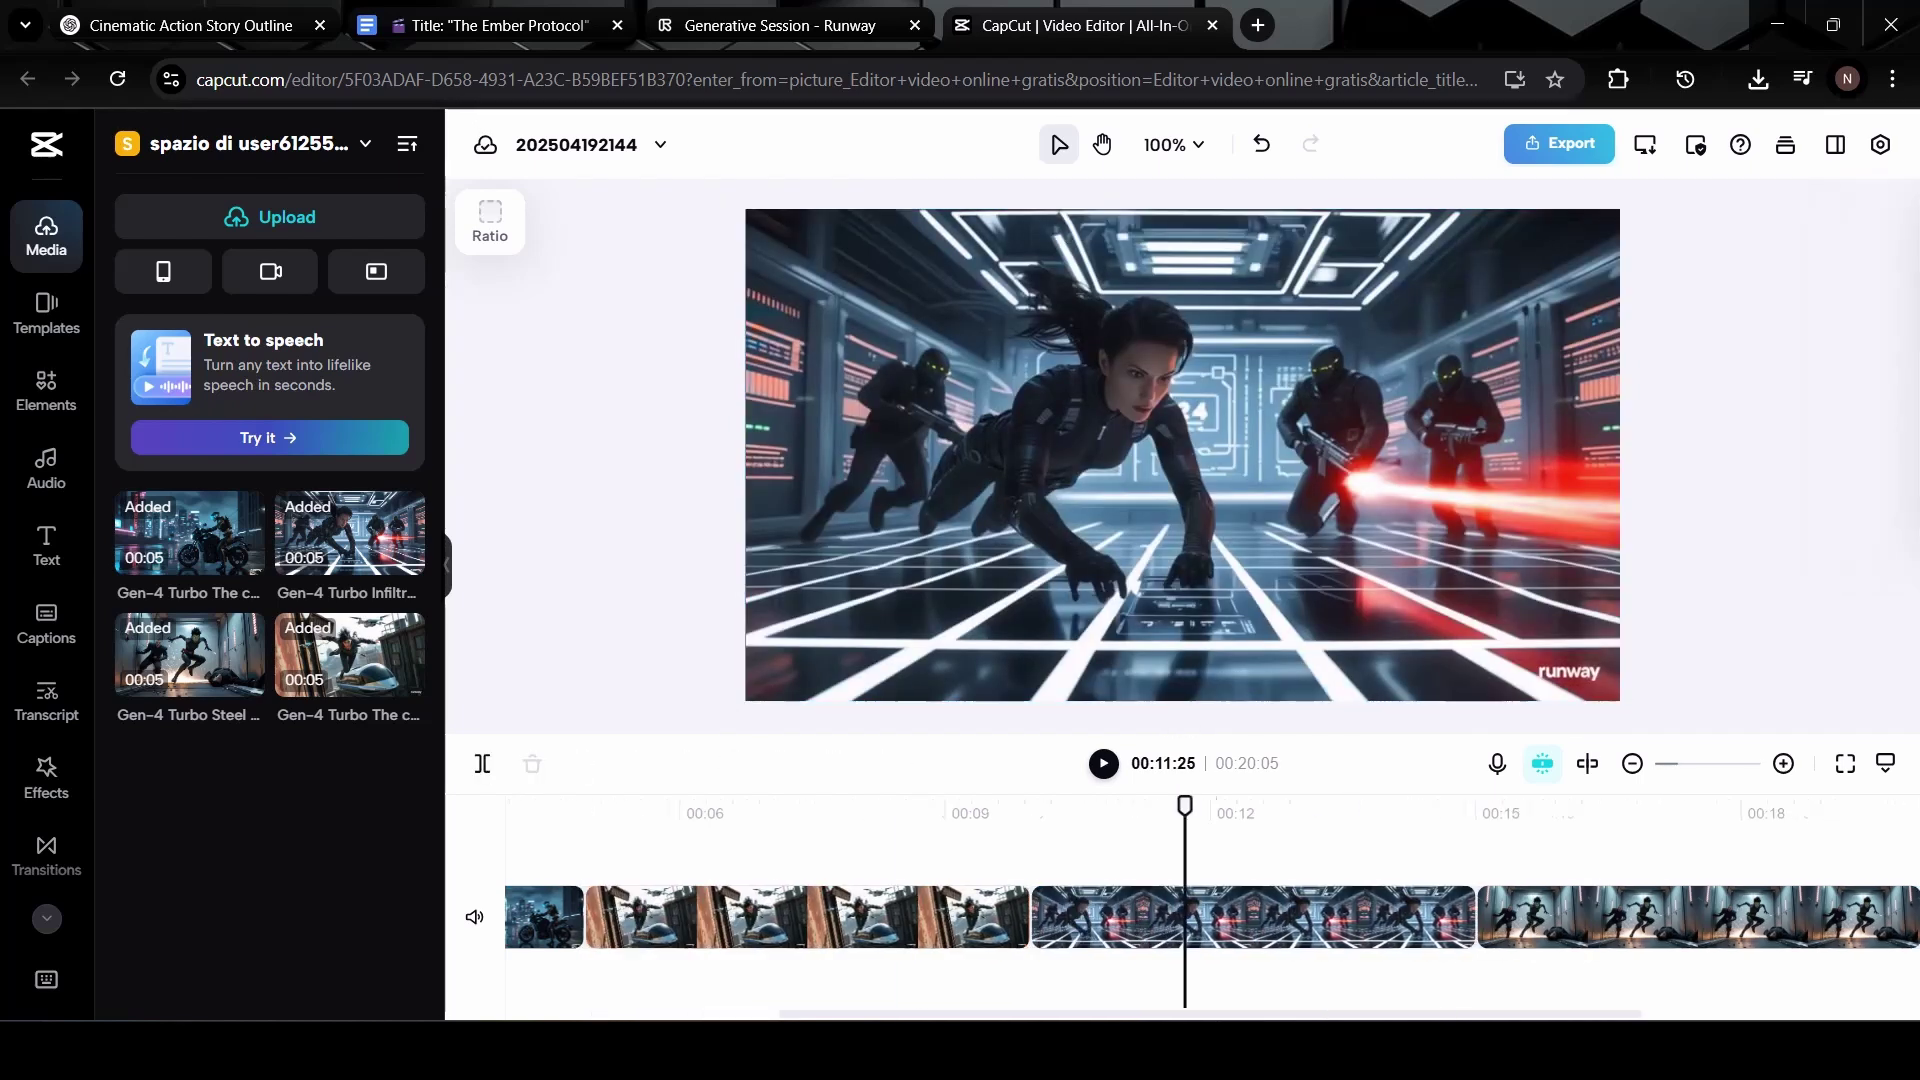
pyautogui.click(1542, 917)
pyautogui.click(1541, 850)
pyautogui.moveTo(1542, 917); pyautogui.dragTo(1159, 875)
pyautogui.click(1668, 850)
pyautogui.click(1726, 849)
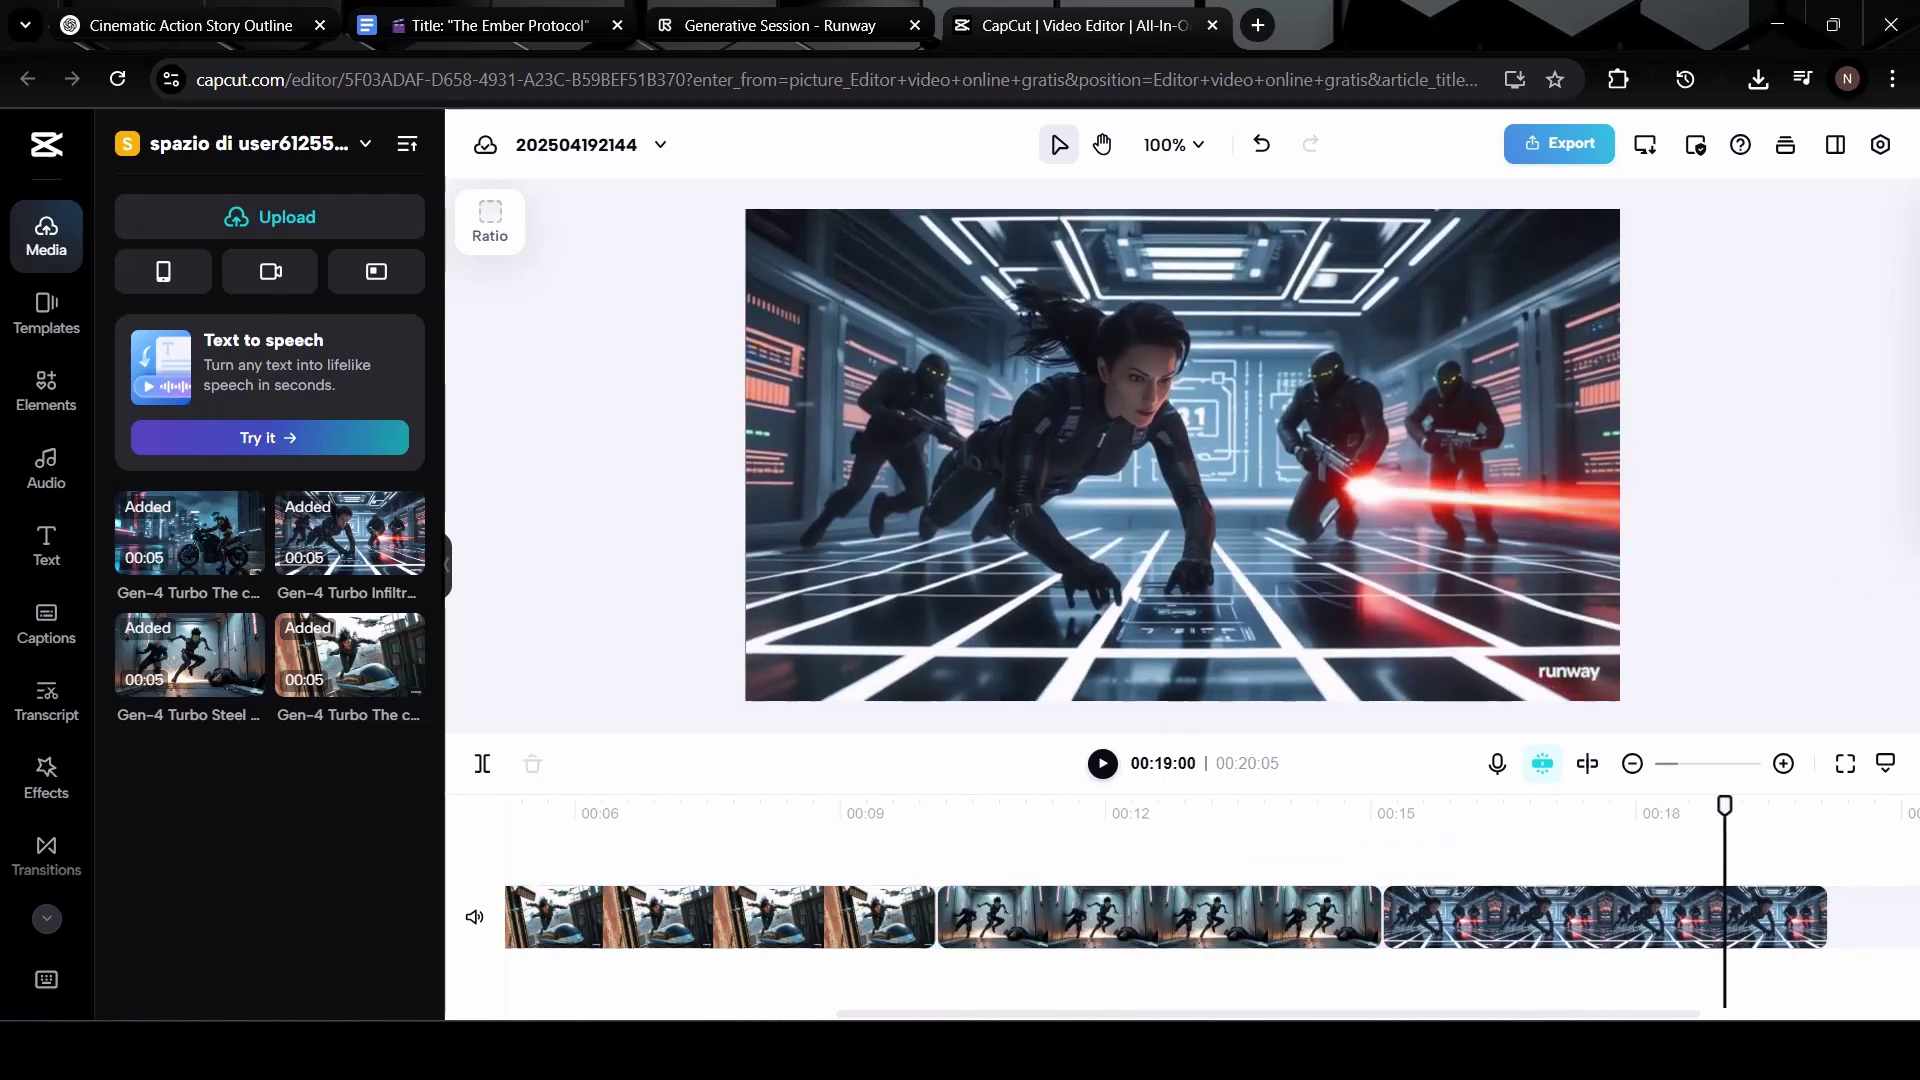
pyautogui.moveTo(270, 217)
pyautogui.click(214, 279)
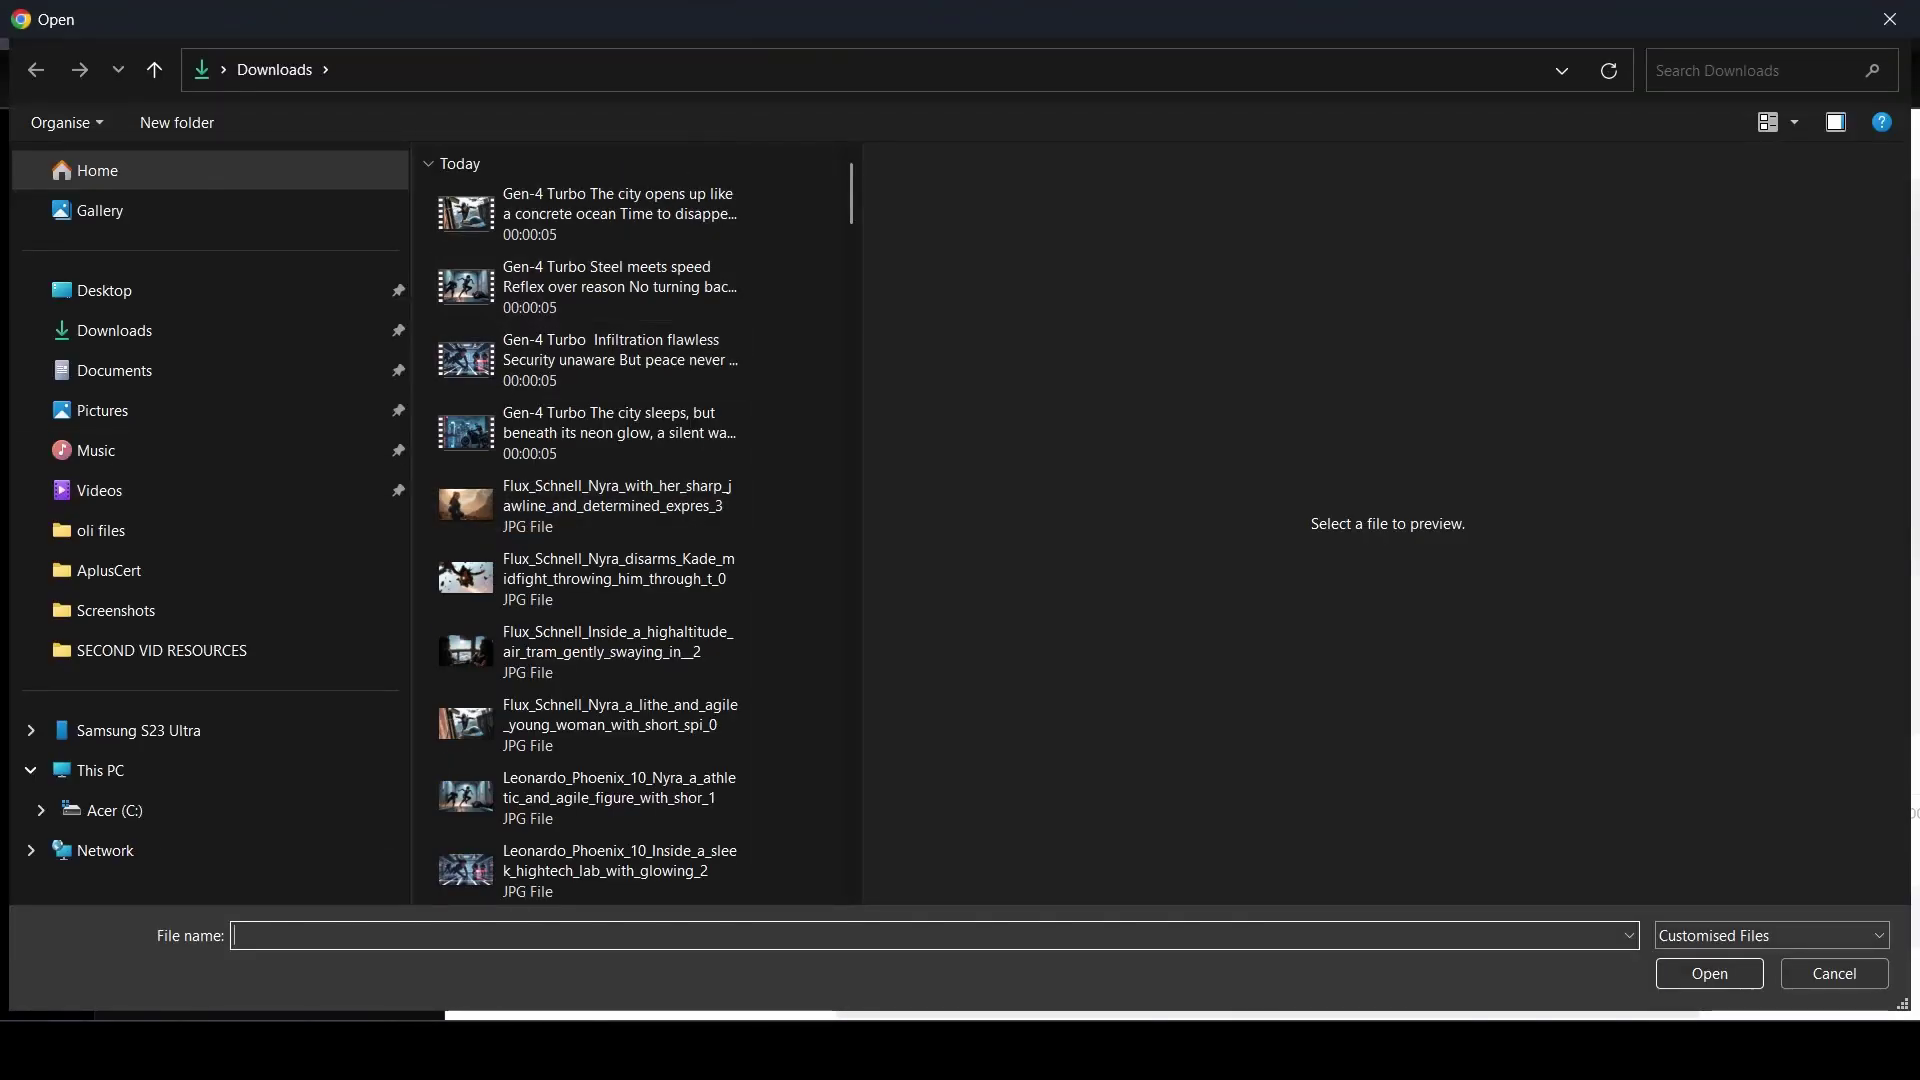
pyautogui.click(1833, 974)
# - Switch to Runway, download the Gen-3 Alpha Turbo clip "The Ember Drive is safe" and return to CapCut
pyautogui.click(780, 26)
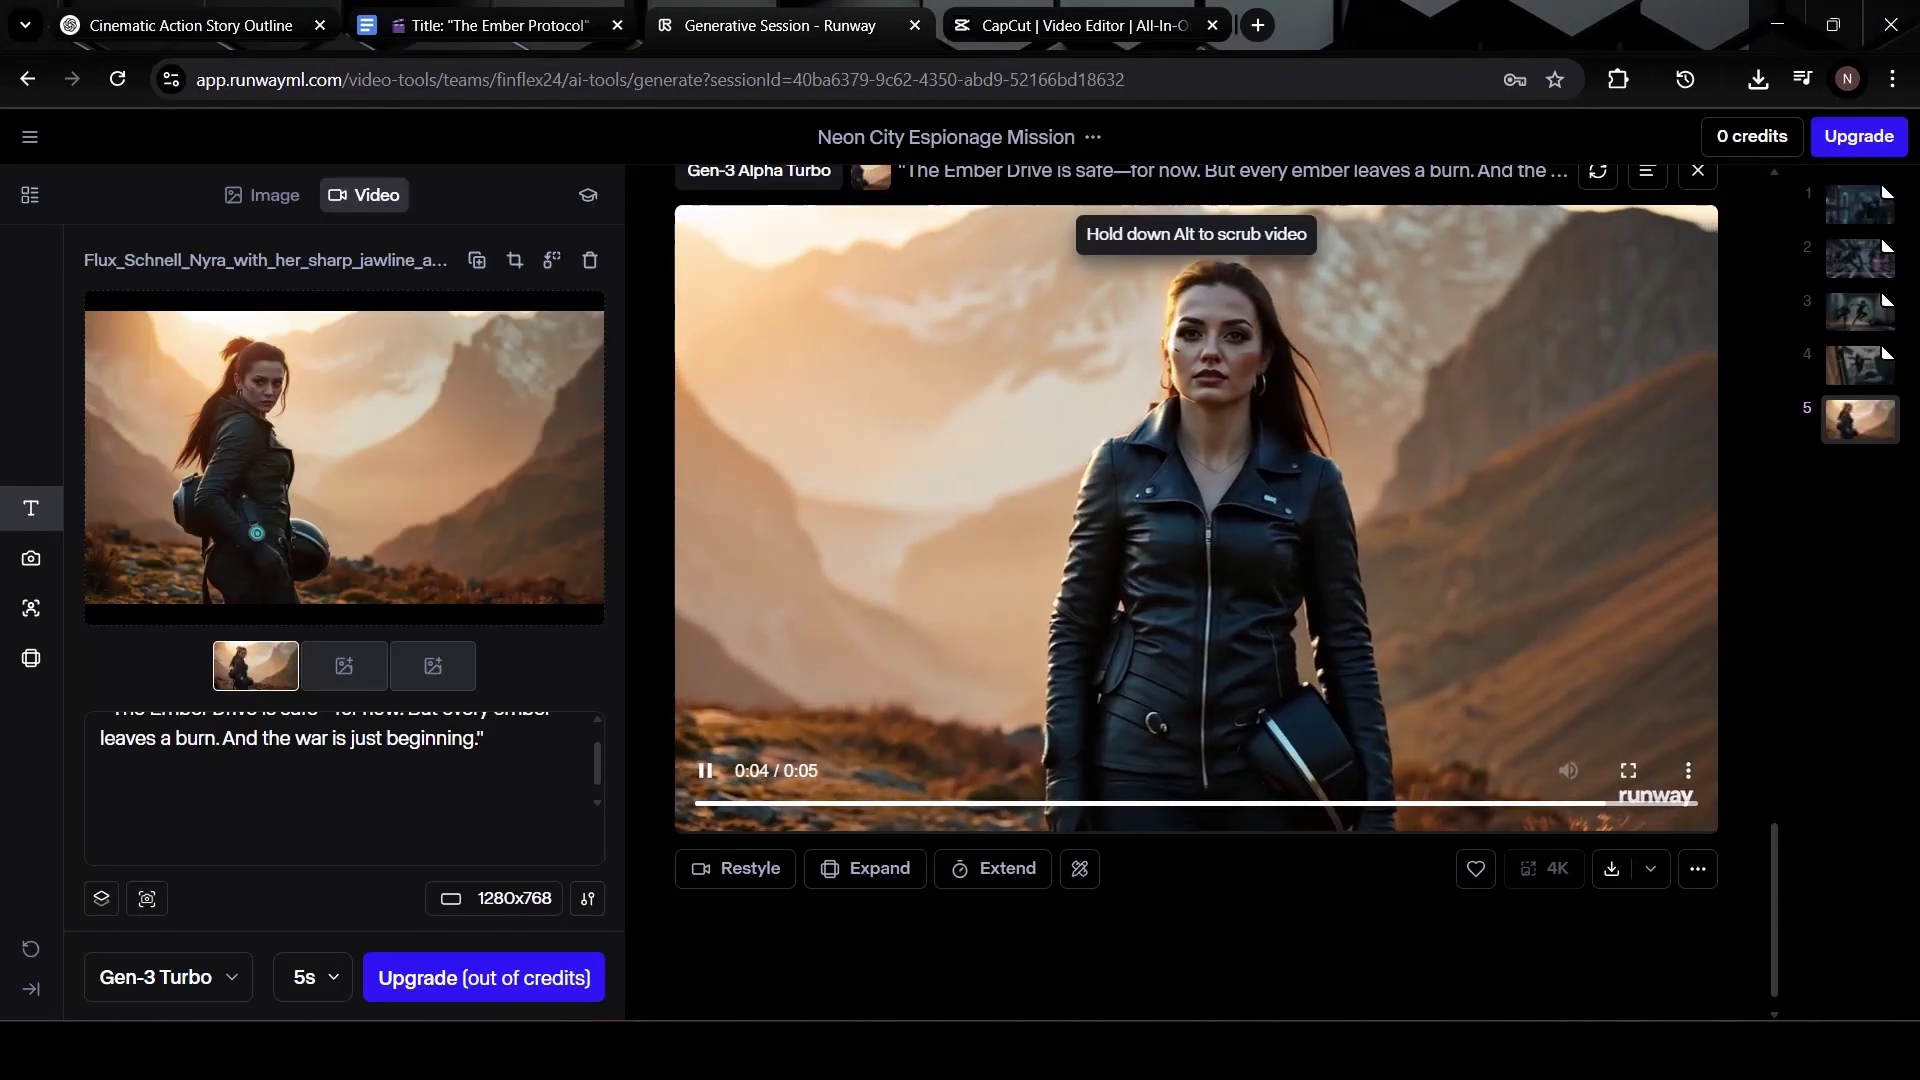
pyautogui.click(1610, 869)
pyautogui.hotkey('ctrl', 'Tab')
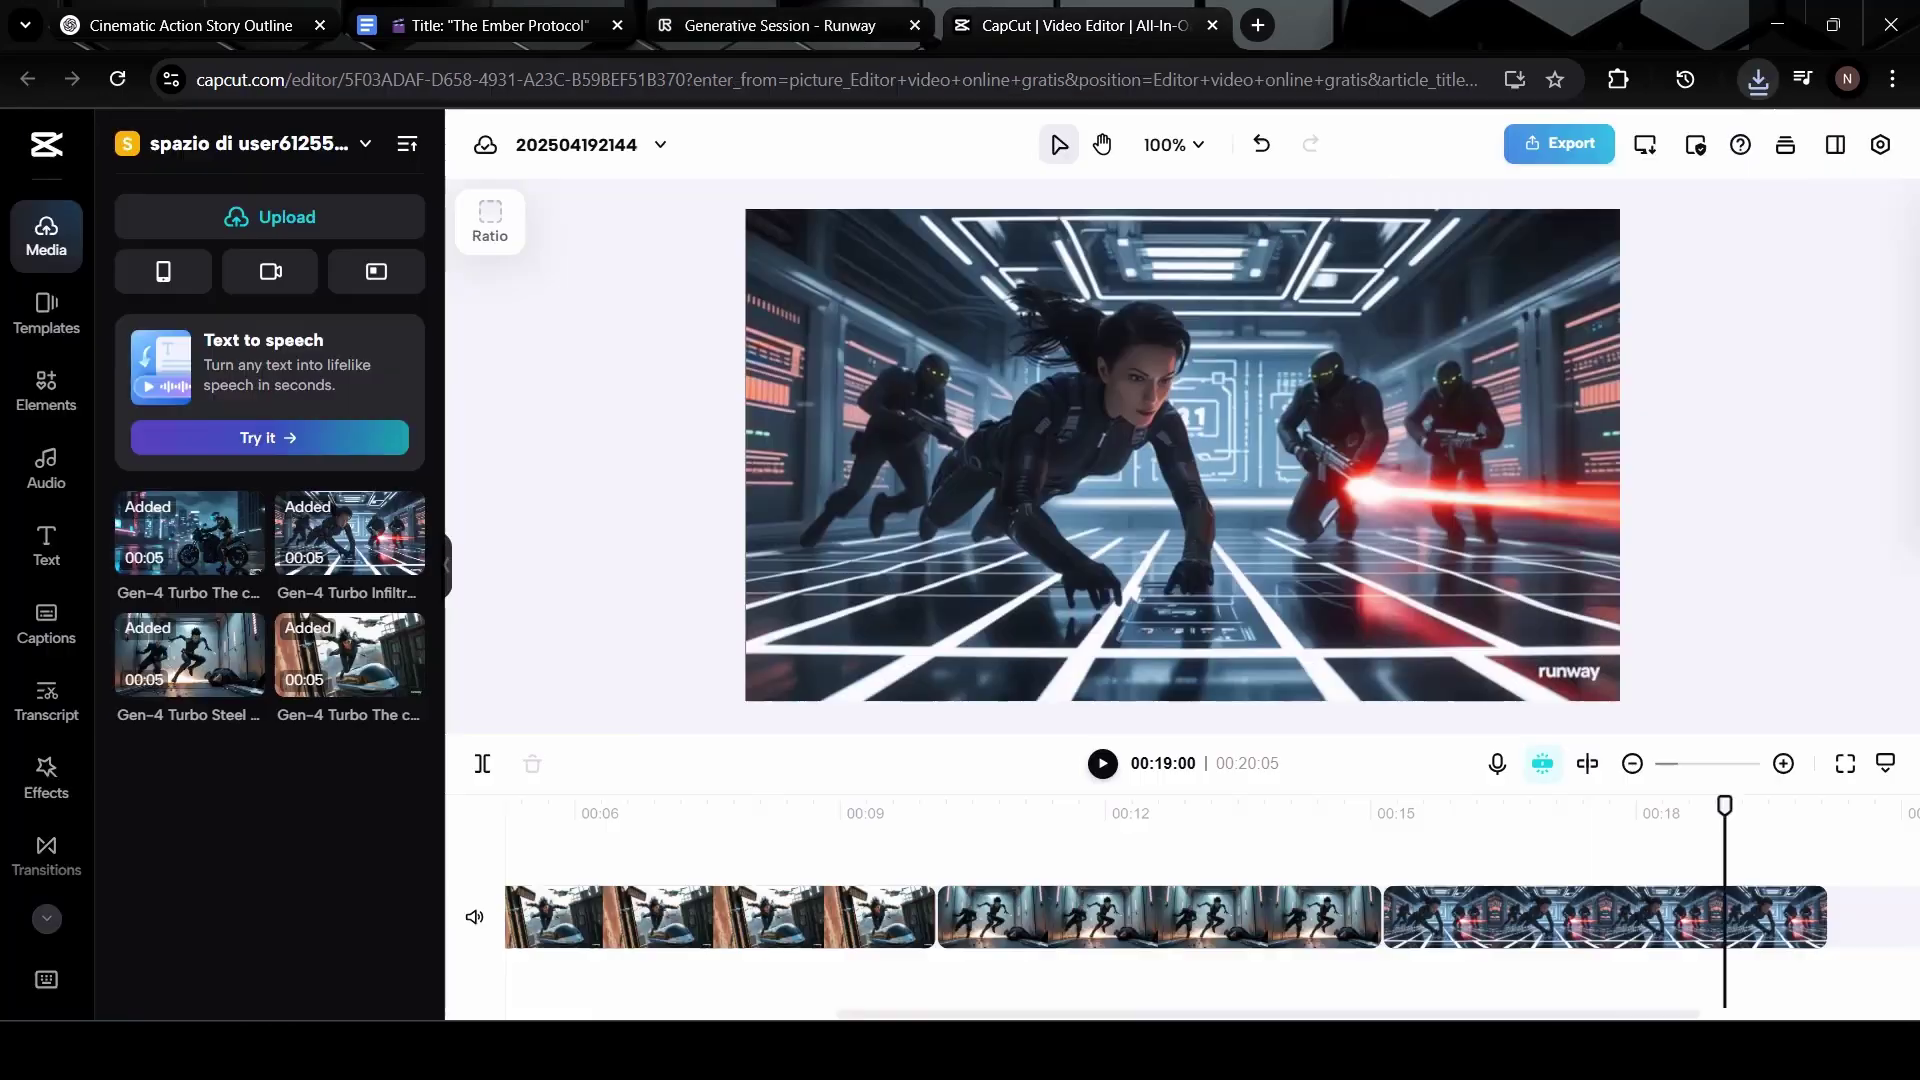
# - Add the Gen-3 Alpha Turbo clip "The Ember Drive is" from Downloads to the project and play it on the timeline
pyautogui.click(270, 217)
pyautogui.click(214, 282)
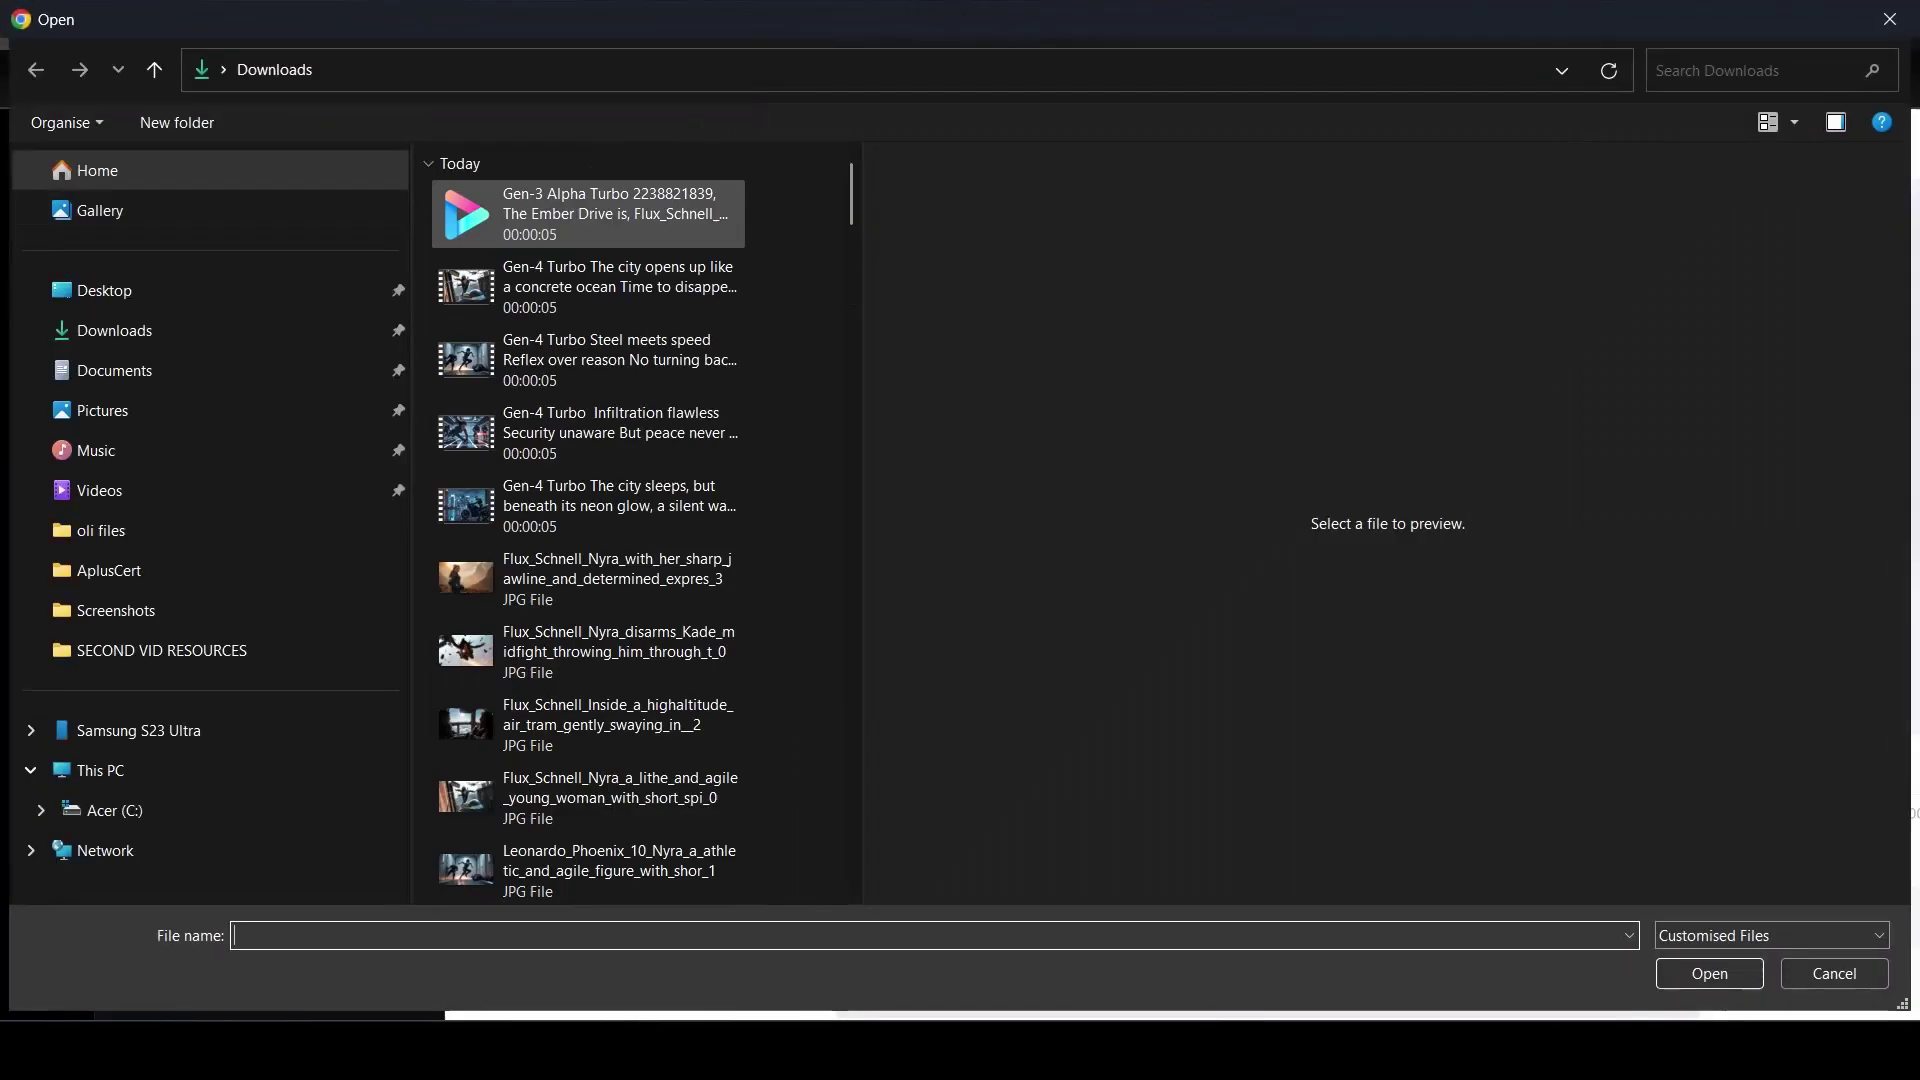
pyautogui.click(588, 214)
pyautogui.click(1709, 974)
pyautogui.press('Return')
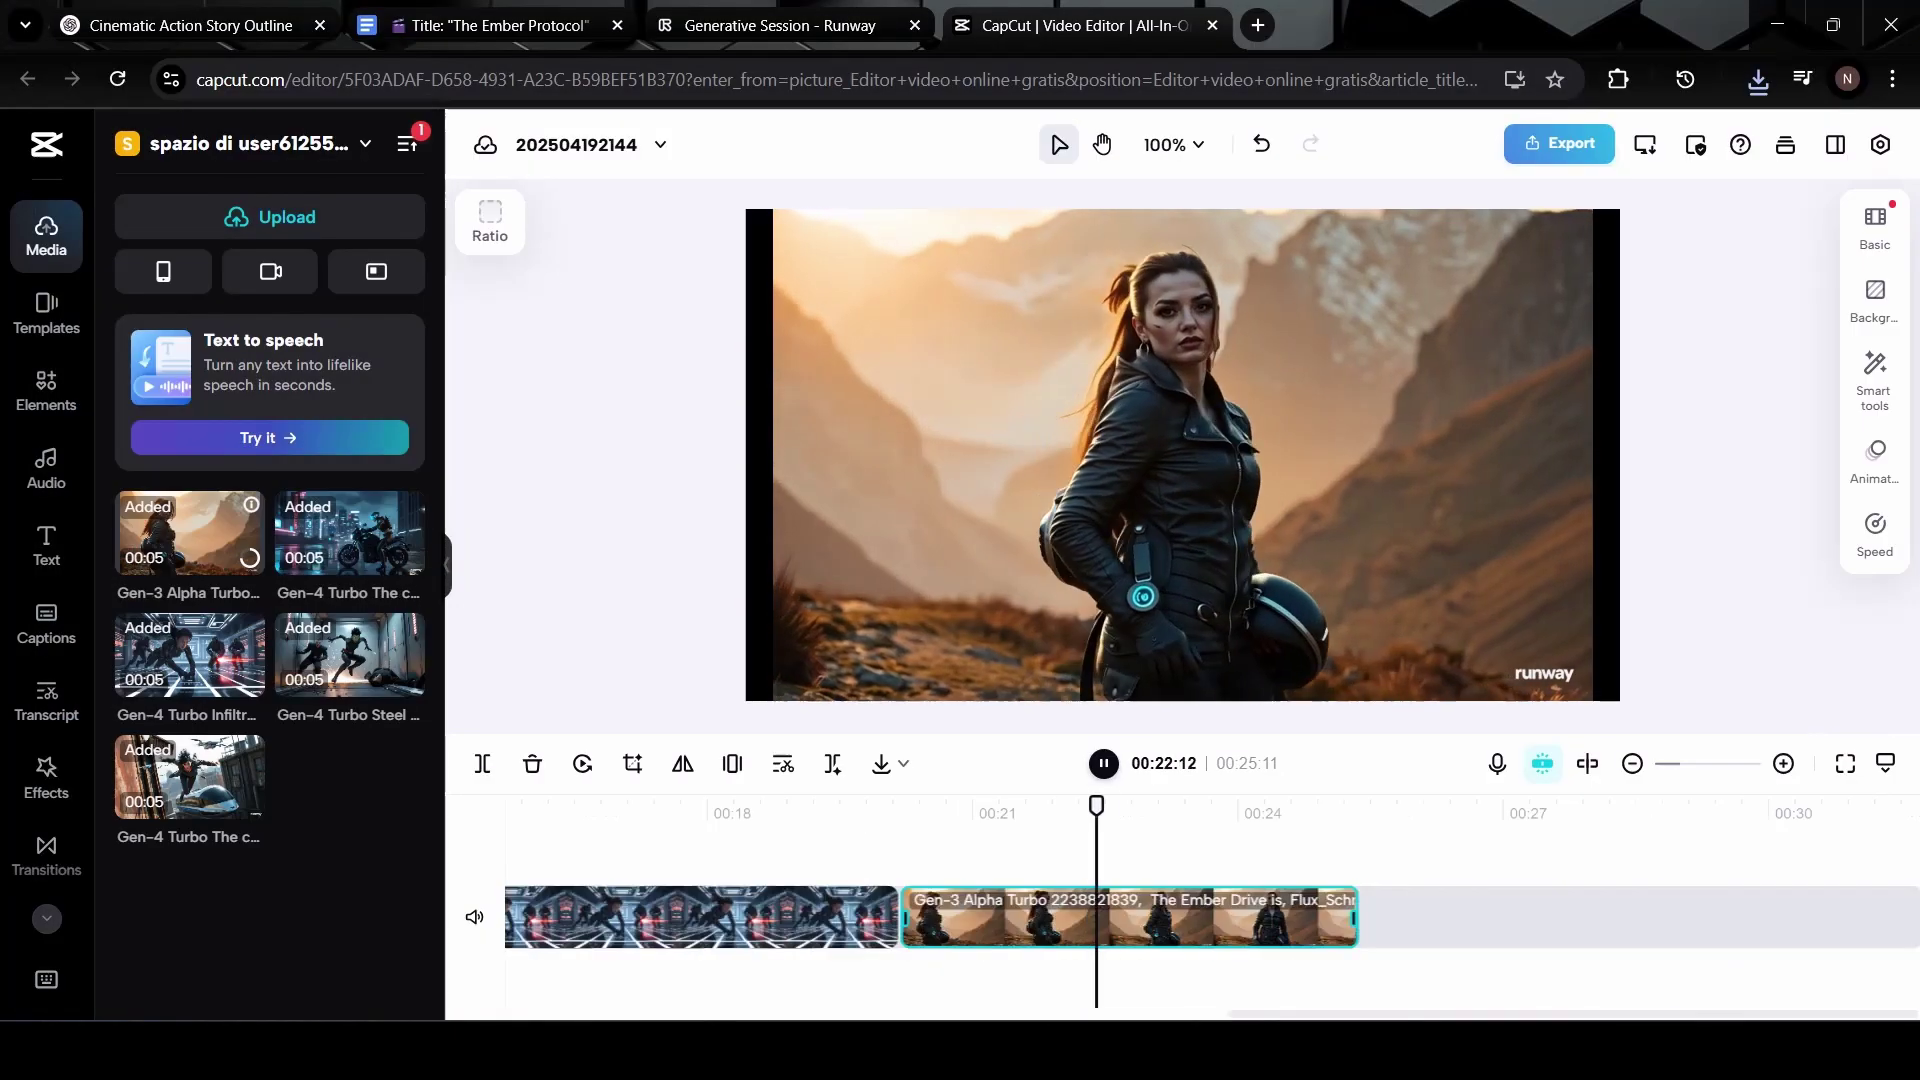
pyautogui.press('space')
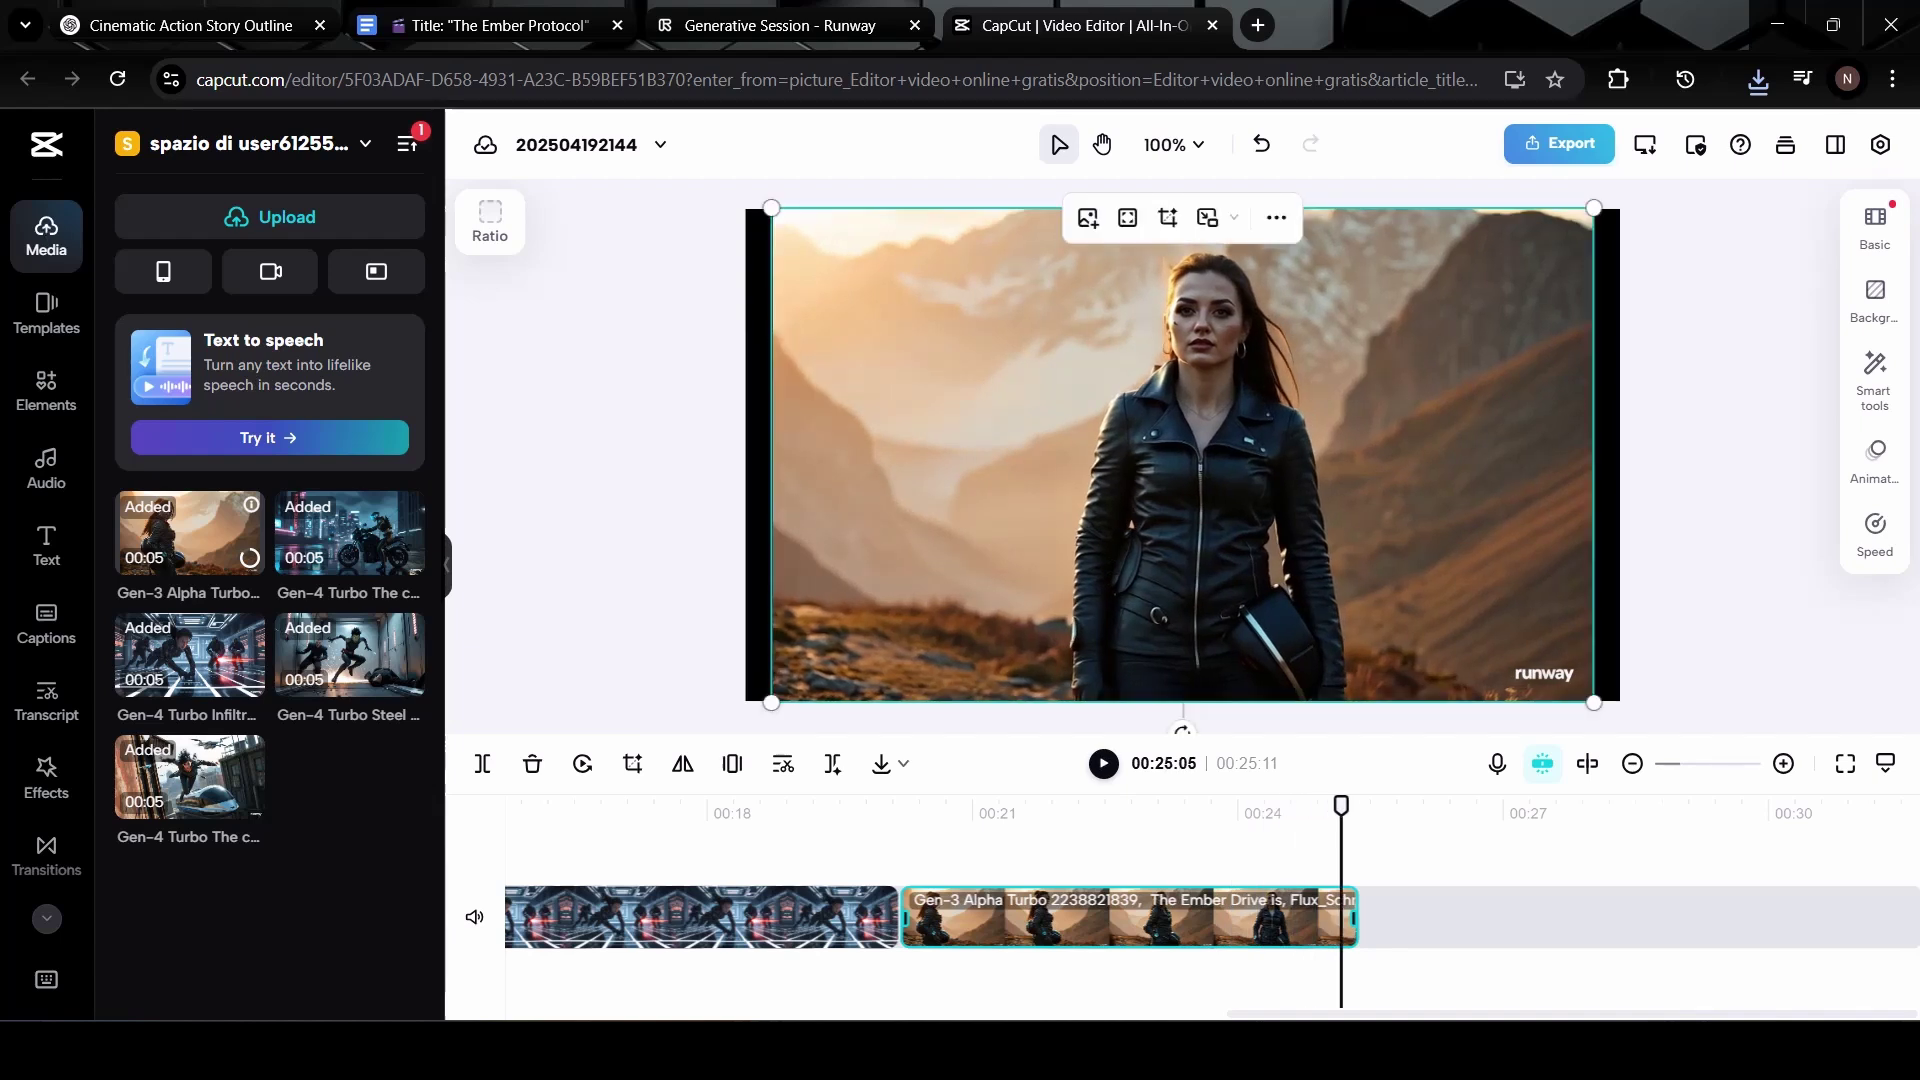
# - Add a transition between the motorcycle clip and the rooftop jump clip at the beginning of the timeline
pyautogui.moveTo(1341, 805); pyautogui.dragTo(420, 806)
pyautogui.moveTo(1450, 1014); pyautogui.dragTo(731, 1013)
pyautogui.click(760, 917)
pyautogui.click(770, 980)
pyautogui.click(624, 810)
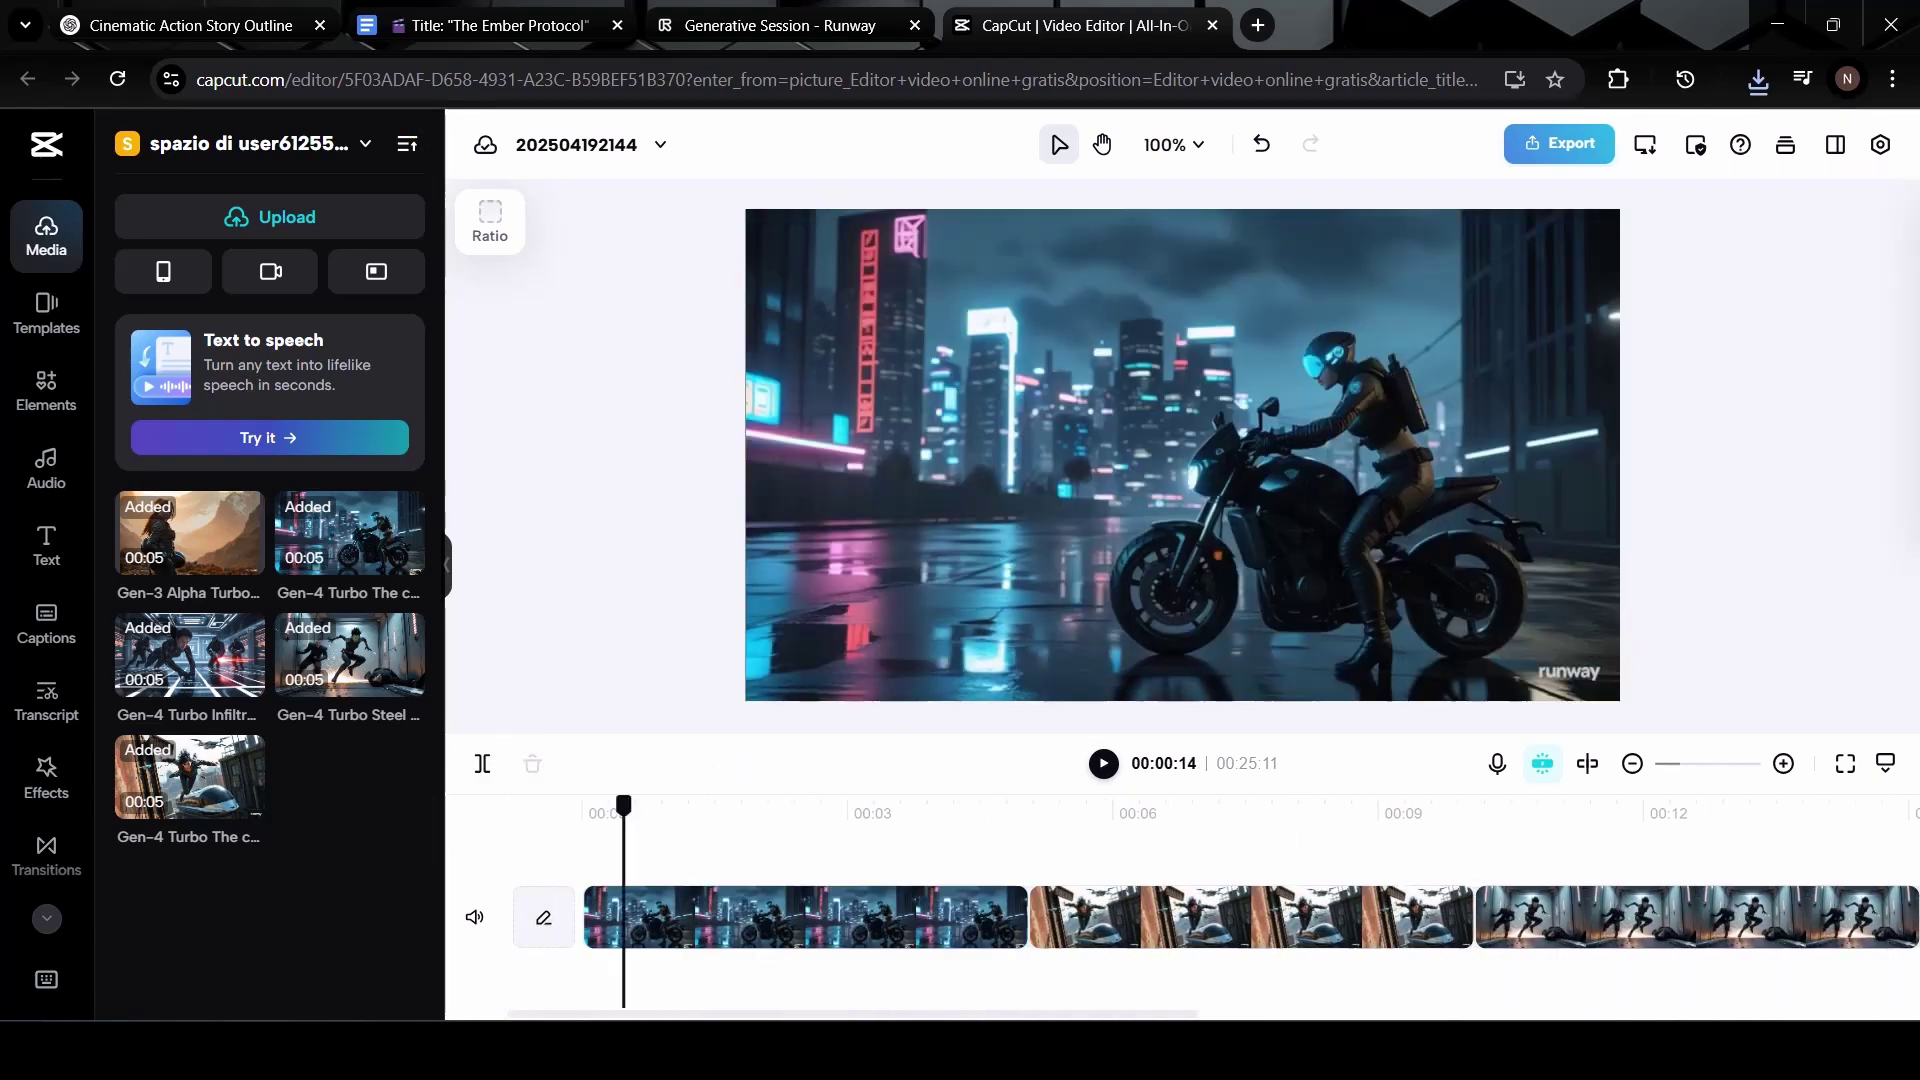
pyautogui.moveTo(624, 810); pyautogui.dragTo(698, 810)
pyautogui.click(860, 917)
pyautogui.click(46, 855)
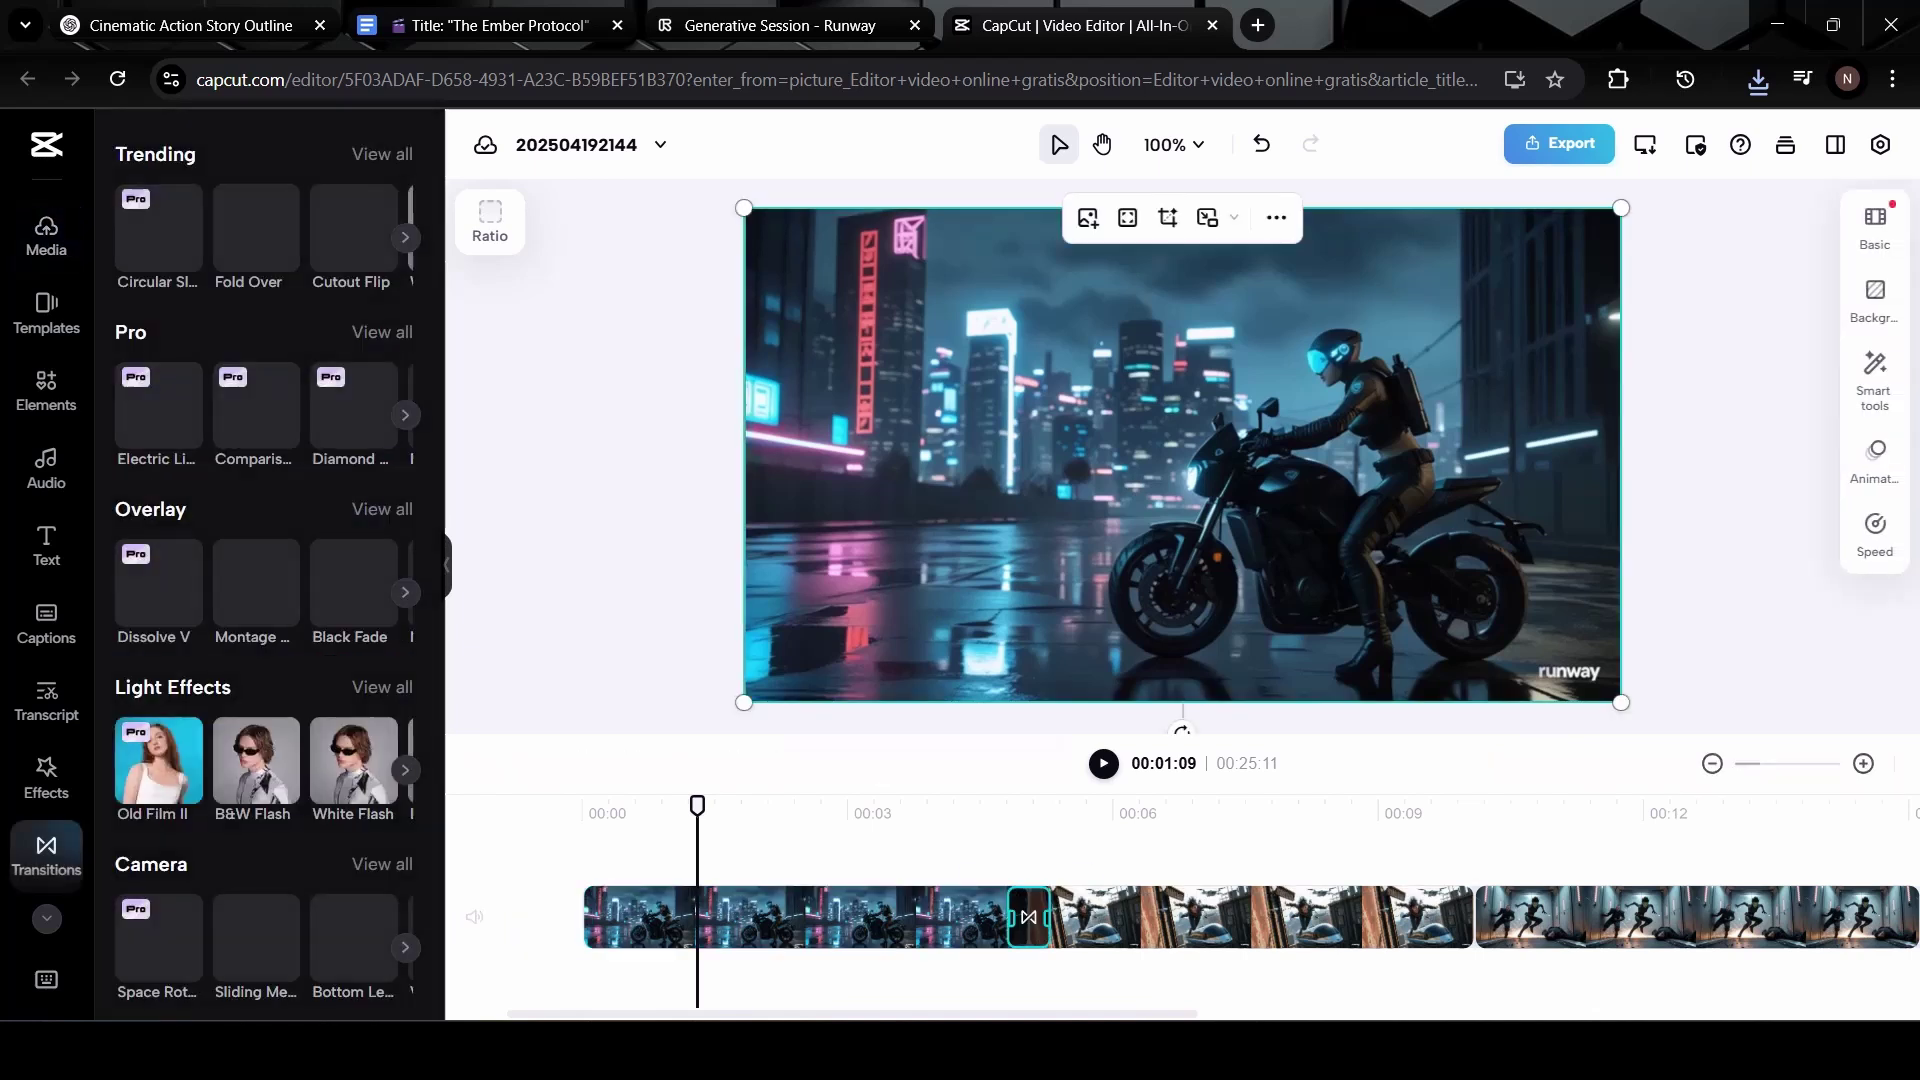
pyautogui.click(1029, 917)
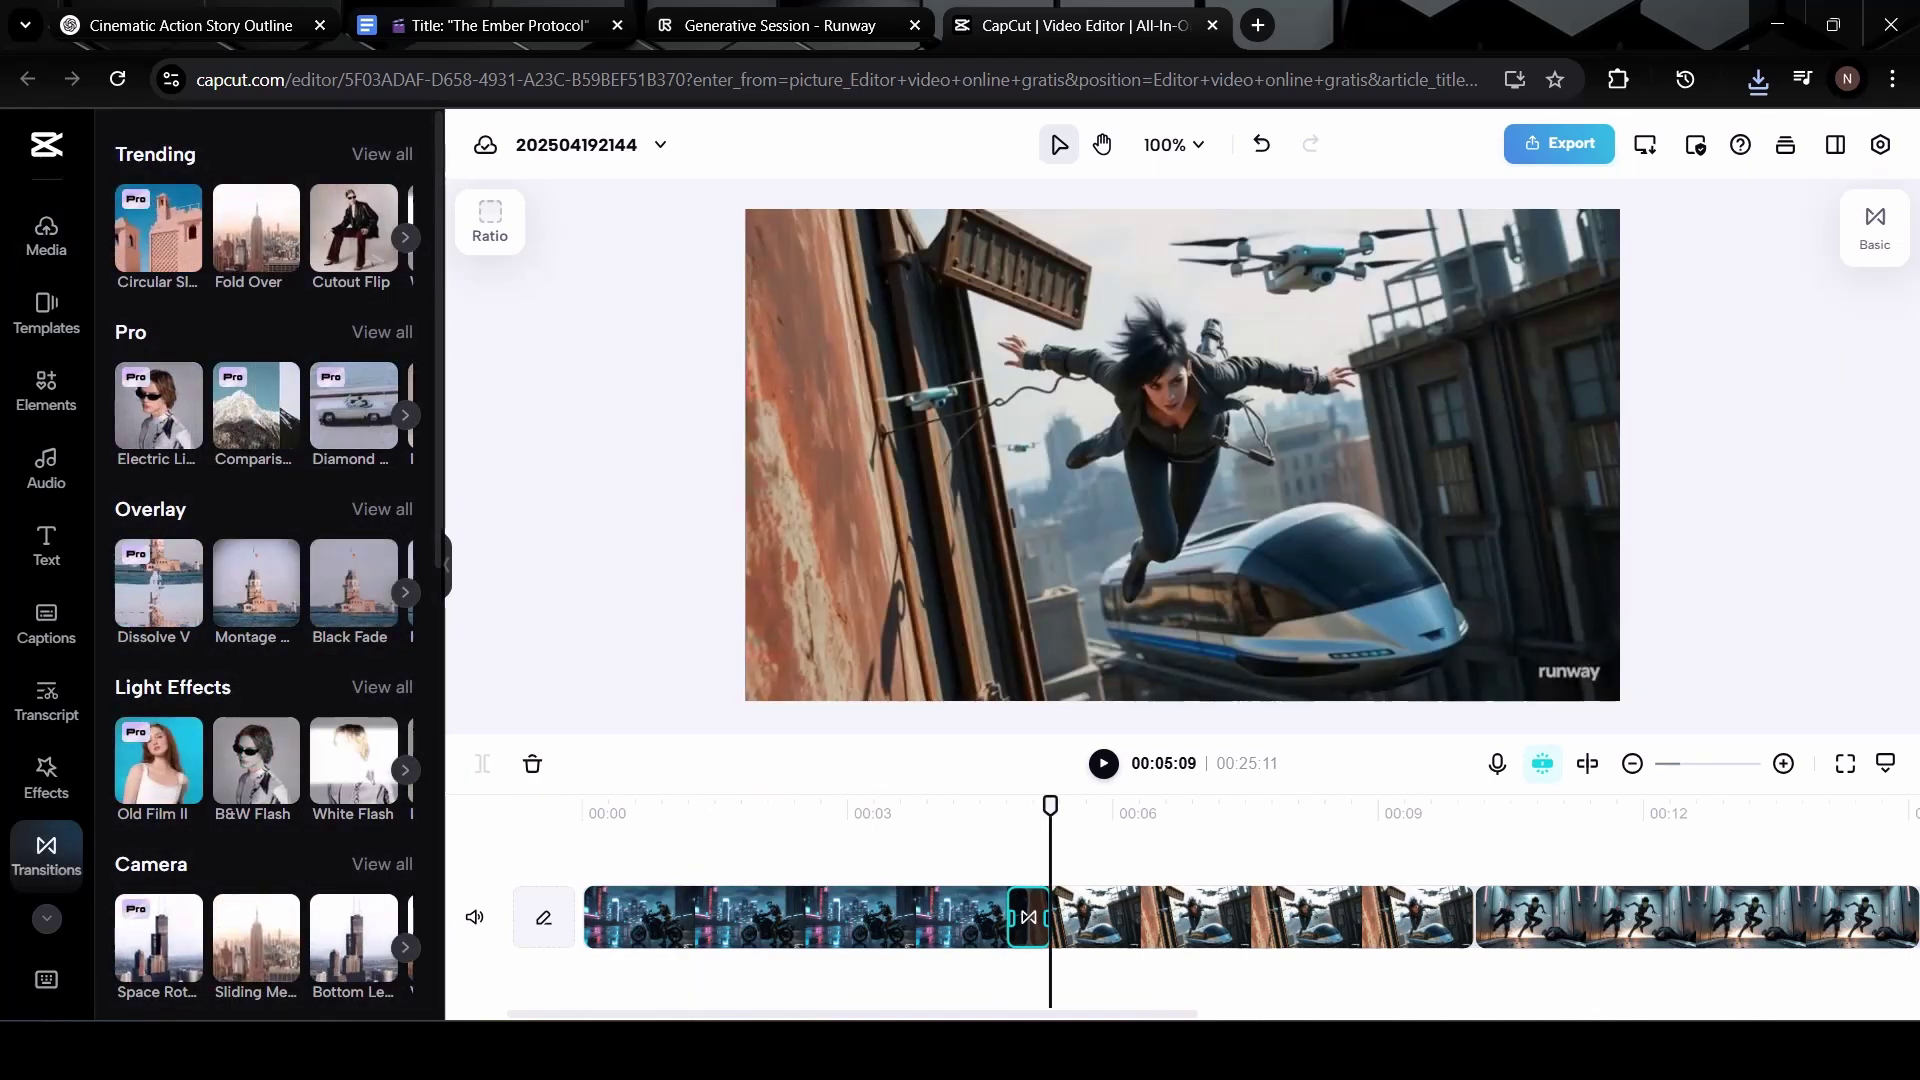
# - Choose Black Fade from the Trending transitions for the cut between the motorcycle and rooftop clips and play that part
pyautogui.click(382, 154)
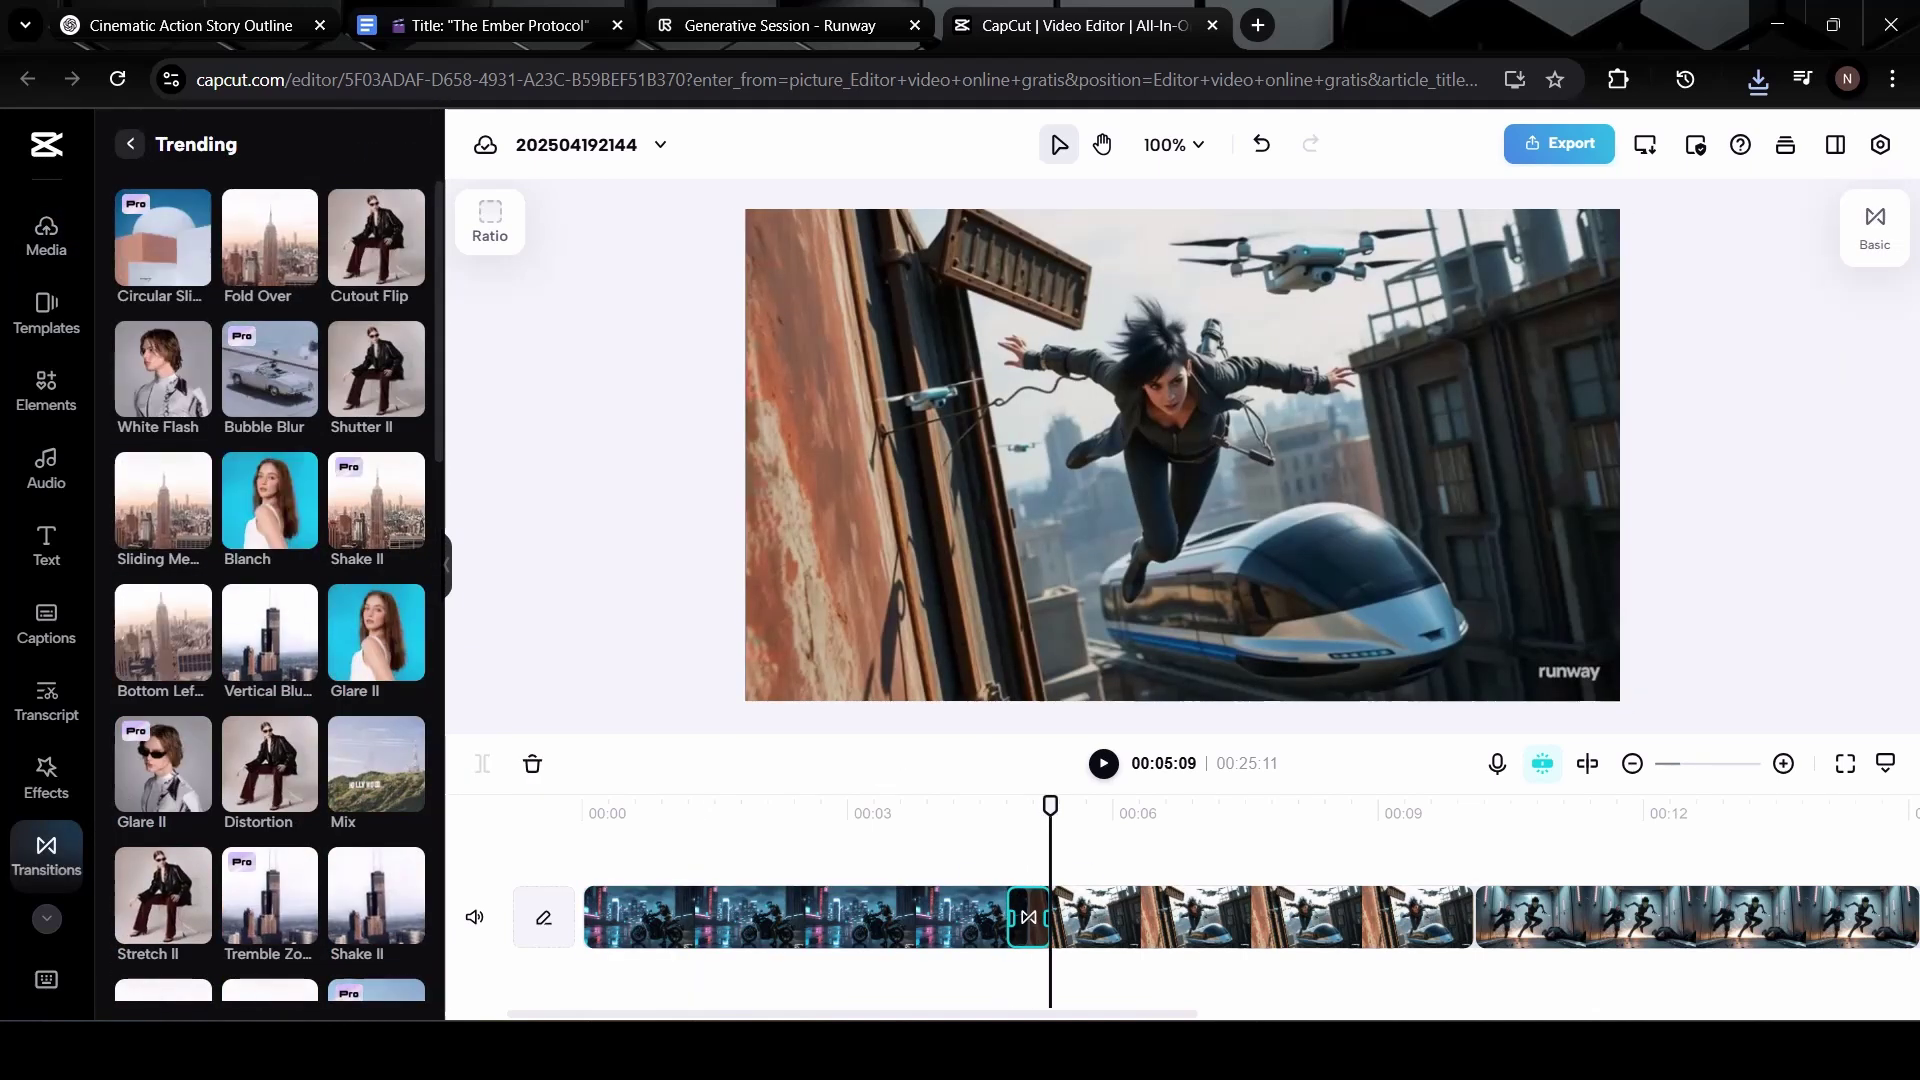
pyautogui.scroll(-6, 270, 590)
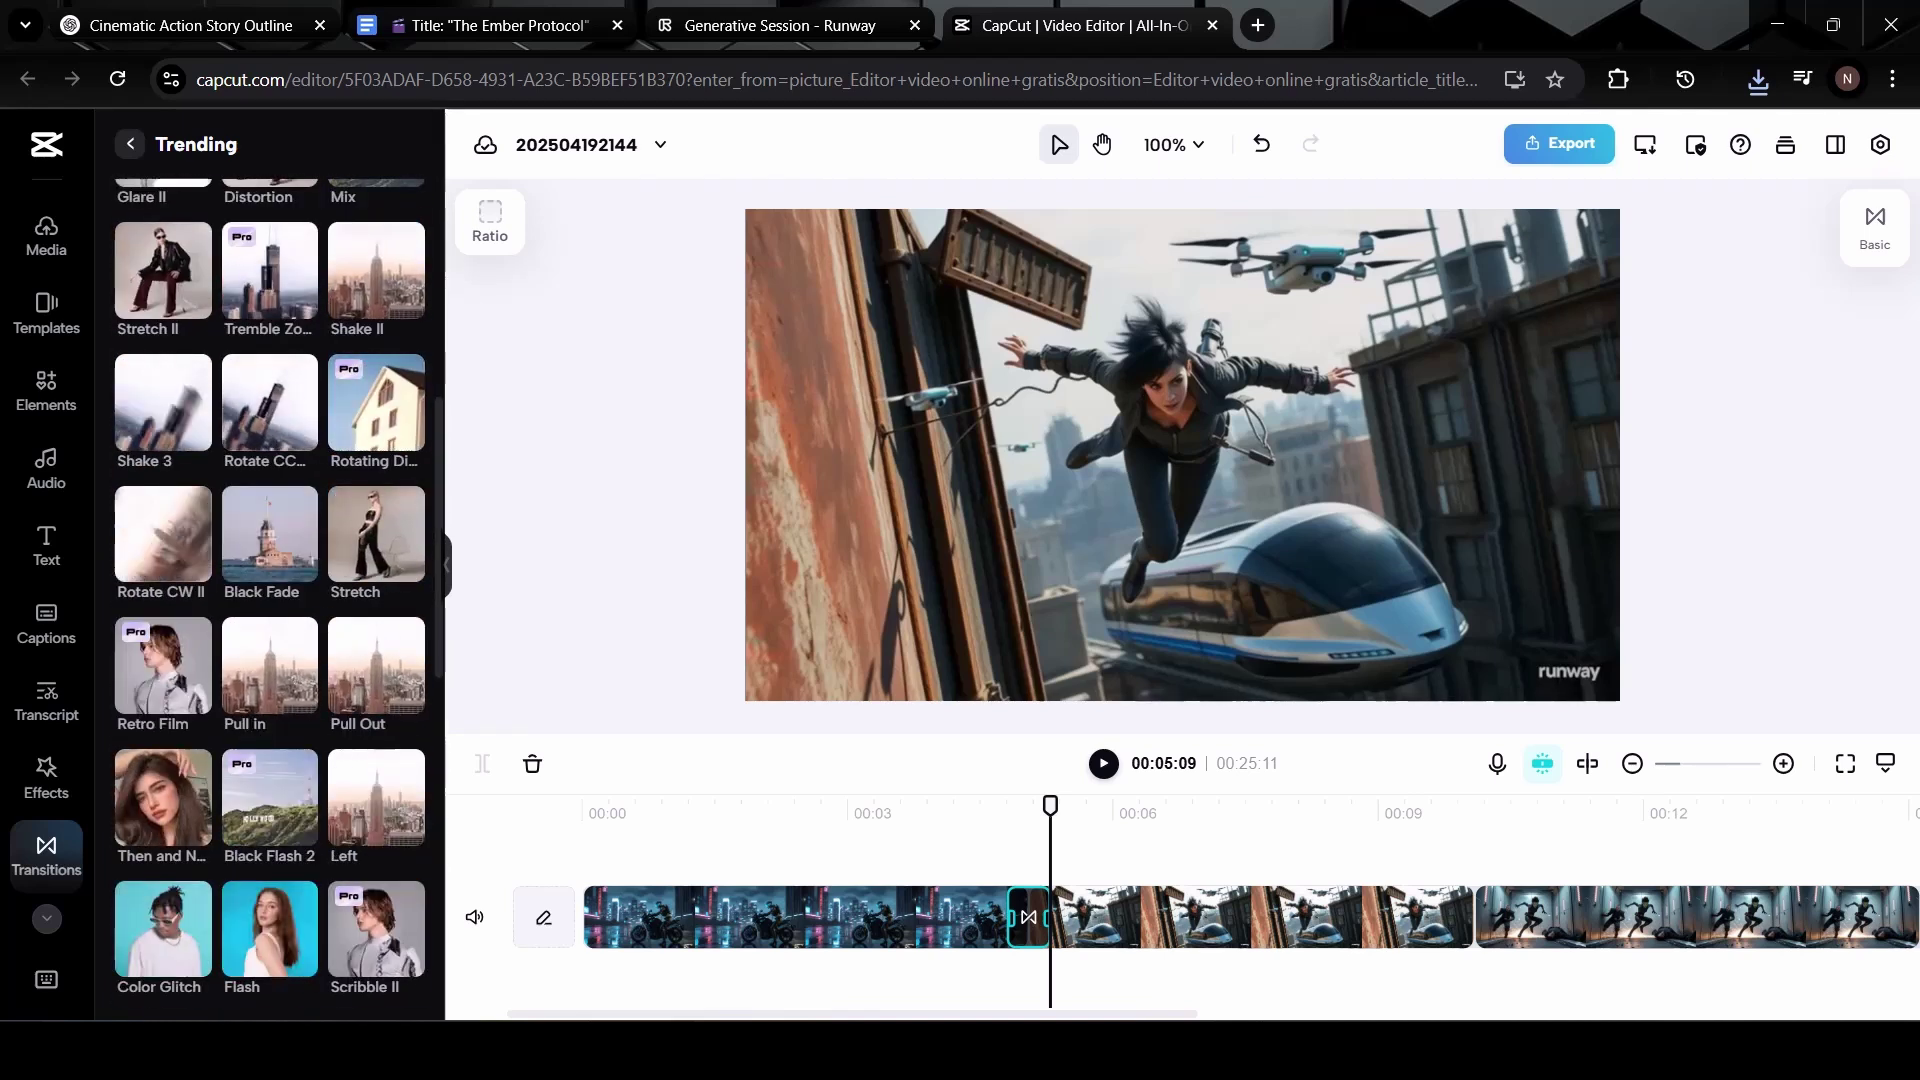
pyautogui.click(270, 534)
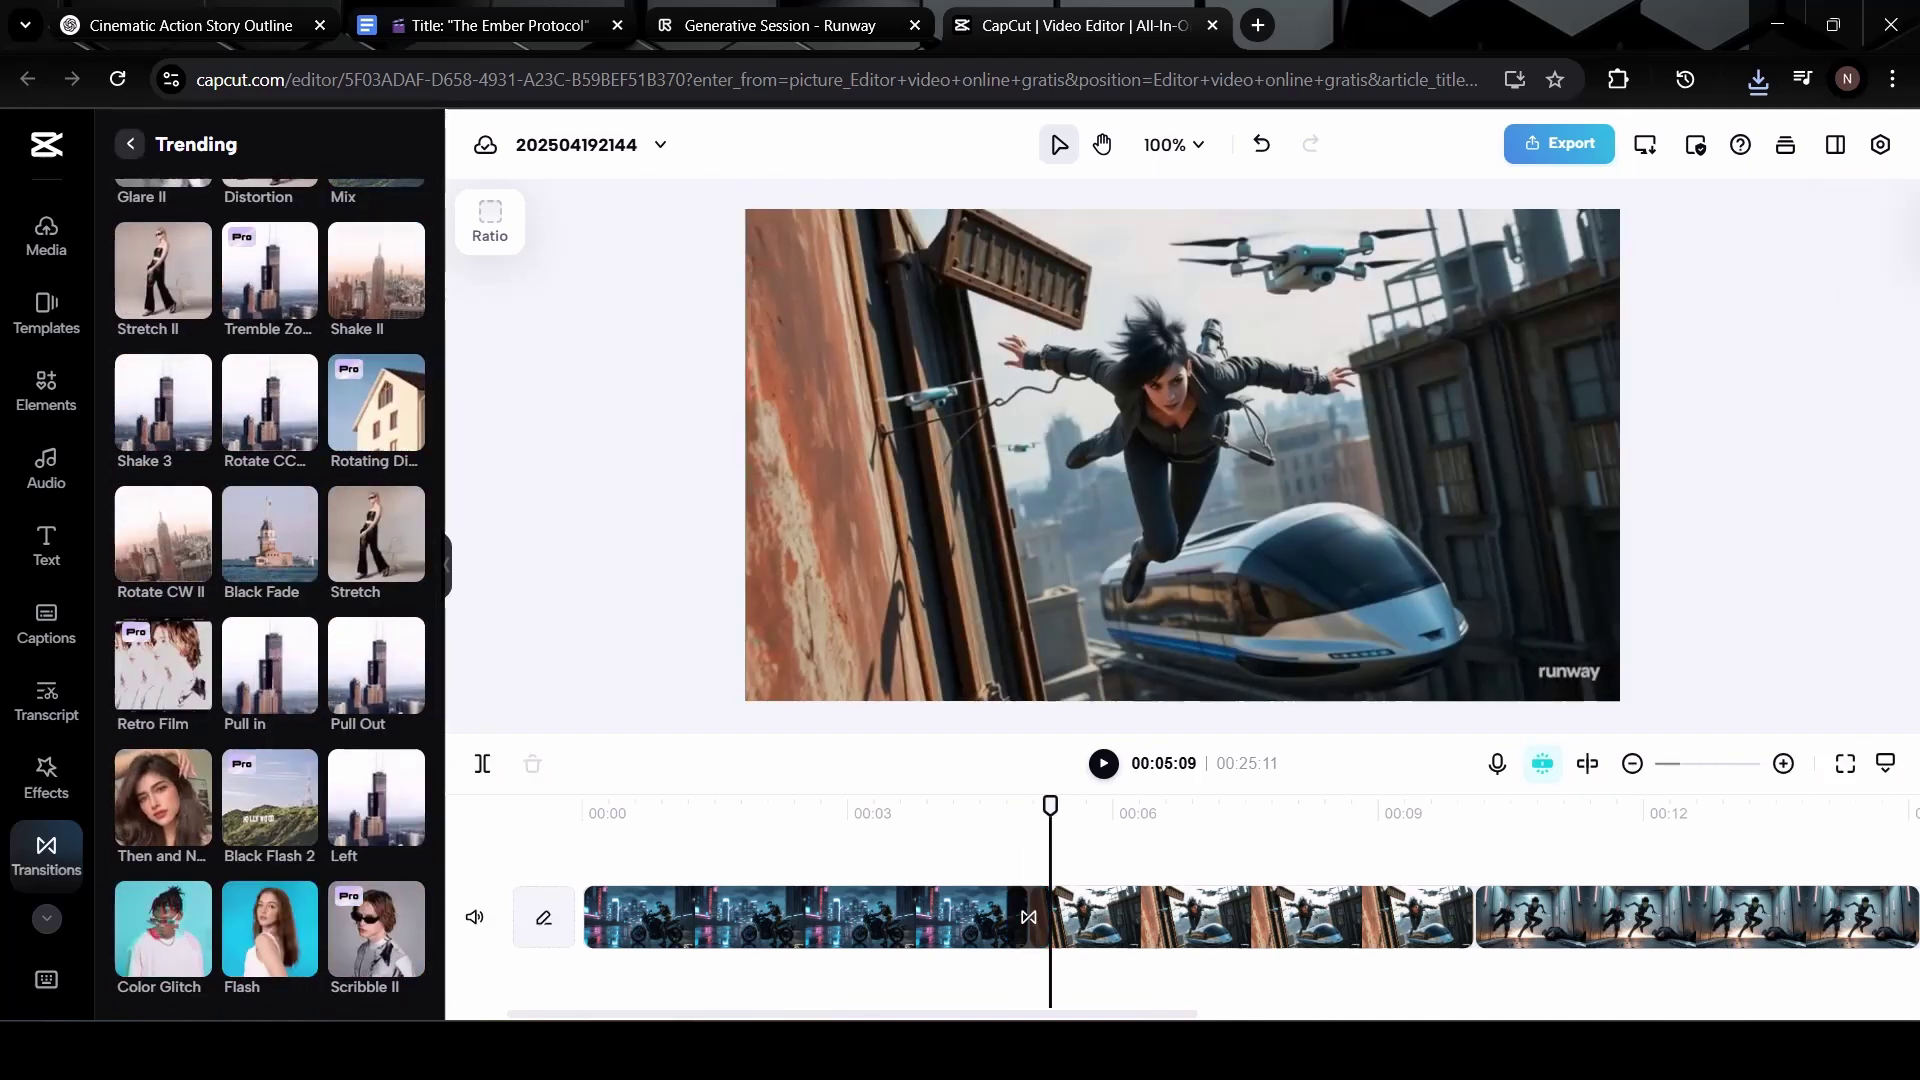
pyautogui.click(130, 144)
pyautogui.click(46, 237)
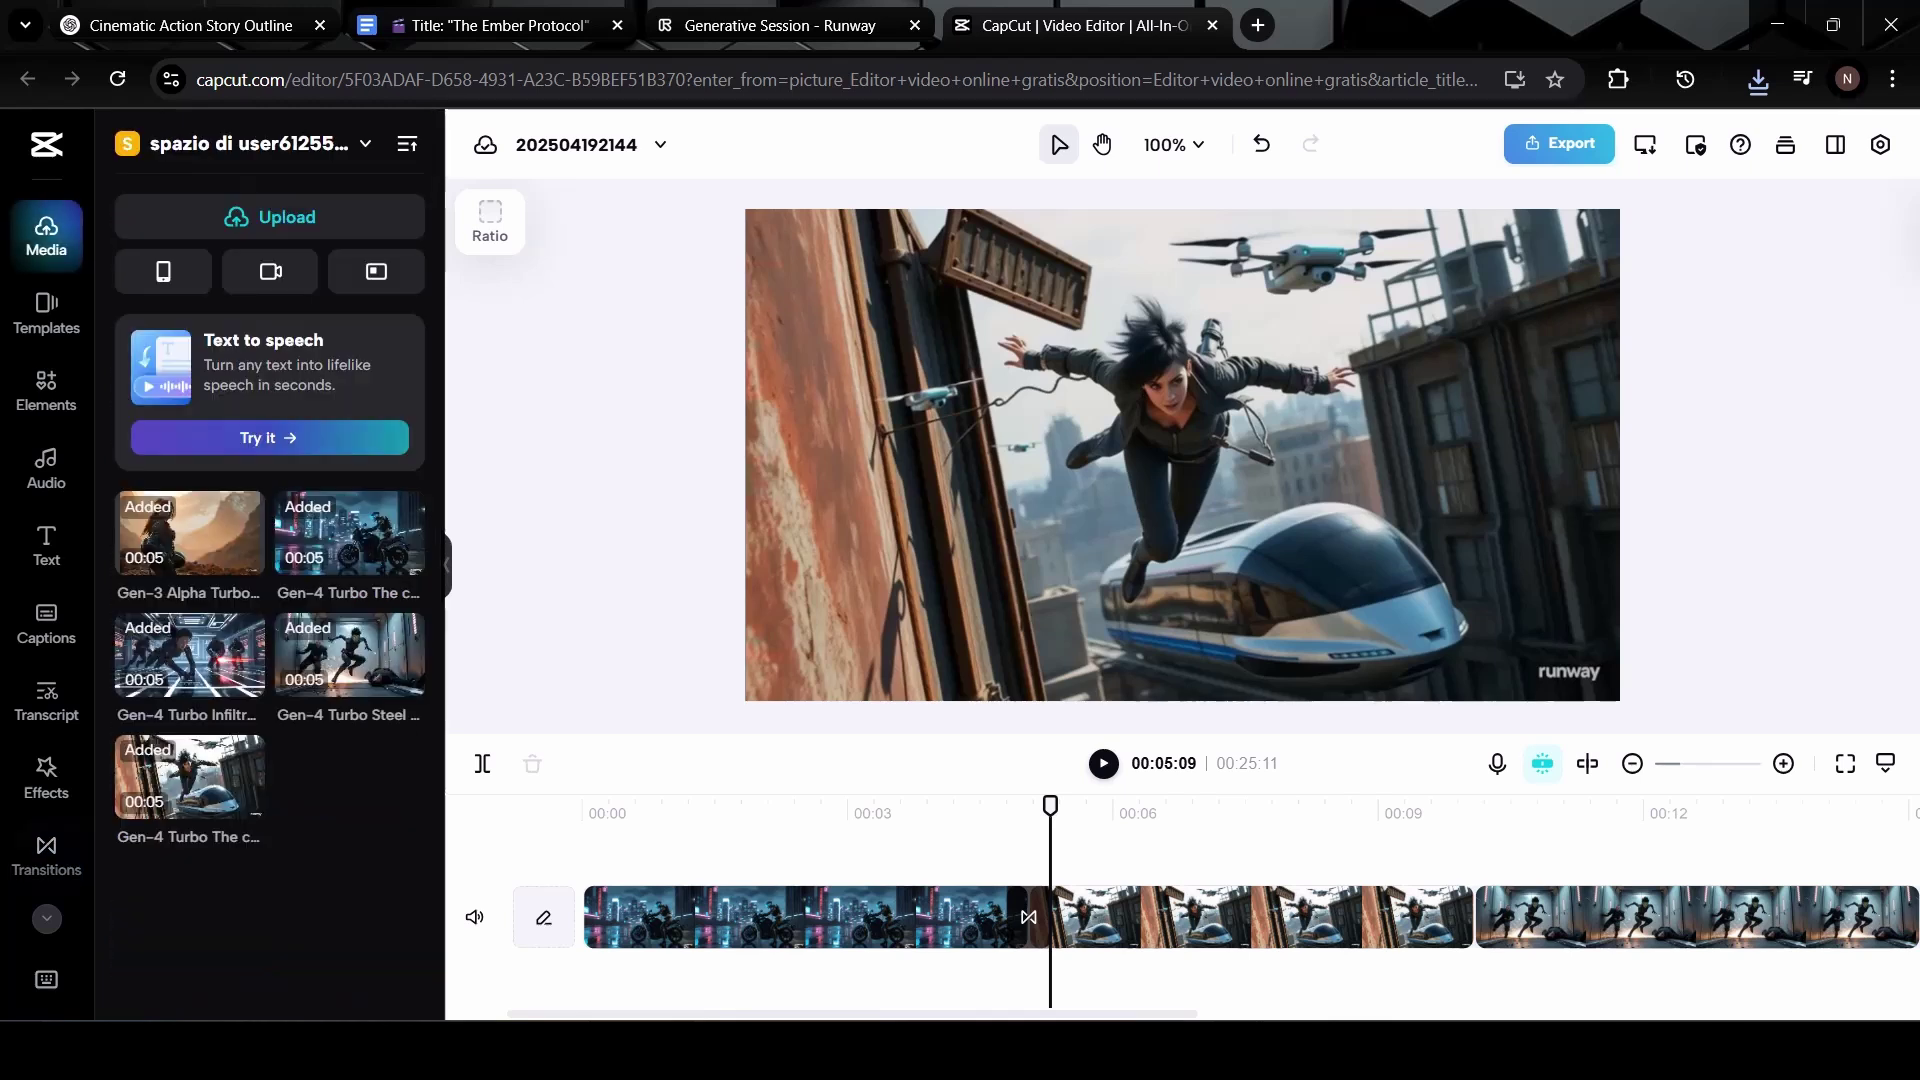
pyautogui.click(986, 812)
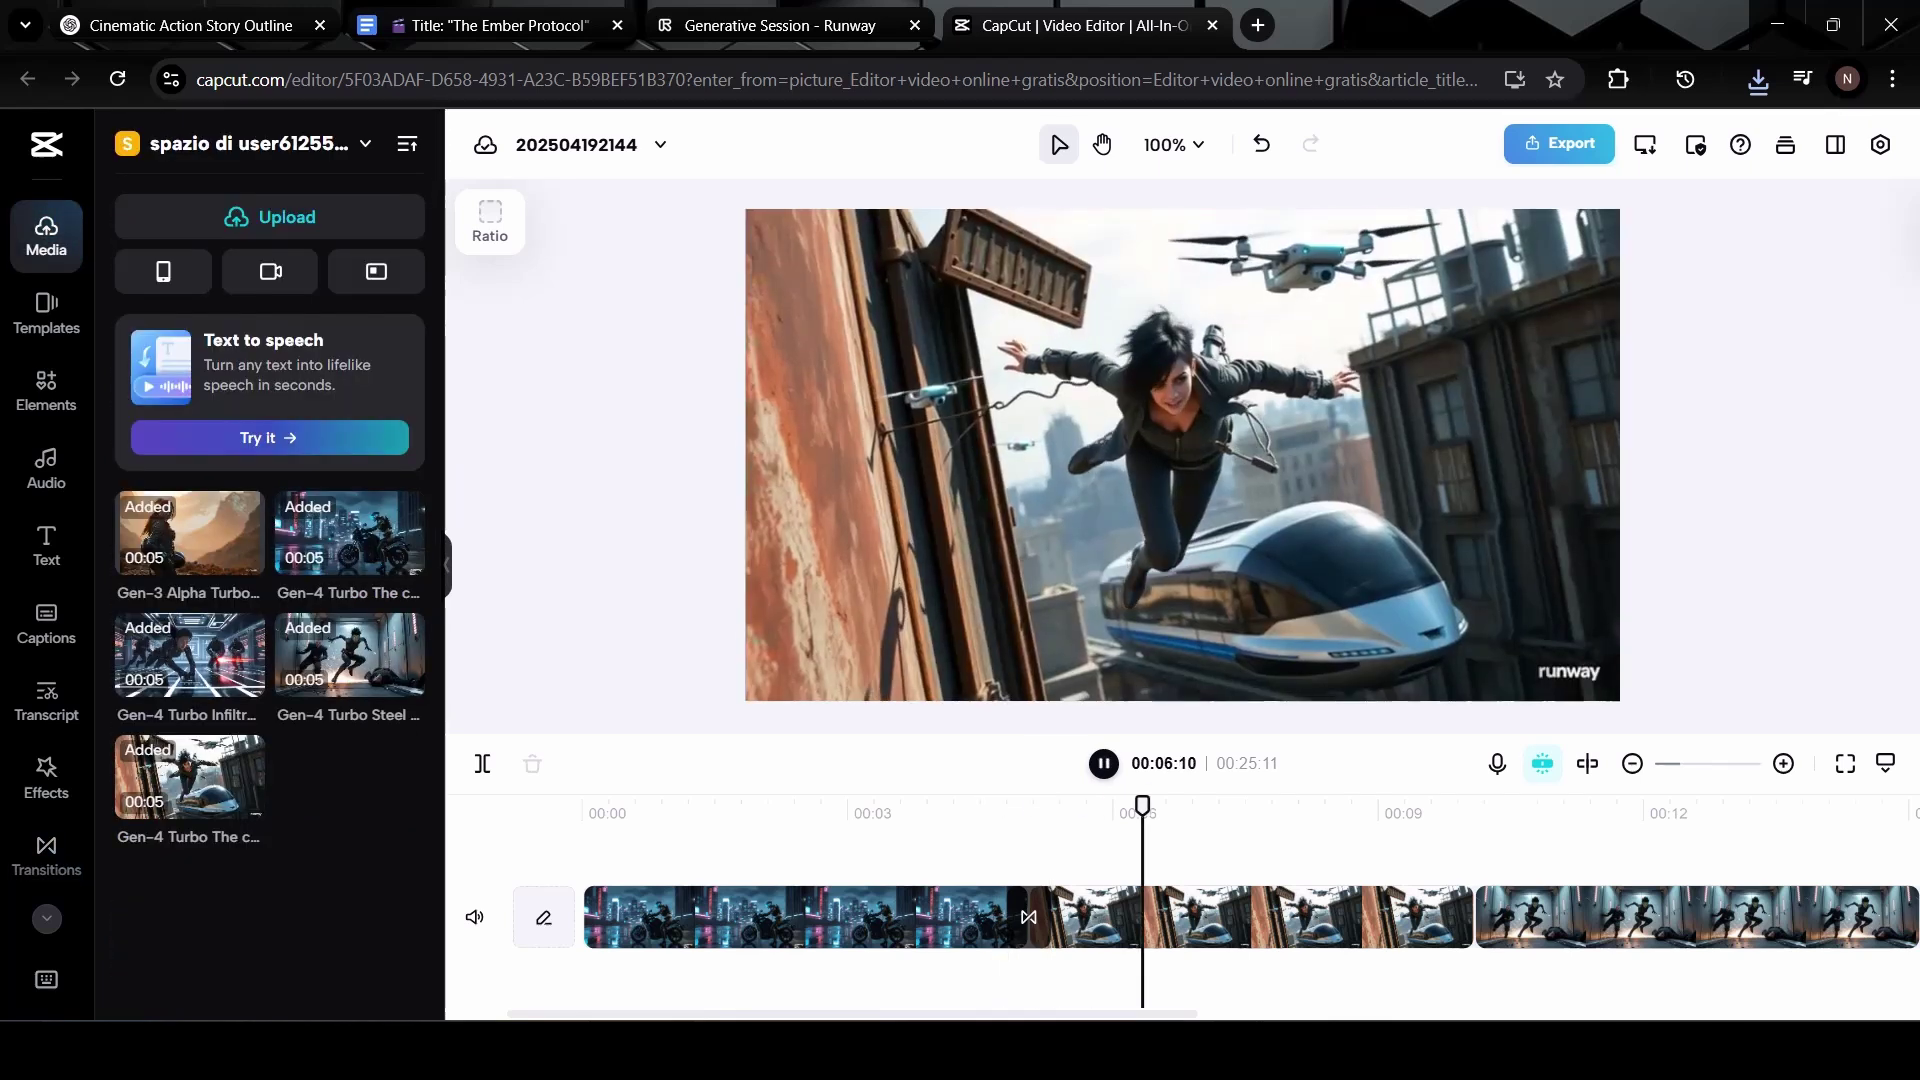
pyautogui.press('space')
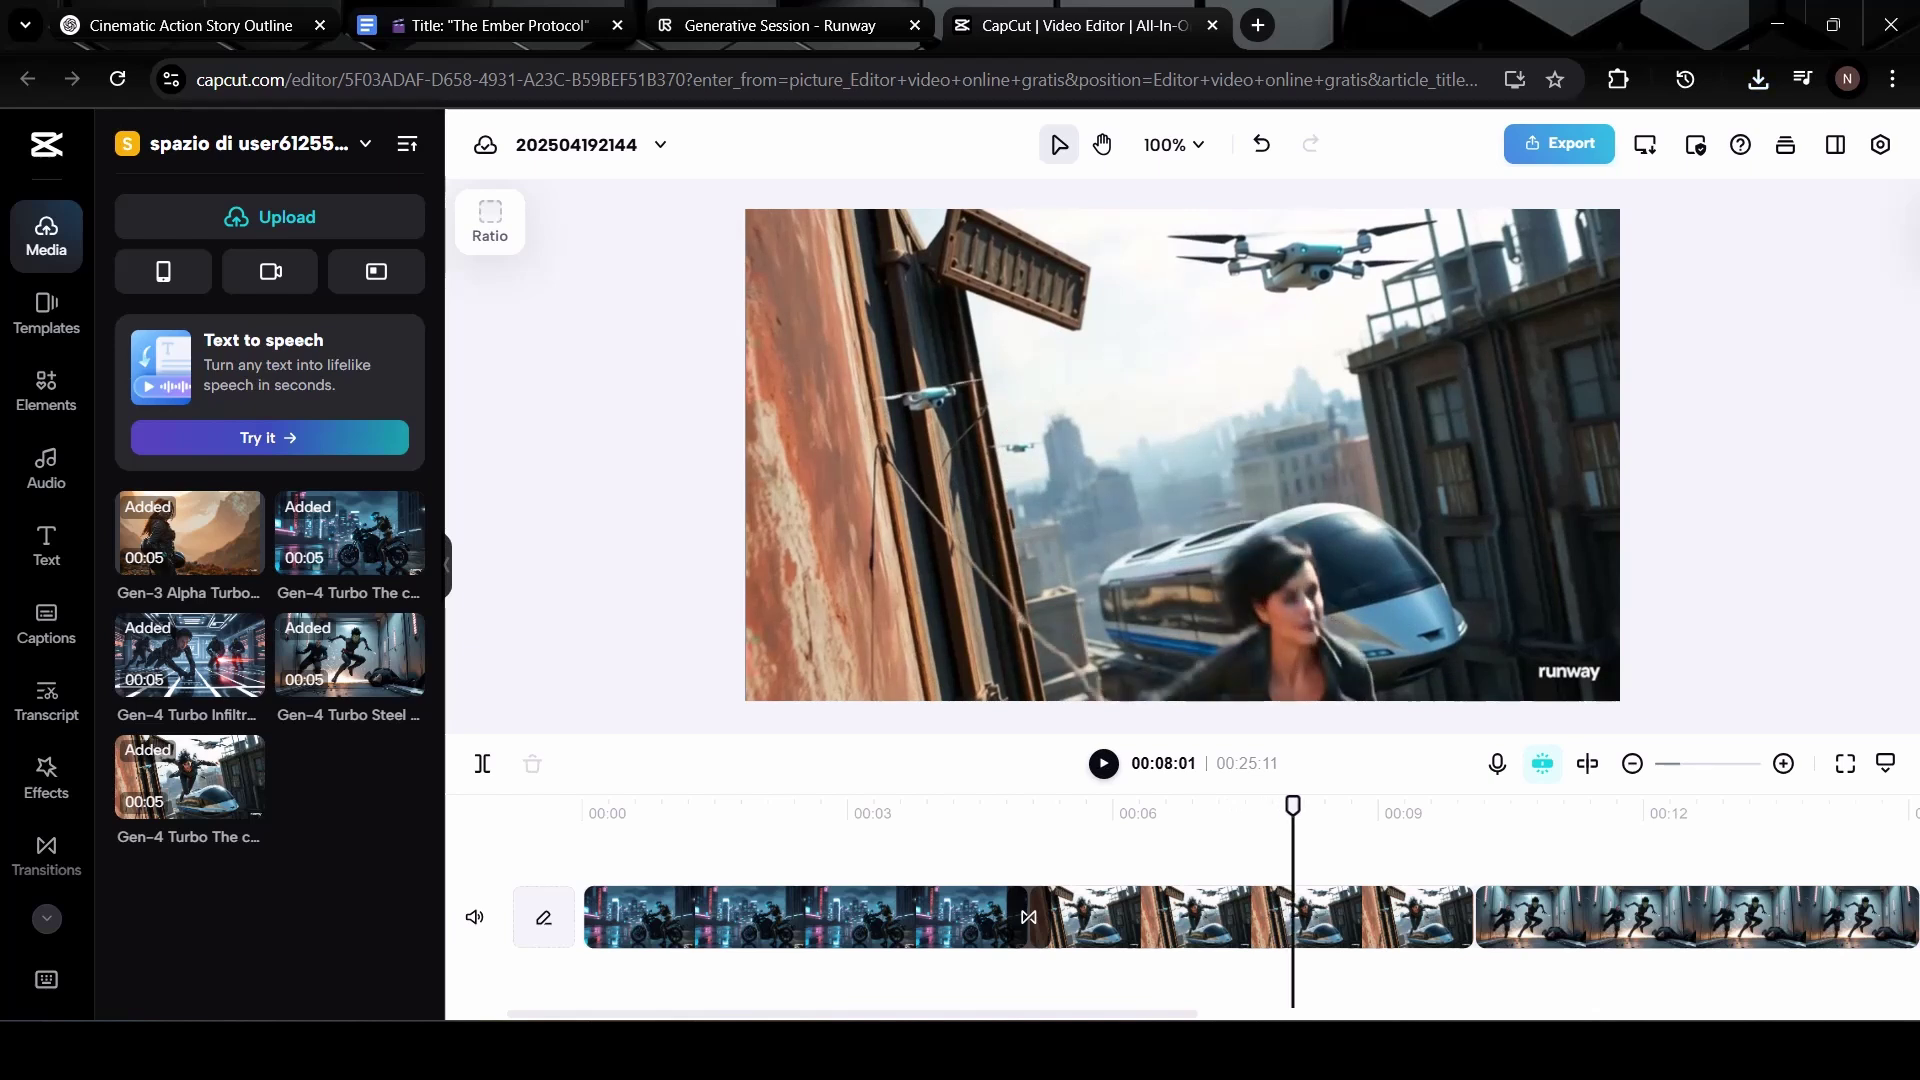
# - Play the cut between the lab clip and the mountain clip and add a transition there
pyautogui.hscroll(11, 1223, 900)
pyautogui.click(1222, 813)
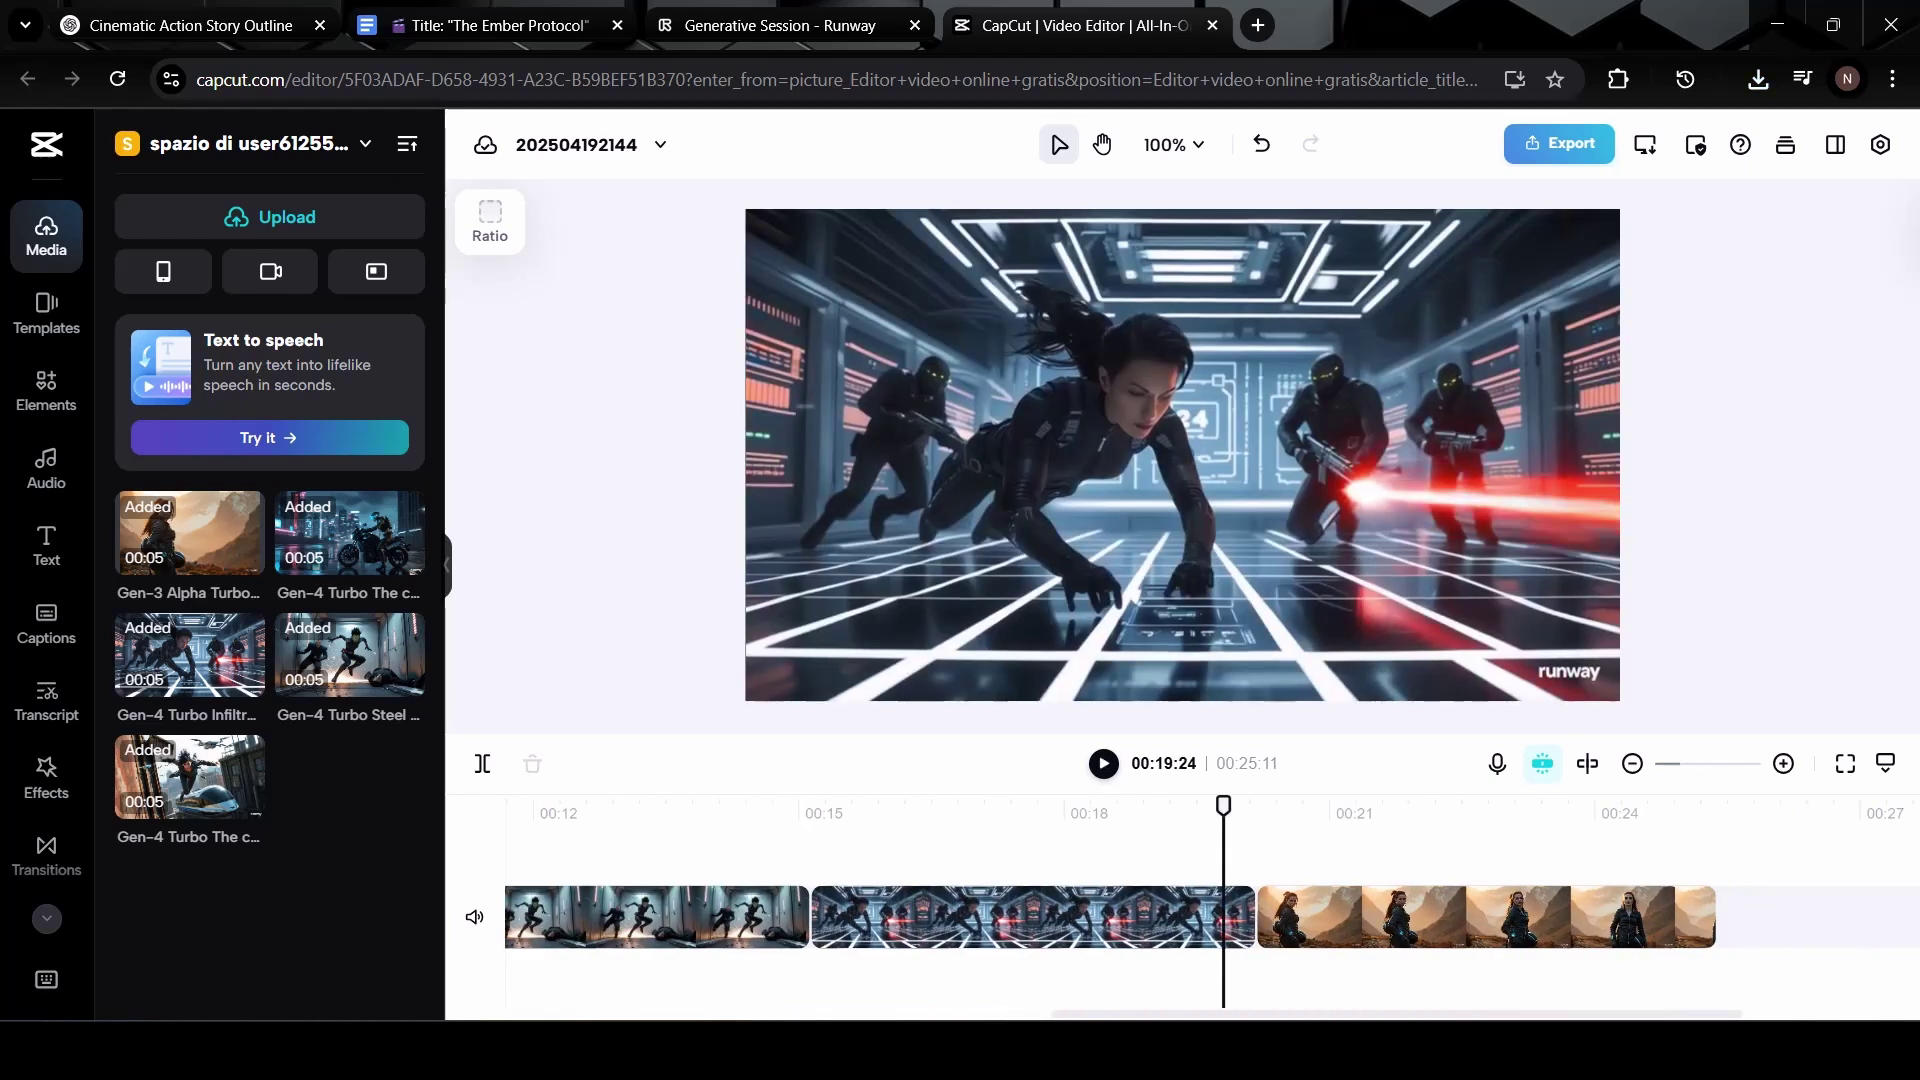
pyautogui.press('space')
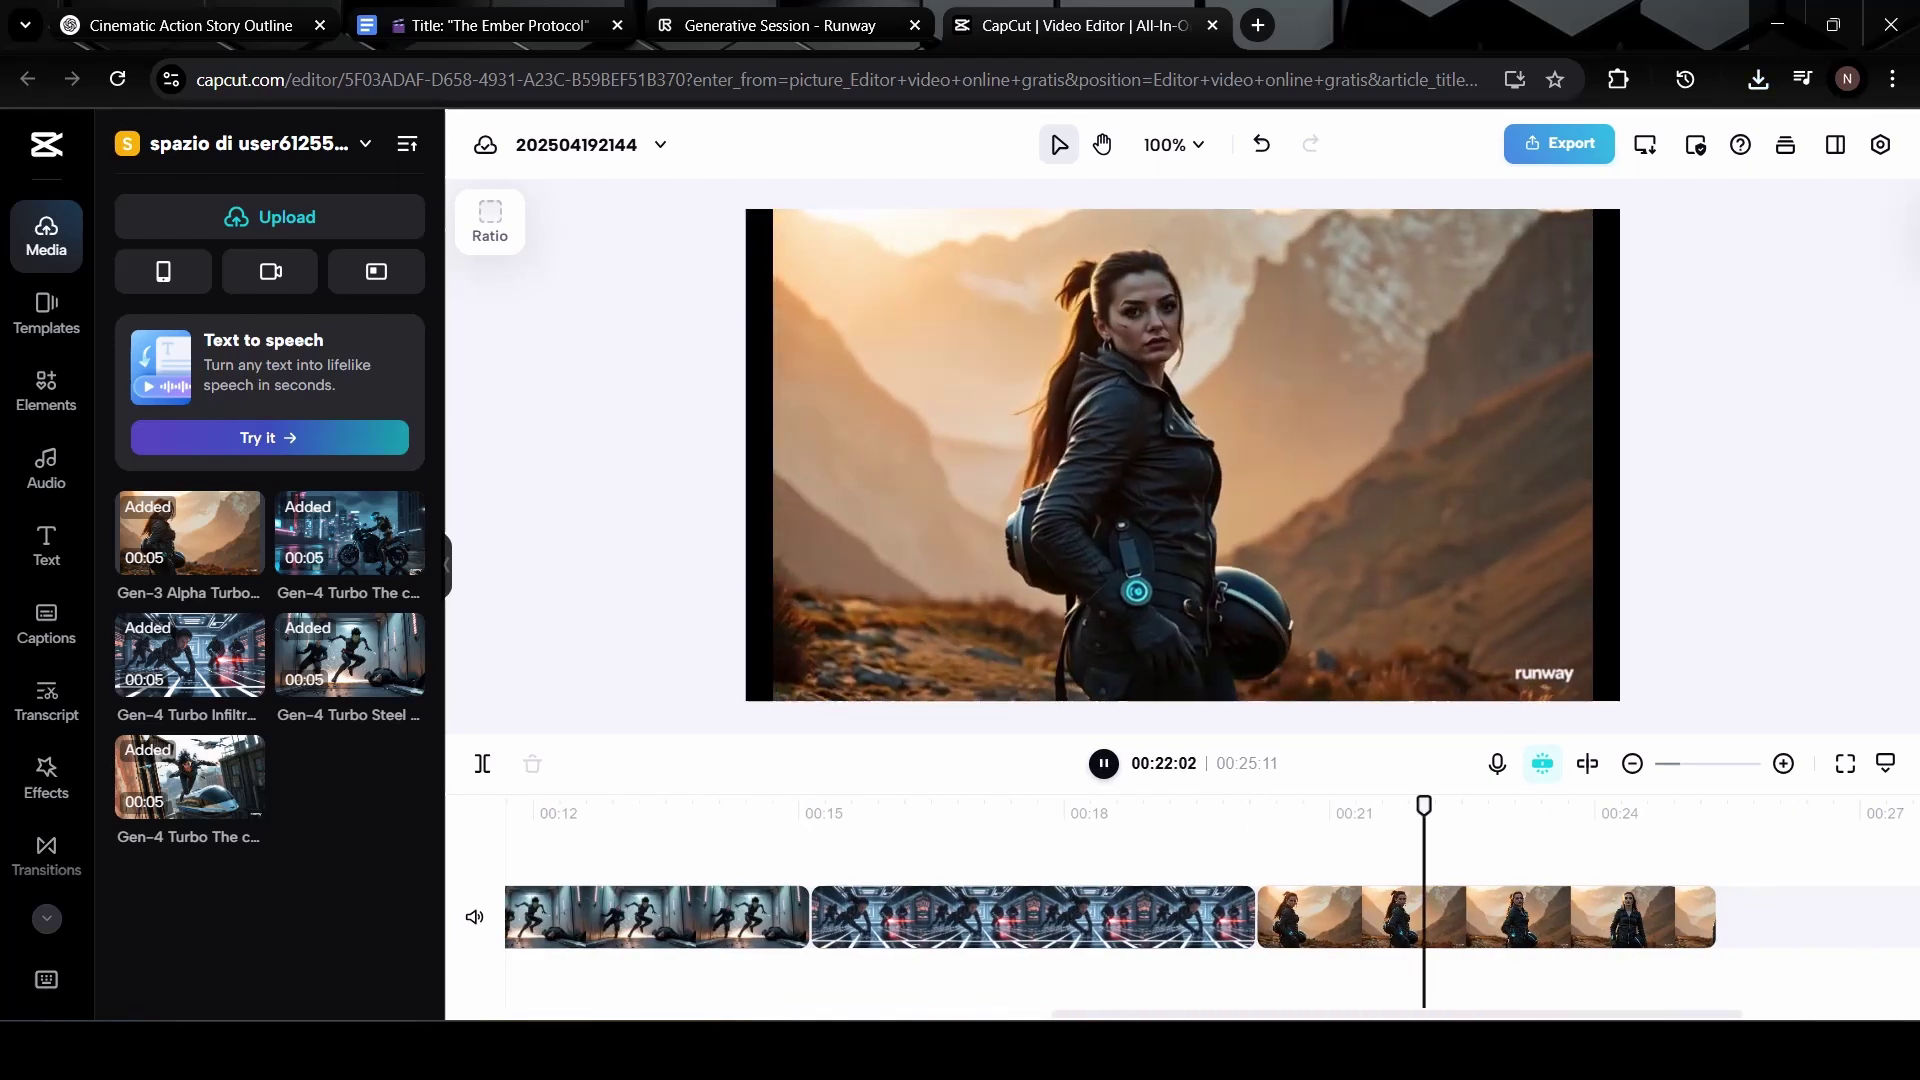
pyautogui.press('space')
pyautogui.click(1241, 919)
pyautogui.click(1256, 917)
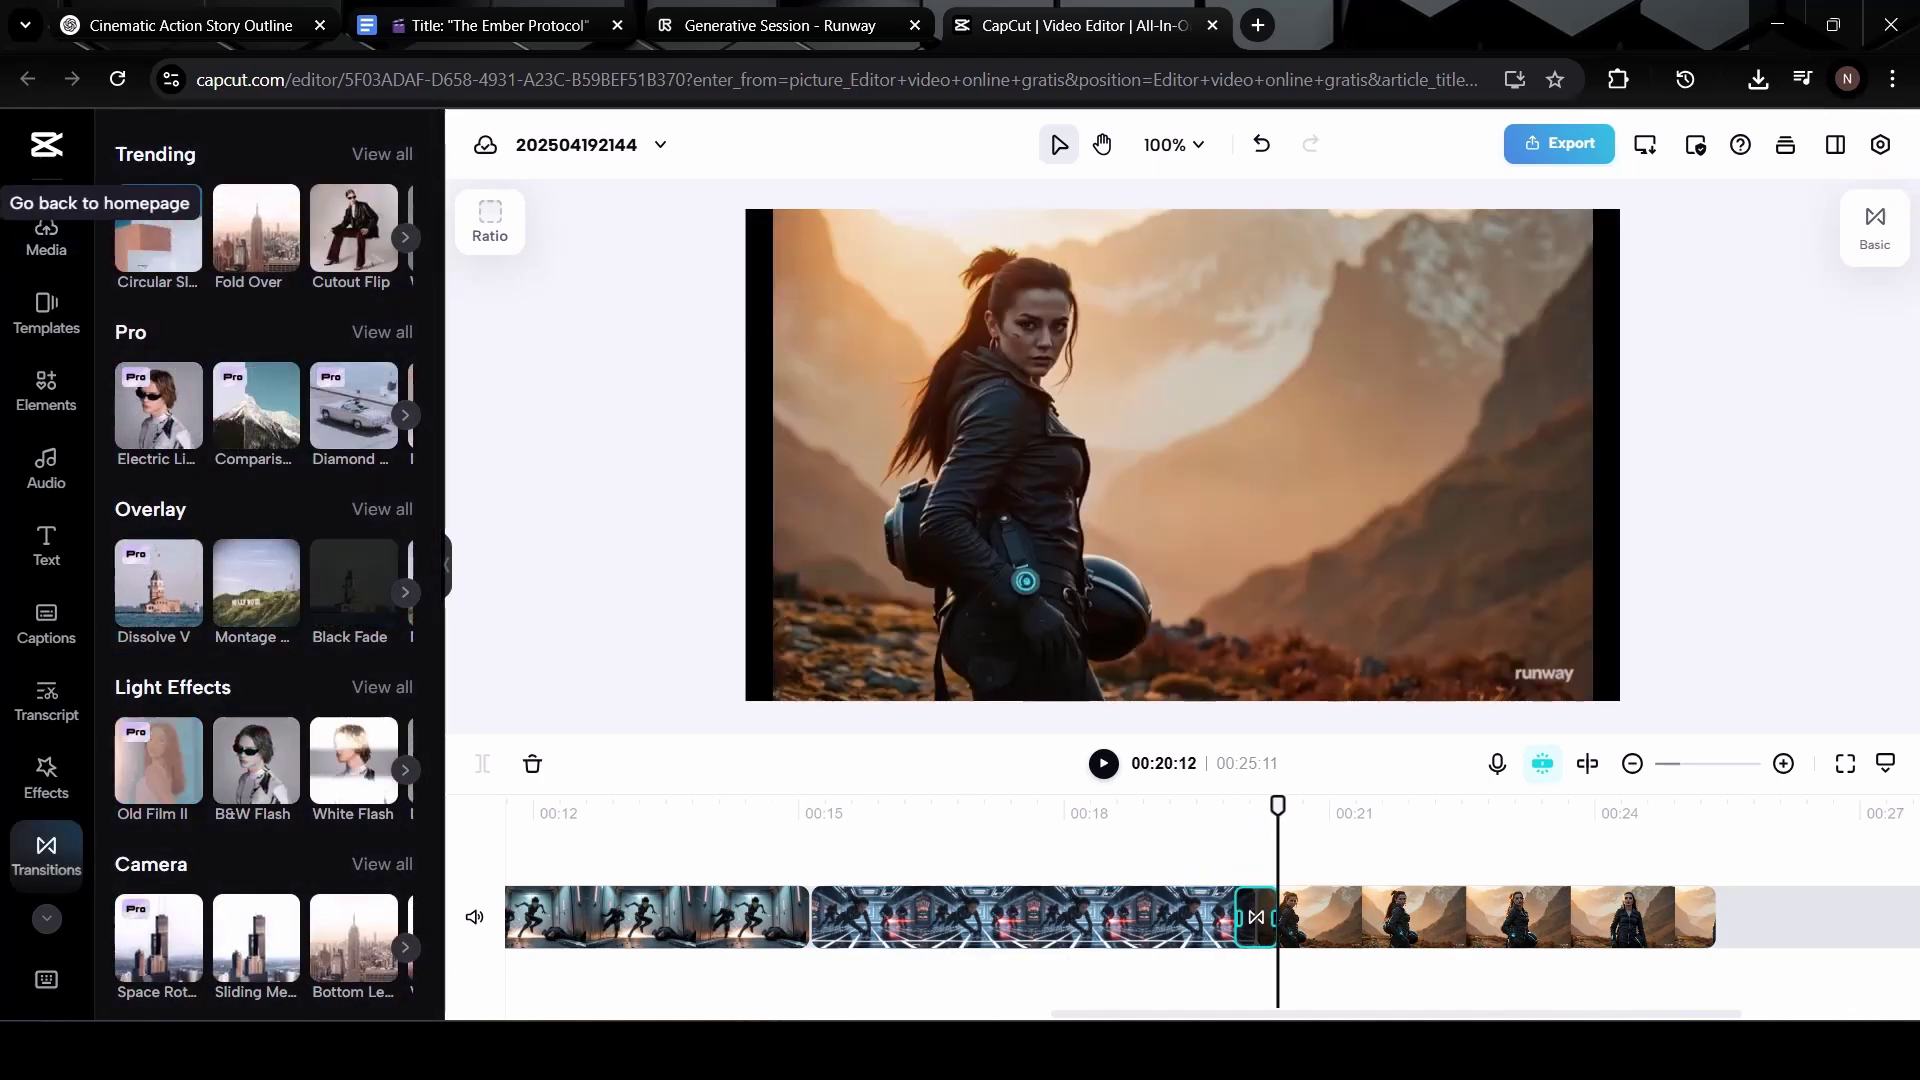
# - Search the music library for "cinematic movie"
pyautogui.click(46, 468)
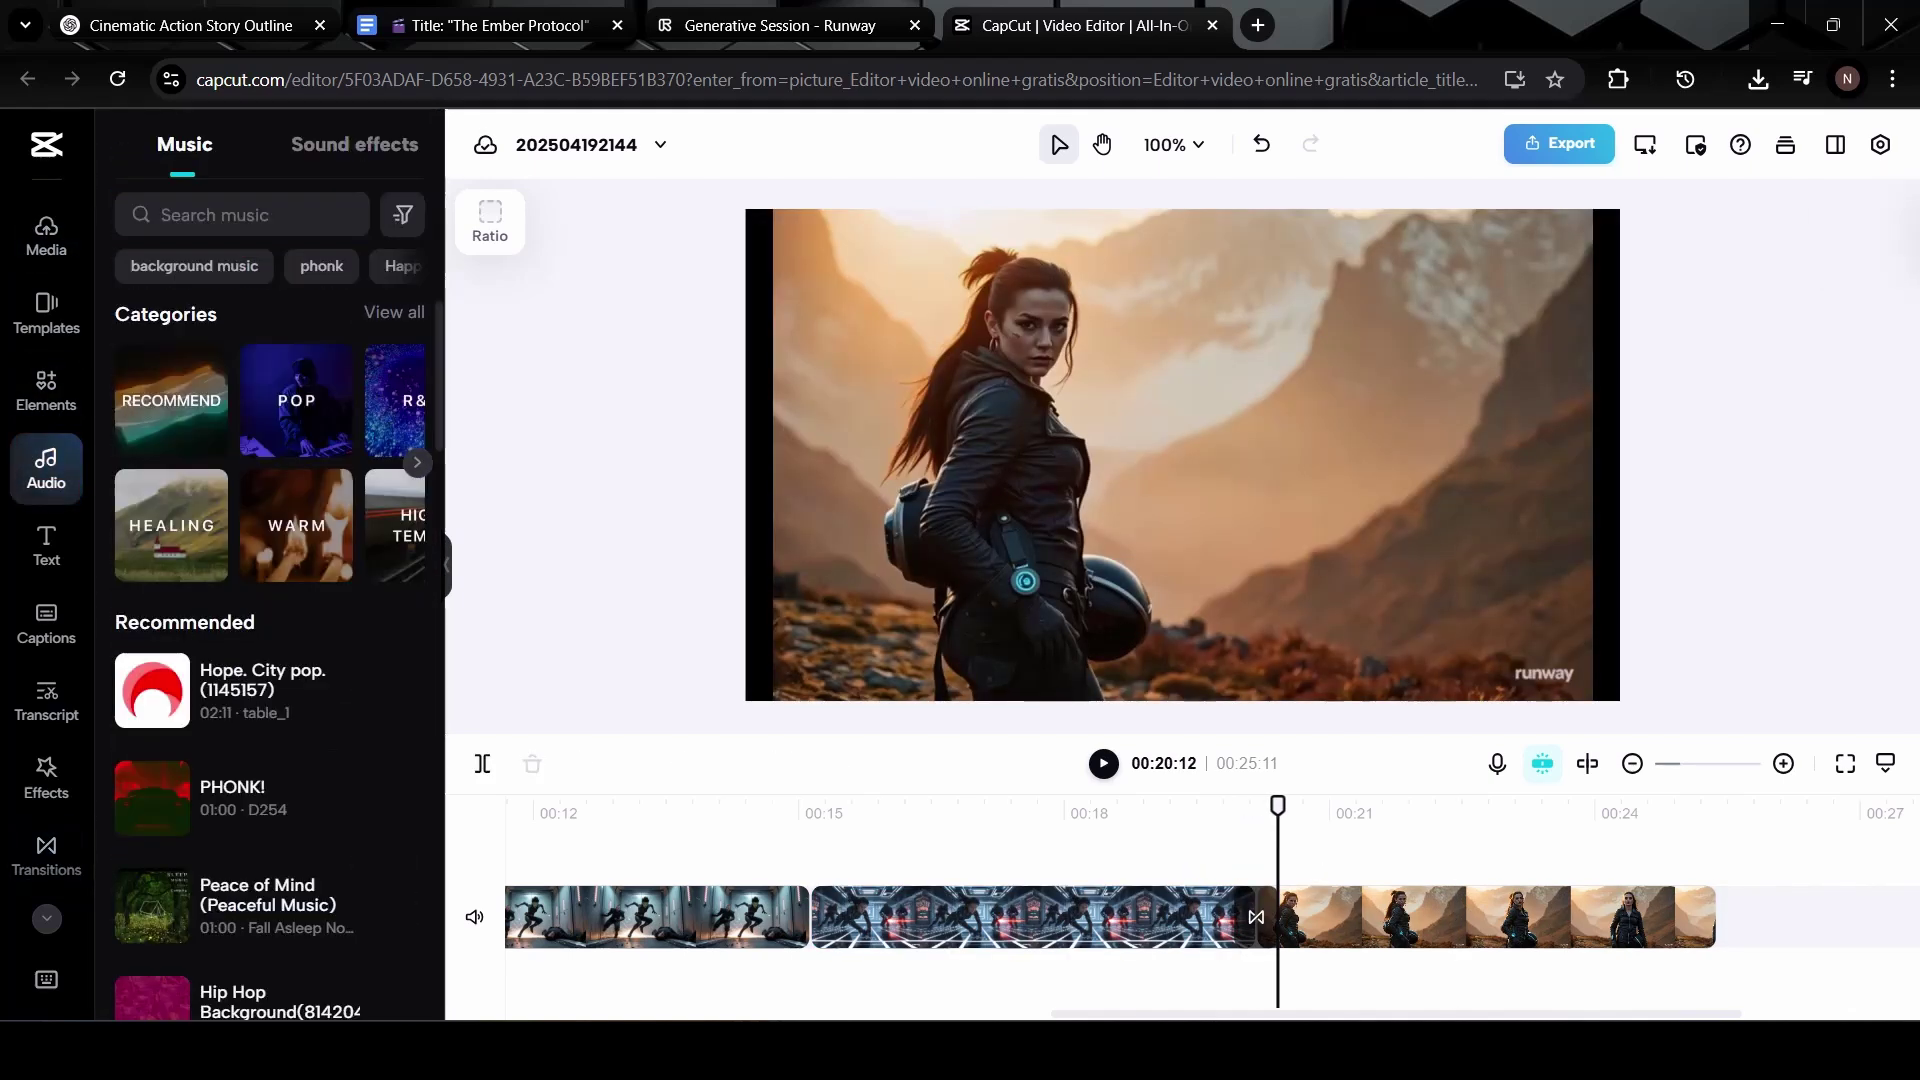
pyautogui.click(242, 215)
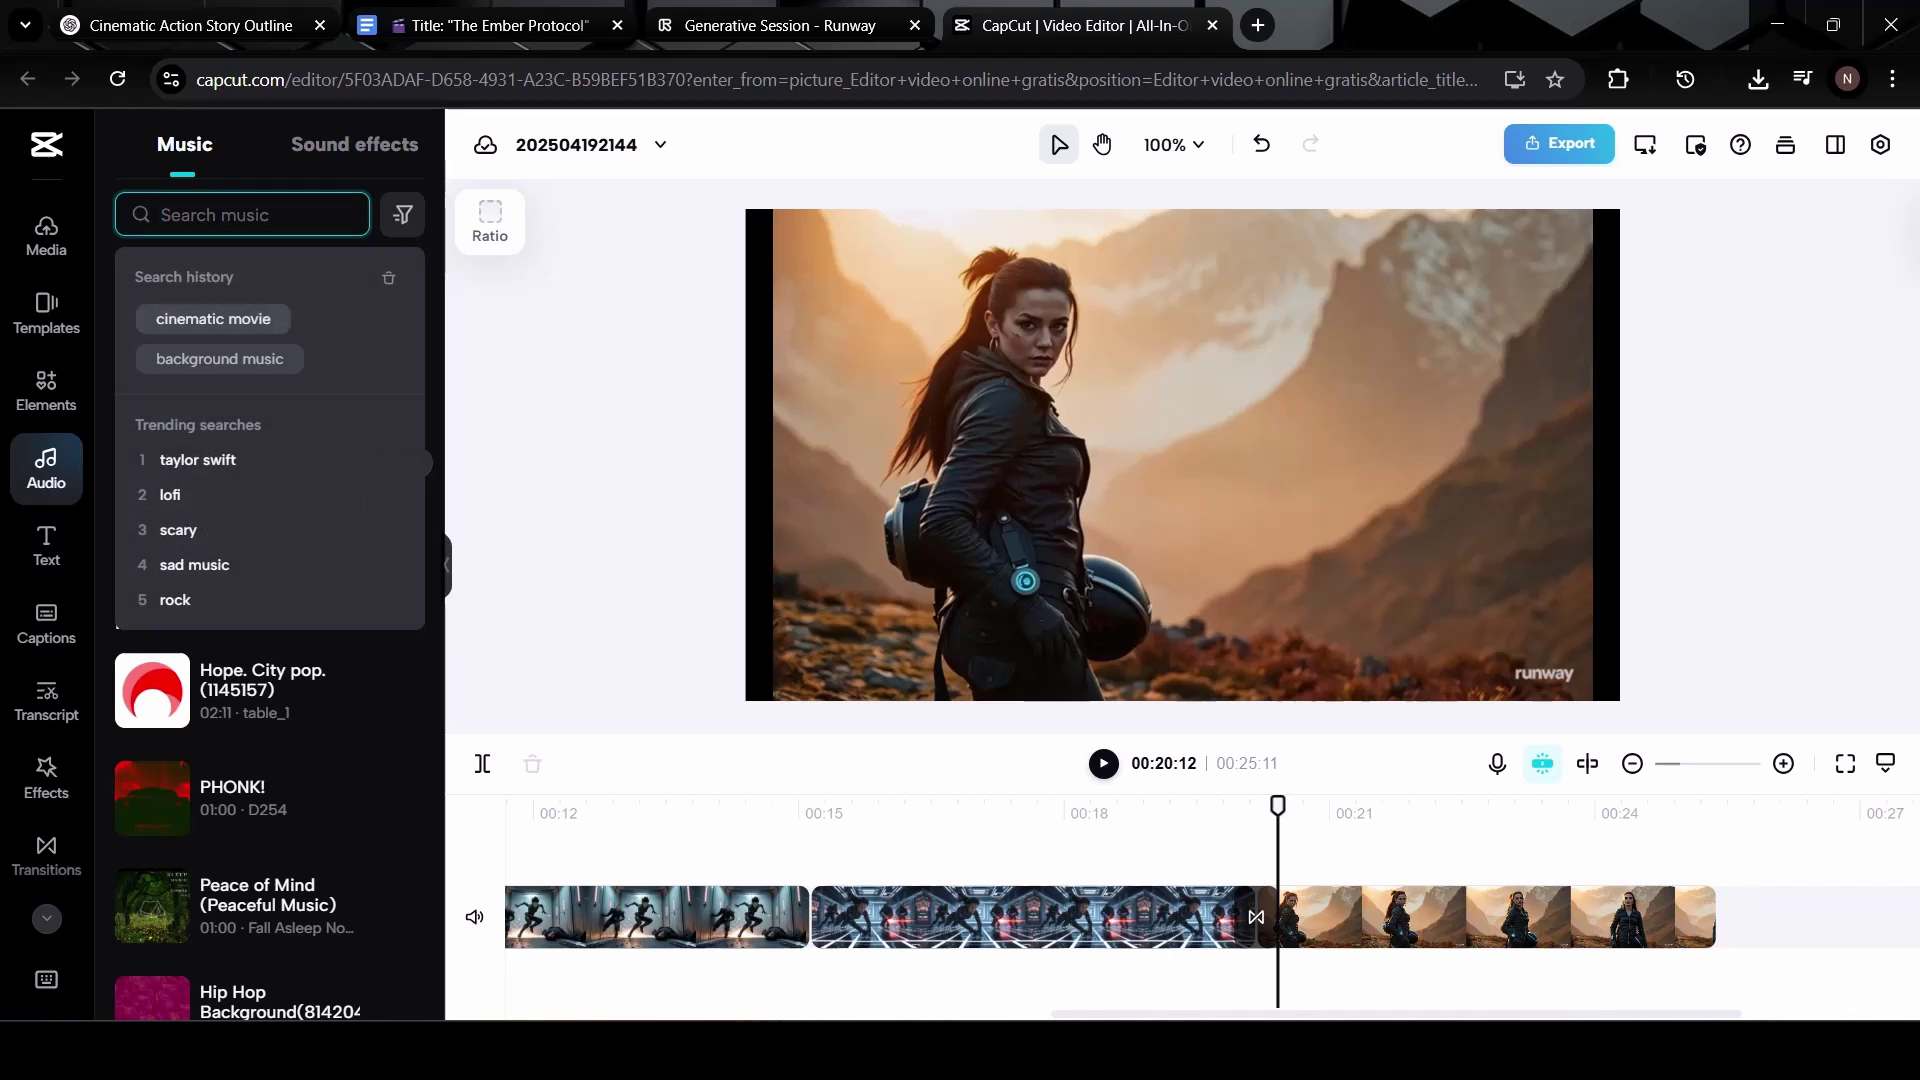
pyautogui.write('ci')
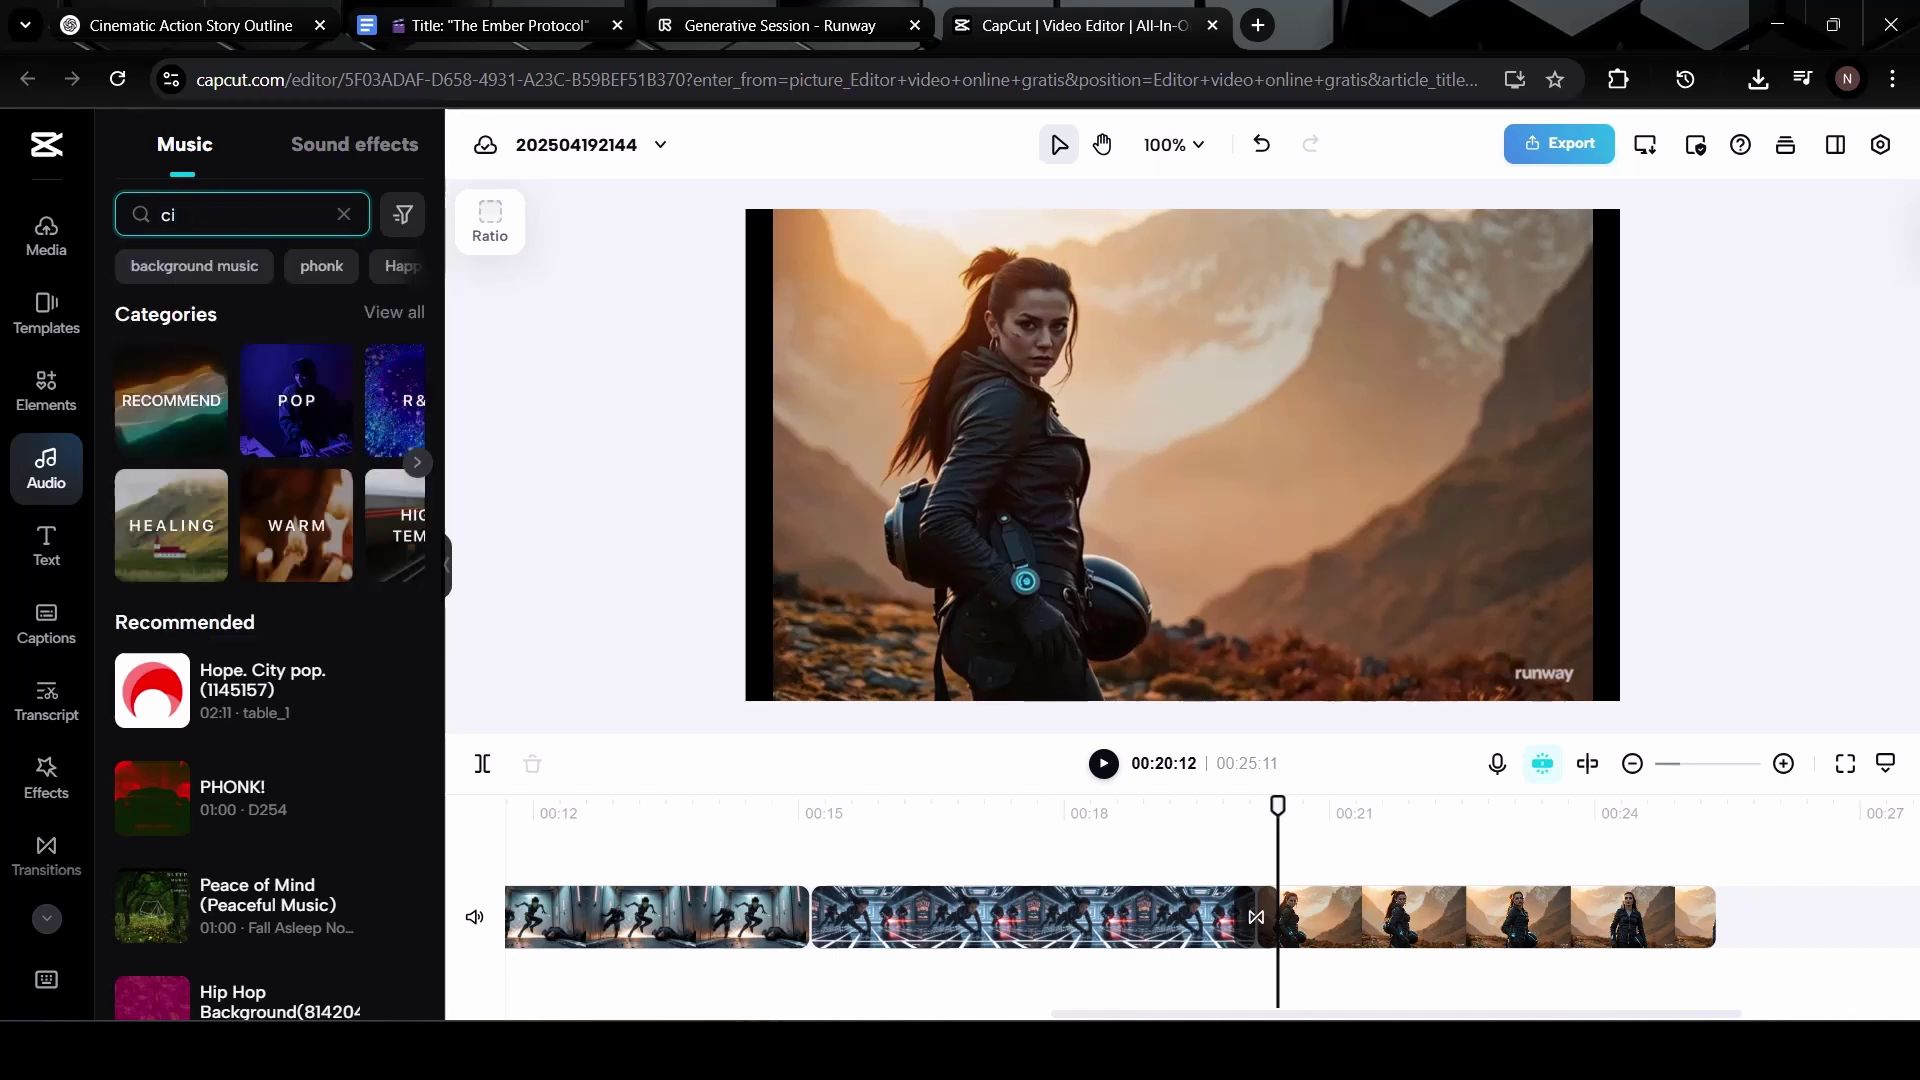
pyautogui.write('nematic movie')
pyautogui.press('Return')
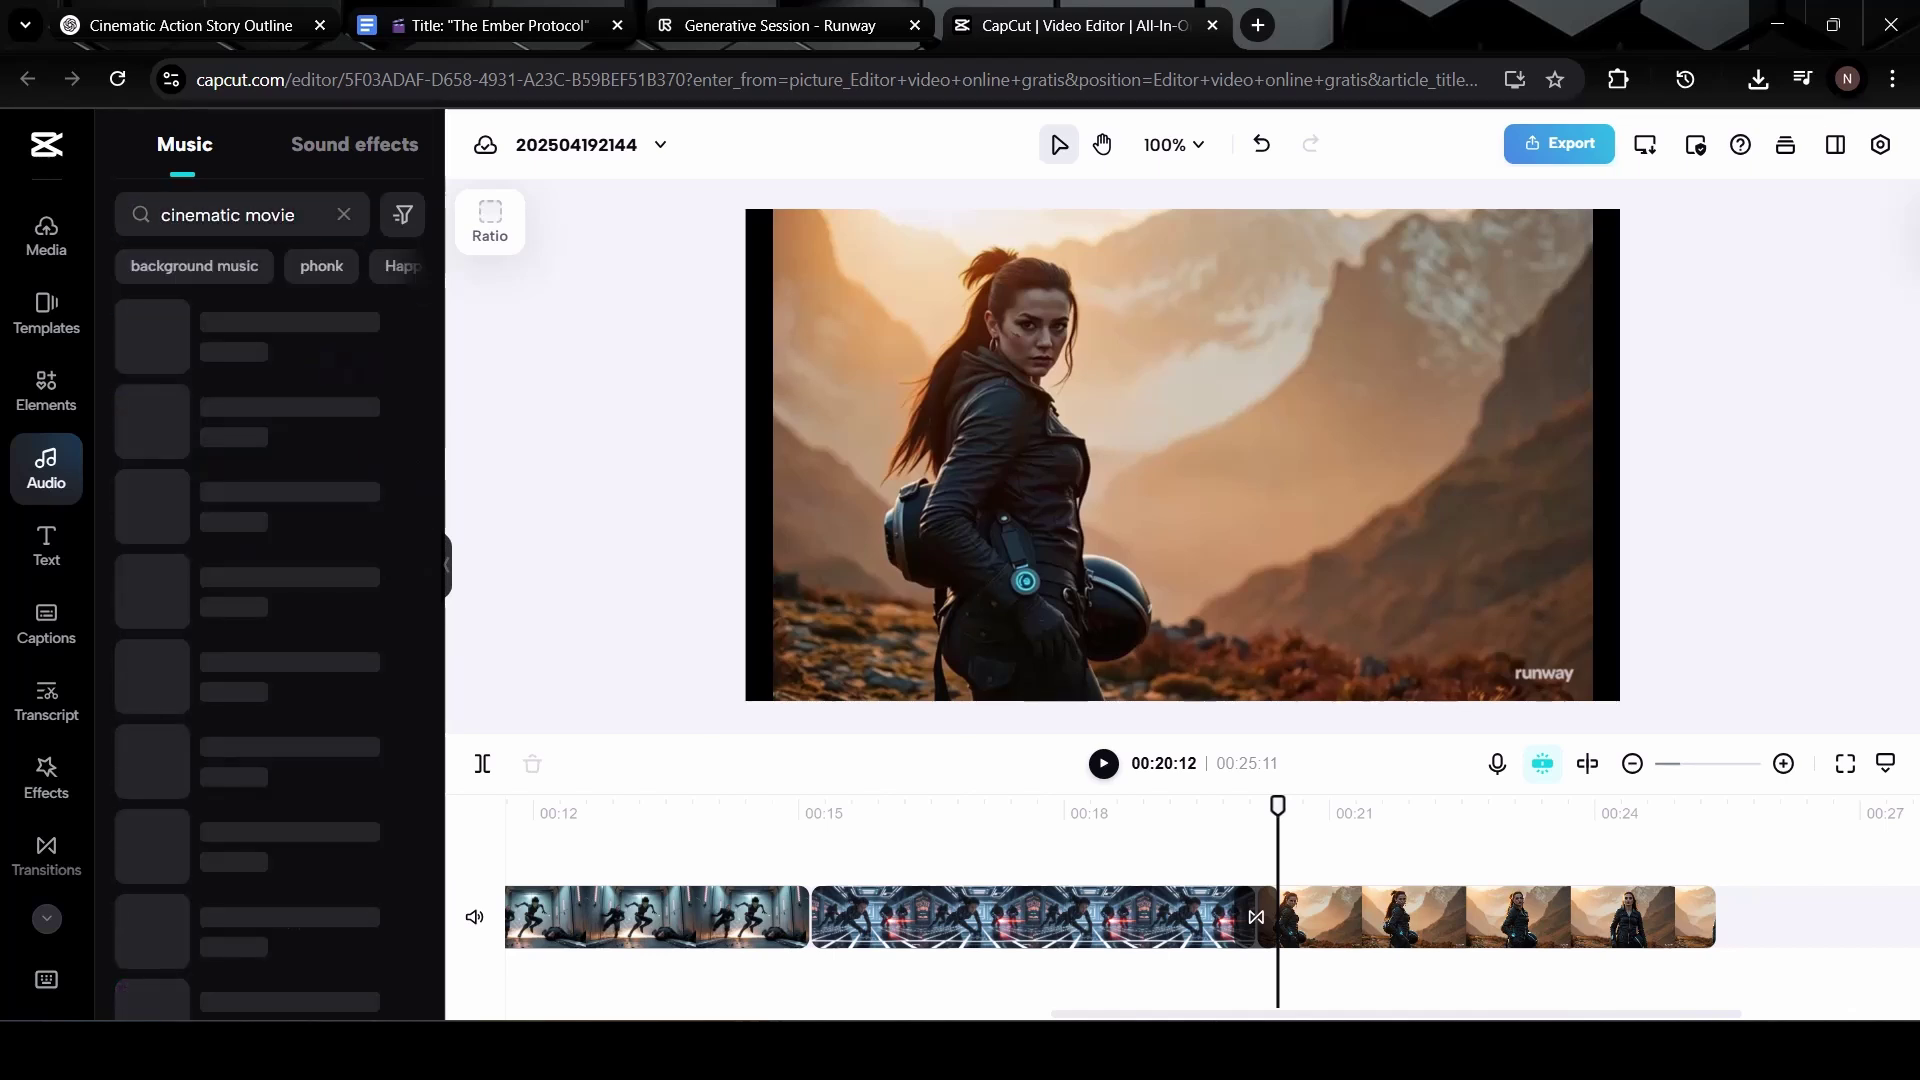
# - Listen to the "Trailer Cinematic Movie Commercial" track from the search results and add it to the timeline
pyautogui.scroll(-3, 260, 420)
pyautogui.scroll(4, 199, 475)
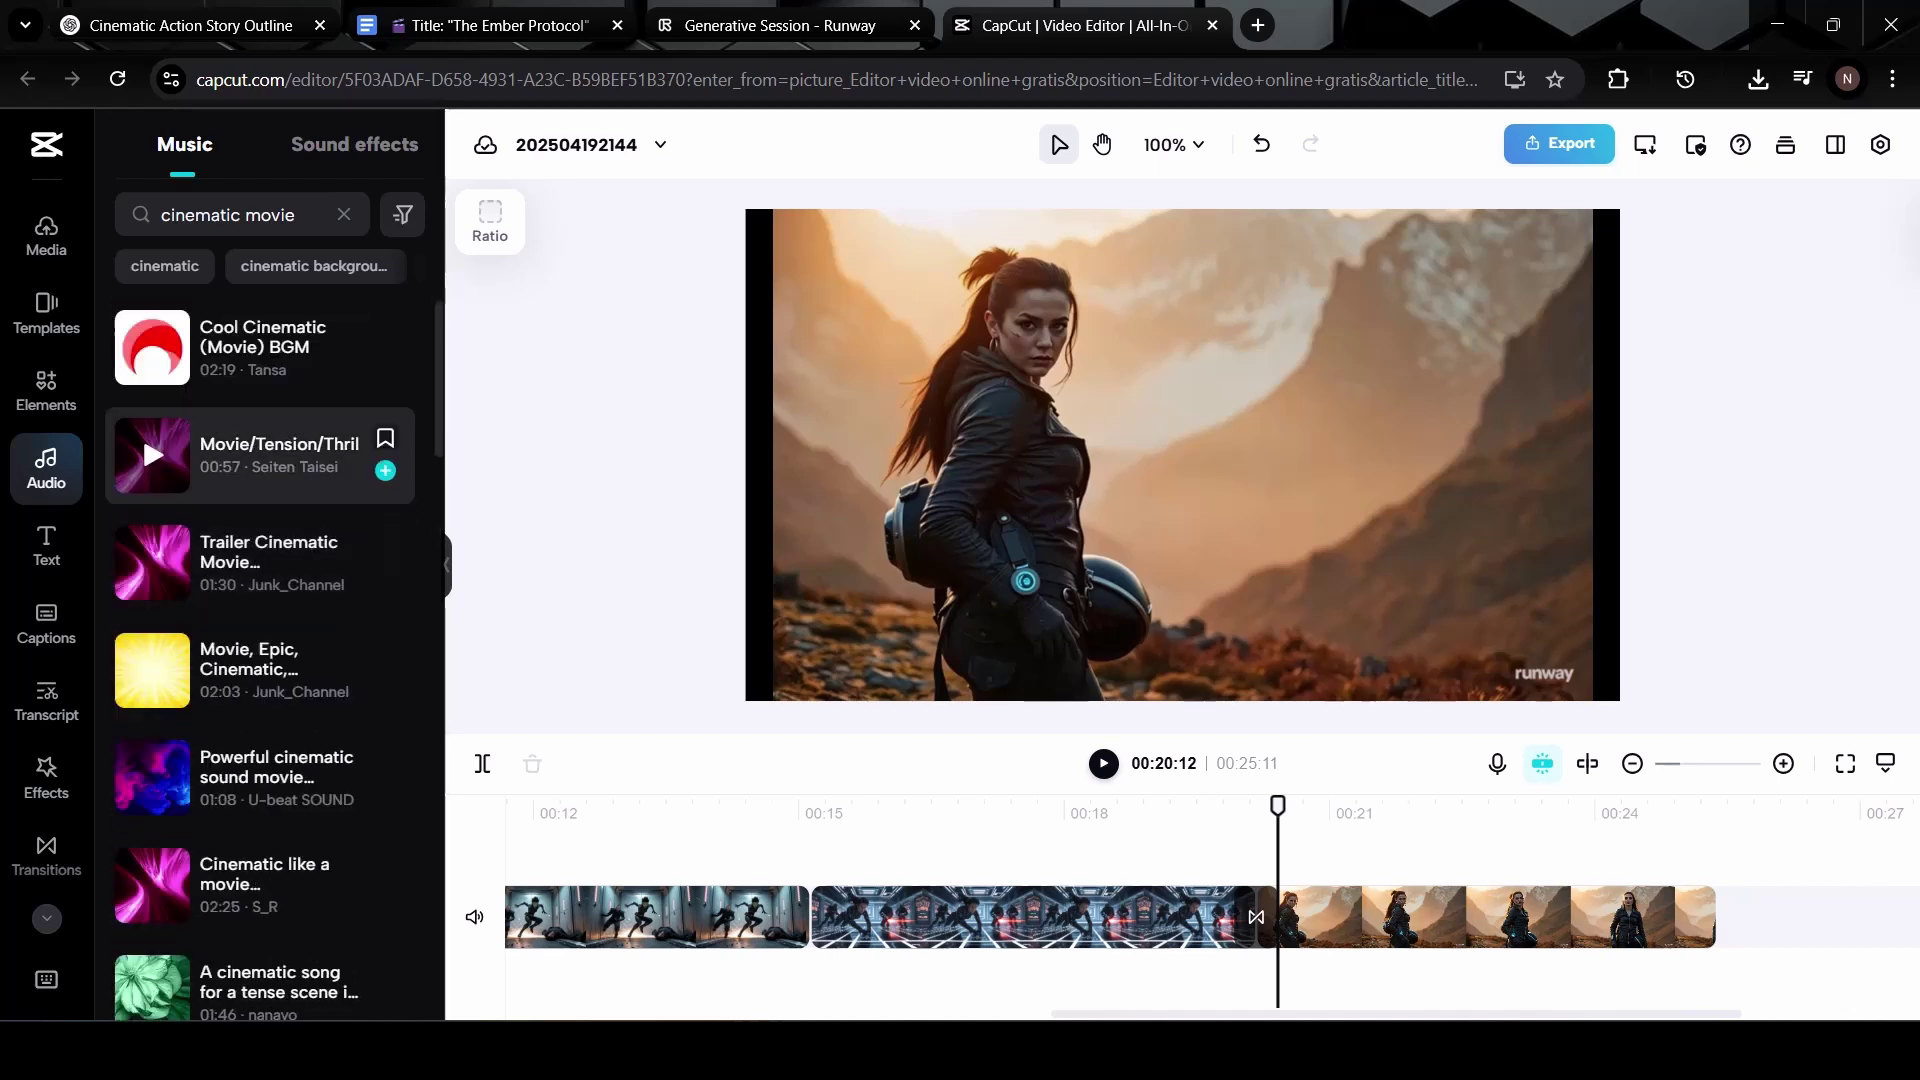
pyautogui.click(152, 561)
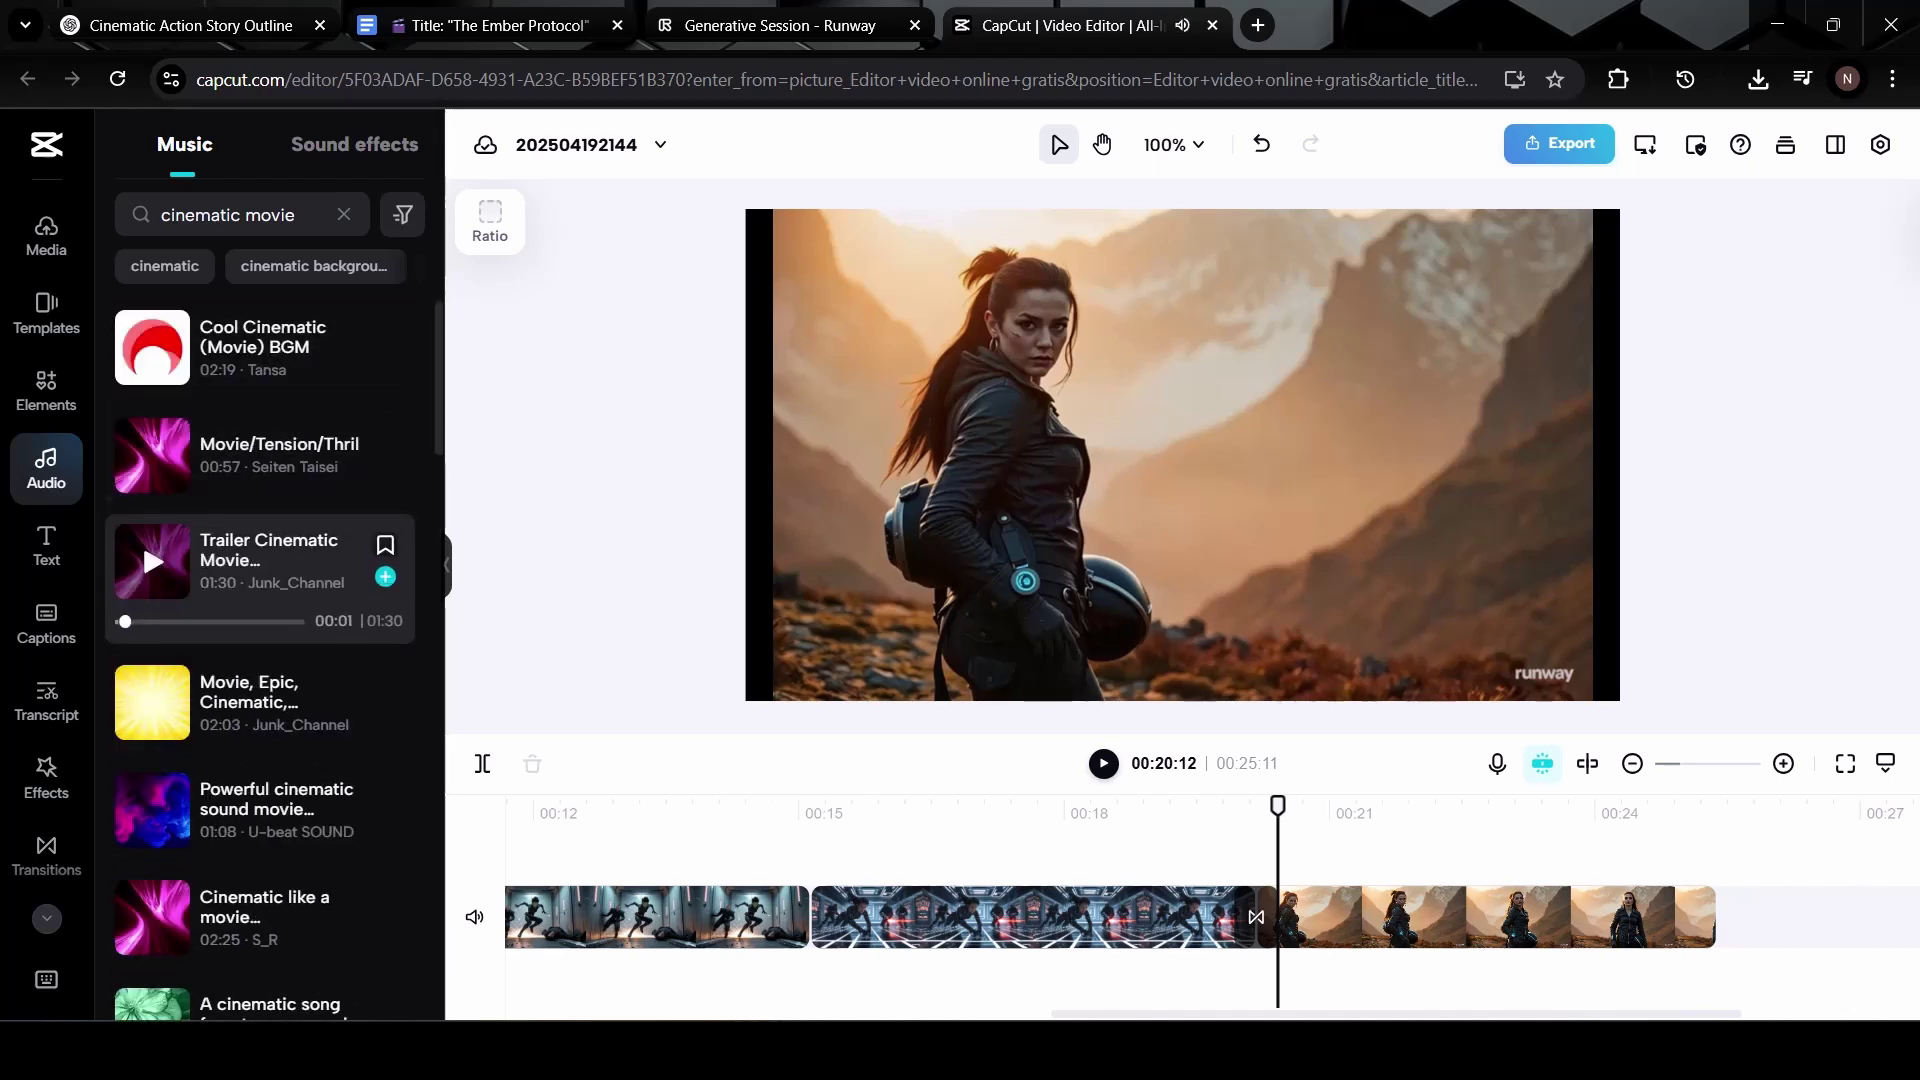
pyautogui.click(385, 576)
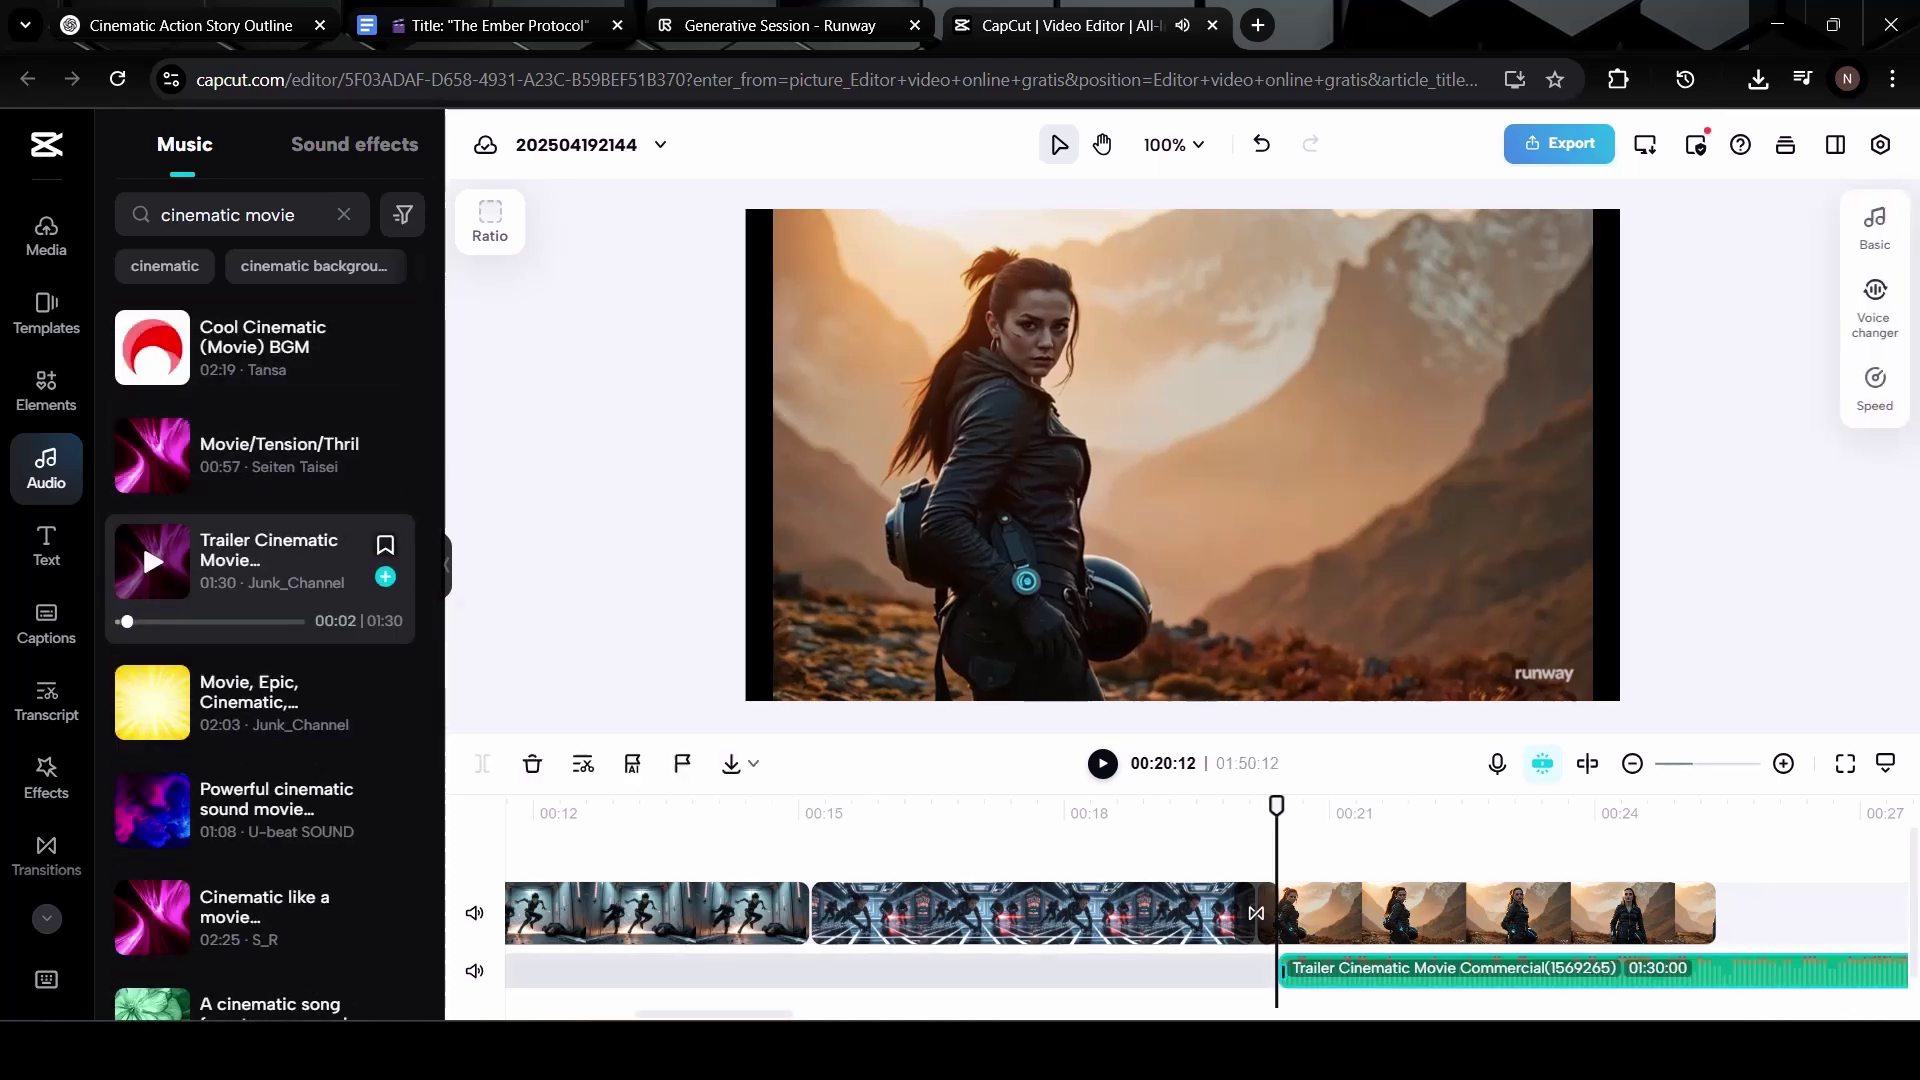
# - Move the music track to the start of the timeline and play the video from the beginning with it
pyautogui.moveTo(1750, 970); pyautogui.dragTo(772, 968)
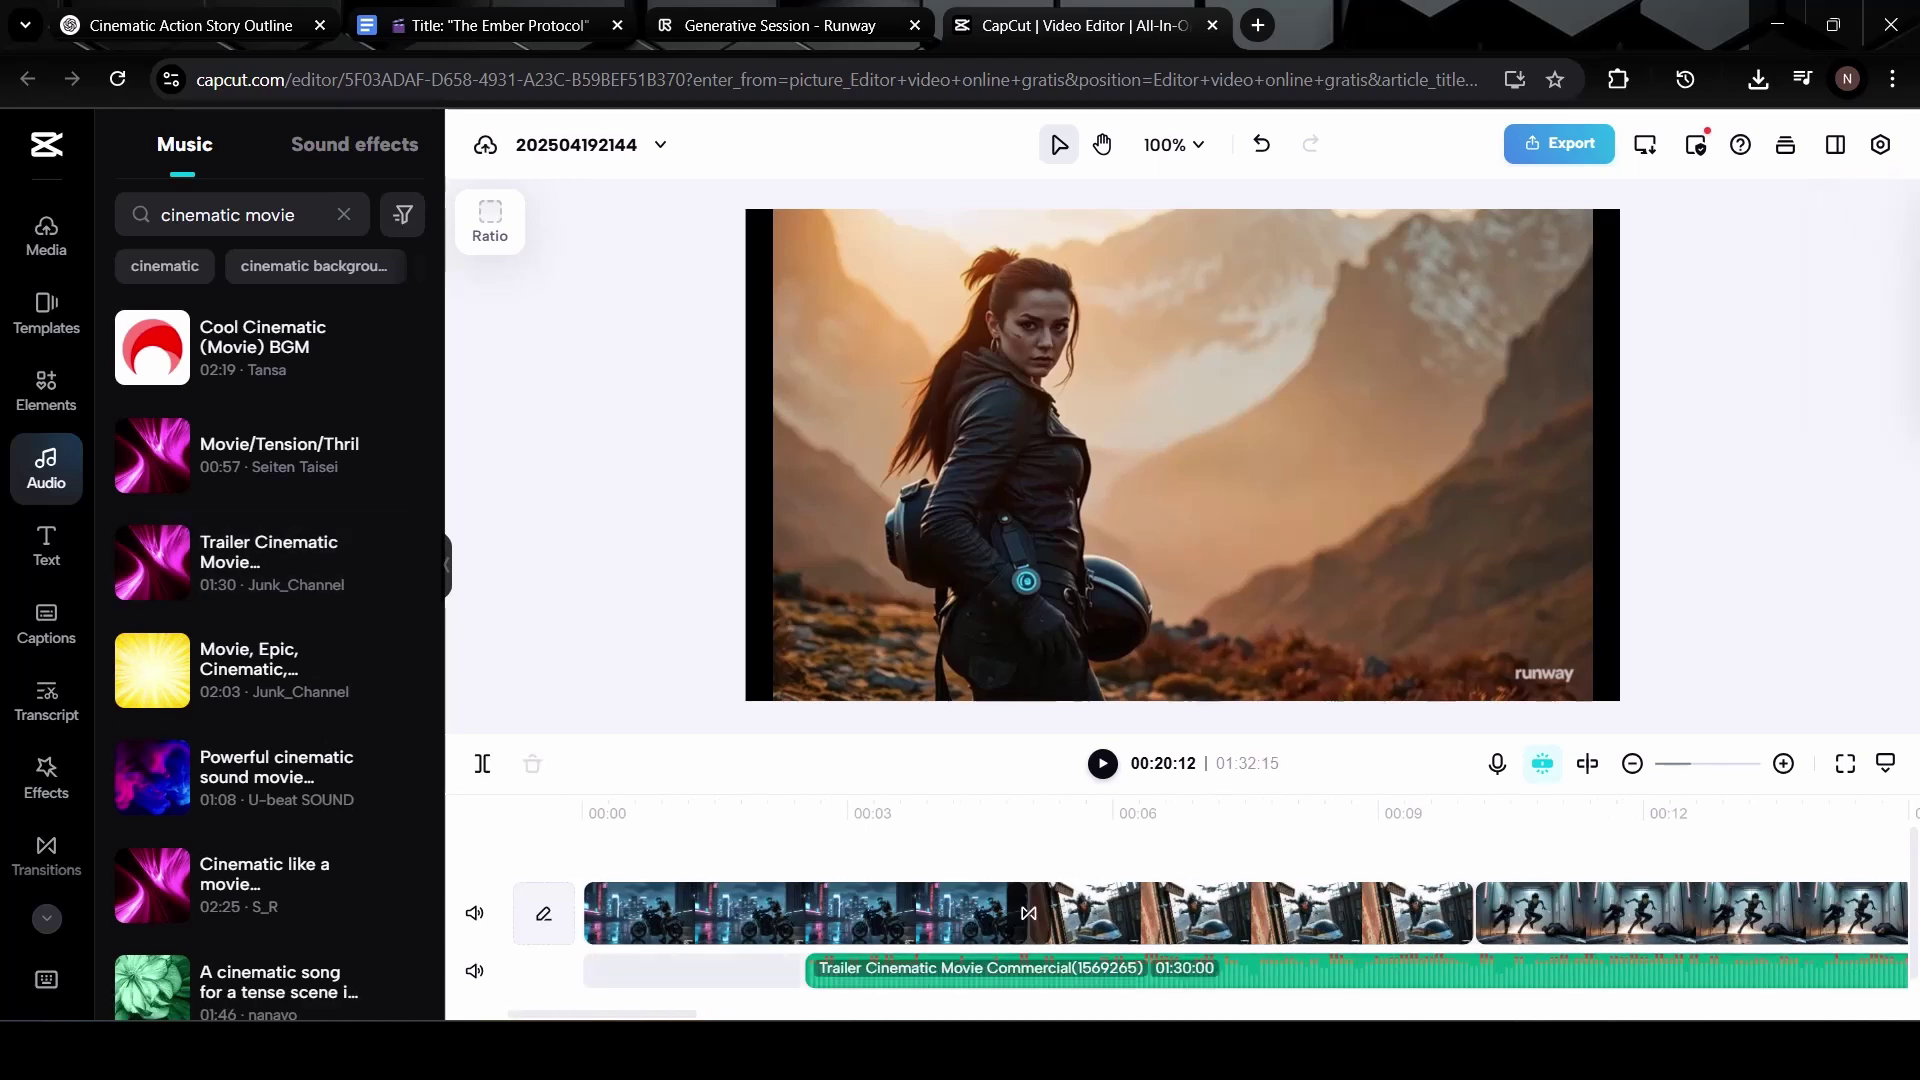
pyautogui.moveTo(999, 970); pyautogui.dragTo(777, 970)
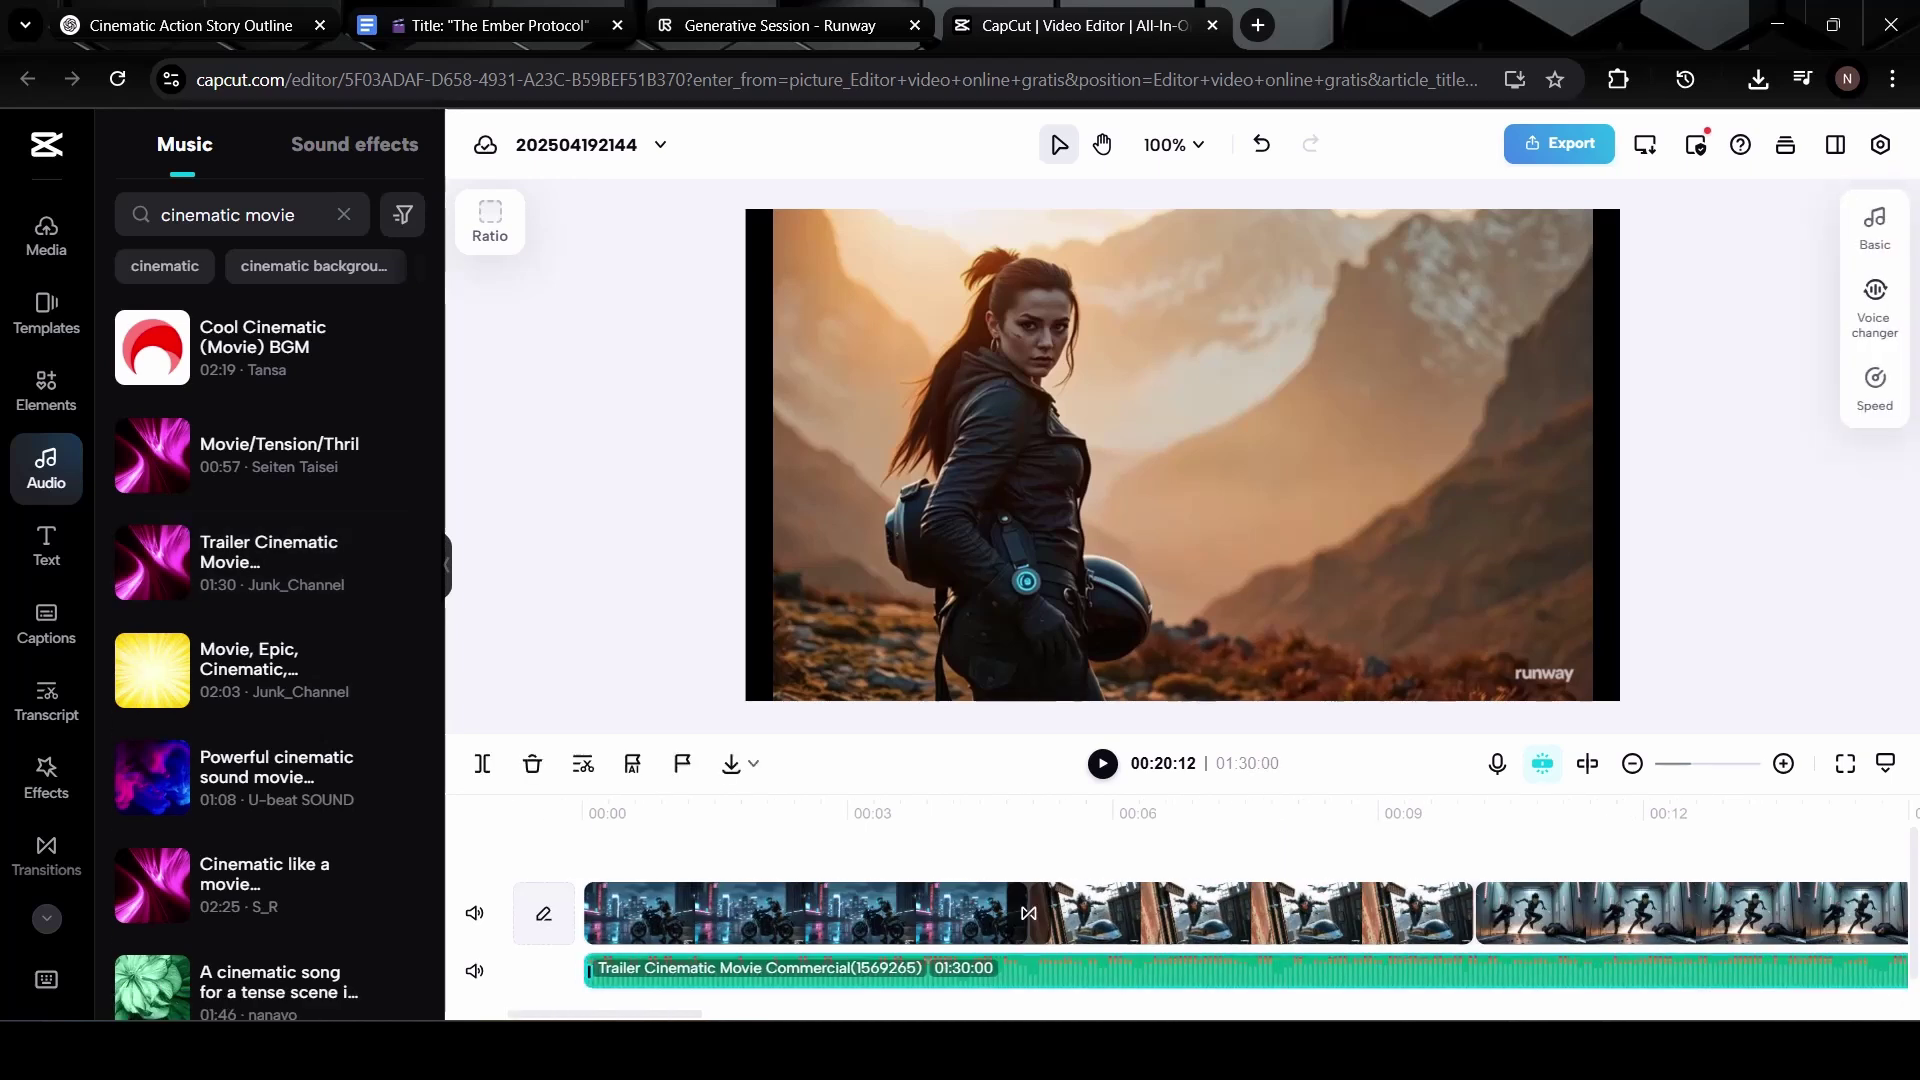
pyautogui.click(600, 812)
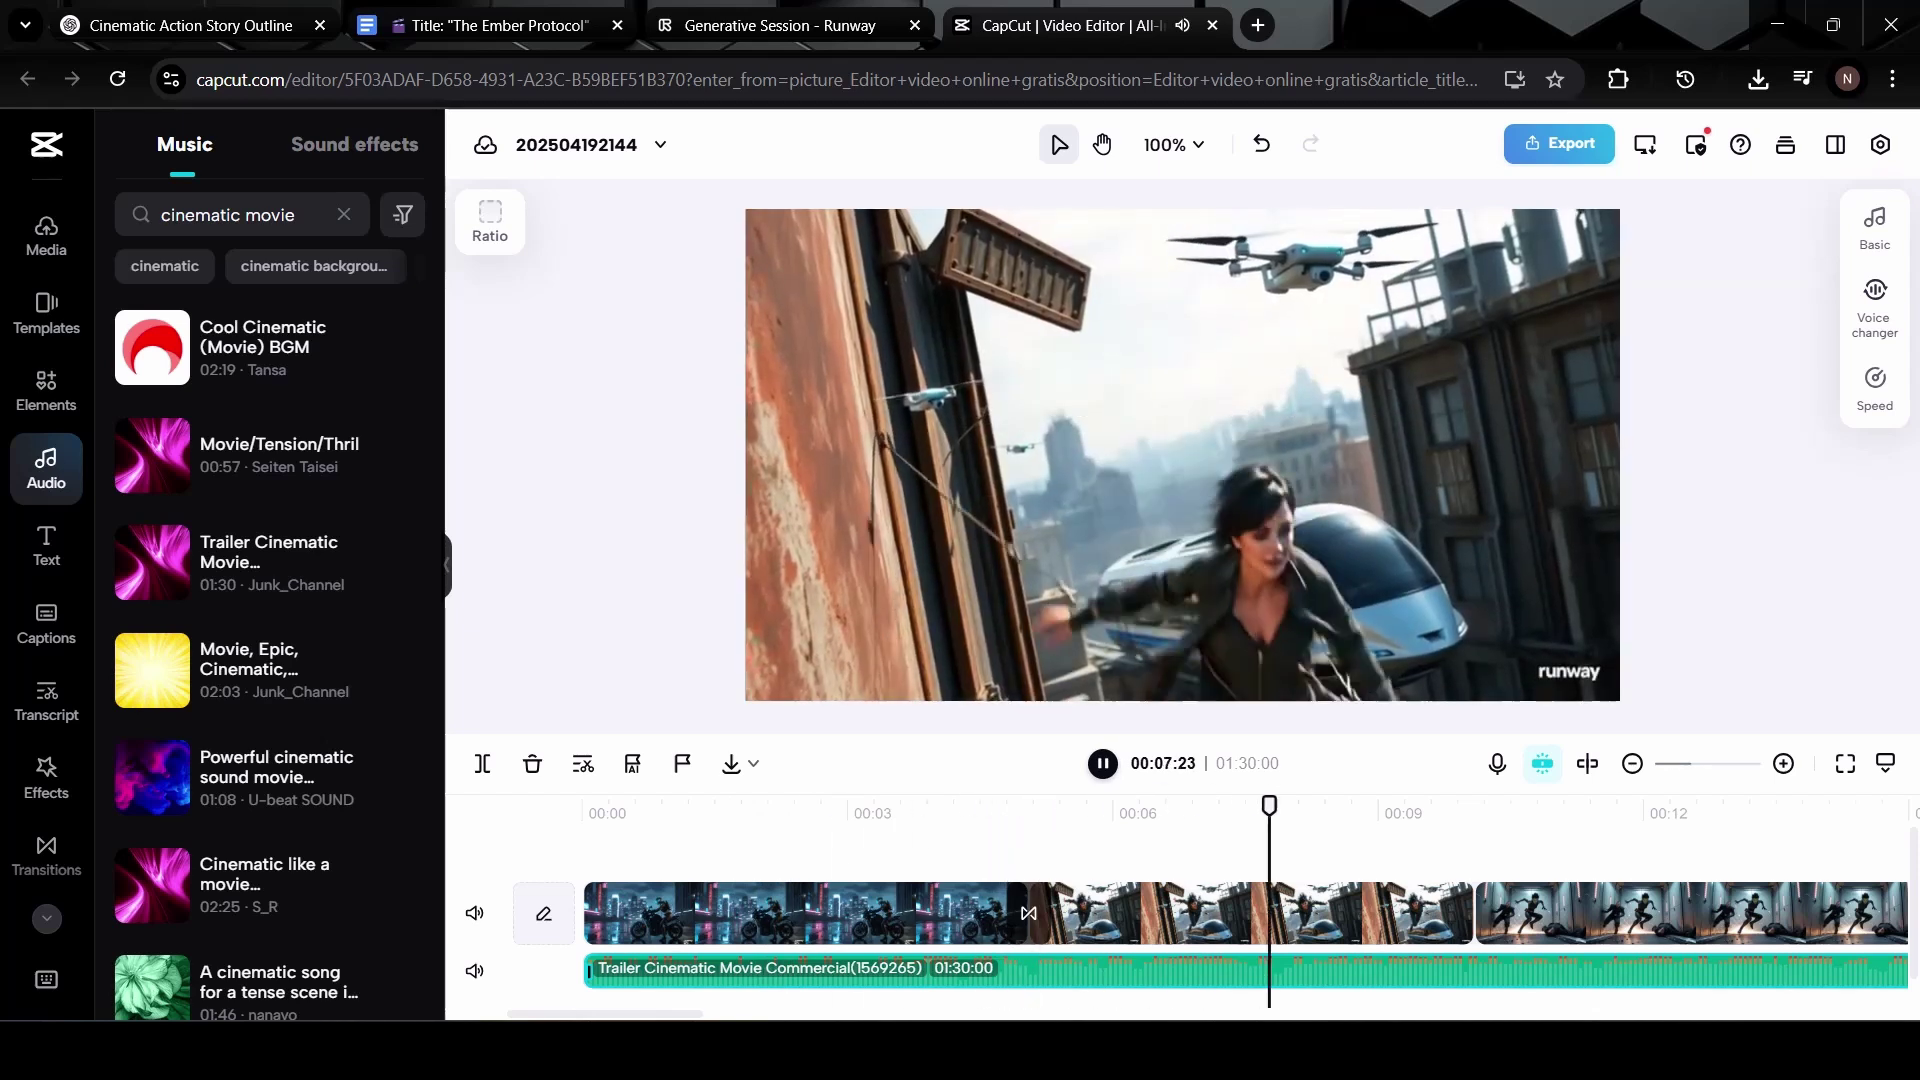
pyautogui.press('space')
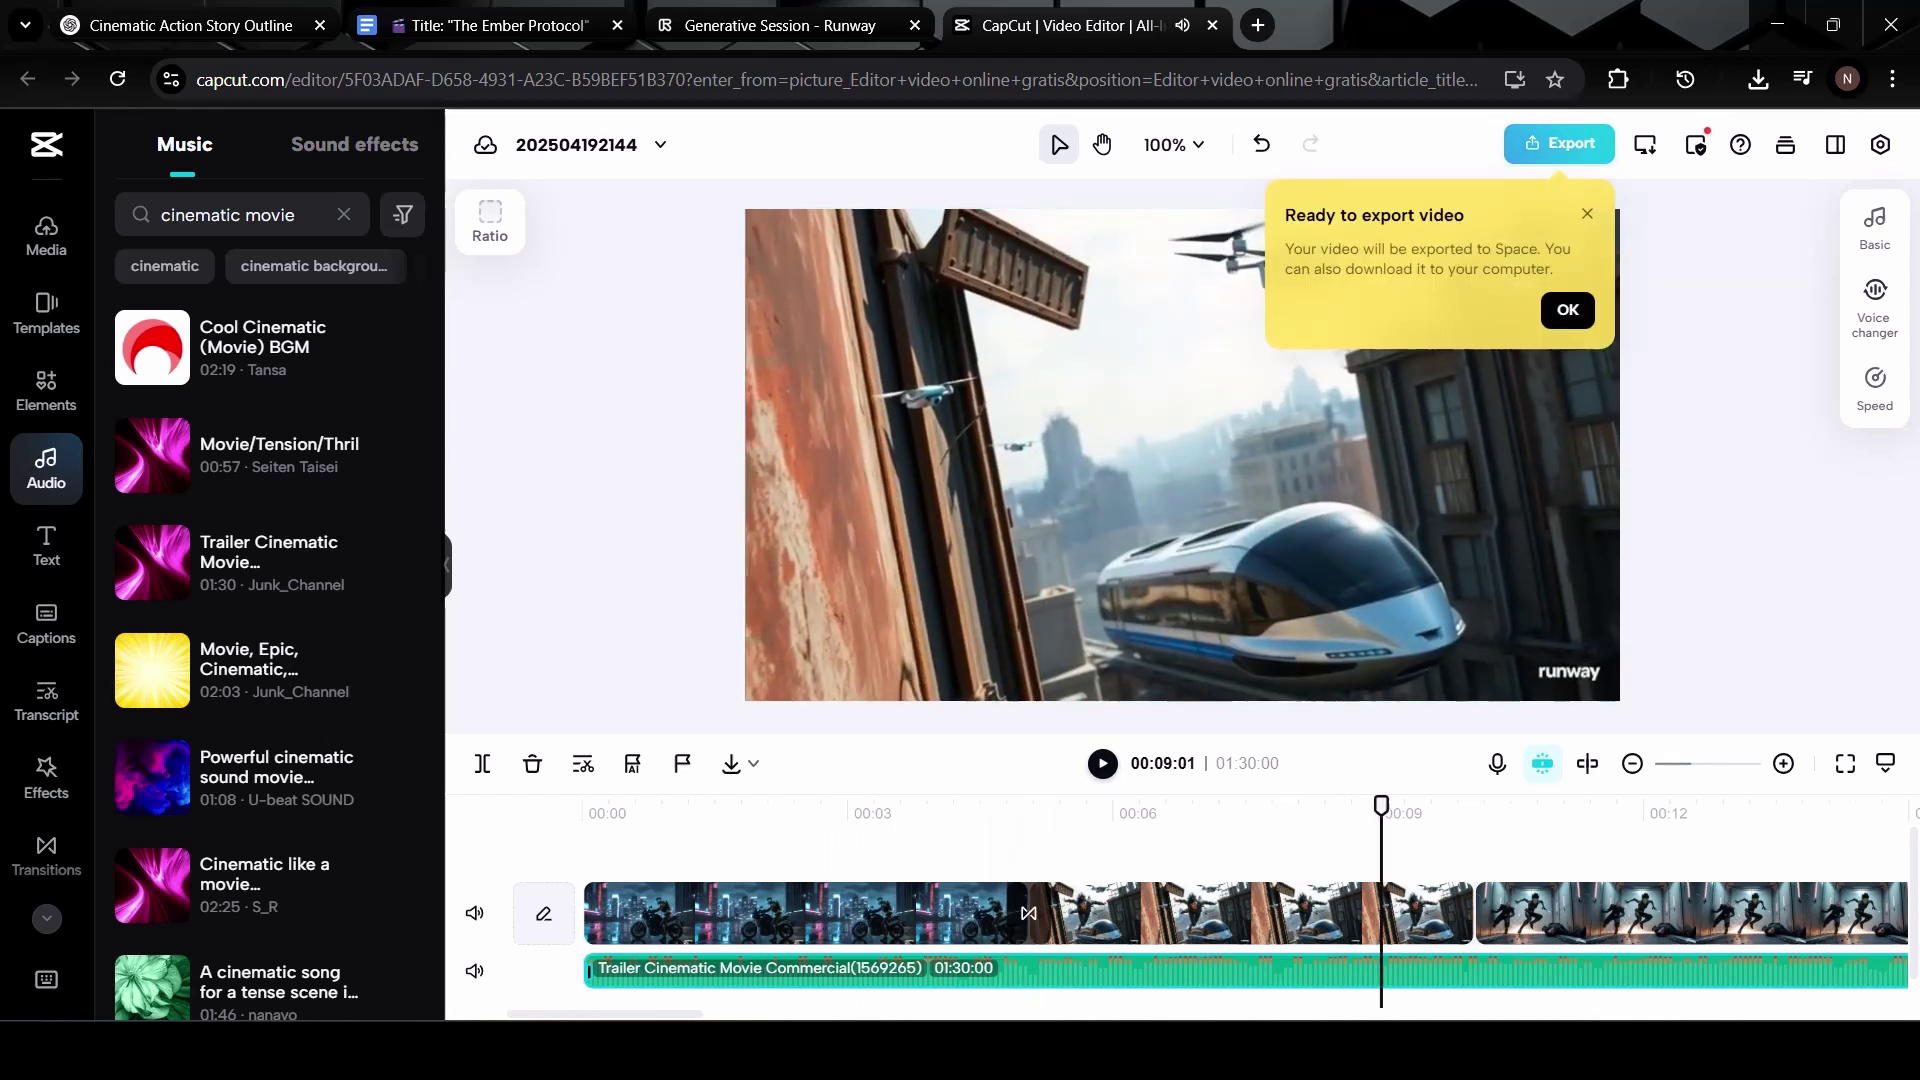
pyautogui.click(1558, 144)
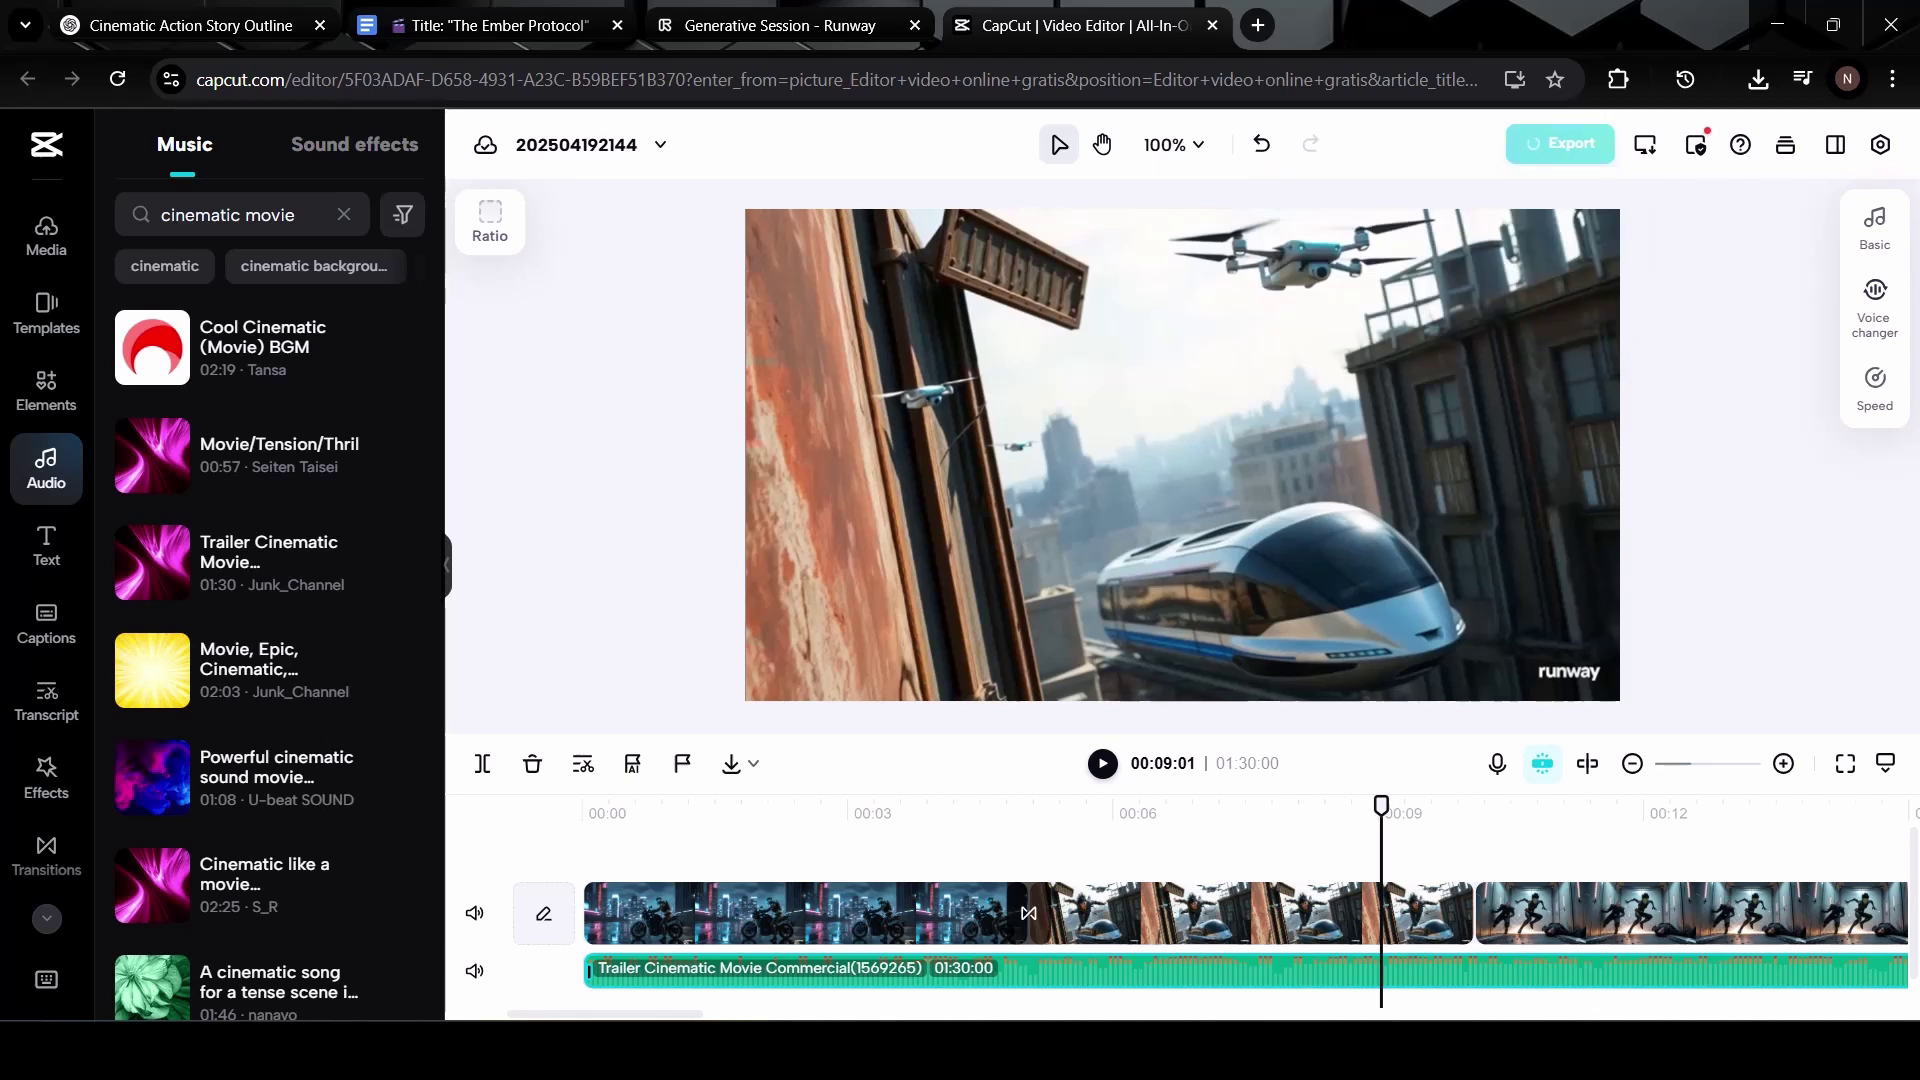
pyautogui.click(1499, 788)
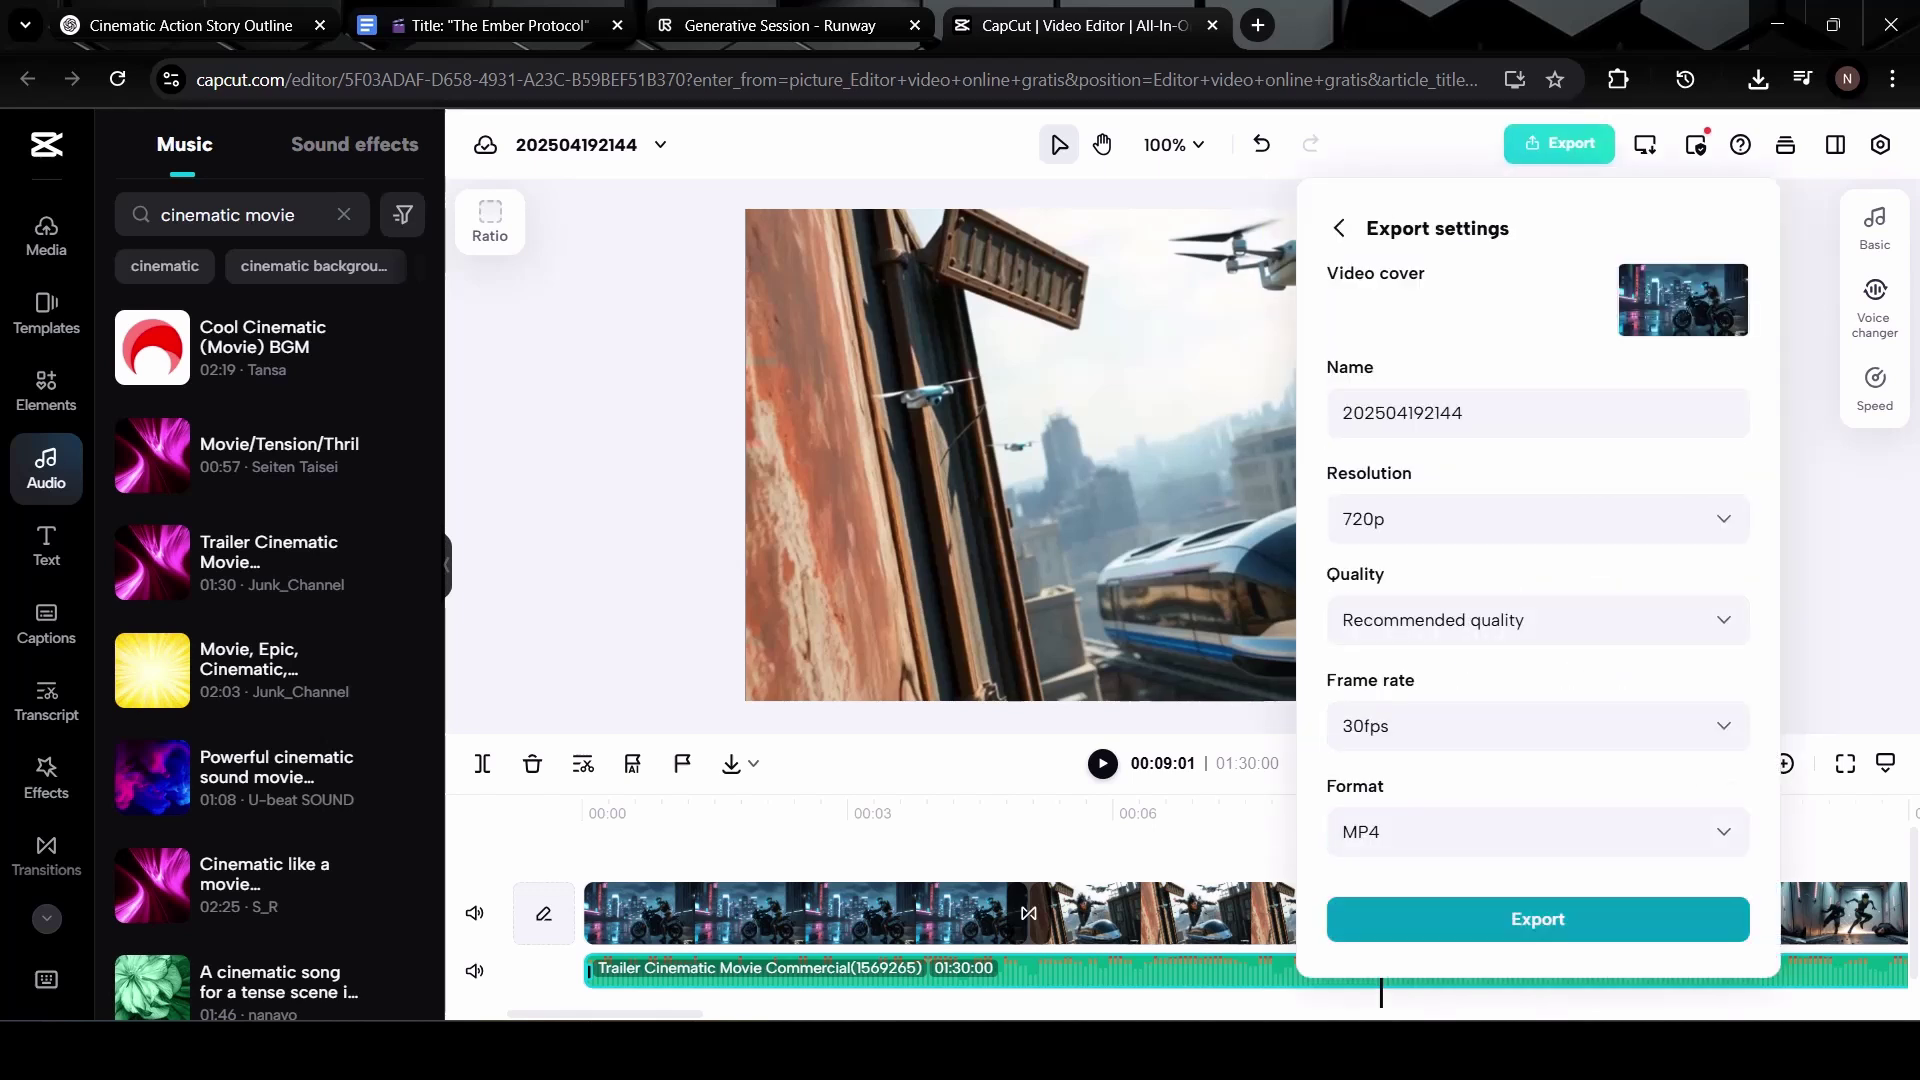
pyautogui.click(1537, 918)
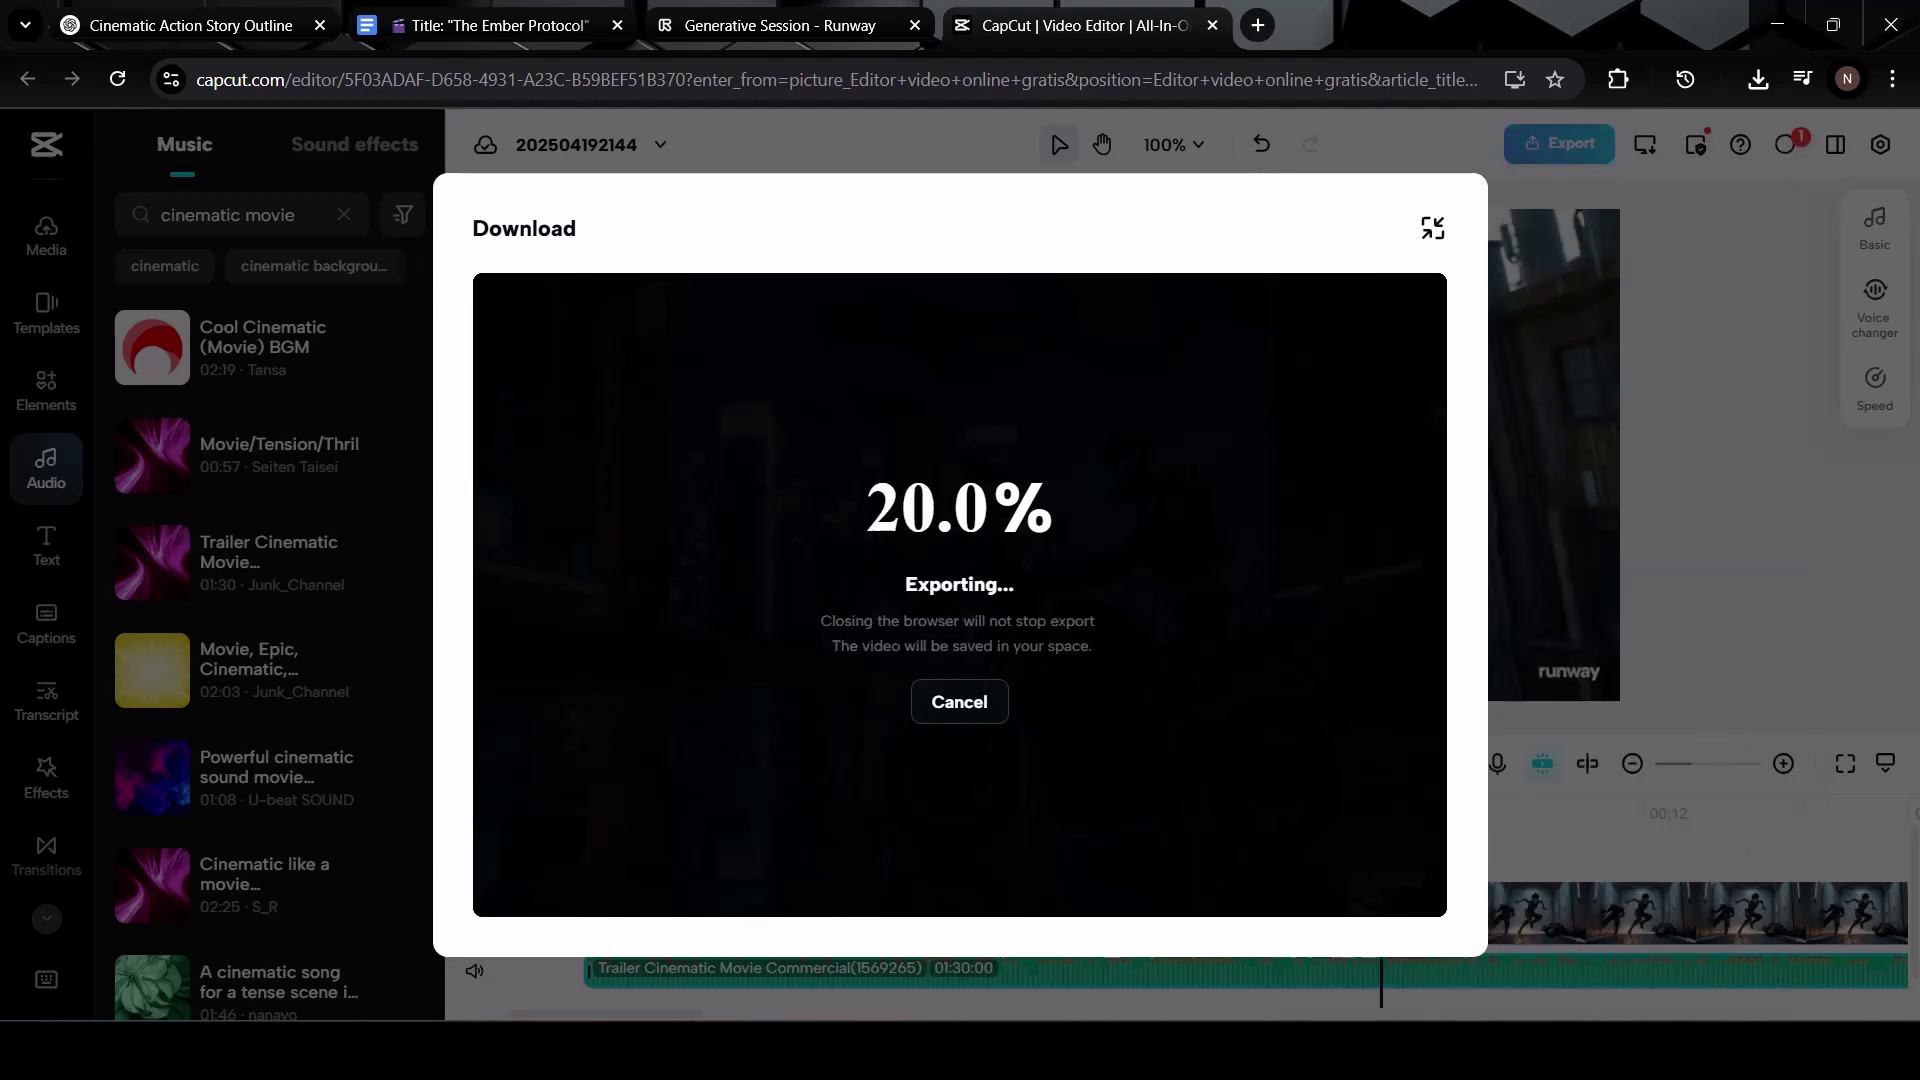